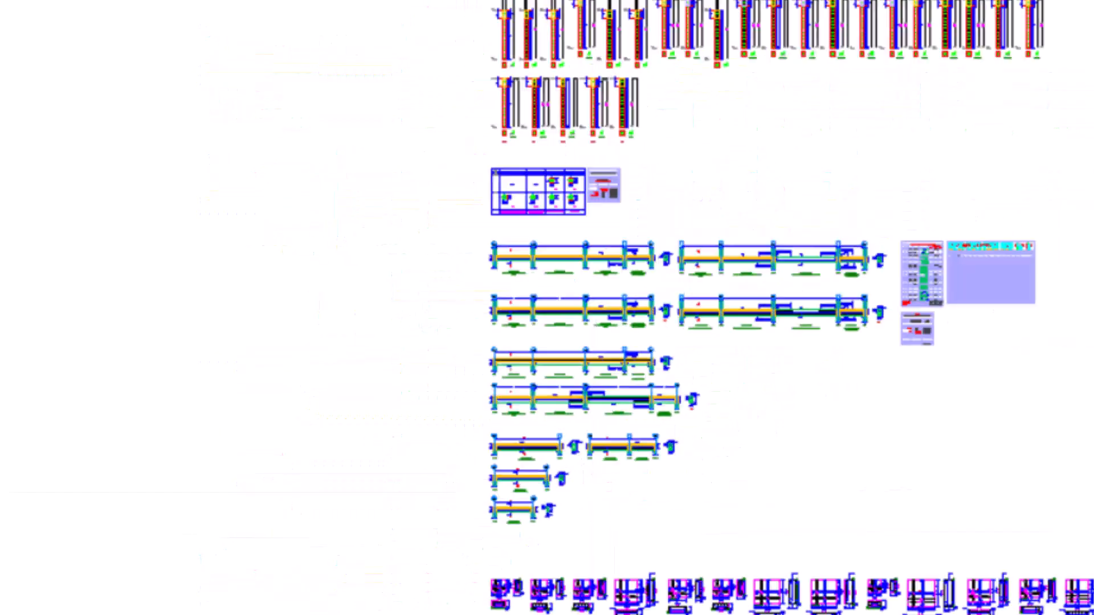
Step: Examine the column elevation and beam reinforcement detail drawings
{"action": "scroll", "coordinate": [691, 53], "scroll_direction": "up", "scroll_amount": 6}
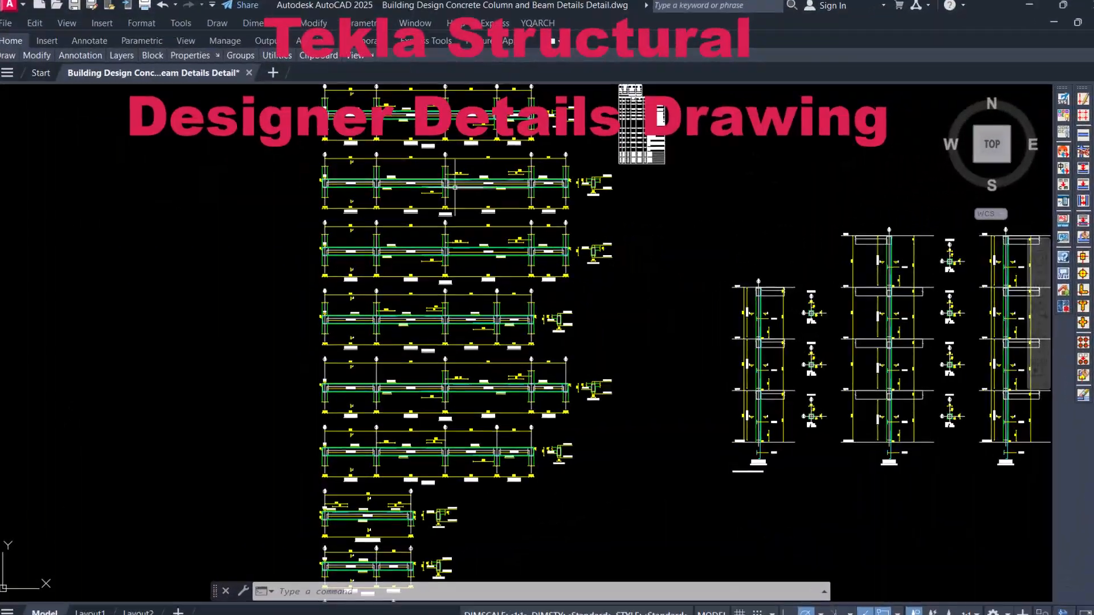
{"action": "scroll", "coordinate": [455, 188], "scroll_direction": "down", "scroll_amount": 3}
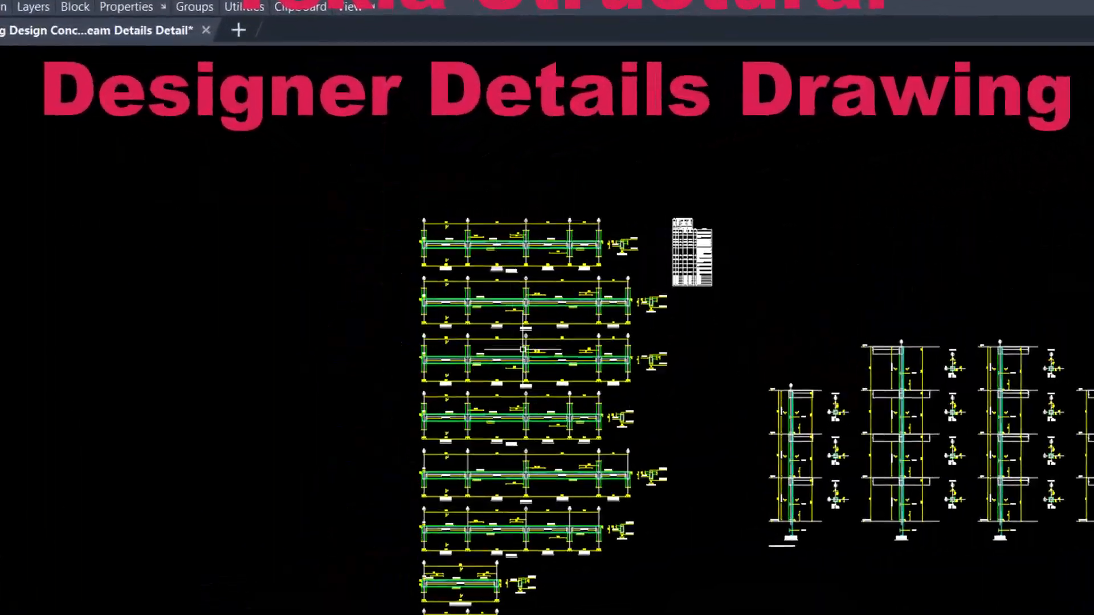
{"action": "scroll", "coordinate": [487, 327], "scroll_direction": "up", "scroll_amount": 8}
{"action": "scroll", "coordinate": [471, 267], "scroll_direction": "down", "scroll_amount": 9}
{"action": "scroll", "coordinate": [763, 307], "scroll_direction": "up", "scroll_amount": 4}
{"action": "scroll", "coordinate": [911, 206], "scroll_direction": "down", "scroll_amount": 2}
{"action": "scroll", "coordinate": [746, 247], "scroll_direction": "up", "scroll_amount": 2}
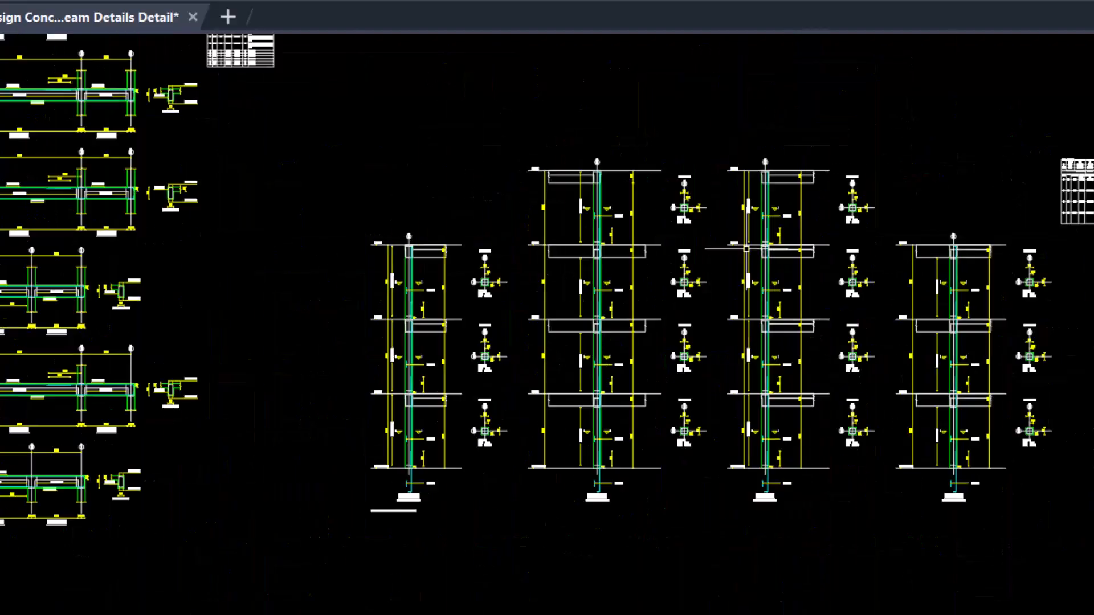
{"action": "scroll", "coordinate": [800, 319], "scroll_direction": "down", "scroll_amount": 4}
{"action": "scroll", "coordinate": [475, 310], "scroll_direction": "up", "scroll_amount": 2}
{"action": "scroll", "coordinate": [501, 244], "scroll_direction": "up", "scroll_amount": 2}
{"action": "scroll", "coordinate": [303, 416], "scroll_direction": "down", "scroll_amount": 2}
{"action": "scroll", "coordinate": [854, 285], "scroll_direction": "up", "scroll_amount": 2}
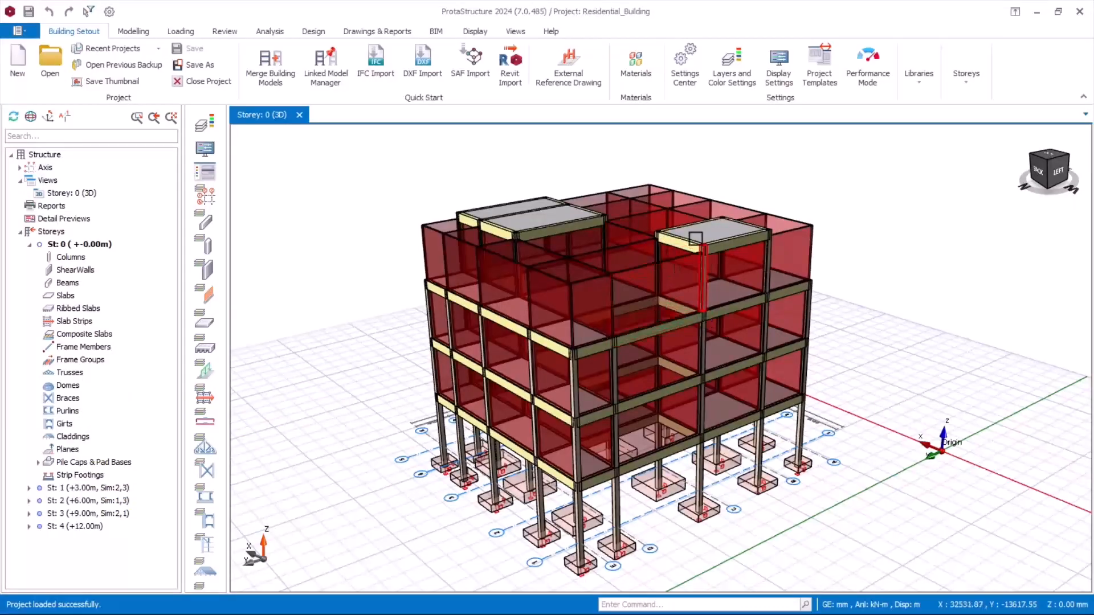
Step: Collapse the storey 0 branch in the structure tree and highlight storey 4 at +12.00m
{"action": "scroll", "coordinate": [695, 238], "scroll_direction": "down", "scroll_amount": 2}
{"action": "scroll", "coordinate": [640, 251], "scroll_direction": "up", "scroll_amount": 5}
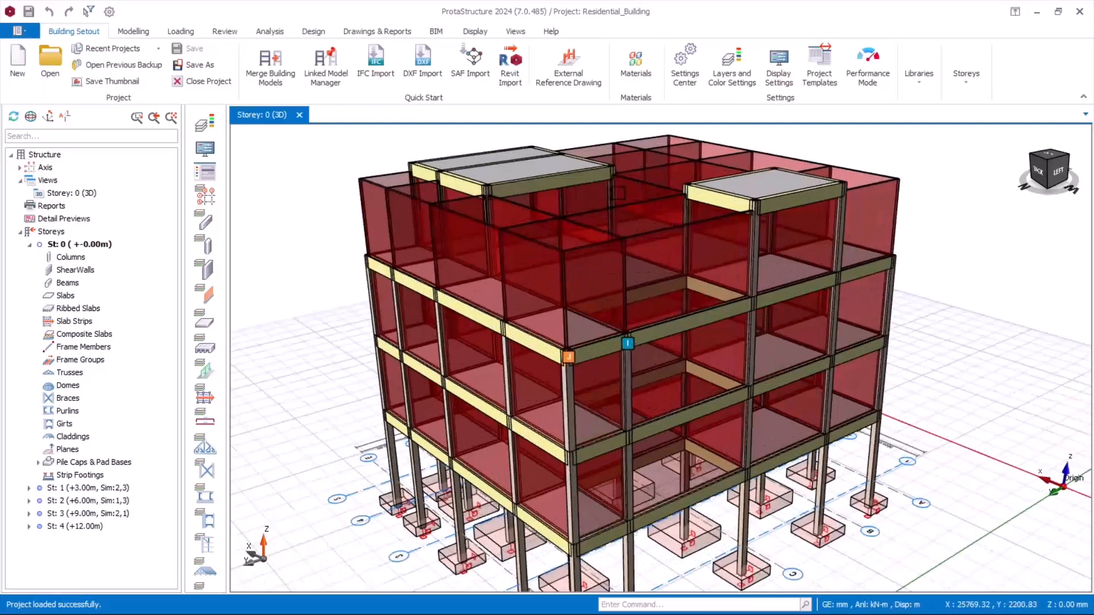
{"action": "scroll", "coordinate": [640, 251], "scroll_direction": "down", "scroll_amount": 3}
{"action": "middle_click_drag", "start_coordinate": [660, 419], "coordinate": [672, 394]}
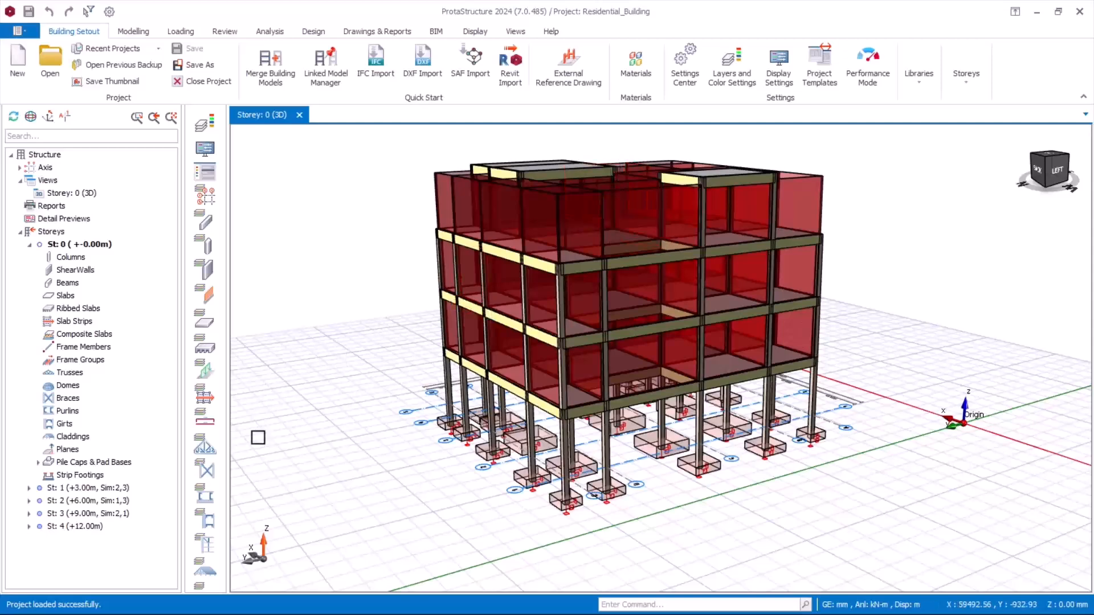
{"action": "left_click", "coordinate": [29, 245]}
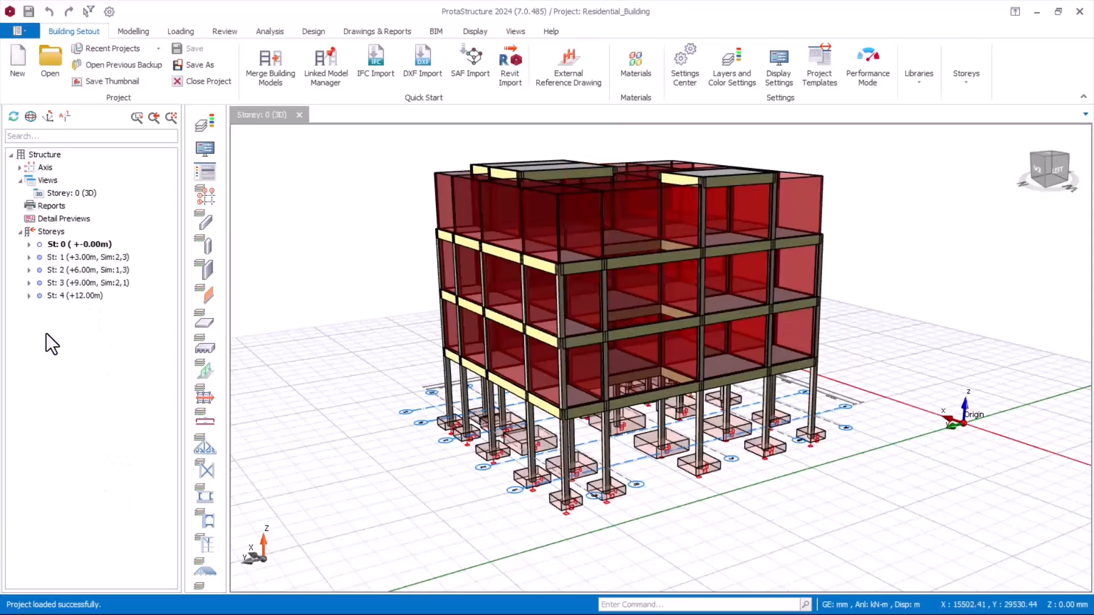
{"action": "left_click", "coordinate": [66, 299]}
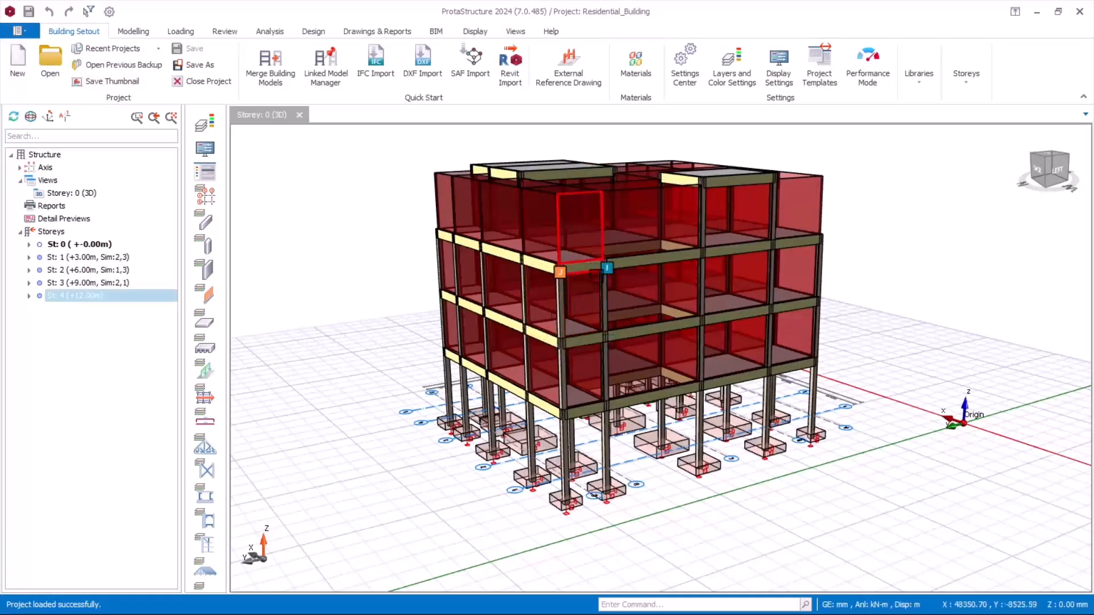
{"action": "scroll", "coordinate": [647, 262], "scroll_direction": "up", "scroll_amount": 2}
{"action": "scroll", "coordinate": [680, 291], "scroll_direction": "down", "scroll_amount": 1}
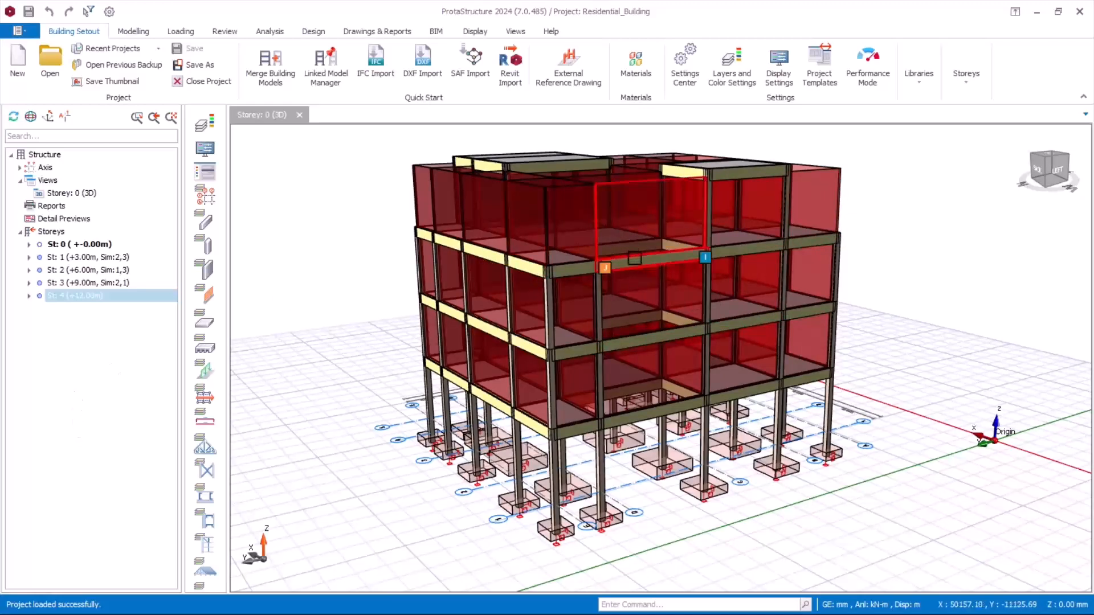
Step: Review the storey heights and similar storeys in the Edit Storey table, then close it without changes
{"action": "left_click", "coordinate": [50, 232]}
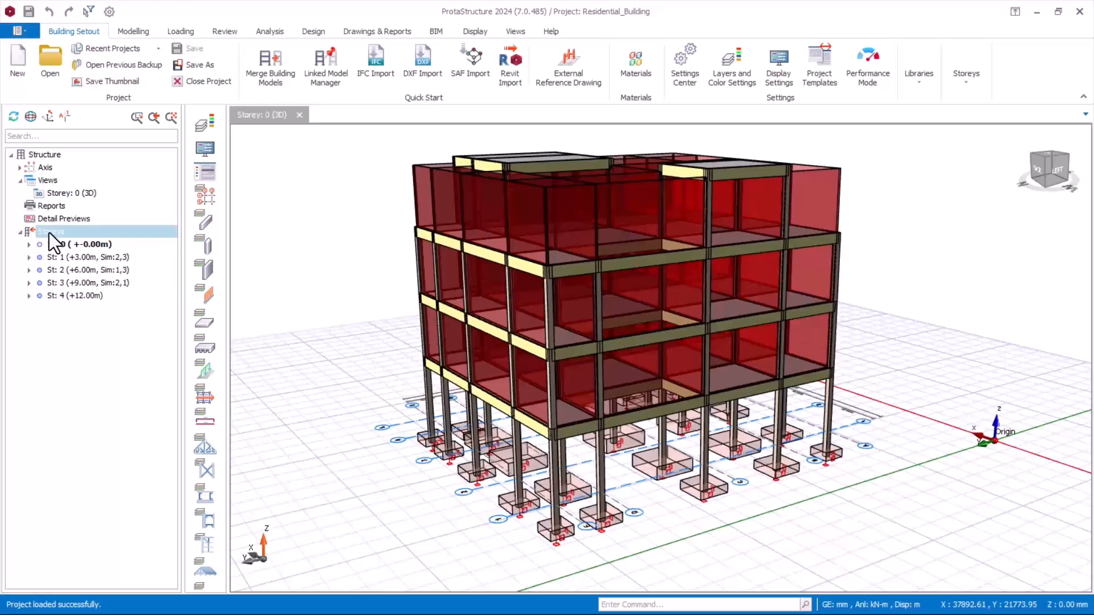
{"action": "right_click", "coordinate": [48, 232]}
{"action": "left_click", "coordinate": [83, 331]}
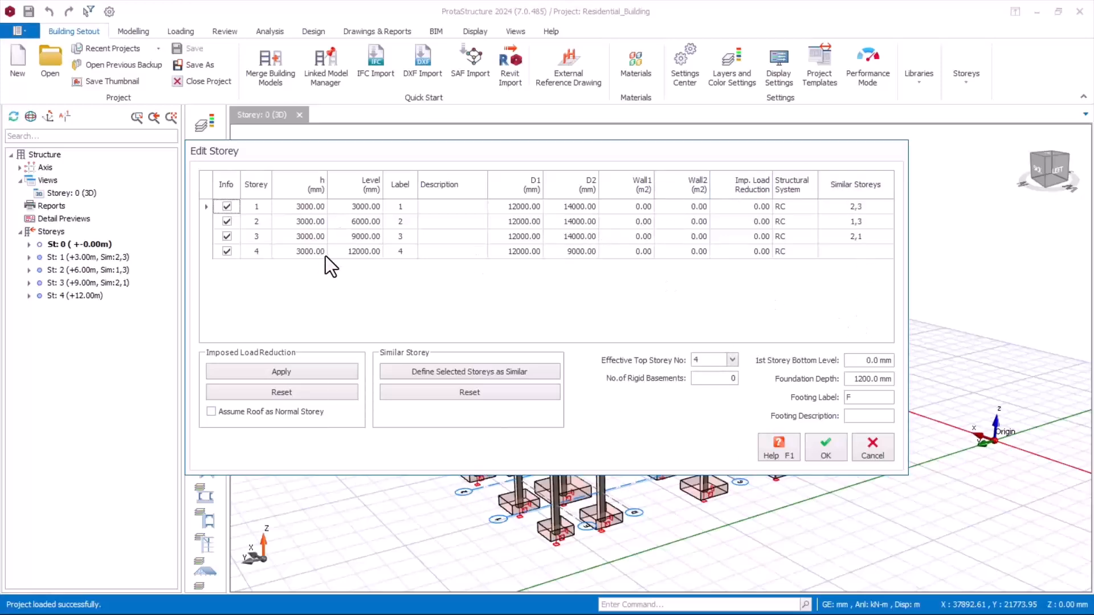
{"action": "left_click", "coordinate": [873, 450]}
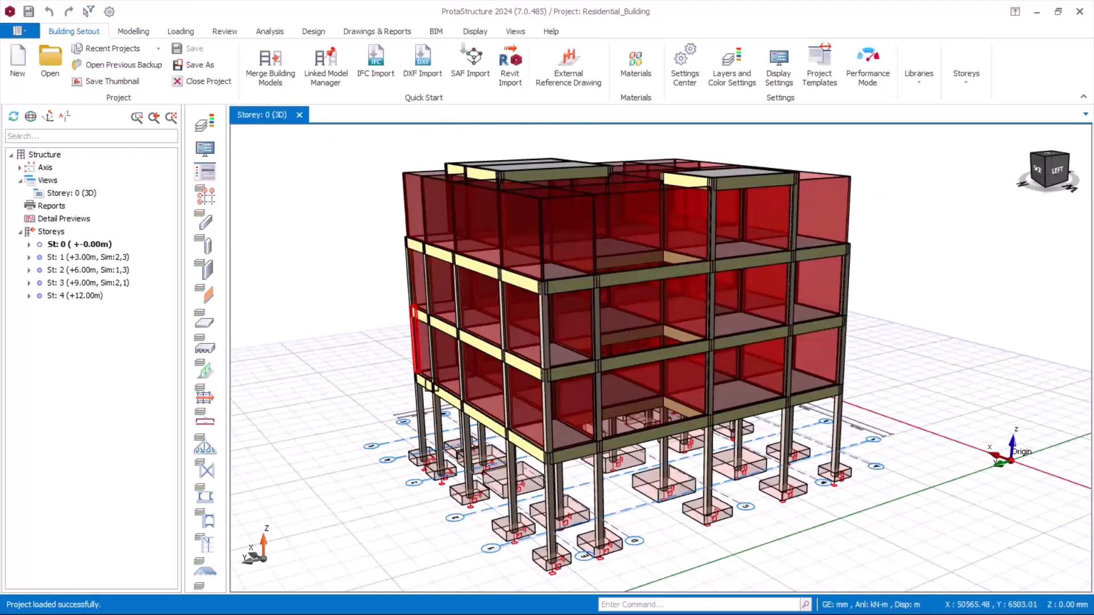
{"action": "mouse_move", "coordinate": [882, 356]}
{"action": "middle_mouse_down"}
{"action": "mouse_move", "coordinate": [761, 354]}
{"action": "mouse_move", "coordinate": [750, 336]}
{"action": "mouse_move", "coordinate": [898, 358]}
{"action": "mouse_move", "coordinate": [544, 228]}
{"action": "mouse_move", "coordinate": [643, 310]}
{"action": "mouse_move", "coordinate": [599, 364]}
{"action": "mouse_move", "coordinate": [478, 334]}
{"action": "mouse_move", "coordinate": [634, 374]}
{"action": "mouse_move", "coordinate": [696, 349]}
{"action": "mouse_move", "coordinate": [674, 330]}
{"action": "mouse_move", "coordinate": [671, 342]}
{"action": "mouse_move", "coordinate": [700, 336]}
{"action": "middle_mouse_up"}
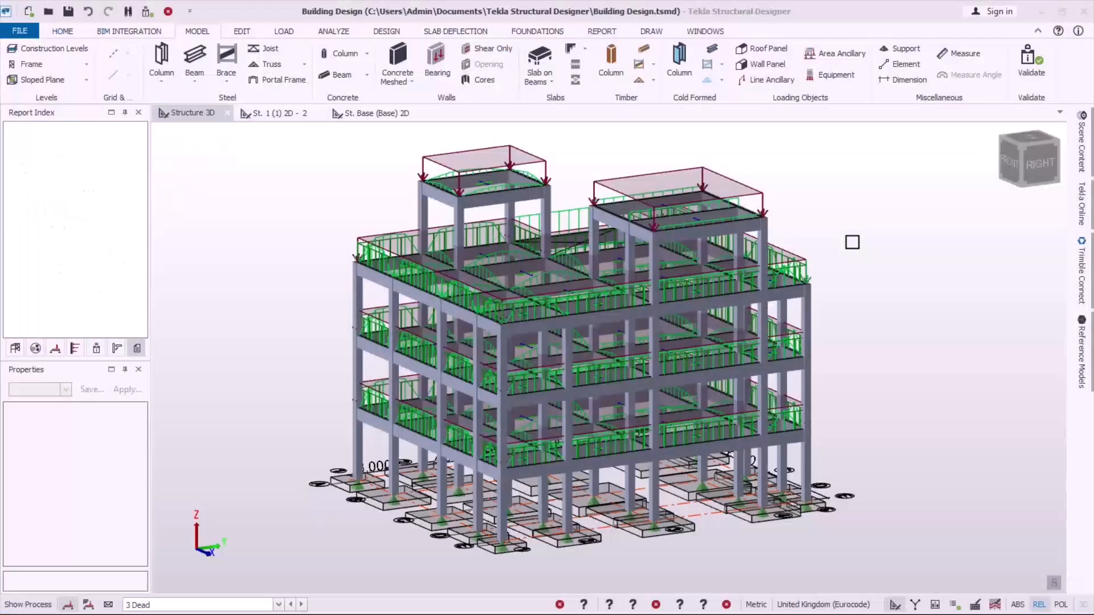
{"action": "scroll", "coordinate": [635, 368], "scroll_direction": "up", "scroll_amount": 2}
{"action": "scroll", "coordinate": [647, 336], "scroll_direction": "down", "scroll_amount": 2}
{"action": "scroll", "coordinate": [621, 343], "scroll_direction": "down", "scroll_amount": 1}
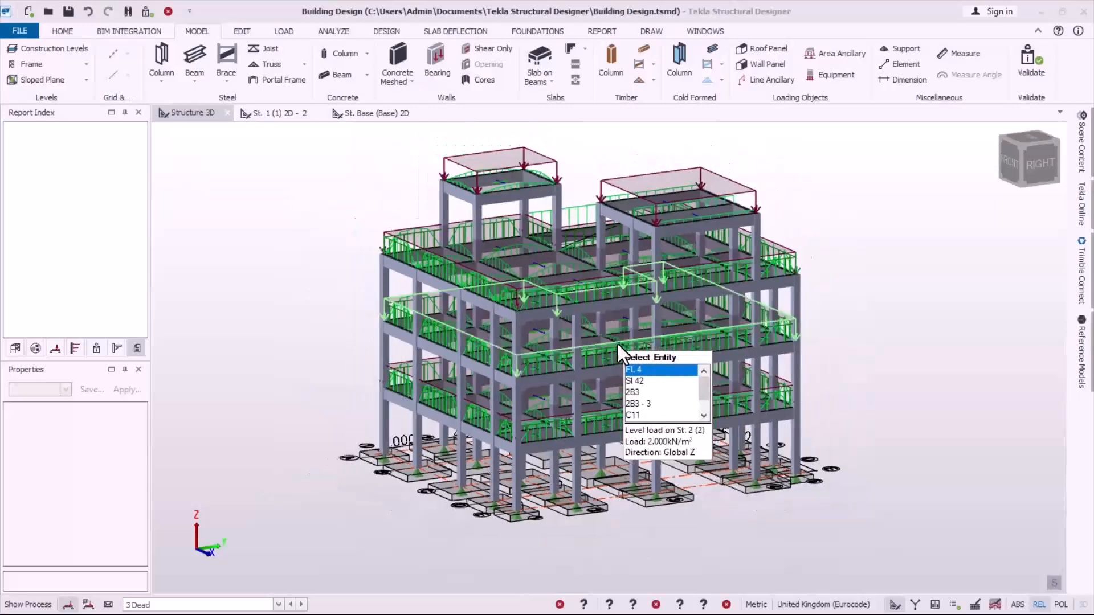
Step: Switch to Tekla Structural Designer and inspect the Source settings of levels 1, 2 and 3 in Construction Levels, then close it without changes
{"action": "scroll", "coordinate": [576, 370], "scroll_direction": "up", "scroll_amount": 1}
{"action": "scroll", "coordinate": [501, 344], "scroll_direction": "up", "scroll_amount": 4}
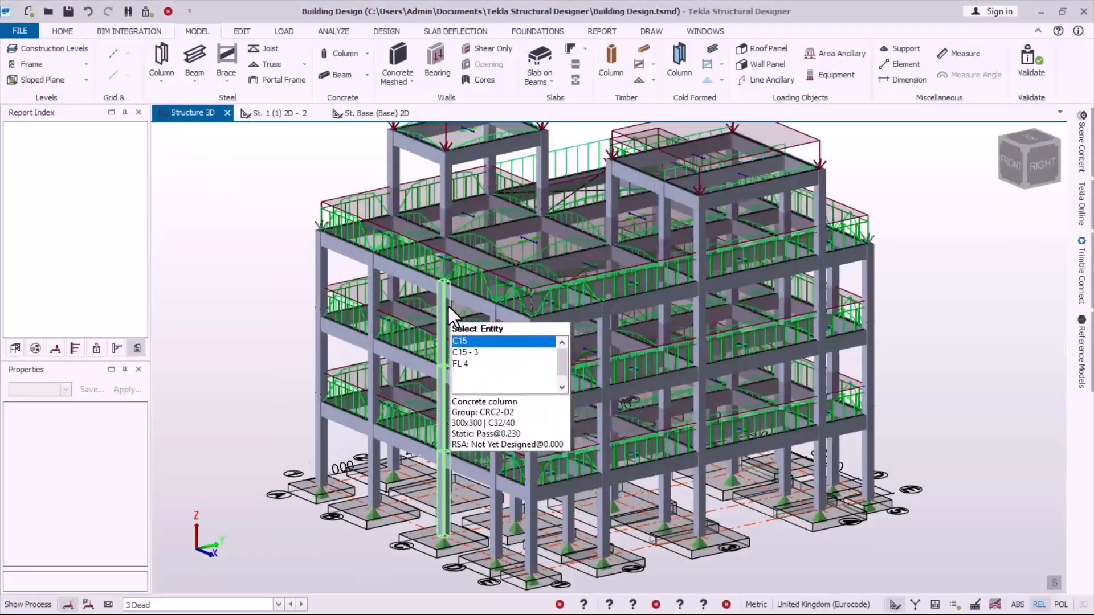
{"action": "scroll", "coordinate": [583, 214], "scroll_direction": "down", "scroll_amount": 4}
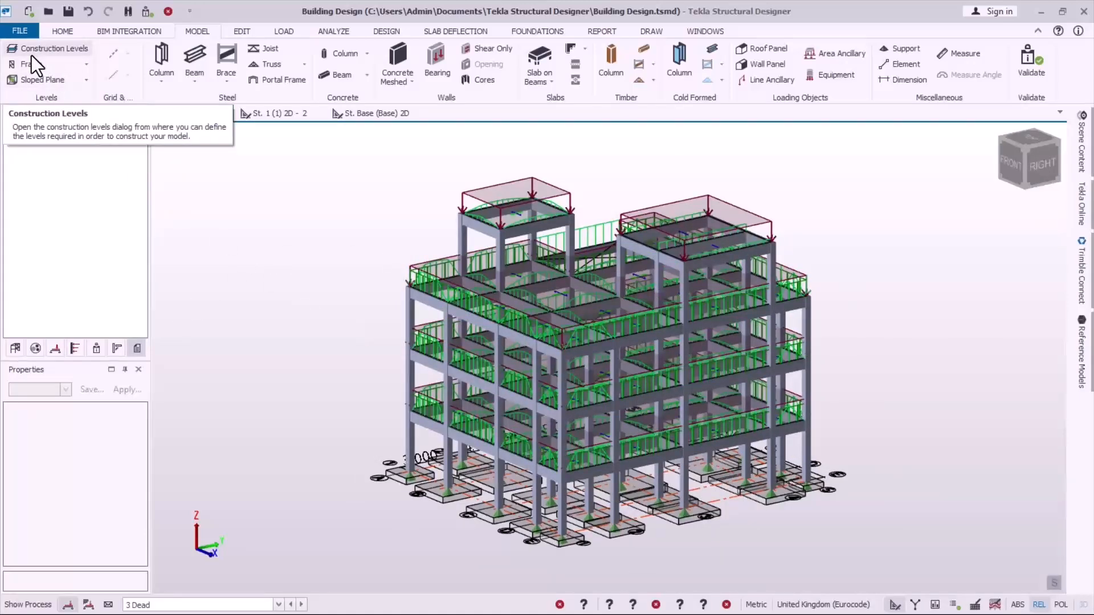
{"action": "left_click", "coordinate": [60, 51]}
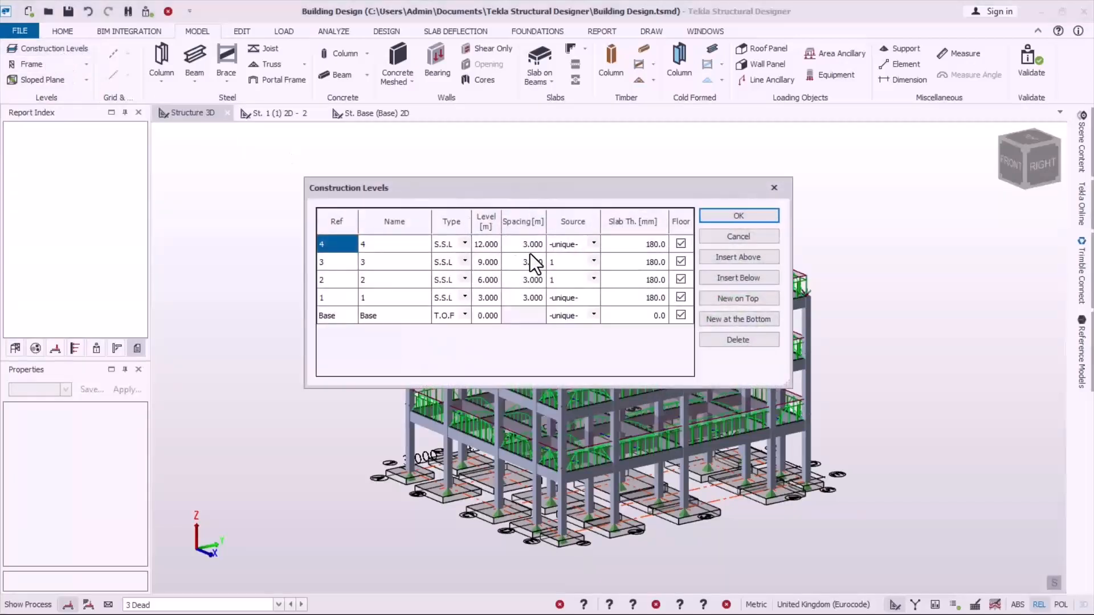
{"action": "left_click_drag", "start_coordinate": [485, 185], "coordinate": [488, 147]}
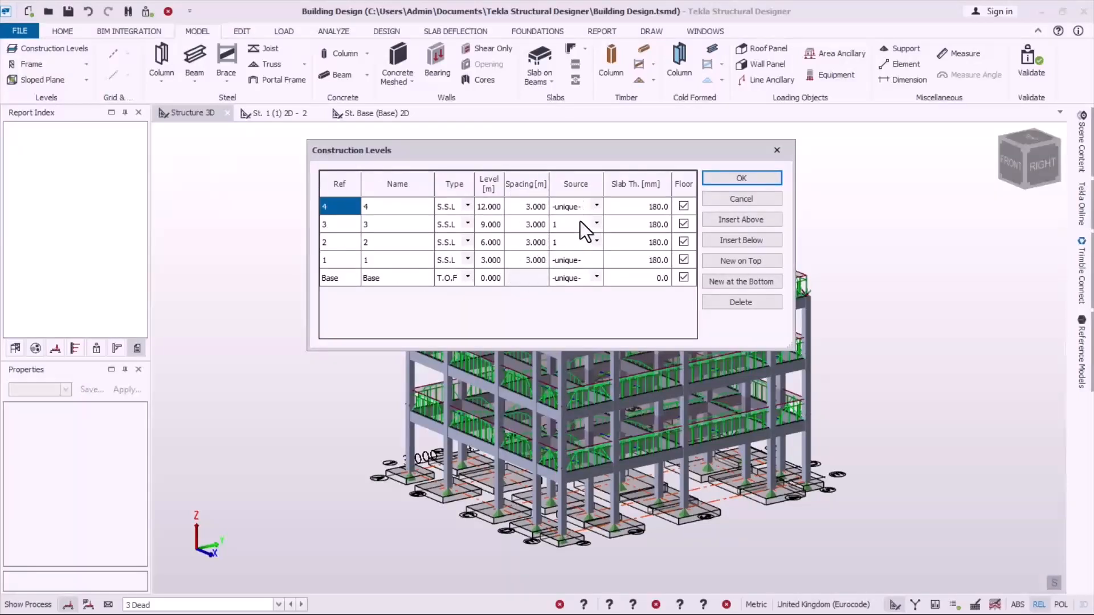
{"action": "left_click", "coordinate": [557, 259]}
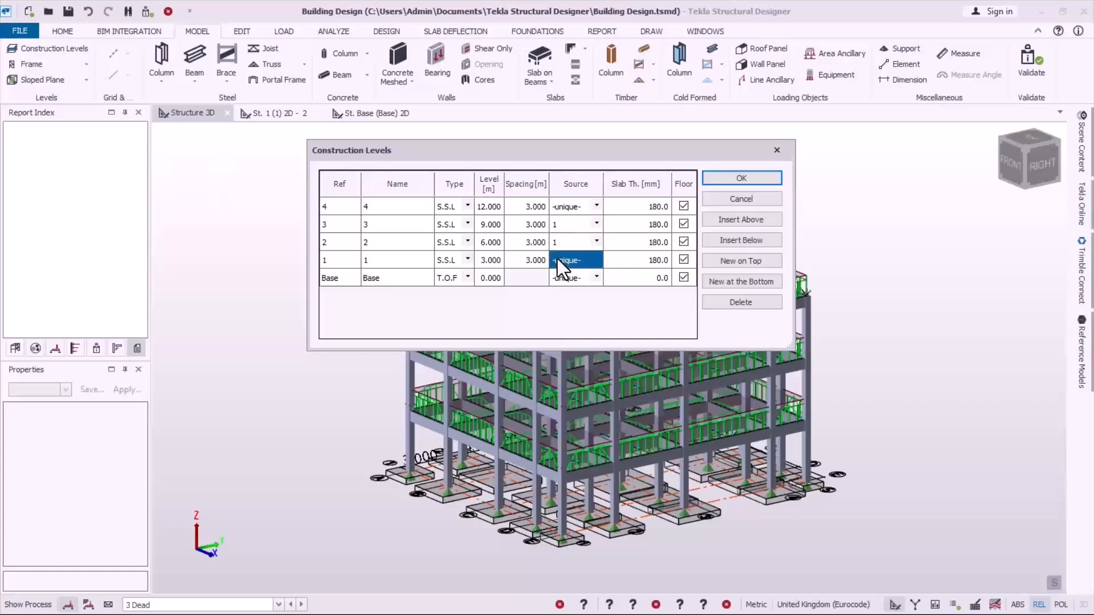
{"action": "left_click", "coordinate": [363, 261]}
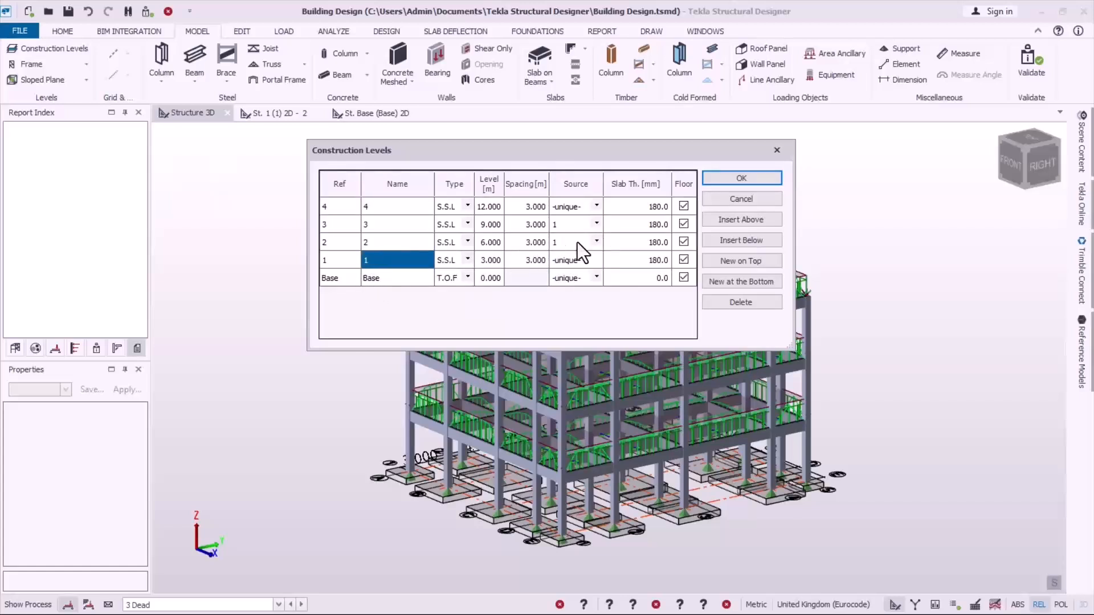
{"action": "left_click", "coordinate": [558, 243]}
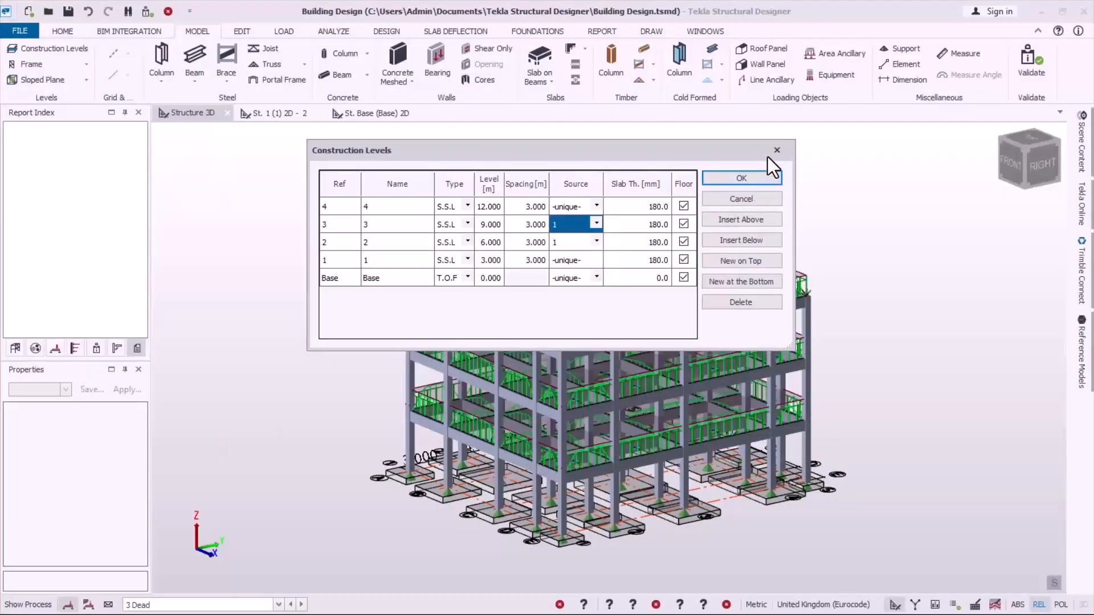
{"action": "left_click", "coordinate": [775, 150]}
Step: Show the 3D structure in Review View and inspect the design status of its beams and columns
{"action": "mouse_move", "coordinate": [534, 395]}
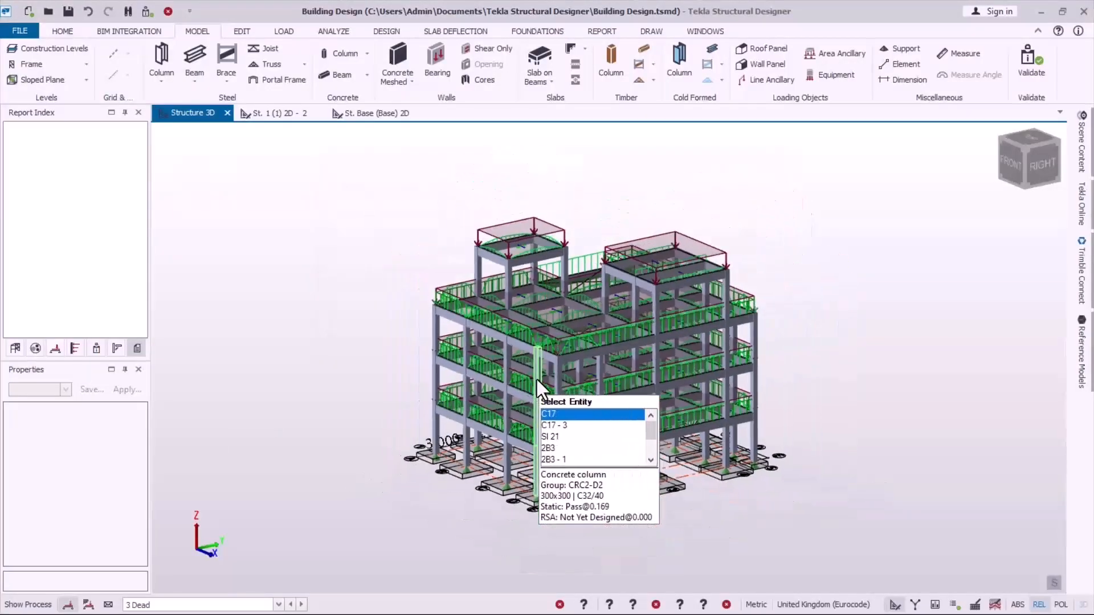
{"action": "scroll", "coordinate": [537, 382], "scroll_direction": "up", "scroll_amount": 3}
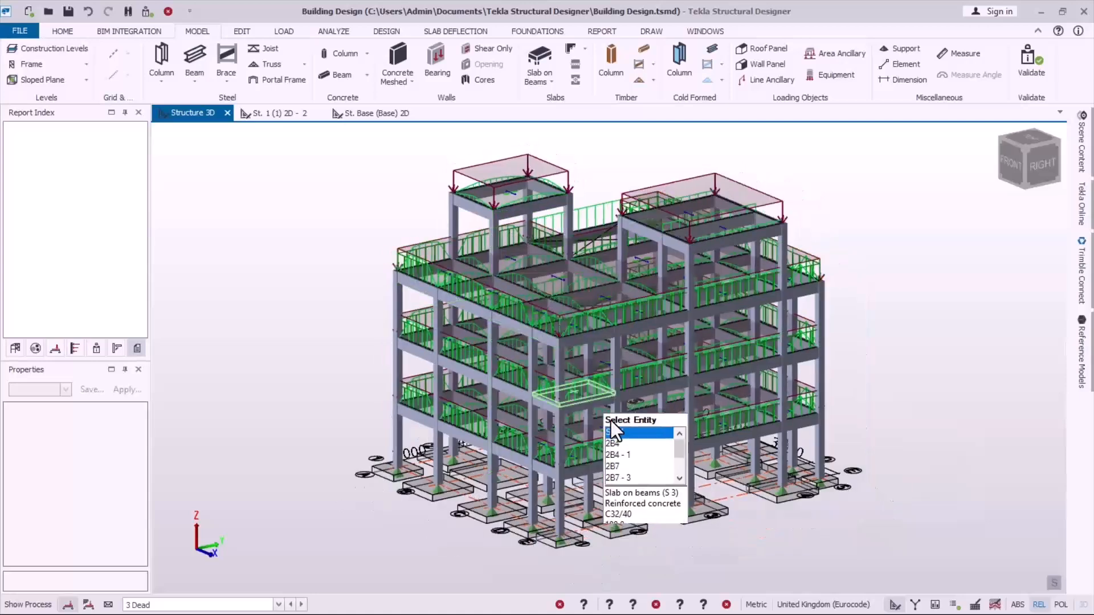
{"action": "scroll", "coordinate": [545, 437], "scroll_direction": "up", "scroll_amount": 1}
{"action": "scroll", "coordinate": [515, 310], "scroll_direction": "down", "scroll_amount": 1}
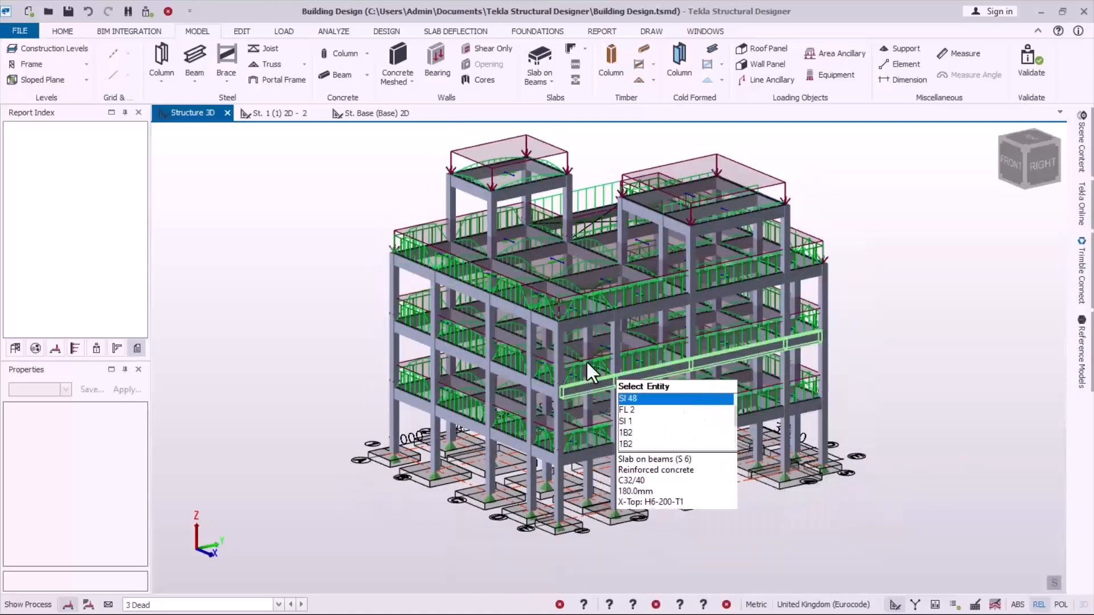
{"action": "scroll", "coordinate": [628, 300], "scroll_direction": "down", "scroll_amount": 1}
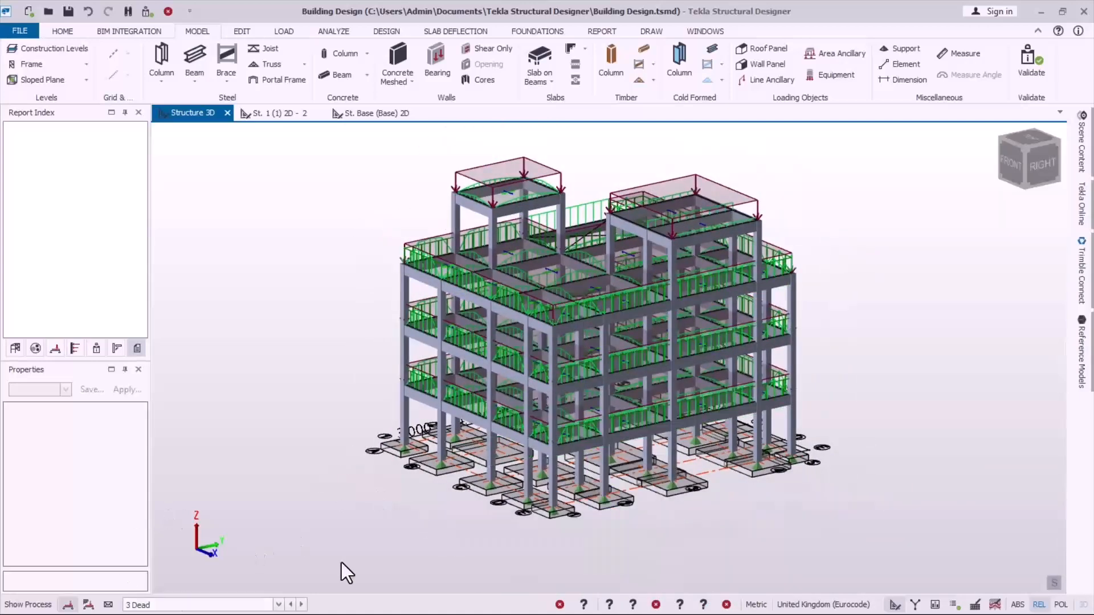
{"action": "left_click", "coordinate": [954, 605]}
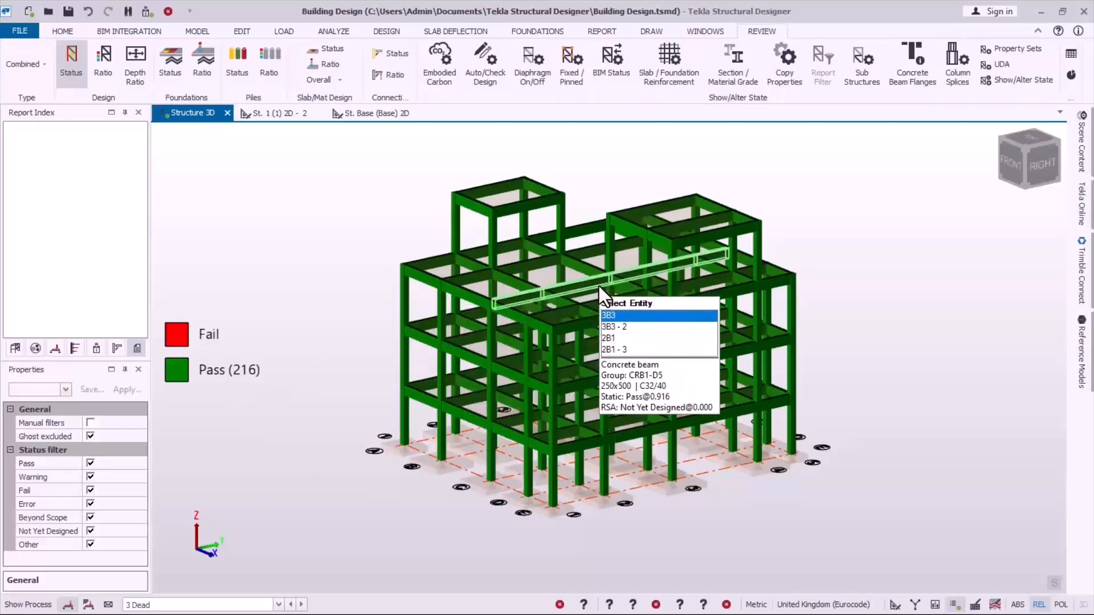
{"action": "scroll", "coordinate": [599, 288], "scroll_direction": "up", "scroll_amount": 2}
{"action": "scroll", "coordinate": [601, 335], "scroll_direction": "down", "scroll_amount": 2}
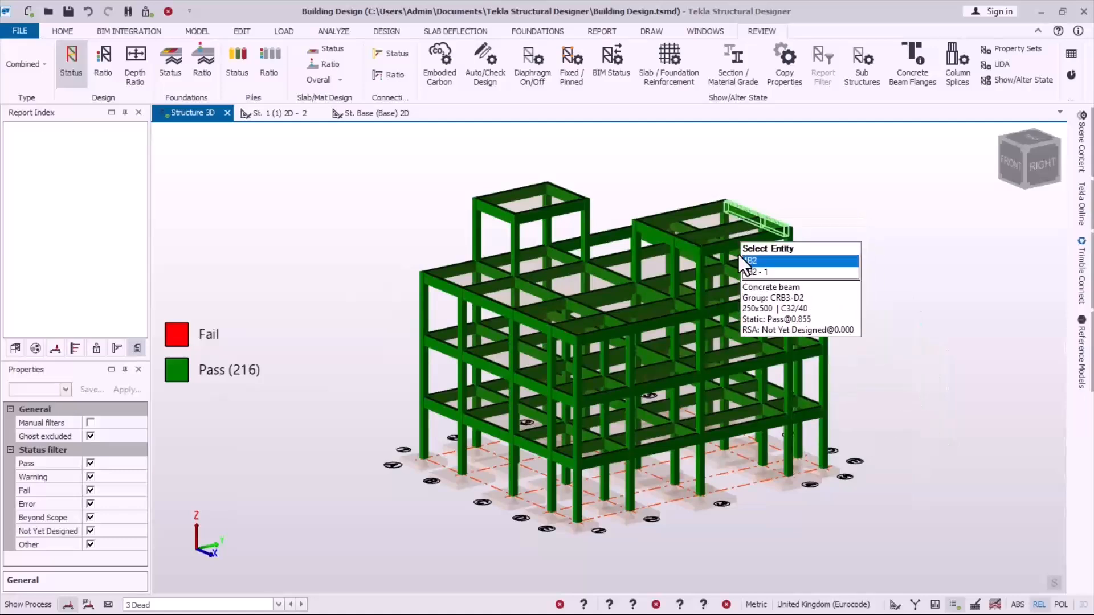
{"action": "scroll", "coordinate": [718, 262], "scroll_direction": "up", "scroll_amount": 1}
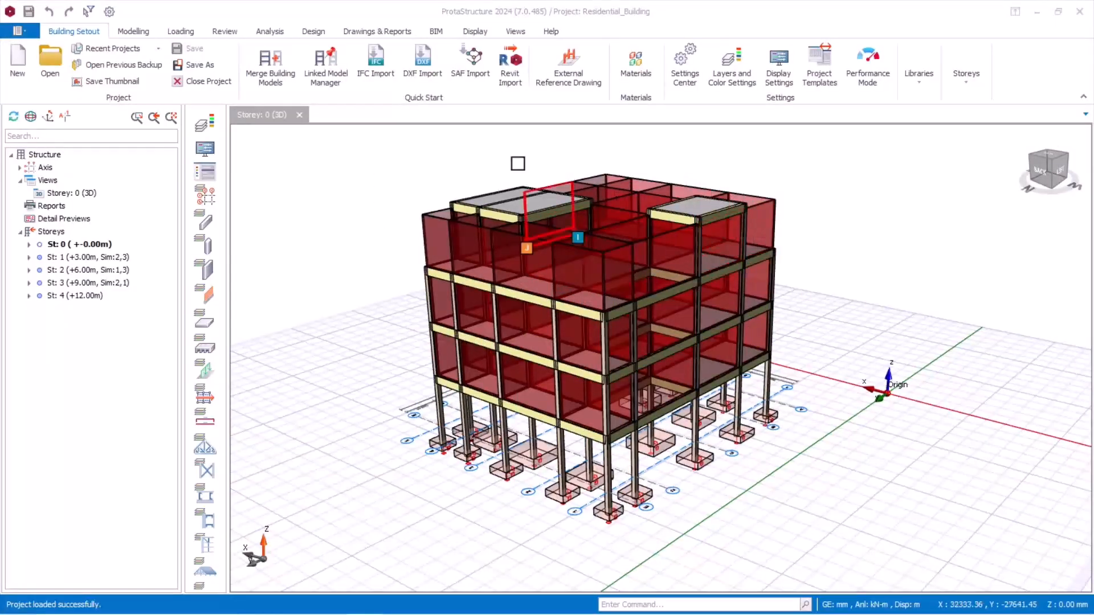
Step: Switch to ProtaStructure, recolour the 3D model by Design Status with Visual Interrogation, and inspect the lower columns and footings
{"action": "scroll", "coordinate": [512, 173], "scroll_direction": "up", "scroll_amount": 3}
{"action": "scroll", "coordinate": [524, 196], "scroll_direction": "down", "scroll_amount": 2}
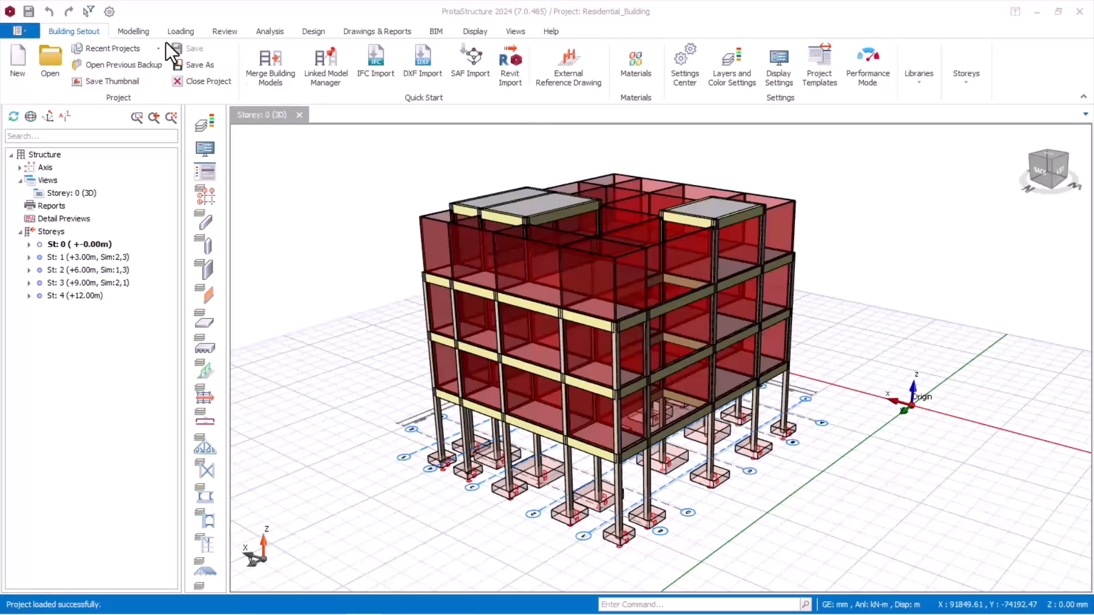
{"action": "left_click", "coordinate": [477, 32]}
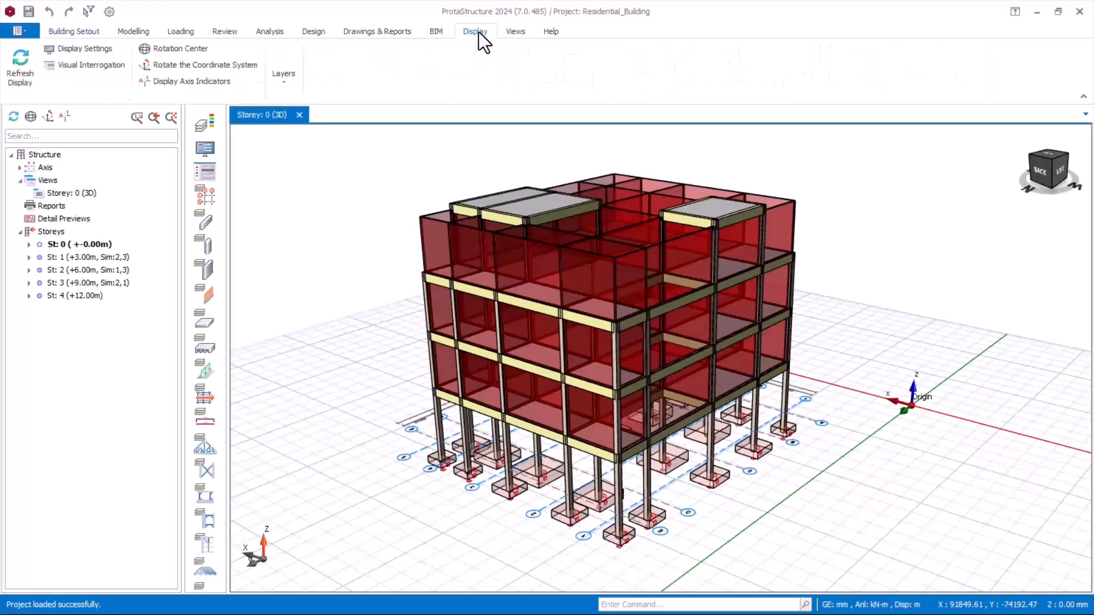
{"action": "left_click", "coordinate": [75, 68]}
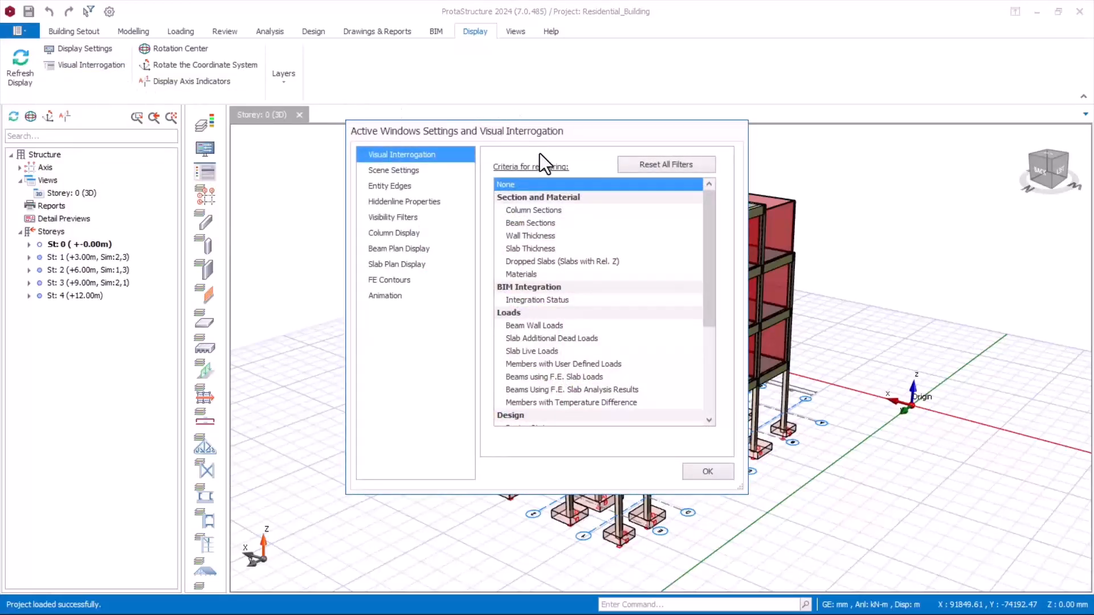
{"action": "left_click_drag", "start_coordinate": [706, 267], "coordinate": [707, 326]}
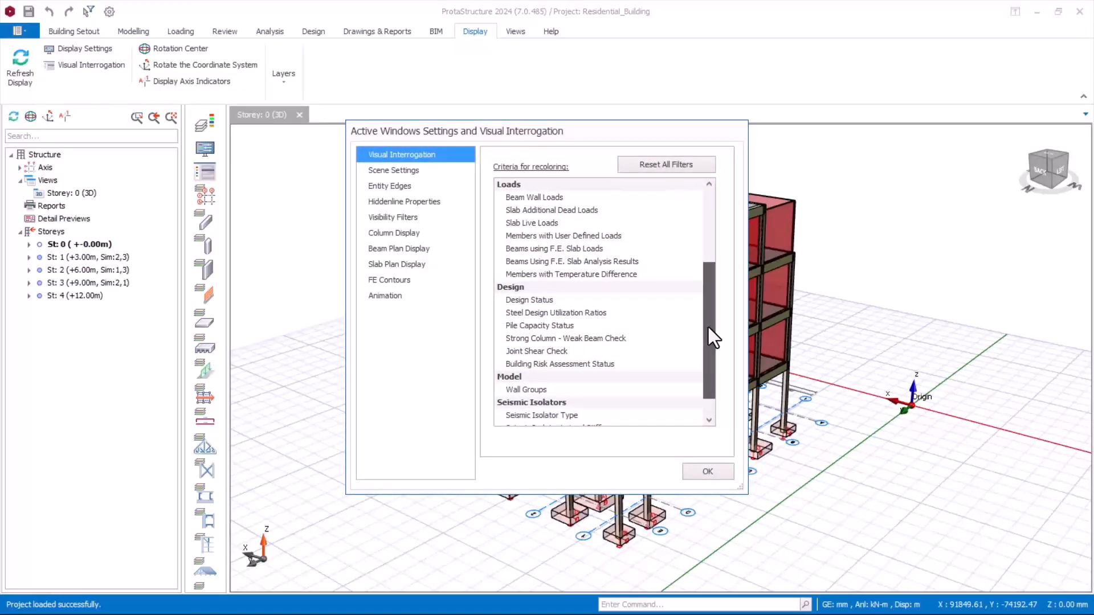
{"action": "left_click", "coordinate": [521, 299]}
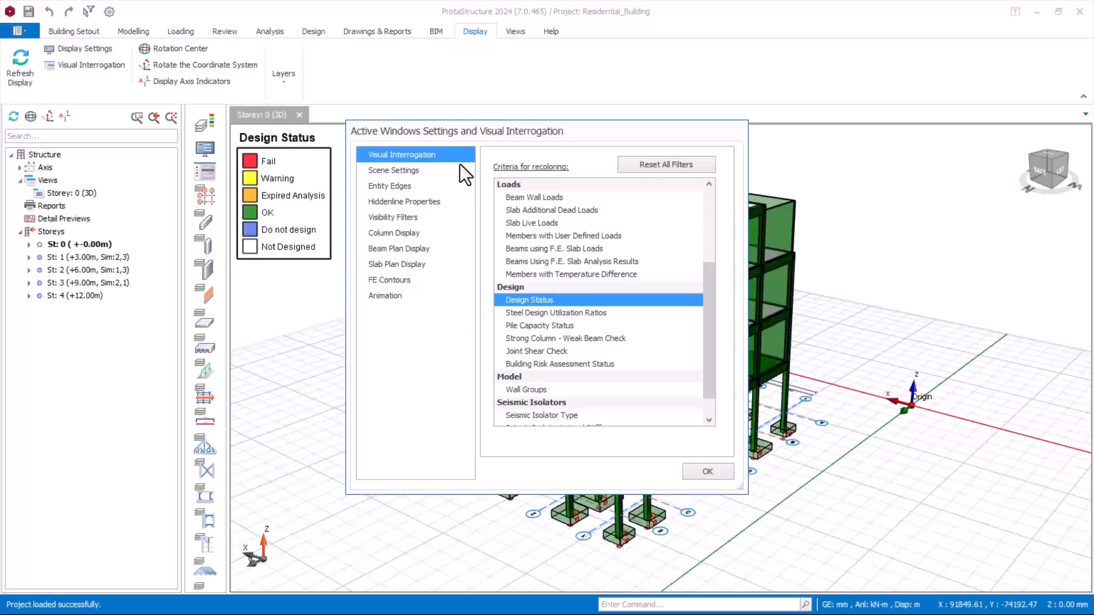
{"action": "left_click", "coordinate": [710, 473]}
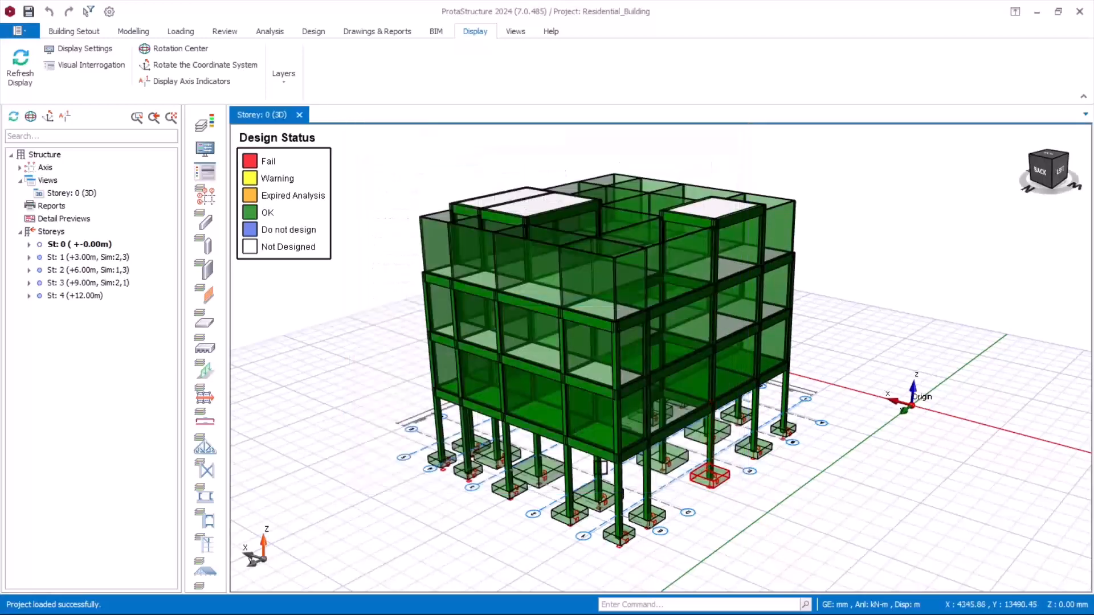
{"action": "mouse_move", "coordinate": [494, 466]}
{"action": "middle_mouse_down"}
{"action": "mouse_move", "coordinate": [496, 447]}
{"action": "mouse_move", "coordinate": [459, 430]}
{"action": "mouse_move", "coordinate": [428, 442]}
{"action": "mouse_move", "coordinate": [489, 449]}
{"action": "middle_mouse_up"}
{"action": "mouse_move", "coordinate": [559, 442]}
{"action": "middle_mouse_down"}
{"action": "mouse_move", "coordinate": [593, 439]}
{"action": "mouse_move", "coordinate": [584, 444]}
{"action": "middle_mouse_up"}
{"action": "scroll", "coordinate": [577, 457], "scroll_direction": "up", "scroll_amount": 3}
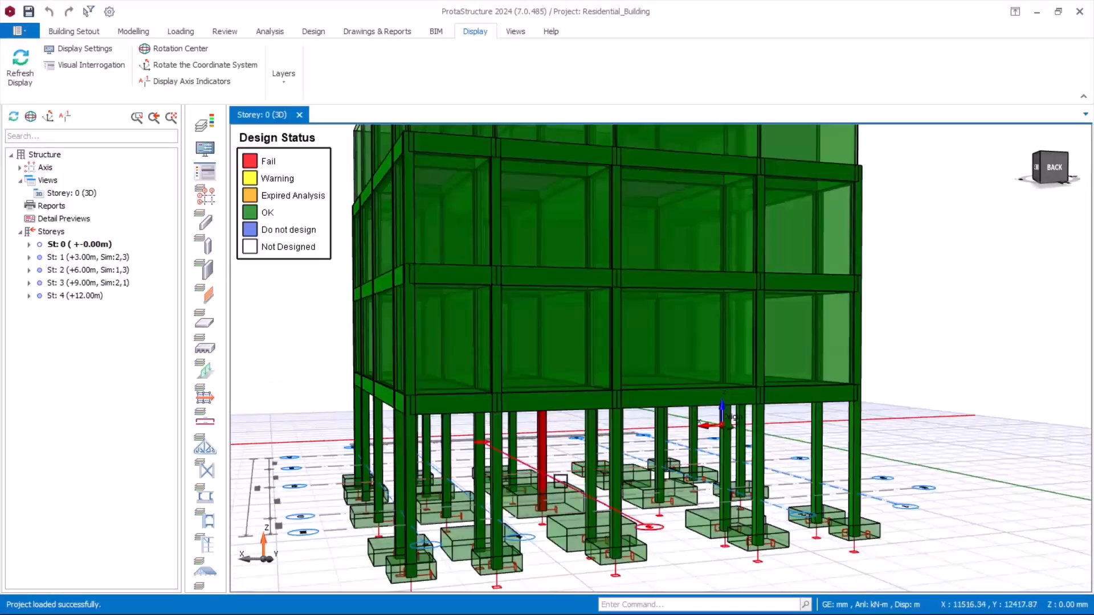
Step: Select the red lower-storey column in the Design Status view and inspect the model from other sides
{"action": "scroll", "coordinate": [576, 456], "scroll_direction": "up", "scroll_amount": 3}
{"action": "left_click", "coordinate": [537, 399]}
{"action": "scroll", "coordinate": [537, 399], "scroll_direction": "down", "scroll_amount": 3}
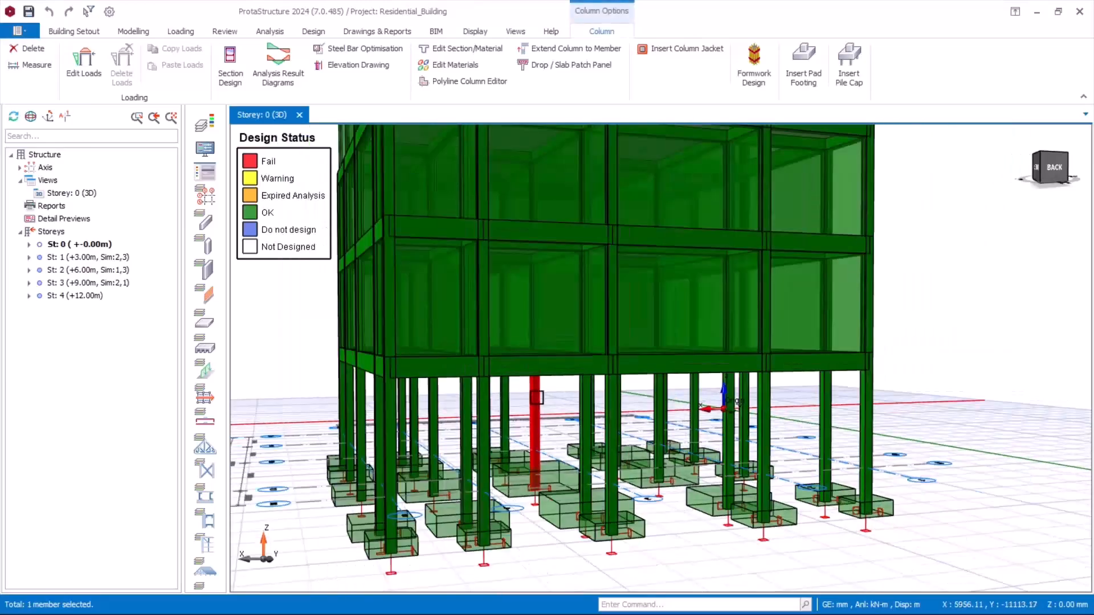
{"action": "scroll", "coordinate": [531, 407], "scroll_direction": "up", "scroll_amount": 1}
{"action": "middle_click_drag", "start_coordinate": [664, 416], "coordinate": [587, 432]}
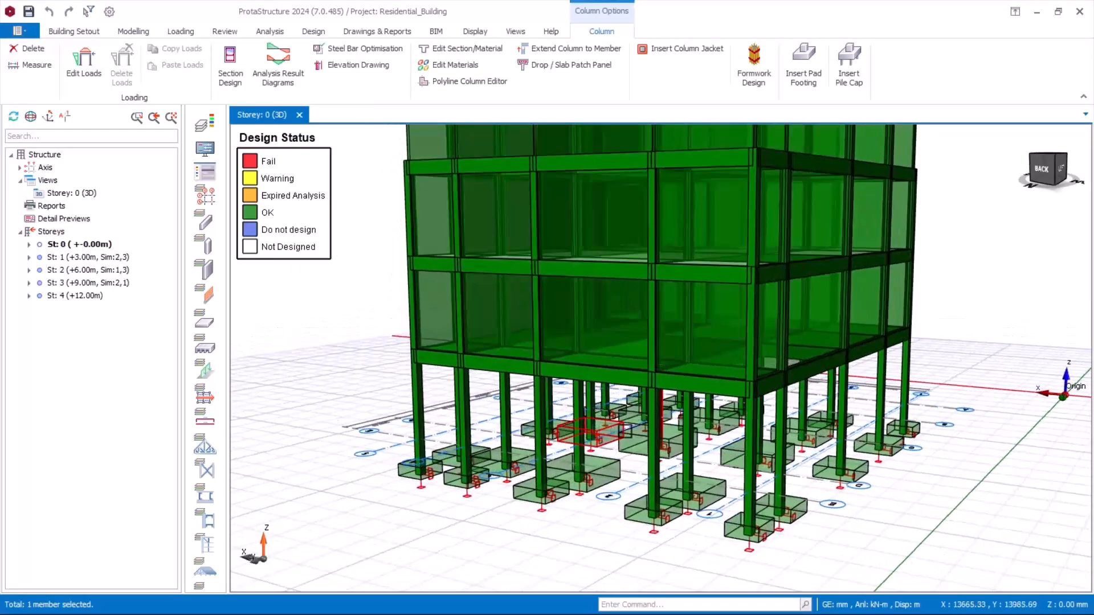
{"action": "scroll", "coordinate": [604, 426], "scroll_direction": "down", "scroll_amount": 2}
{"action": "mouse_move", "coordinate": [678, 443]}
{"action": "middle_mouse_down"}
{"action": "mouse_move", "coordinate": [649, 433]}
{"action": "mouse_move", "coordinate": [639, 470]}
{"action": "middle_mouse_up"}
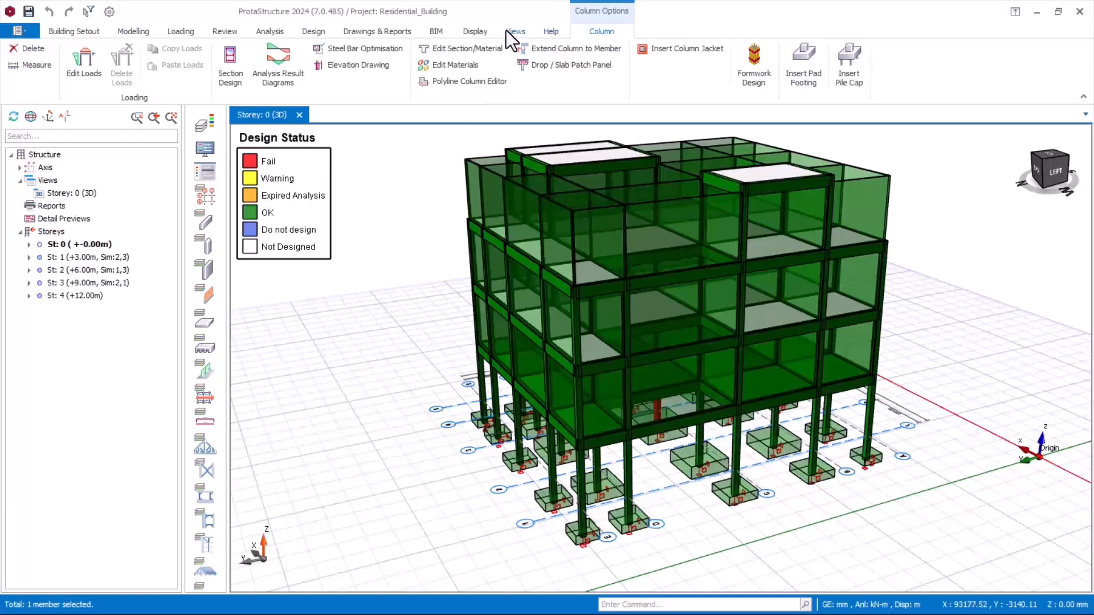
Step: Set the Visual Interrogation recolouring criterion to None and clear the column selection
{"action": "left_click", "coordinate": [475, 31]}
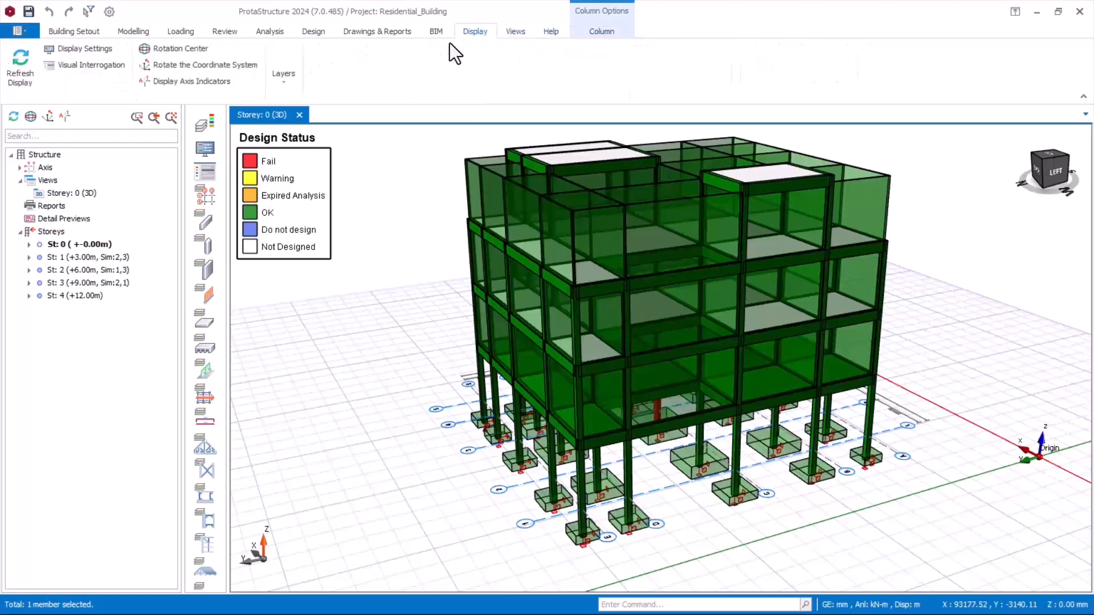
{"action": "left_click", "coordinate": [91, 65]}
{"action": "scroll", "coordinate": [592, 262], "scroll_direction": "up", "scroll_amount": 5}
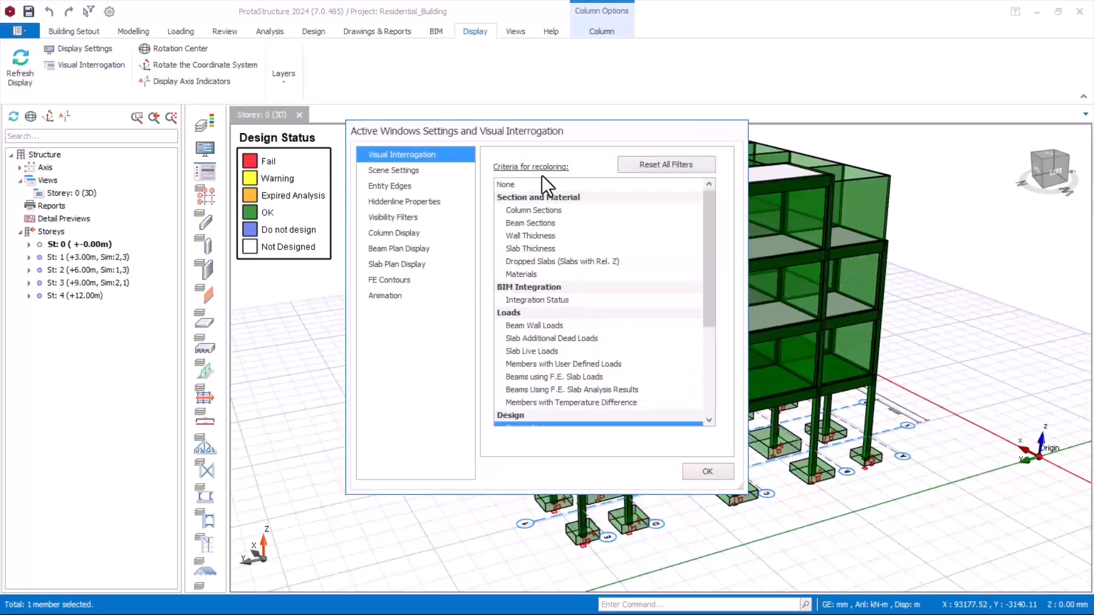
{"action": "left_click", "coordinate": [517, 184]}
{"action": "left_click", "coordinate": [708, 471]}
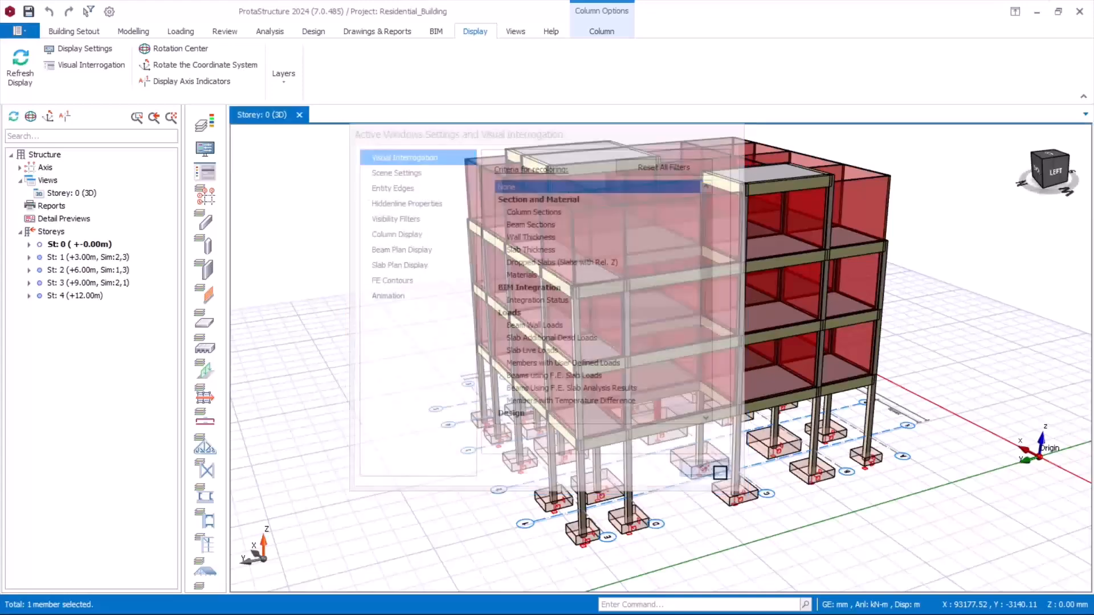
{"action": "left_click", "coordinate": [317, 361]}
Step: Make storey 1 active and open RC Beam Design for all storeys from its Beams branch
{"action": "scroll", "coordinate": [318, 361], "scroll_direction": "down", "scroll_amount": 5}
{"action": "middle_click_drag", "start_coordinate": [476, 409], "coordinate": [532, 403], "text": "shift"}
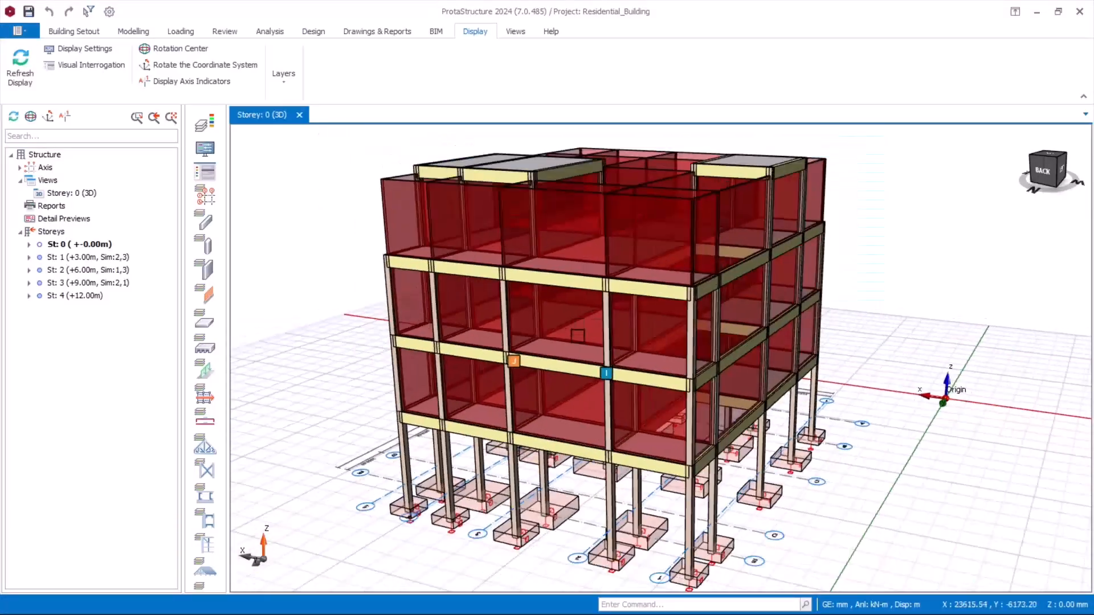
{"action": "mouse_move", "coordinate": [628, 471]}
{"action": "middle_mouse_down"}
{"action": "mouse_move", "coordinate": [615, 459]}
{"action": "mouse_move", "coordinate": [619, 476]}
{"action": "middle_mouse_up"}
{"action": "scroll", "coordinate": [614, 397], "scroll_direction": "up", "scroll_amount": 1}
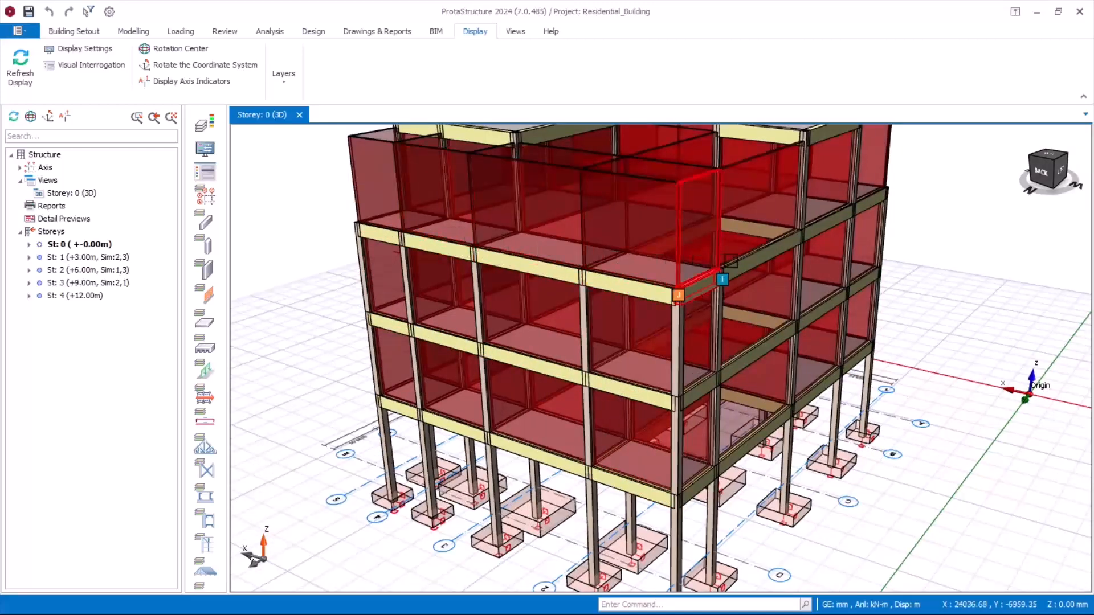
{"action": "double_click", "coordinate": [55, 258]}
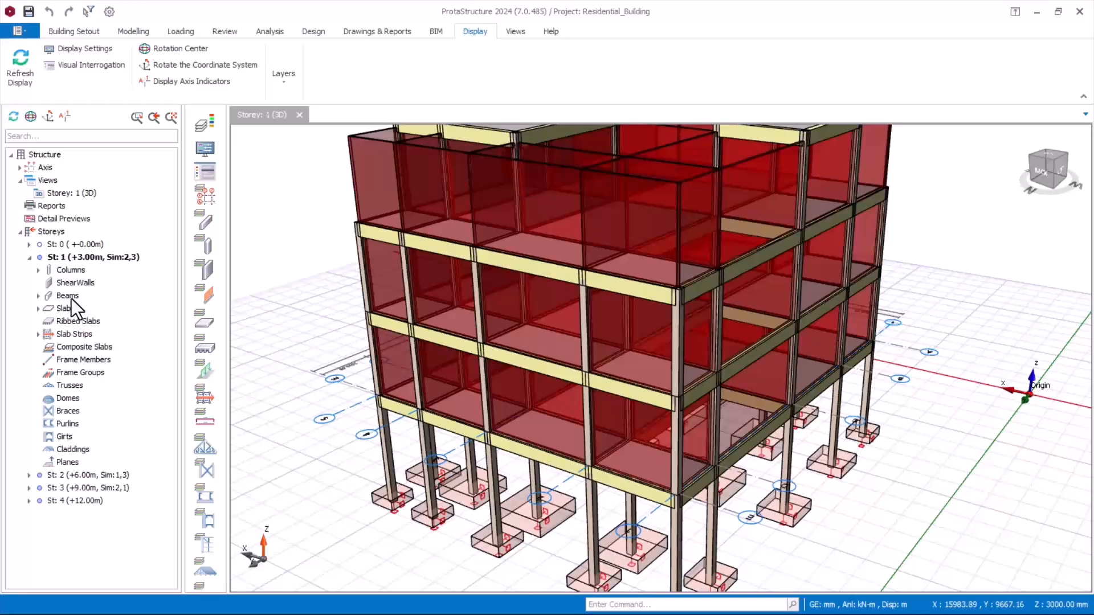
{"action": "right_click", "coordinate": [71, 299]}
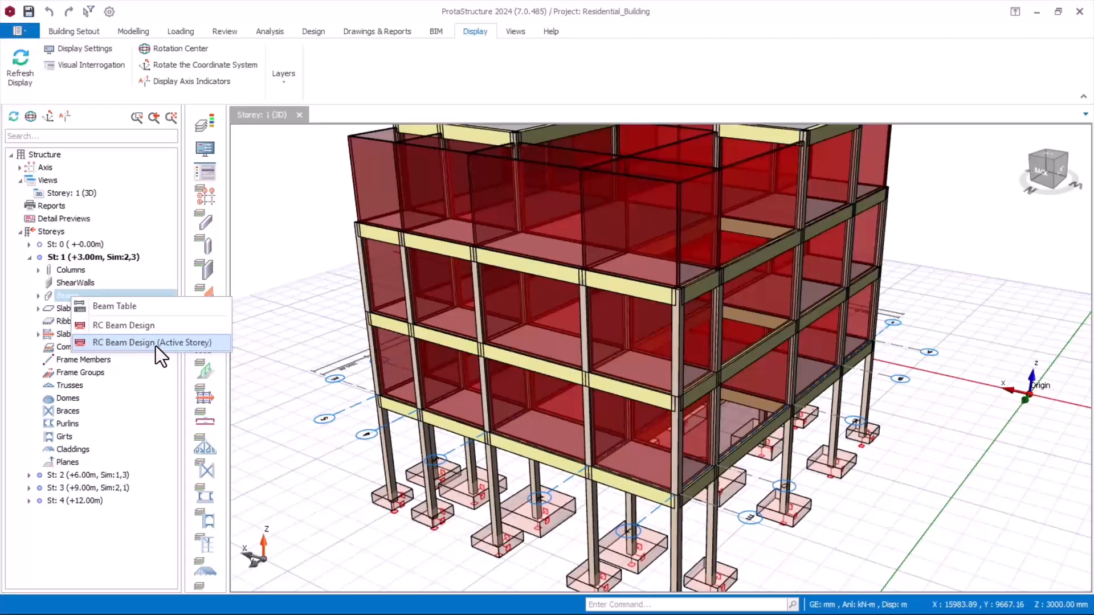
{"action": "left_click", "coordinate": [127, 329]}
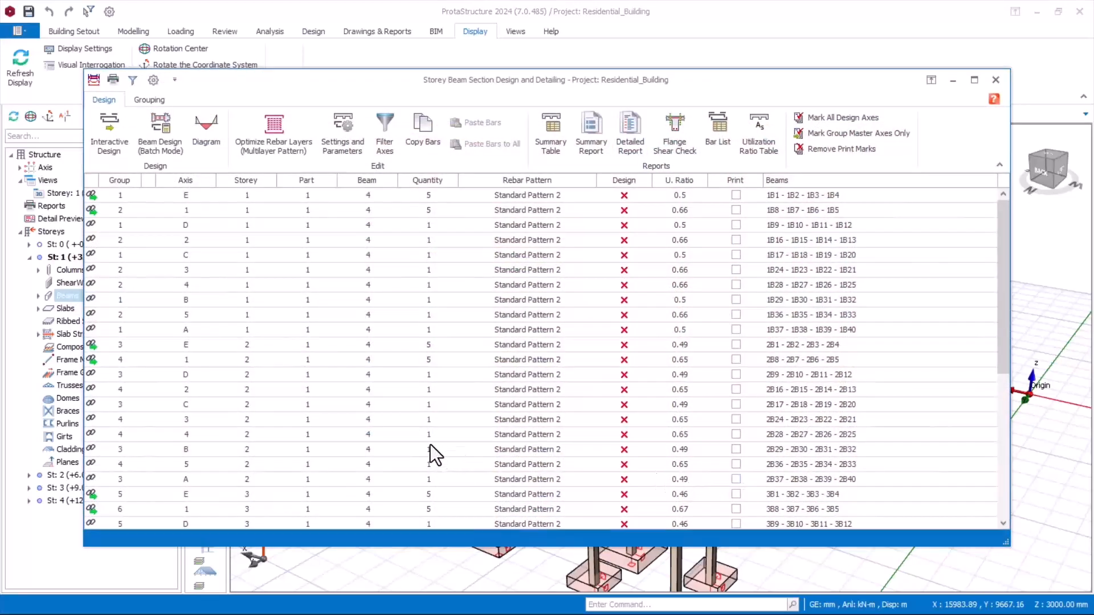
{"action": "left_click_drag", "start_coordinate": [446, 91], "coordinate": [512, 57]}
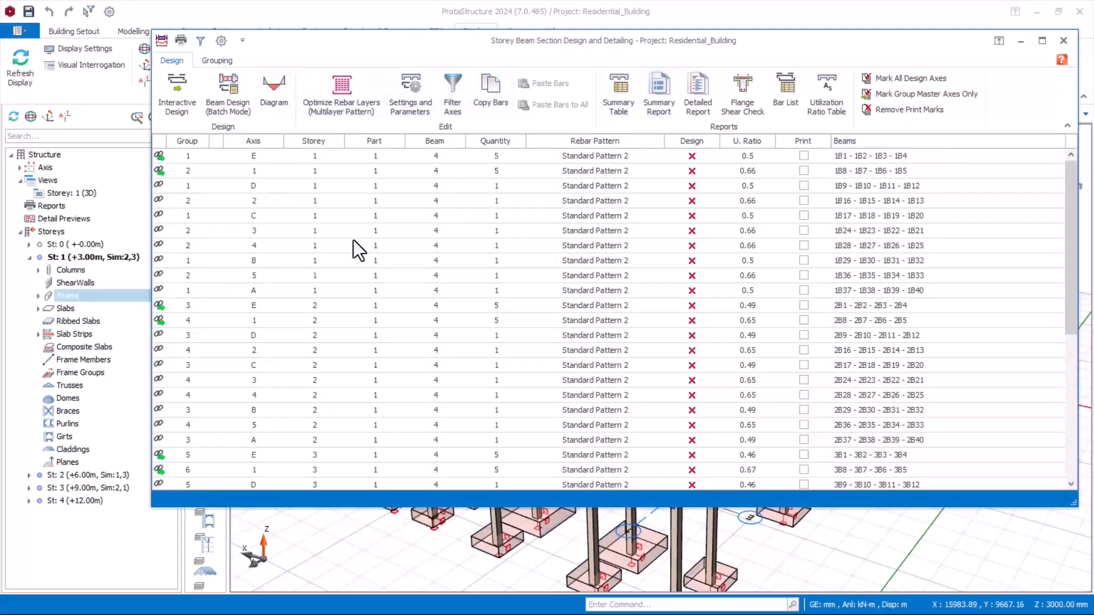
Step: Review the Automatic Grouping options for the beam axes without applying any of them
{"action": "left_click", "coordinate": [214, 61]}
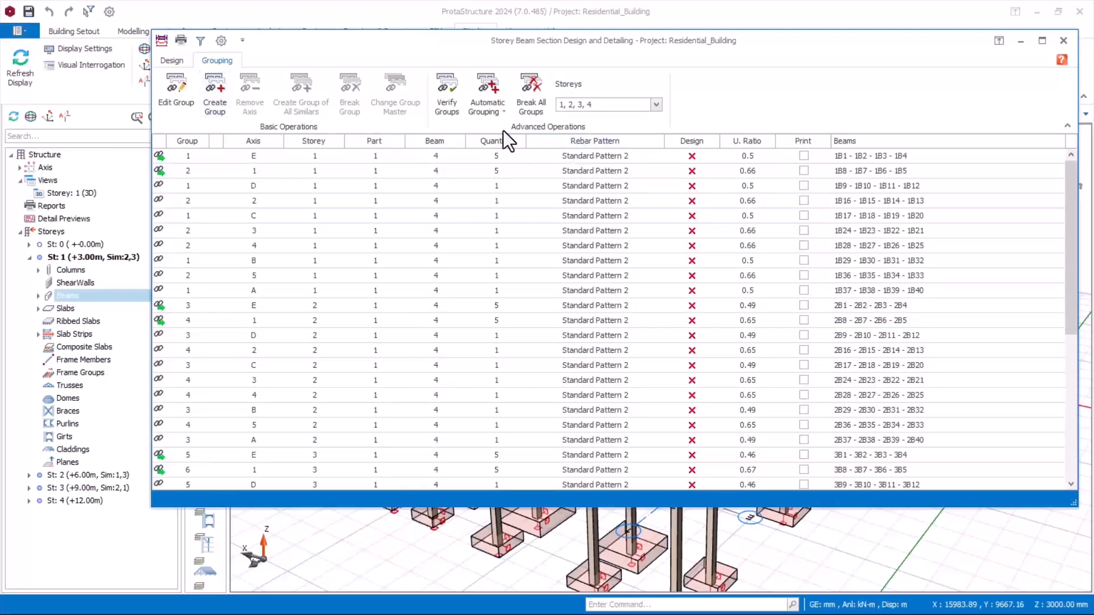
{"action": "left_click", "coordinate": [501, 111]}
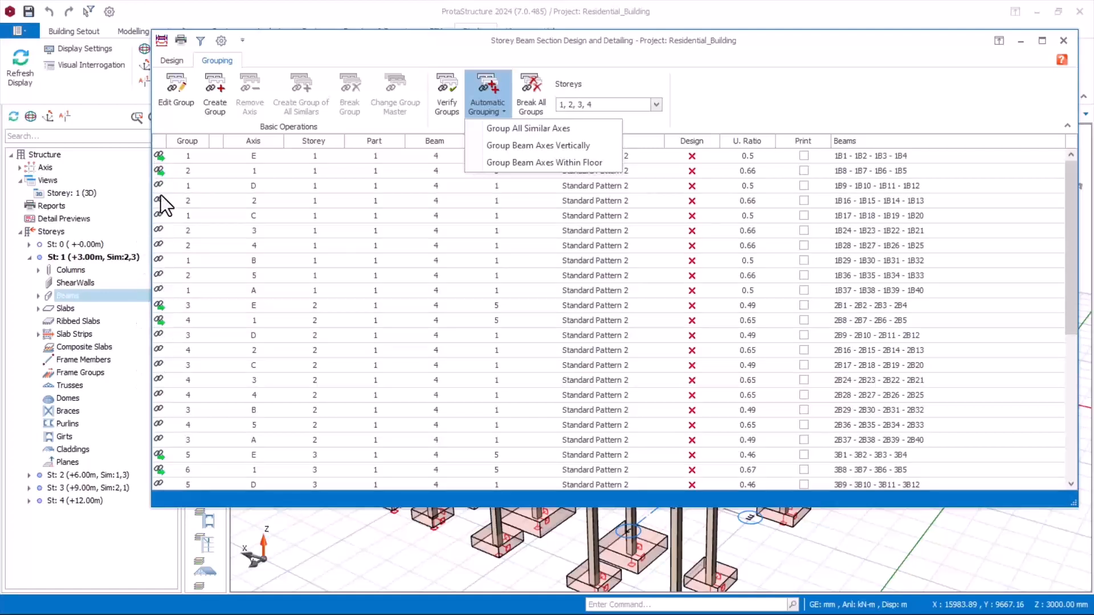
{"action": "left_click", "coordinate": [852, 101]}
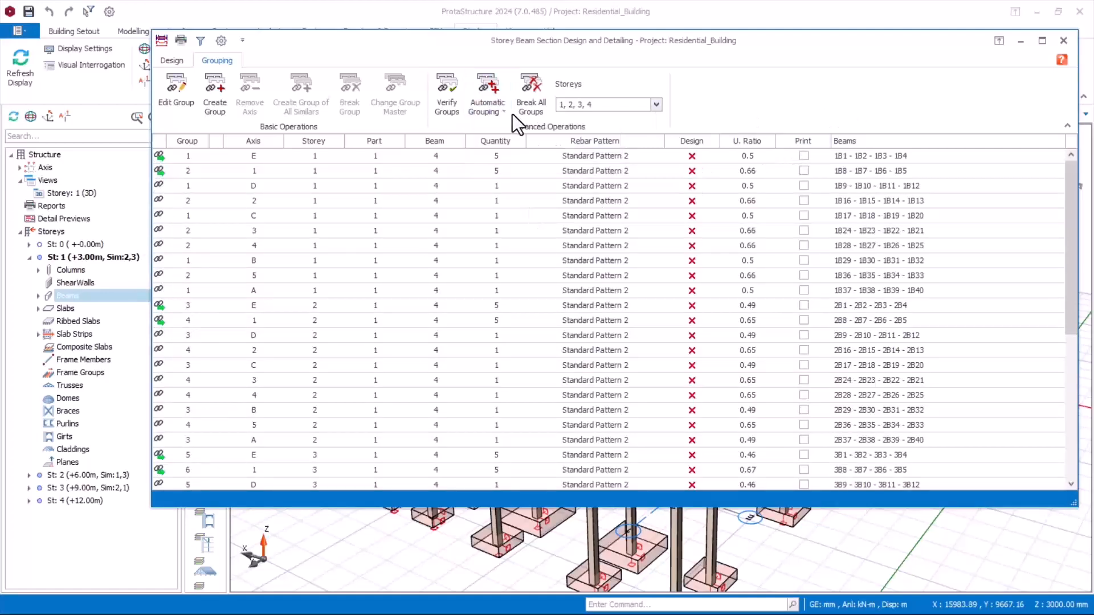
Step: Run the batch beam reinforcement design for All Storeys with Re-select All Bars
{"action": "left_click", "coordinate": [178, 61]}
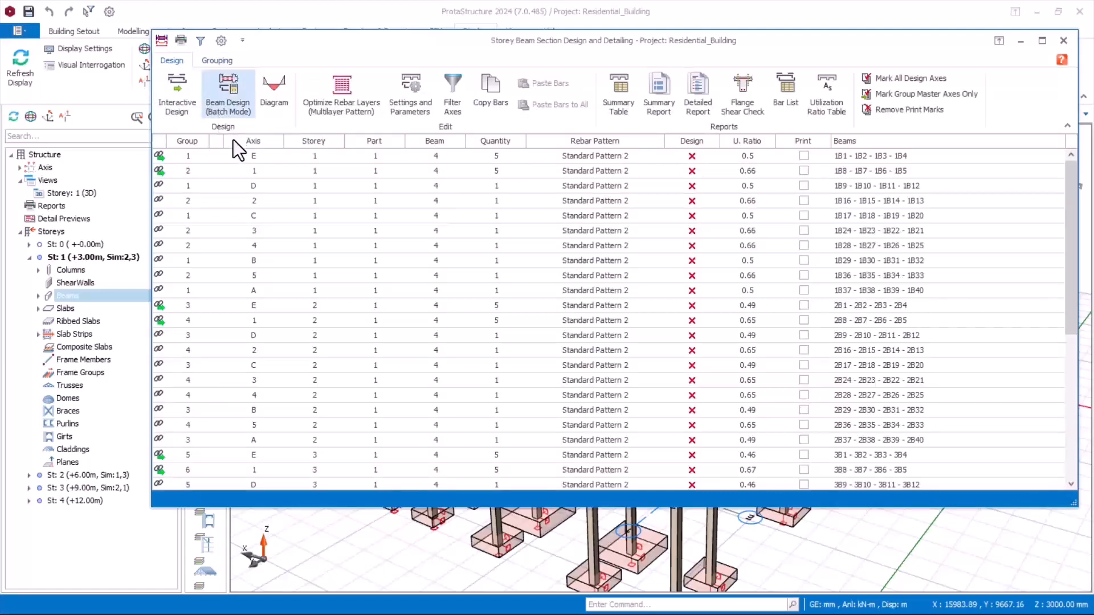
{"action": "left_click", "coordinate": [225, 92]}
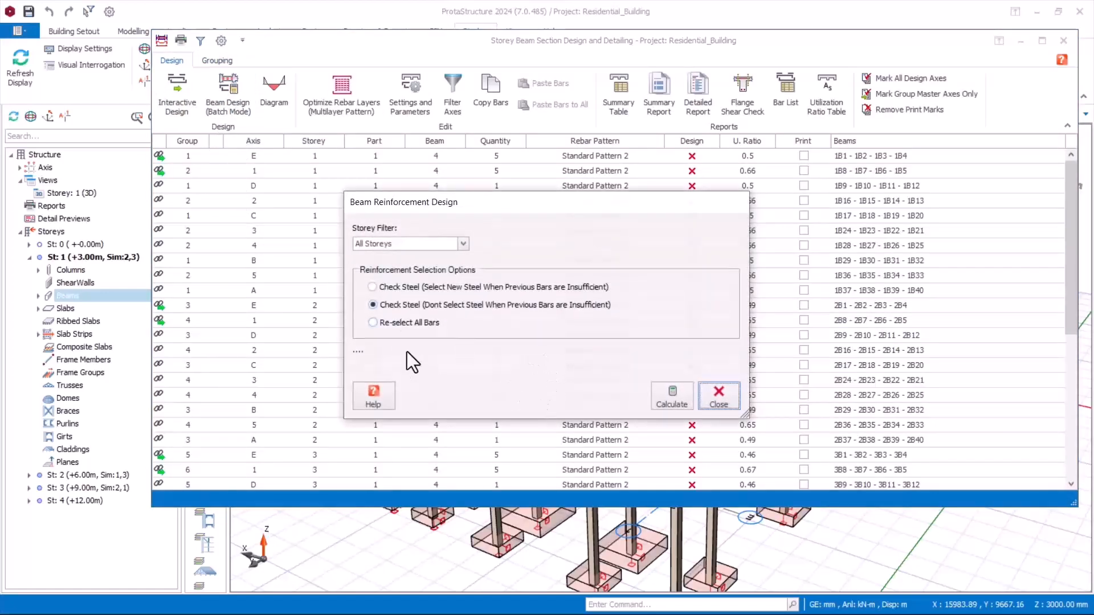
{"action": "left_click", "coordinate": [393, 323]}
{"action": "left_click", "coordinate": [671, 398]}
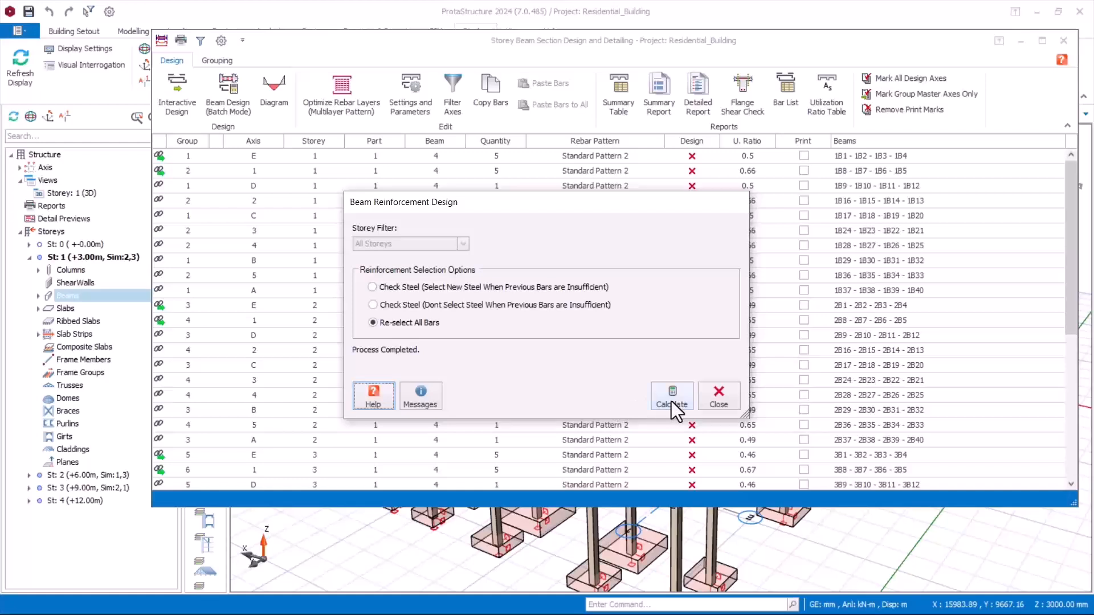
{"action": "left_click", "coordinate": [733, 395]}
Step: Review the design status and utilization ratios of all beam axes, and close the beam design table
{"action": "scroll", "coordinate": [733, 238], "scroll_direction": "down", "scroll_amount": 5}
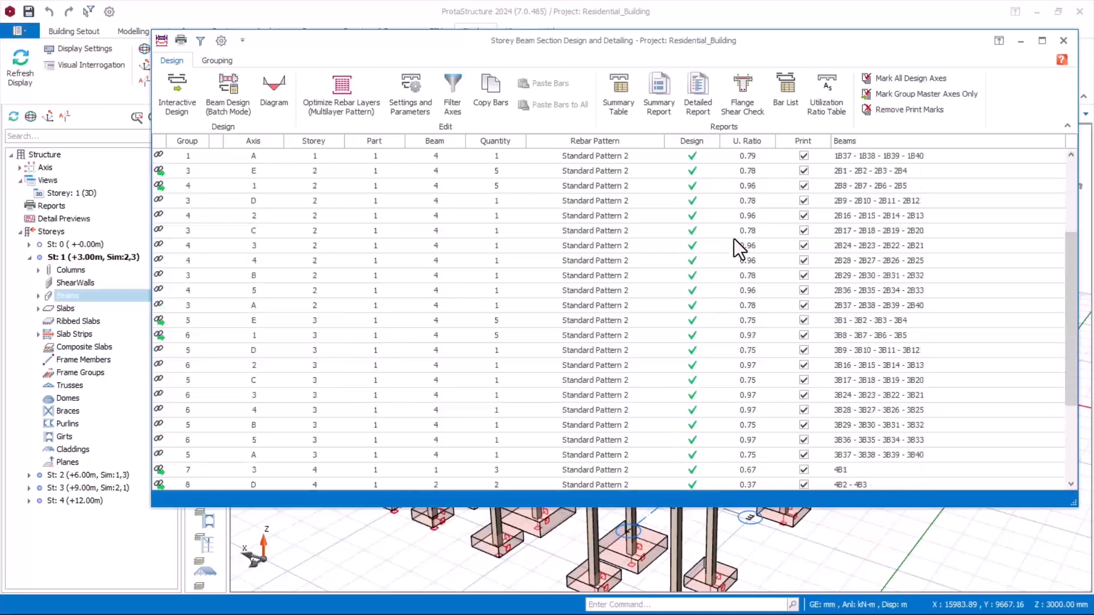
{"action": "scroll", "coordinate": [729, 252], "scroll_direction": "up", "scroll_amount": 3}
{"action": "scroll", "coordinate": [729, 252], "scroll_direction": "up", "scroll_amount": 2}
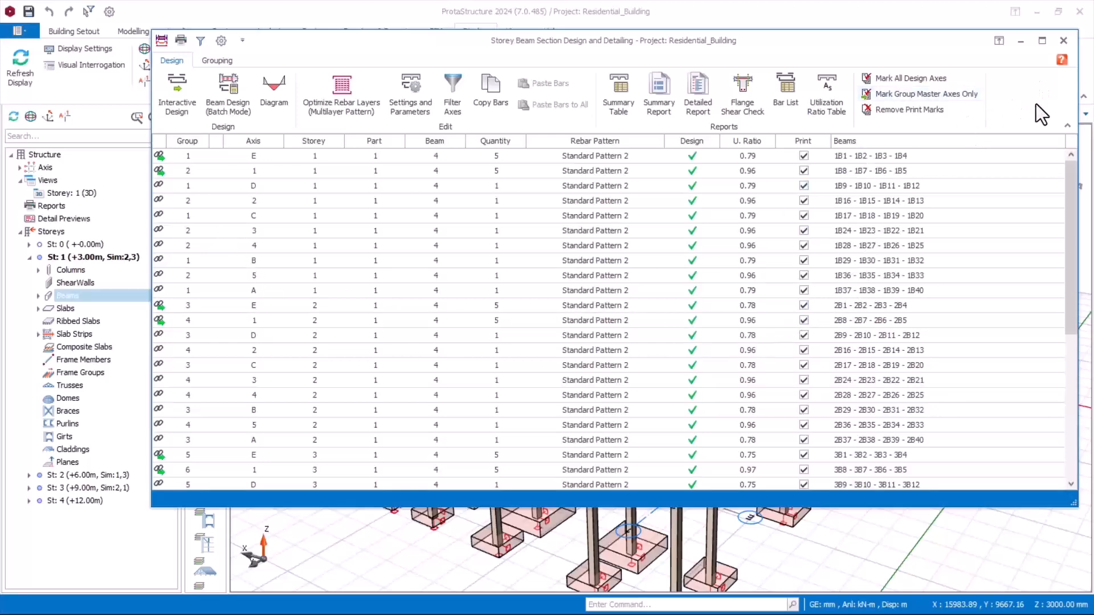
{"action": "left_click", "coordinate": [1062, 40]}
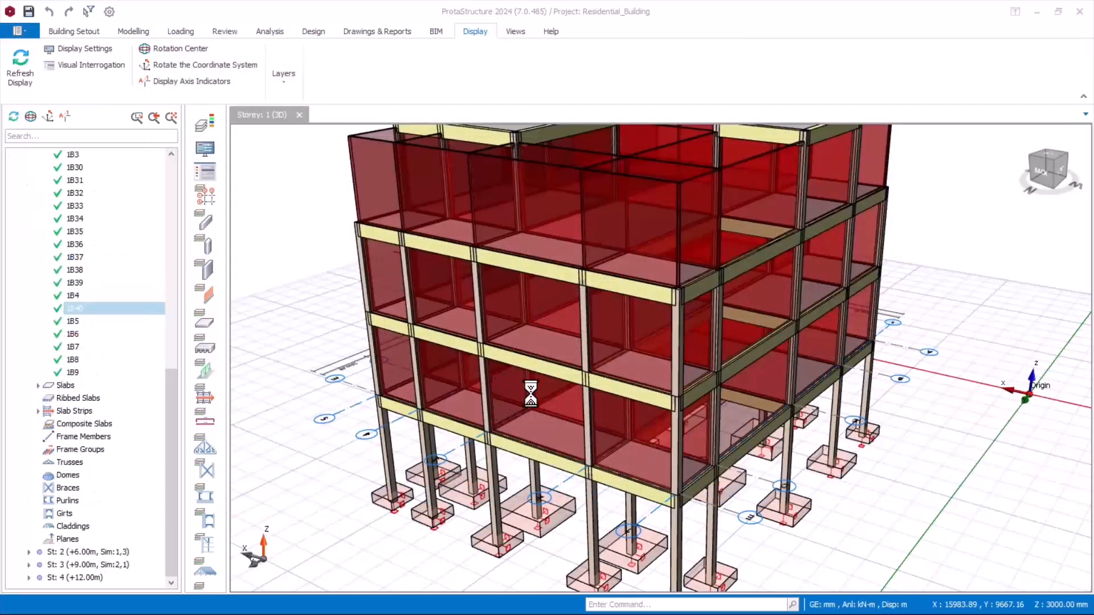
Step: Switch to Tekla Structural Designer and examine the status details of individual columns and beams in the 3D view
{"action": "middle_click_drag", "start_coordinate": [573, 386], "coordinate": [563, 373]}
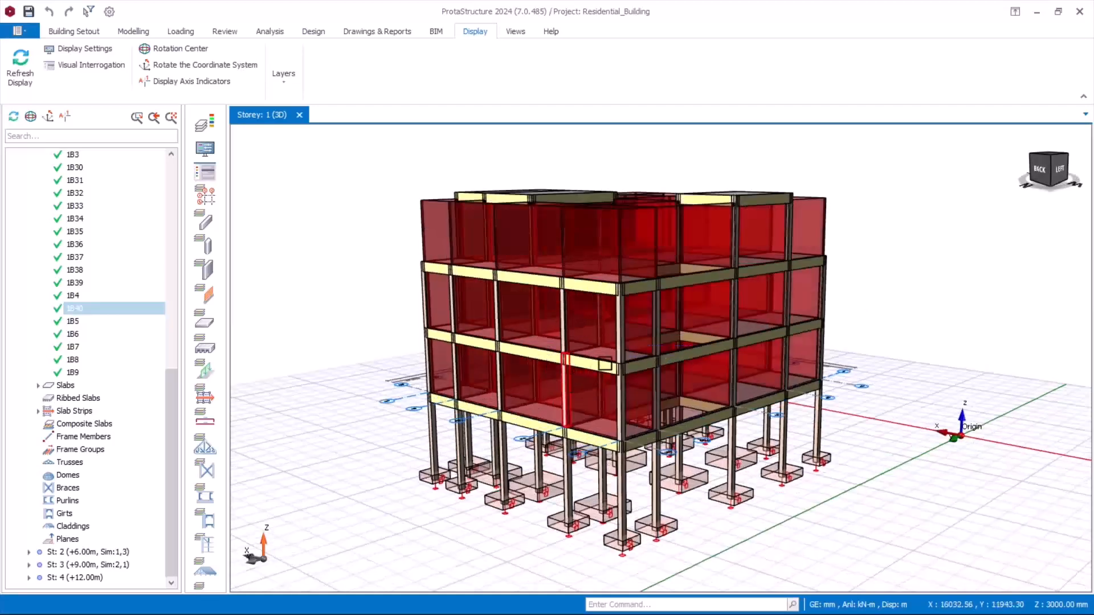
{"action": "mouse_move", "coordinate": [663, 359]}
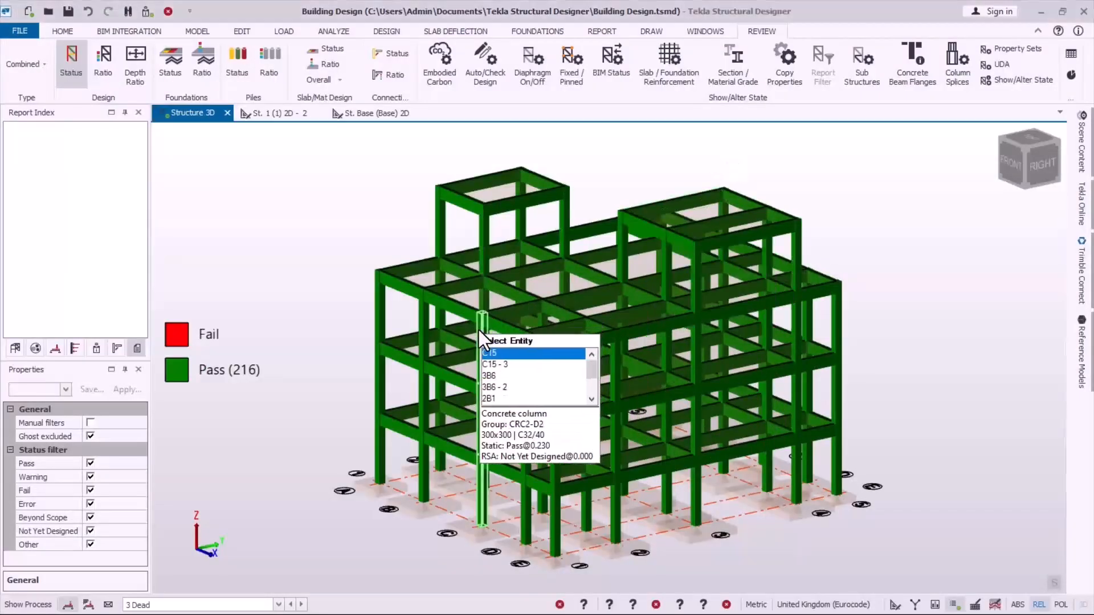
{"action": "mouse_move", "coordinate": [525, 403]}
{"action": "right_click_drag", "start_coordinate": [525, 403], "coordinate": [558, 372]}
{"action": "scroll", "coordinate": [571, 298], "scroll_direction": "up", "scroll_amount": 2}
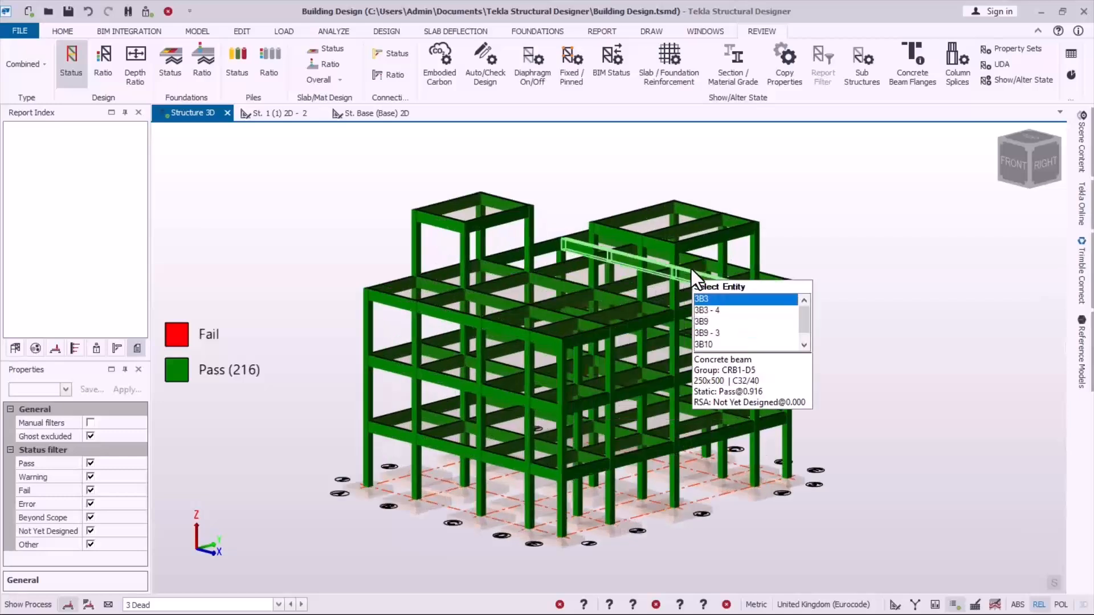
{"action": "scroll", "coordinate": [692, 268], "scroll_direction": "up", "scroll_amount": 1}
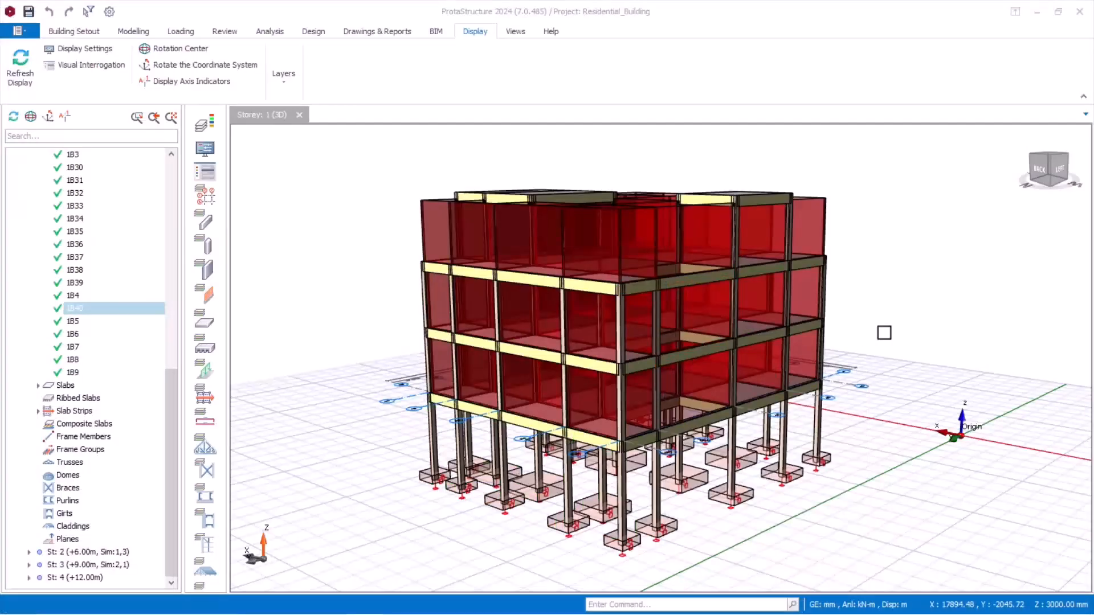
Step: Switch back to ProtaStructure, collapse storey 1's Beams branch, and open RC Column\Wall Design for all storeys
{"action": "scroll", "coordinate": [818, 302], "scroll_direction": "up", "scroll_amount": 2}
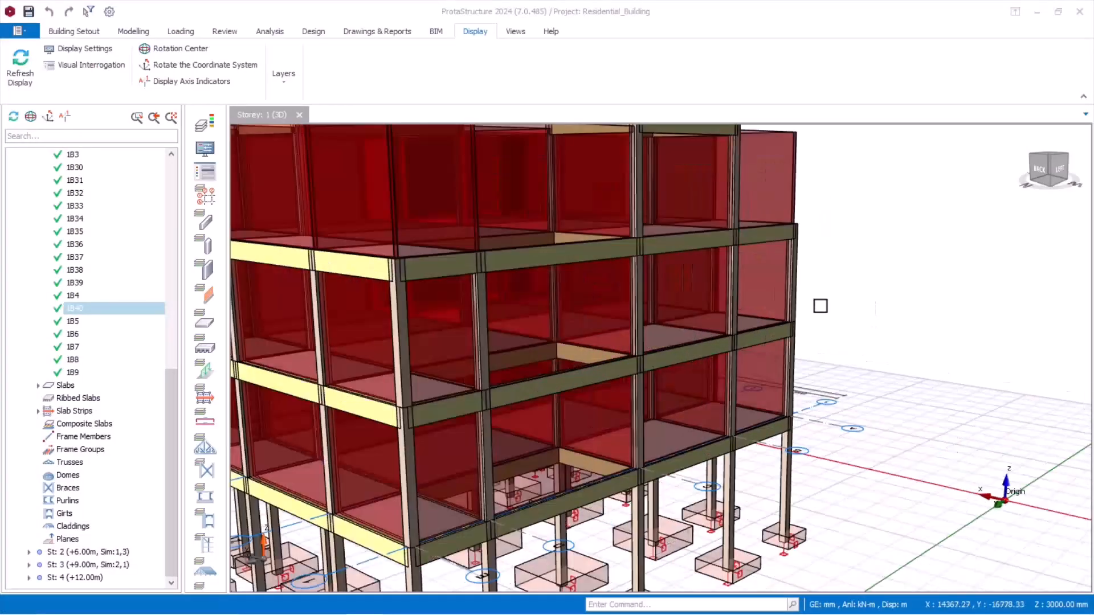
{"action": "scroll", "coordinate": [521, 583], "scroll_direction": "down", "scroll_amount": 2}
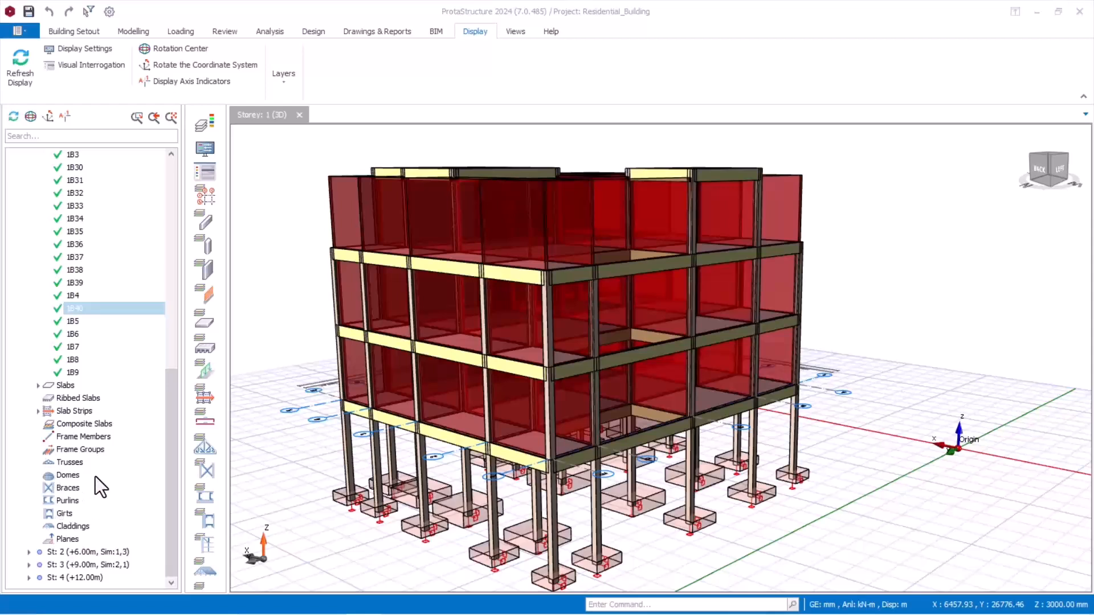
{"action": "scroll", "coordinate": [57, 295], "scroll_direction": "up", "scroll_amount": 3}
{"action": "scroll", "coordinate": [62, 285], "scroll_direction": "up", "scroll_amount": 8}
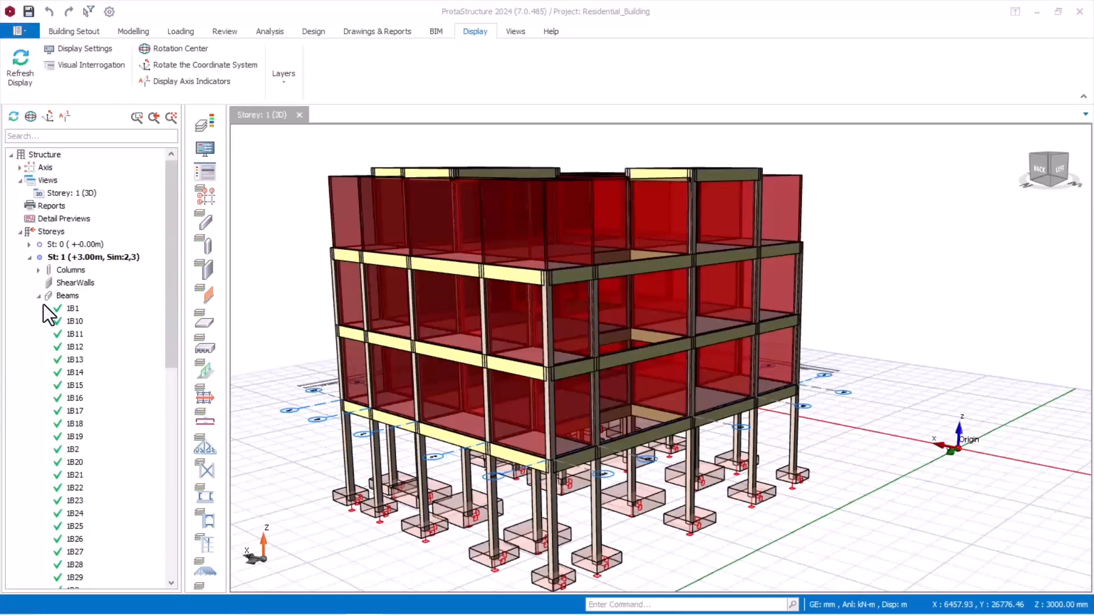
{"action": "left_click", "coordinate": [37, 303]}
{"action": "left_click", "coordinate": [38, 297]}
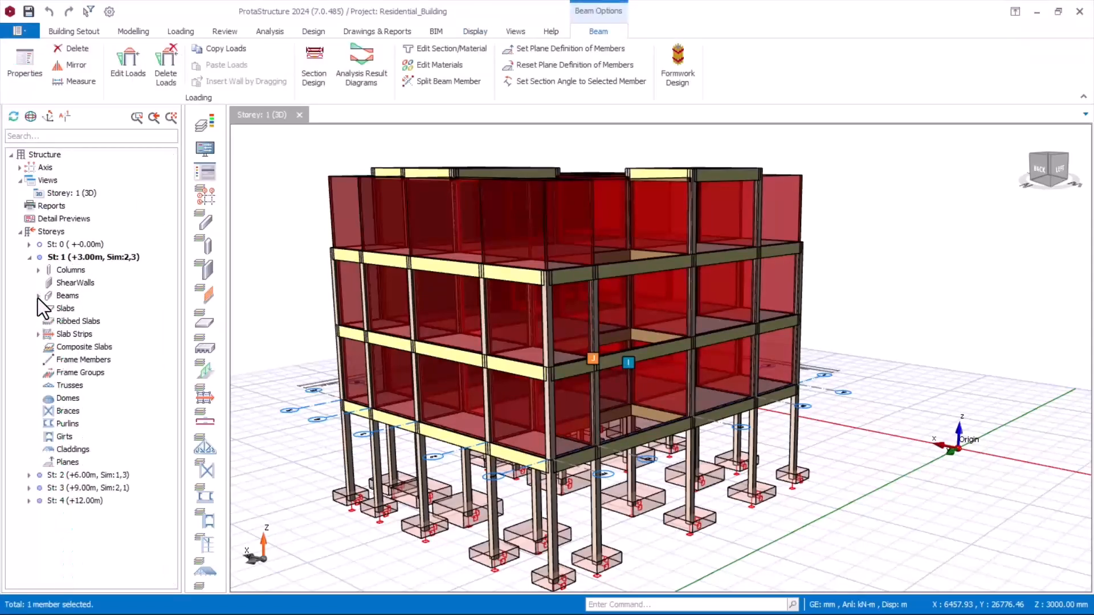
{"action": "left_click", "coordinate": [74, 270]}
{"action": "right_click", "coordinate": [74, 270]}
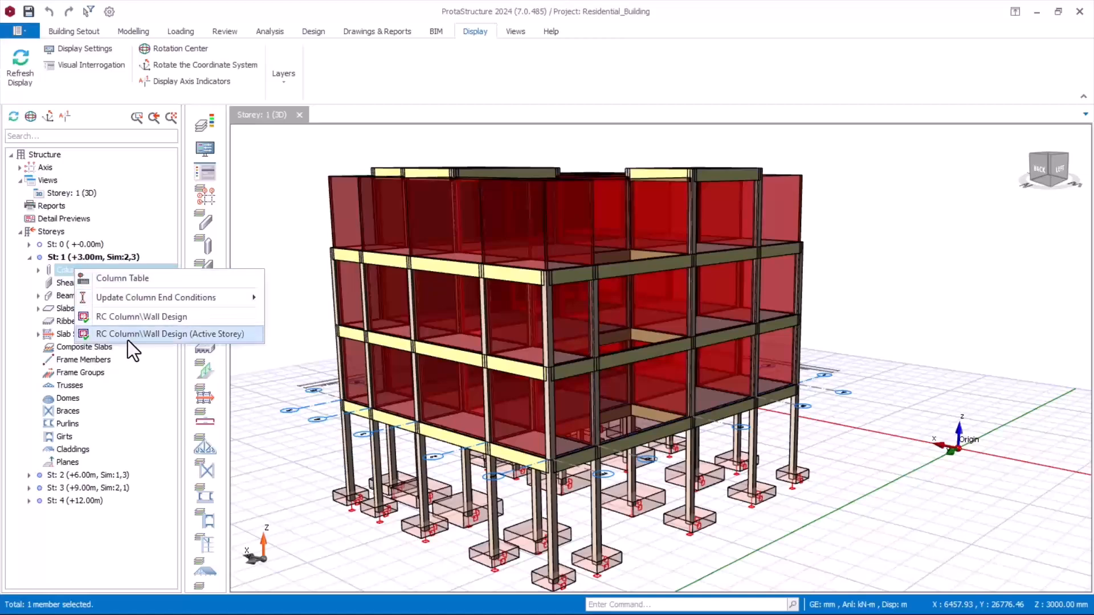
{"action": "left_click", "coordinate": [117, 319]}
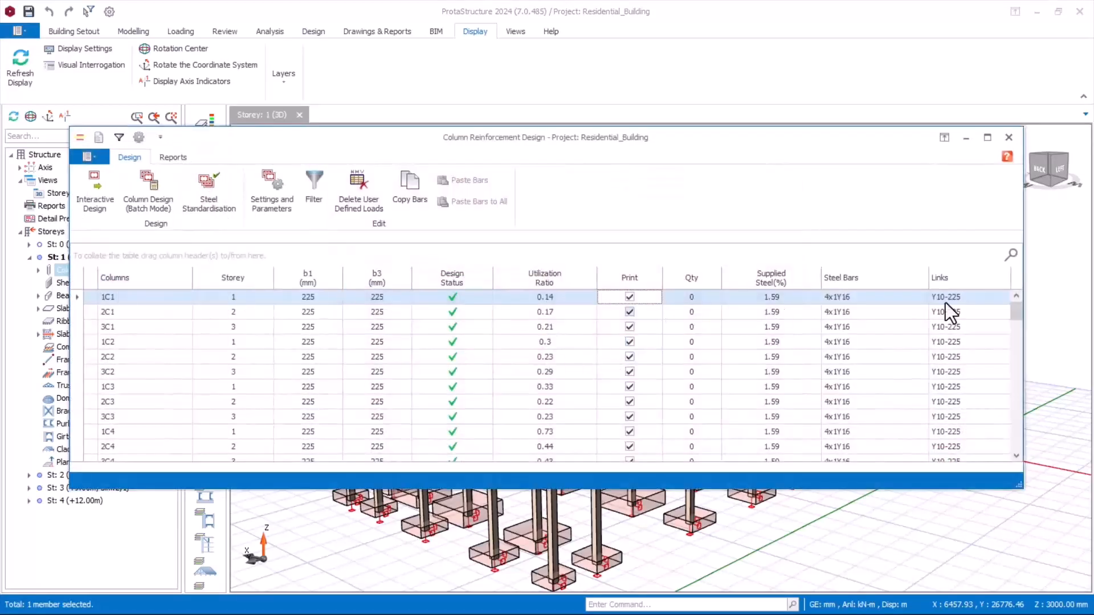
Step: Maximize the column design table, open column 1C10 and run its Interactive Design
{"action": "left_click", "coordinate": [986, 138]}
{"action": "scroll", "coordinate": [475, 523], "scroll_direction": "down", "scroll_amount": 2}
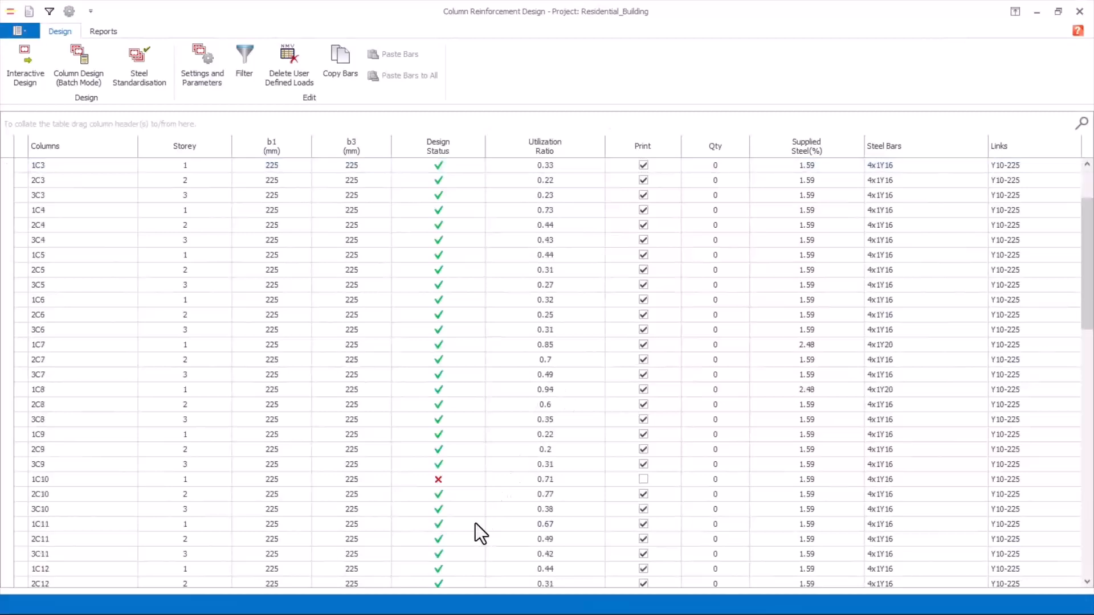
{"action": "left_click", "coordinate": [398, 480]}
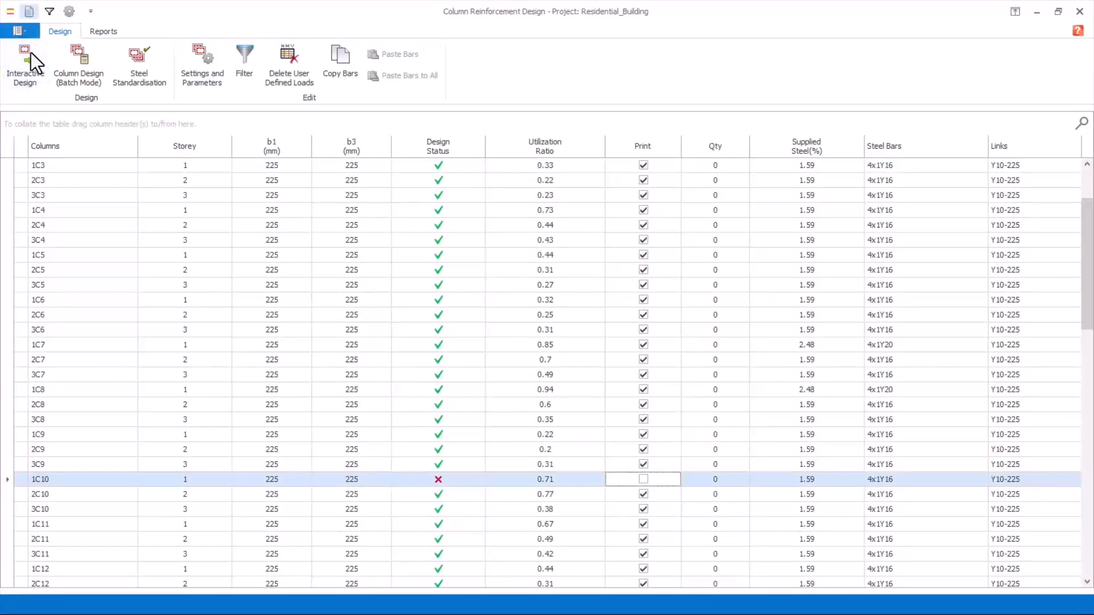
{"action": "double_click", "coordinate": [552, 484]}
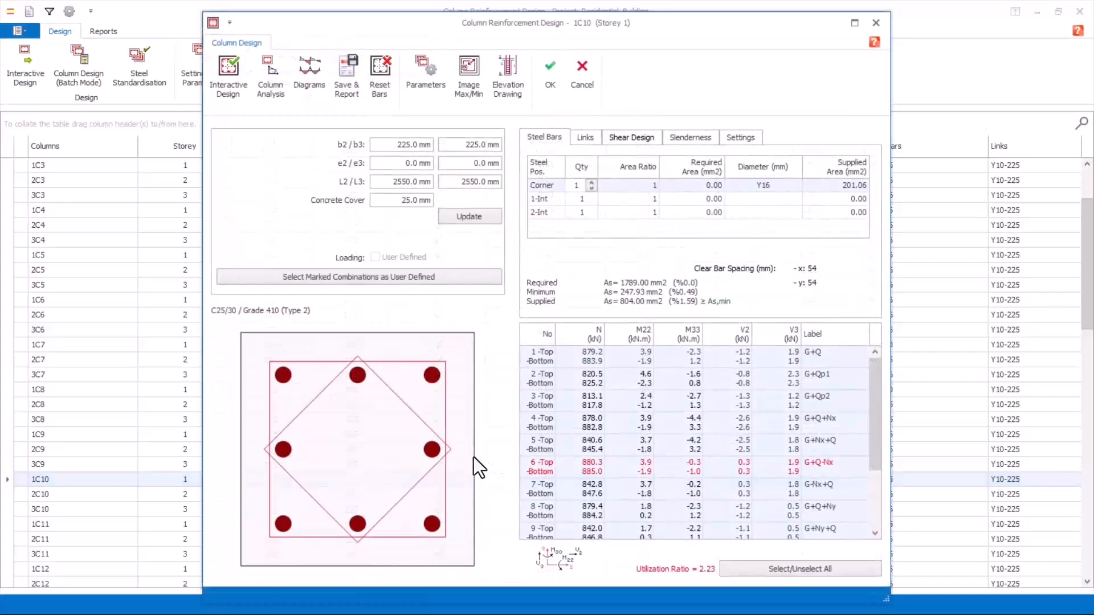
{"action": "left_click", "coordinate": [229, 80]}
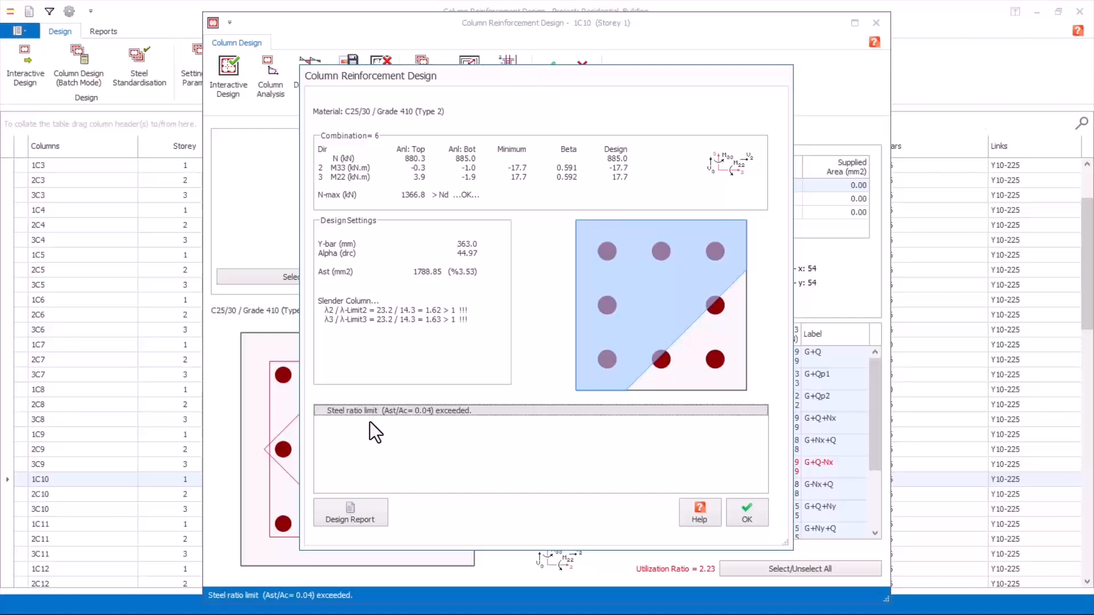
Step: Set column 1C10's b2 and b3 section dimensions to 250 mm, update the section and rerun its Interactive Design
{"action": "left_click", "coordinate": [745, 509]}
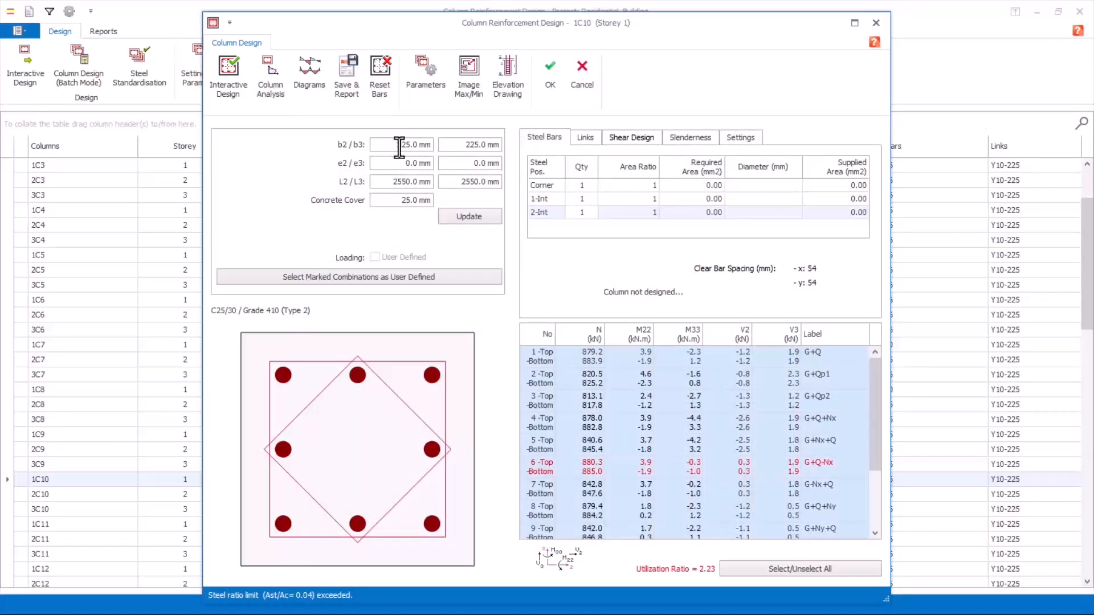
{"action": "left_click_drag", "start_coordinate": [398, 145], "coordinate": [415, 146]}
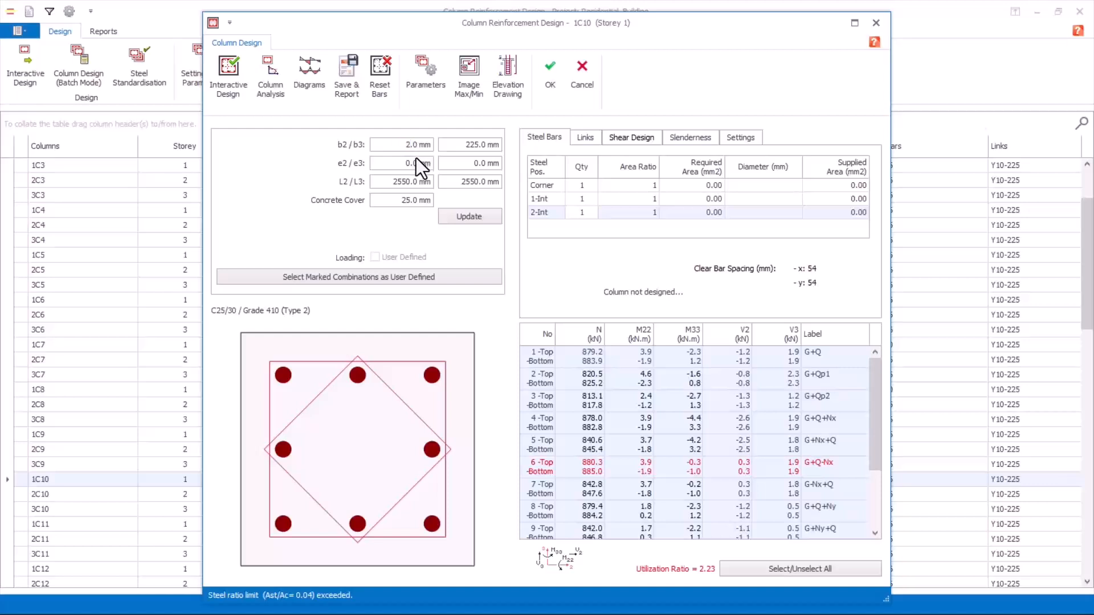
{"action": "left_click_drag", "start_coordinate": [457, 147], "coordinate": [513, 153]}
{"action": "type", "text": "250."}
{"action": "left_click", "coordinate": [463, 217]}
{"action": "left_click", "coordinate": [227, 71]}
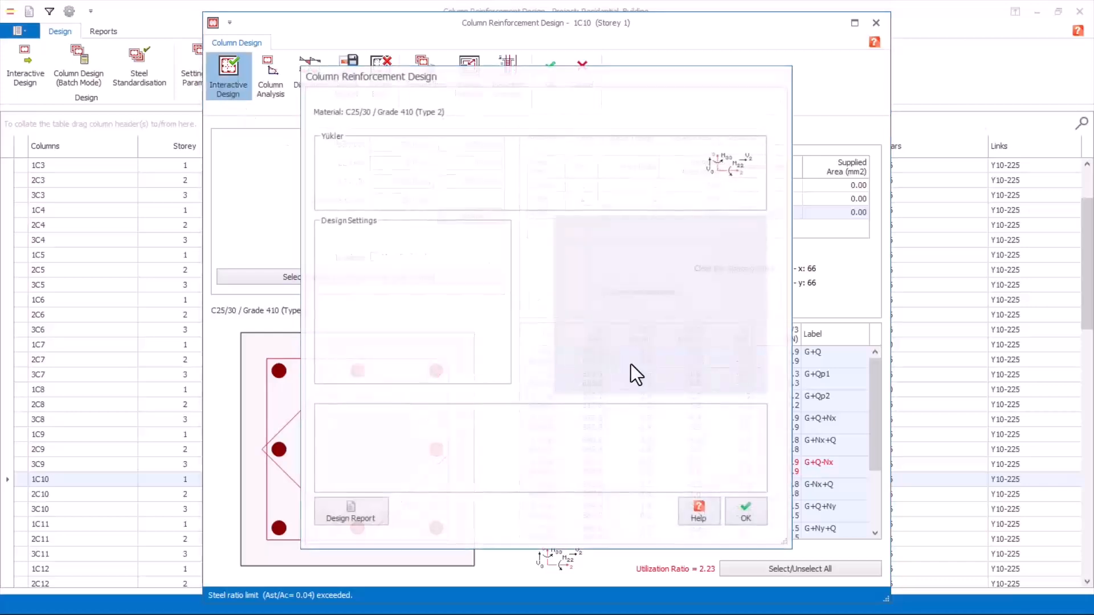
{"action": "left_click", "coordinate": [748, 514]}
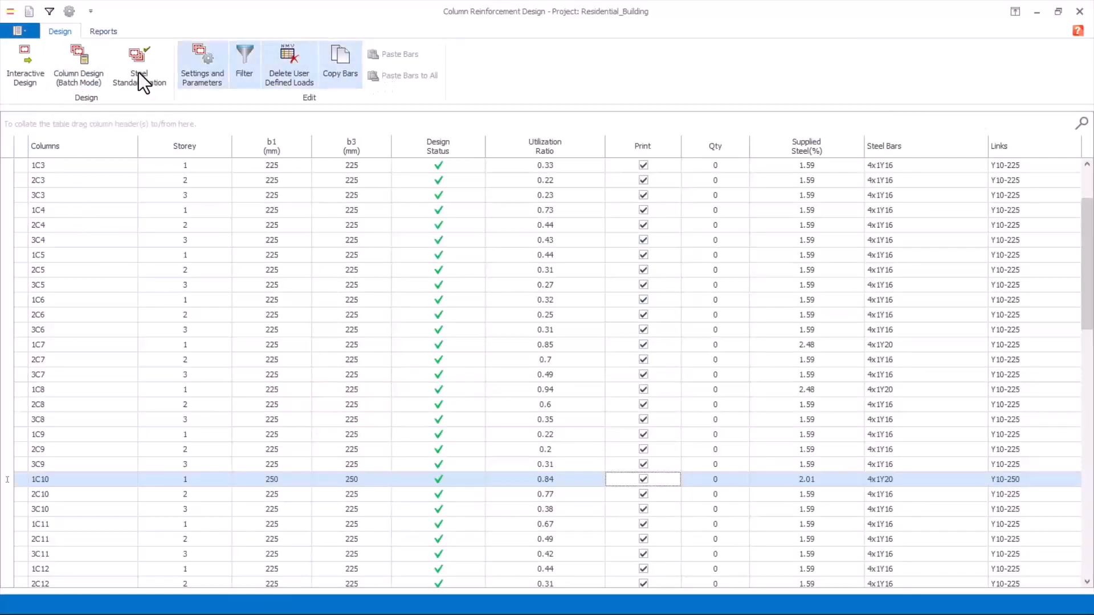
Step: Review the design status, utilization ratios and steel bars of all columns, and close the column design table
{"action": "left_click", "coordinate": [105, 31]}
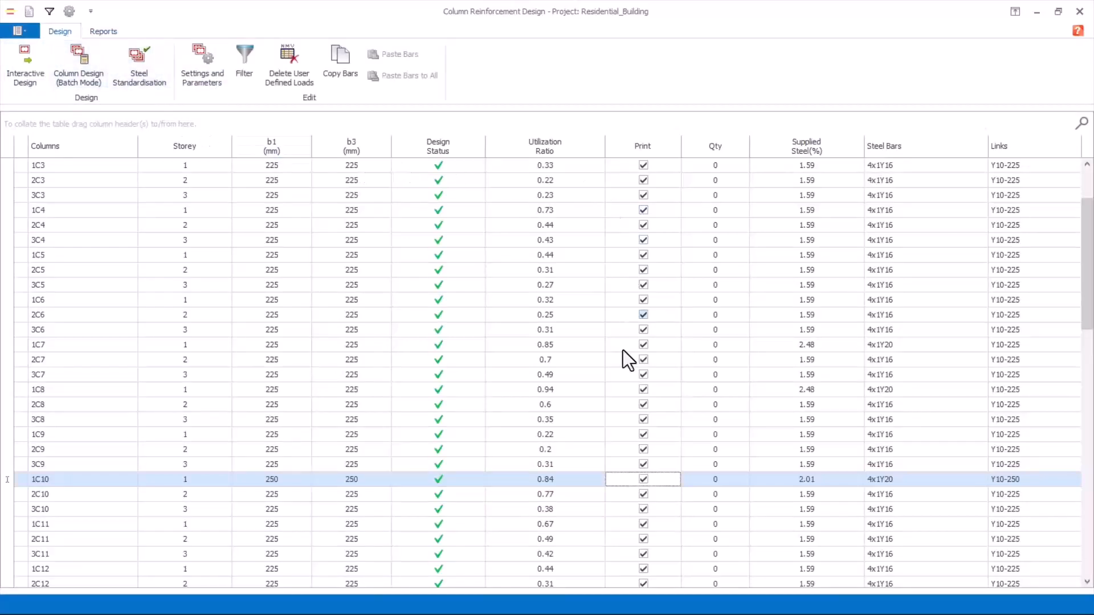
{"action": "scroll", "coordinate": [622, 358], "scroll_direction": "down", "scroll_amount": 10}
{"action": "scroll", "coordinate": [245, 284], "scroll_direction": "up", "scroll_amount": 5}
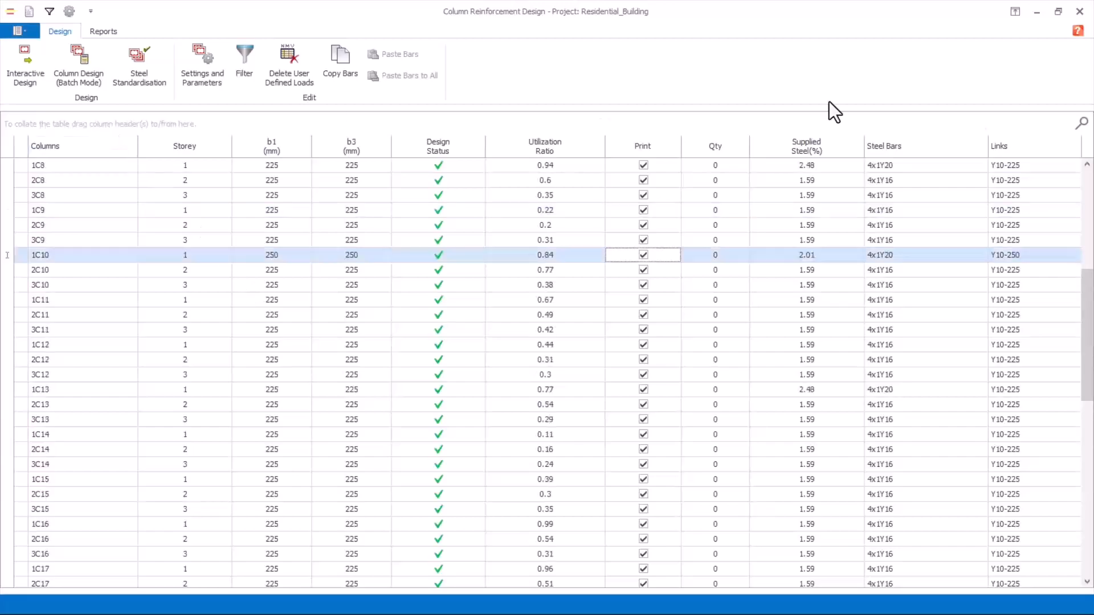
{"action": "left_click", "coordinate": [1081, 11]}
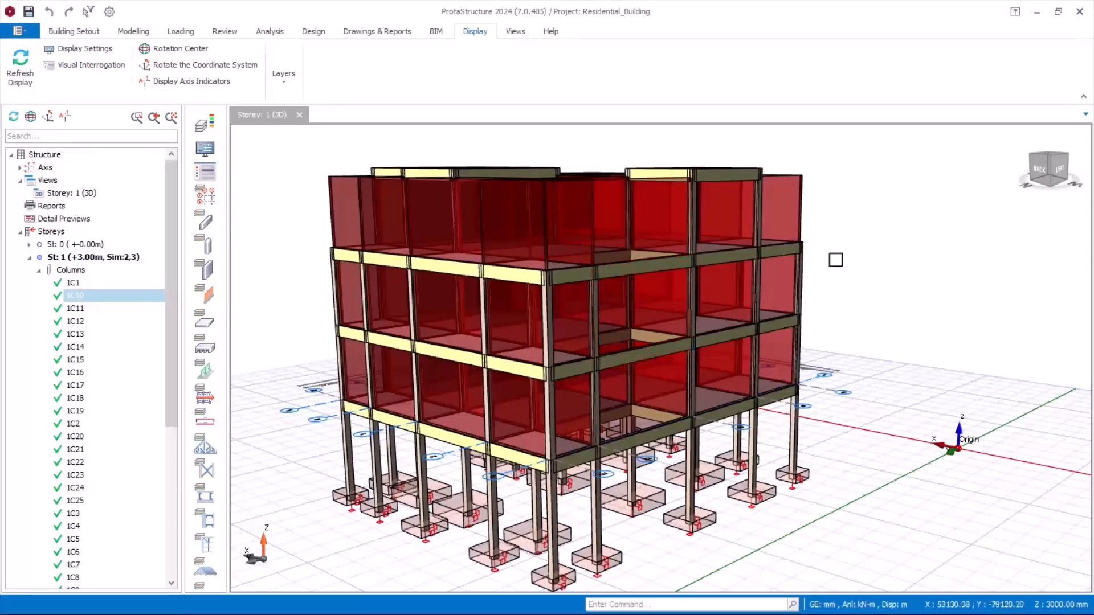
{"action": "scroll", "coordinate": [843, 279], "scroll_direction": "down", "scroll_amount": 2}
{"action": "middle_click_drag", "start_coordinate": [825, 274], "coordinate": [823, 221]}
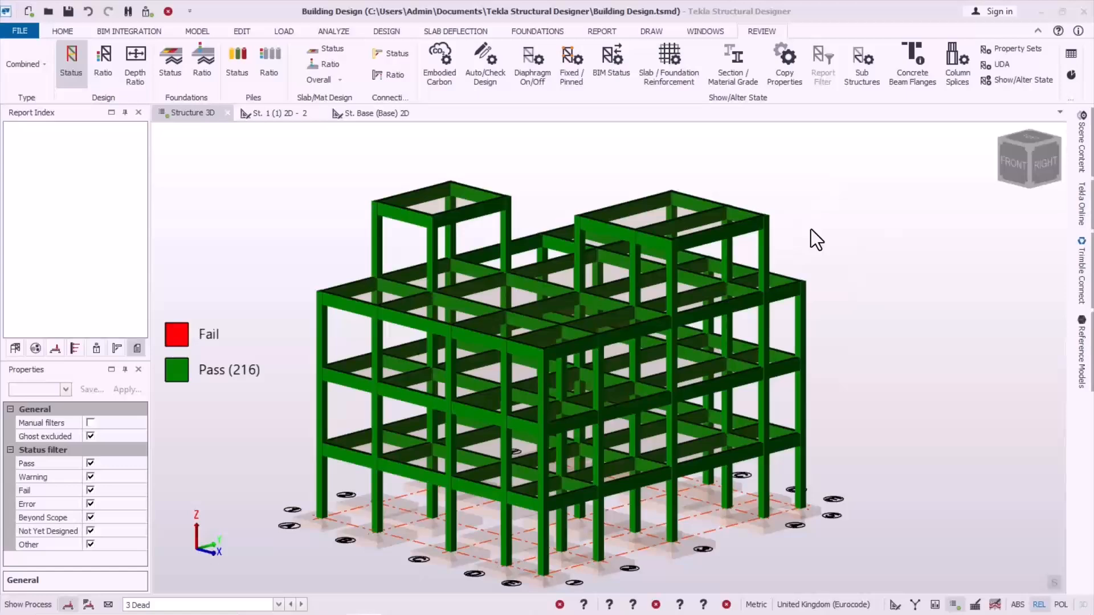
{"action": "left_click", "coordinate": [811, 229]}
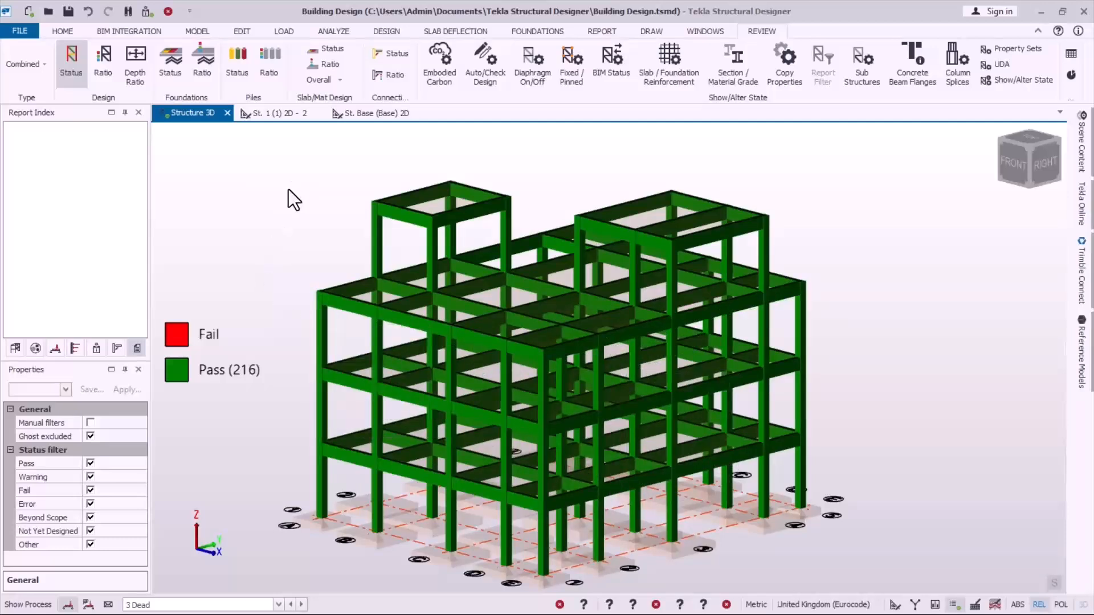
Step: Switch to Tekla Structural Designer, toggle group design for concrete columns in the Design Groups settings and accept the settings
{"action": "left_click", "coordinate": [378, 33]}
{"action": "left_click", "coordinate": [17, 64]}
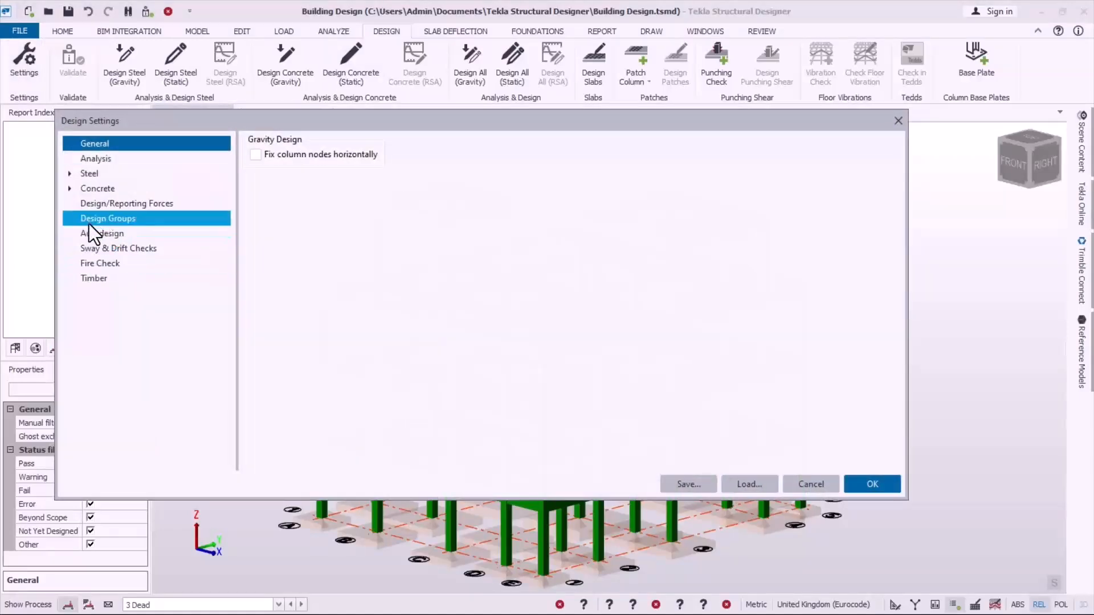
{"action": "left_click", "coordinate": [108, 221]}
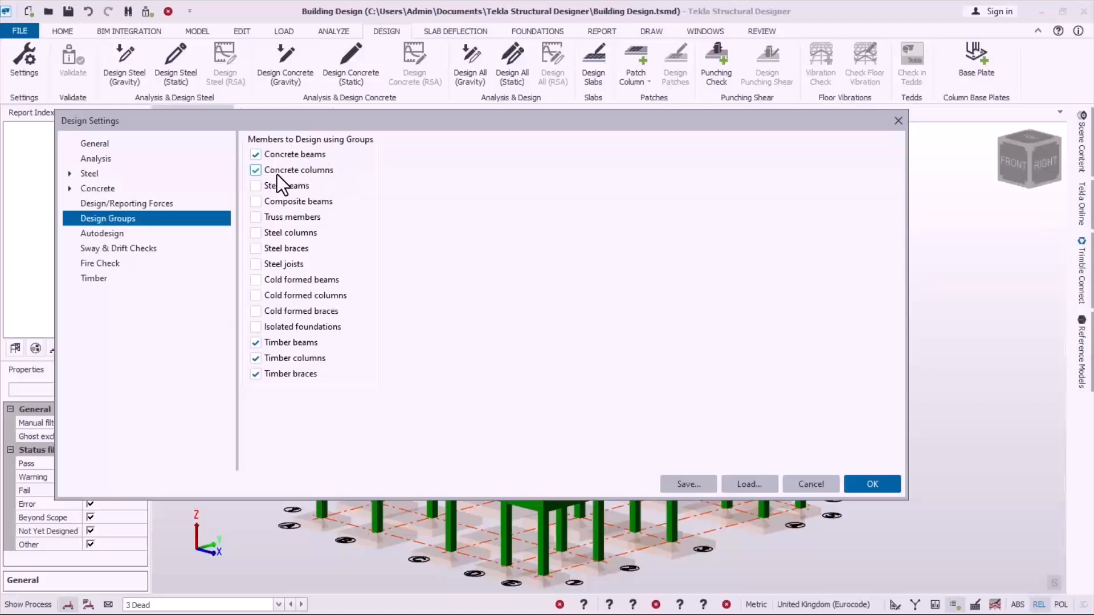
{"action": "left_click", "coordinate": [255, 170]}
{"action": "left_click", "coordinate": [859, 491]}
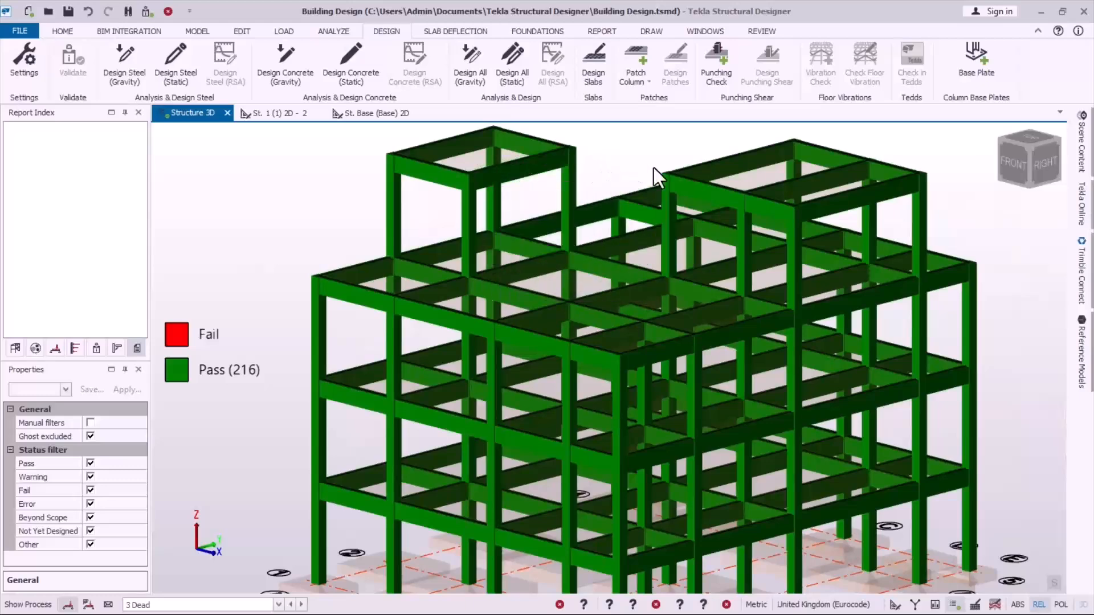
Step: Examine the drawing settings for beam and column details and for General Arrangement planar drawings, and accept the settings
{"action": "mouse_move", "coordinate": [644, 268]}
{"action": "left_click", "coordinate": [649, 34]}
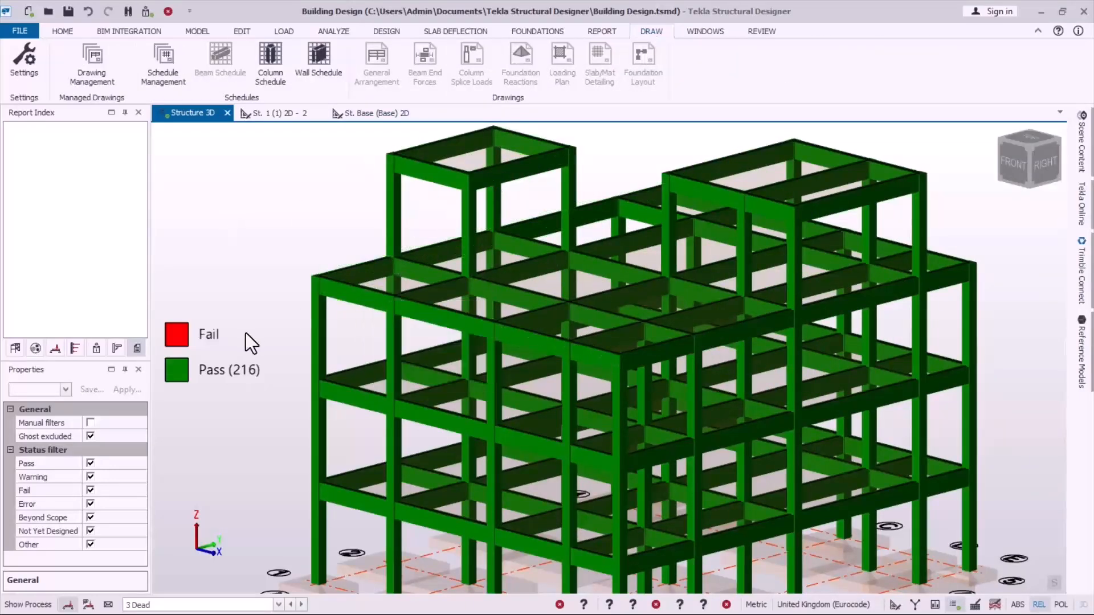
{"action": "scroll", "coordinate": [330, 220], "scroll_direction": "down", "scroll_amount": 2}
{"action": "scroll", "coordinate": [454, 249], "scroll_direction": "up", "scroll_amount": 2}
{"action": "scroll", "coordinate": [337, 308], "scroll_direction": "down", "scroll_amount": 1}
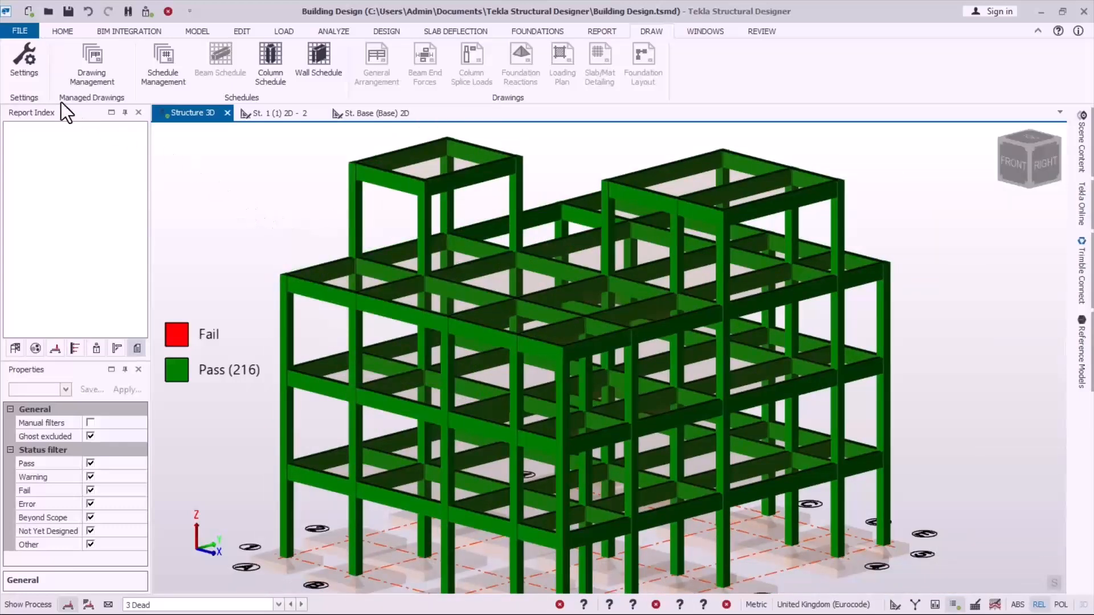
{"action": "left_click", "coordinate": [24, 71]}
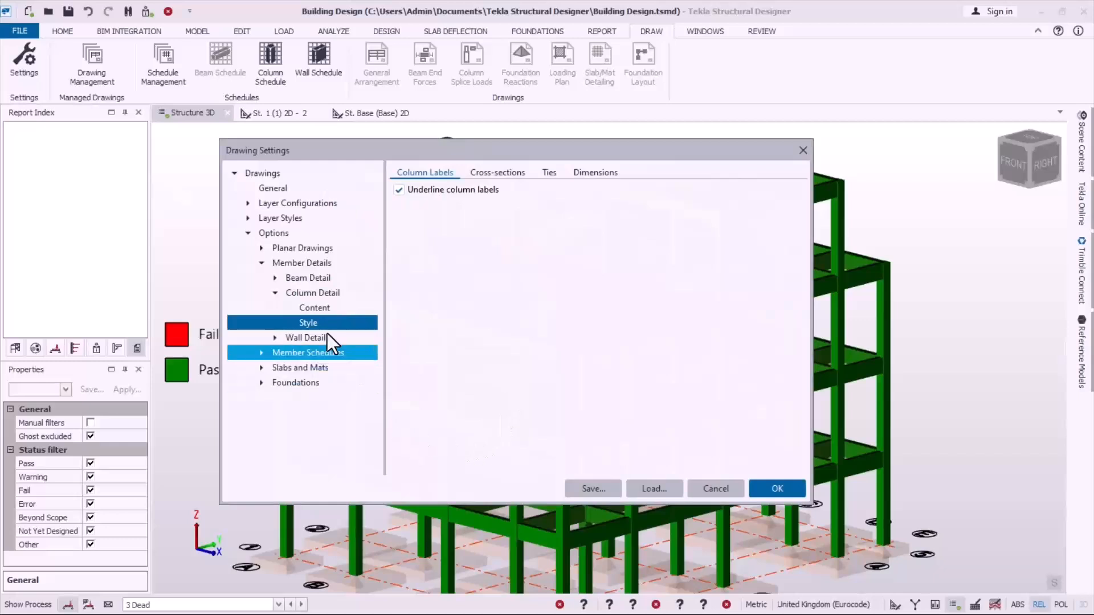
{"action": "left_click", "coordinate": [262, 259]}
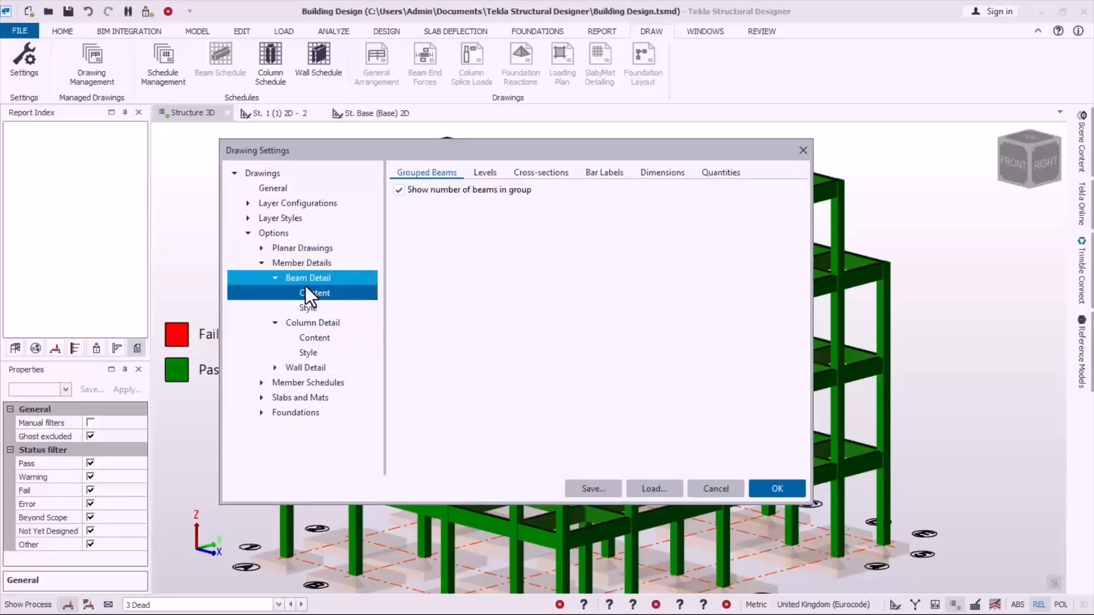
{"action": "left_click", "coordinate": [260, 247]}
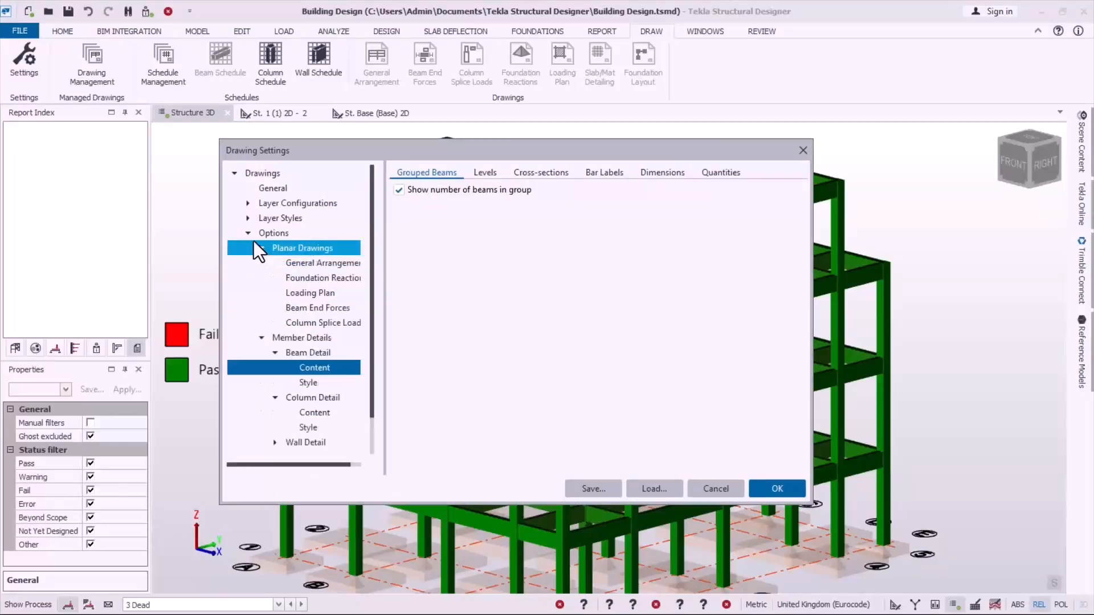
{"action": "left_click", "coordinate": [311, 263]}
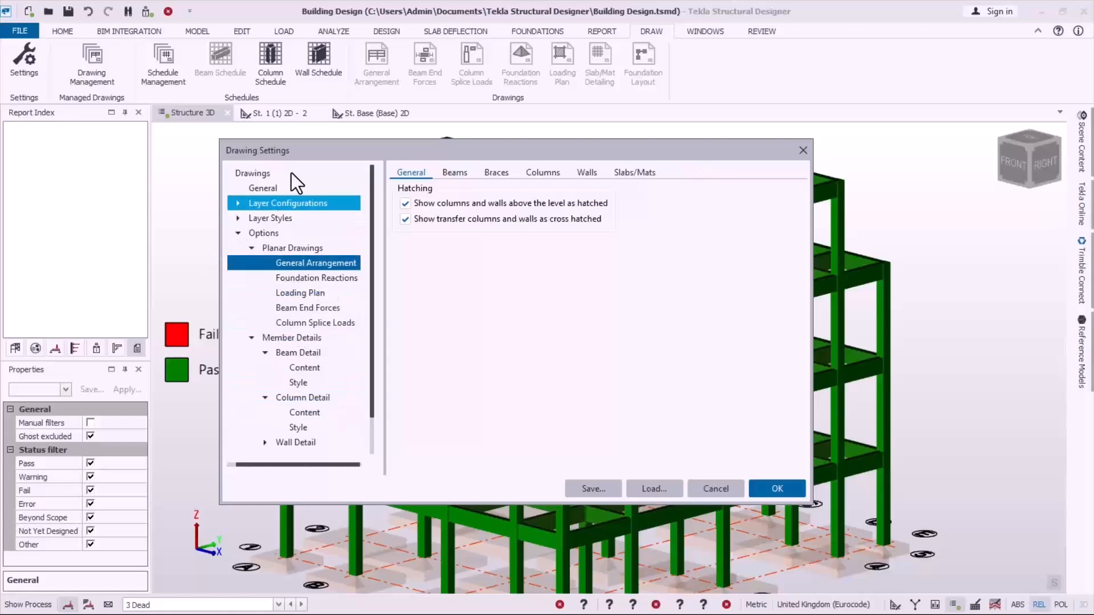
{"action": "left_click", "coordinate": [784, 495]}
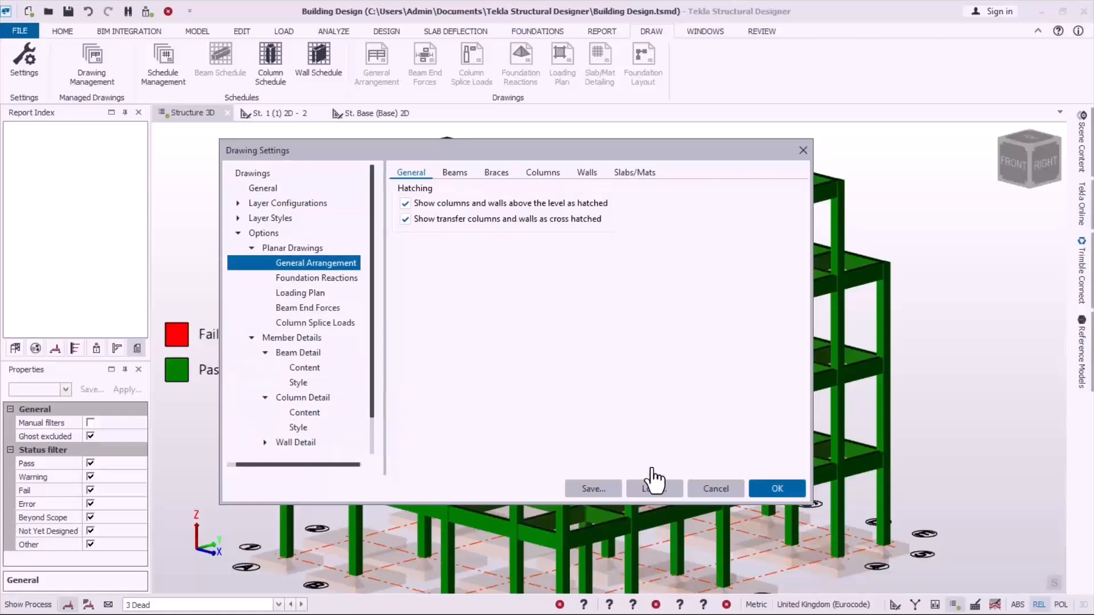
Step: Remove the existing drawing of the Concrete Beam Detail variant in Drawing Management
{"action": "mouse_move", "coordinate": [645, 280]}
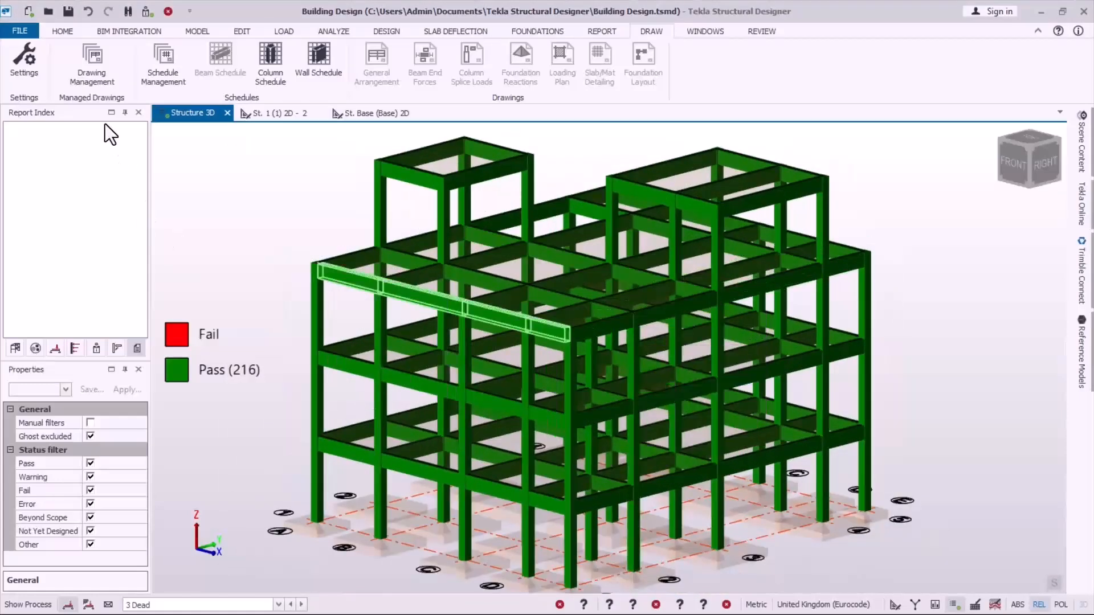
{"action": "left_click", "coordinate": [88, 74]}
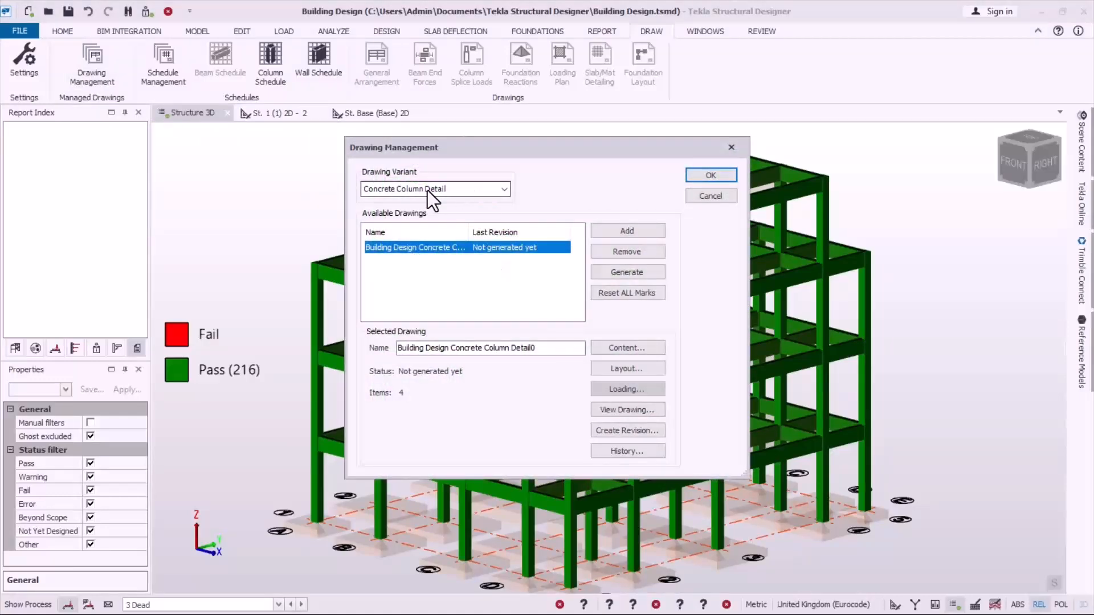
{"action": "left_click", "coordinate": [504, 188]}
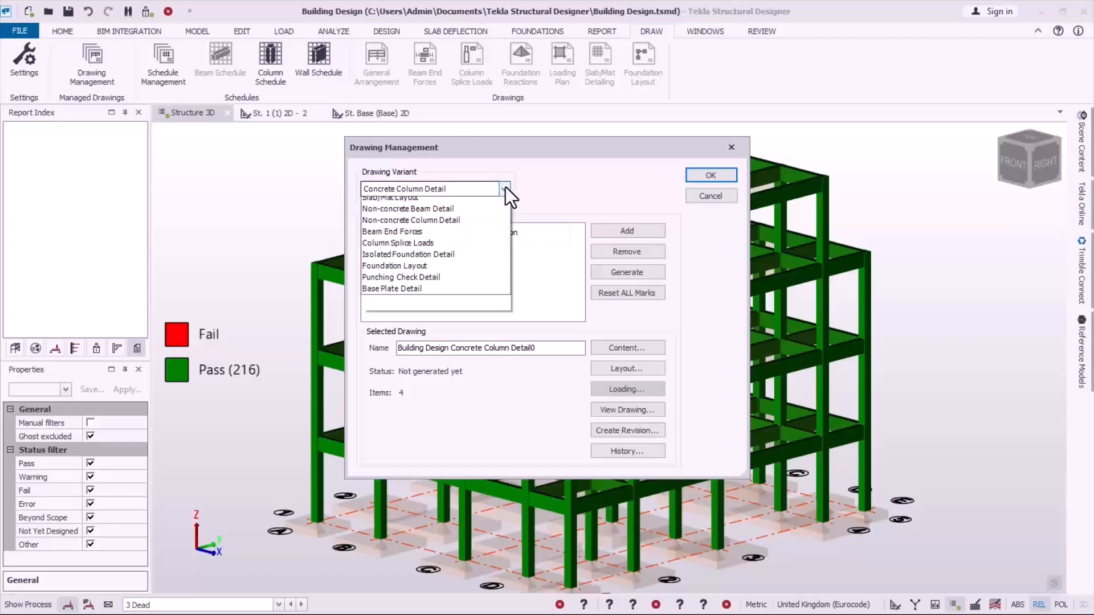
{"action": "left_click", "coordinate": [406, 238]}
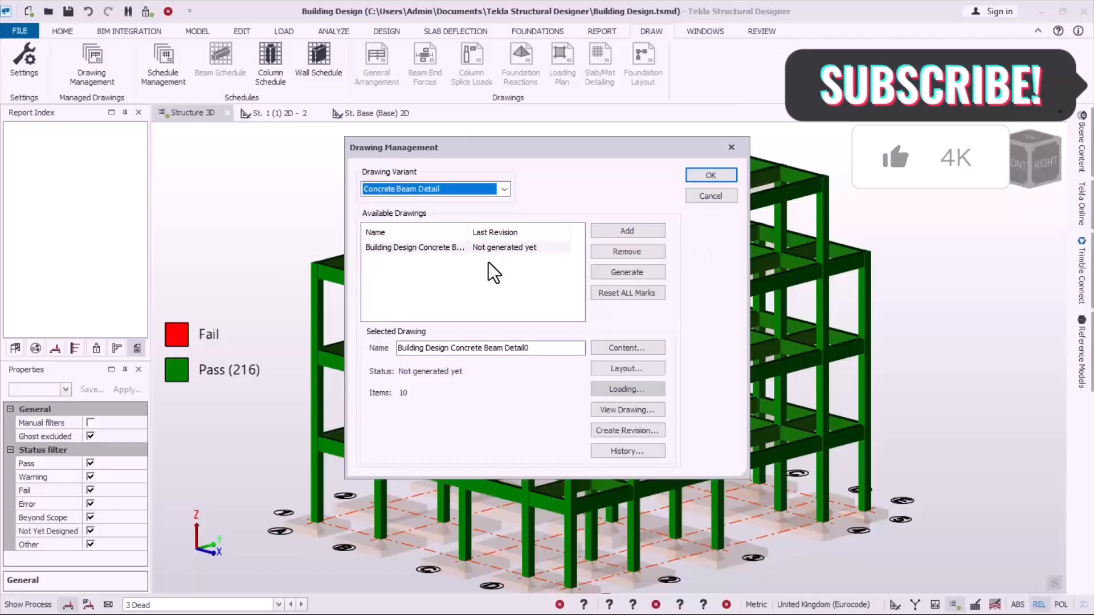
{"action": "left_click", "coordinate": [462, 249]}
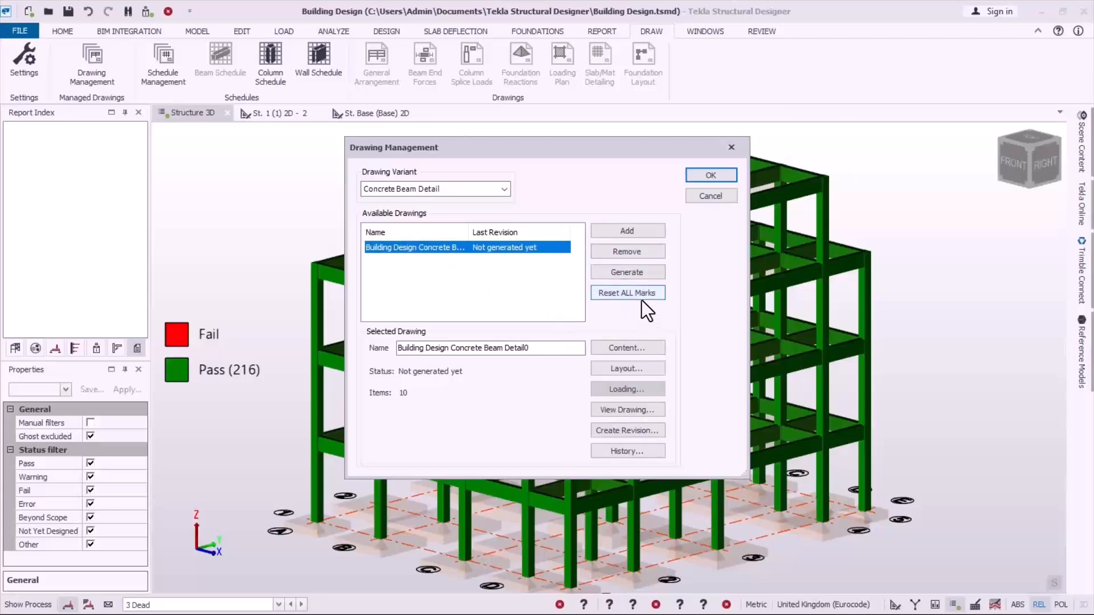
{"action": "left_click", "coordinate": [642, 253]}
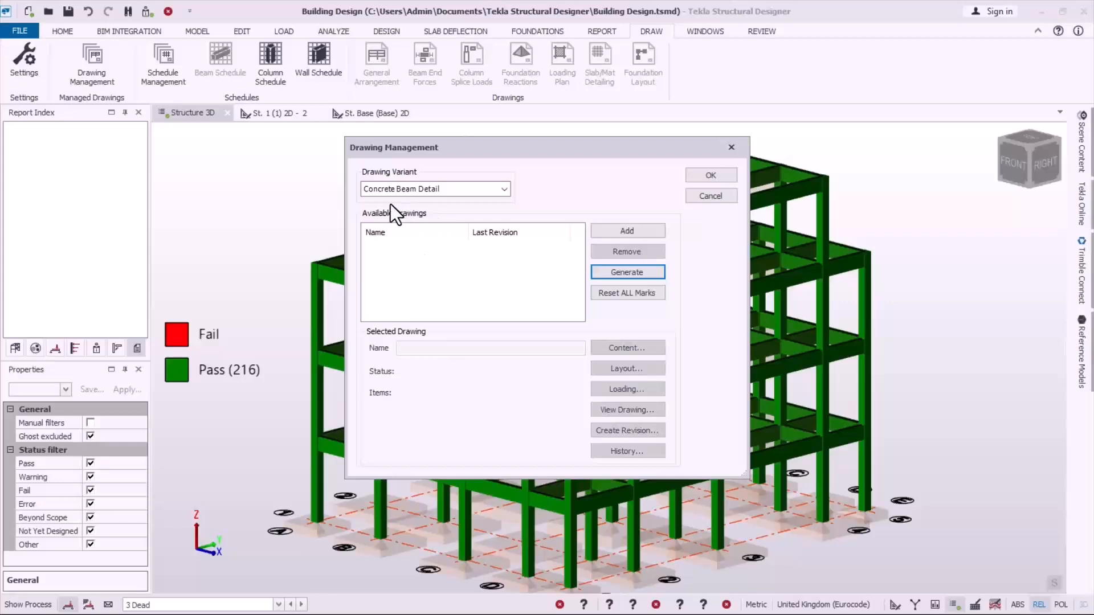
Step: Add a new Concrete Beam Detail drawing and append 4 to its name, Building Design Concrete Beam Detail
{"action": "left_click", "coordinate": [633, 233]}
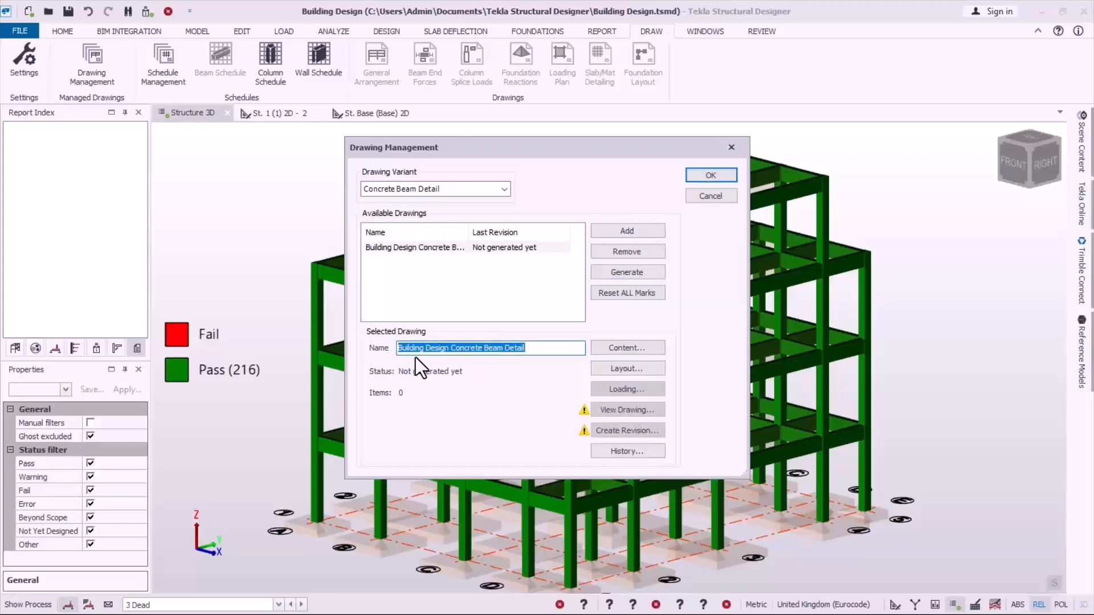
{"action": "left_click", "coordinate": [529, 350]}
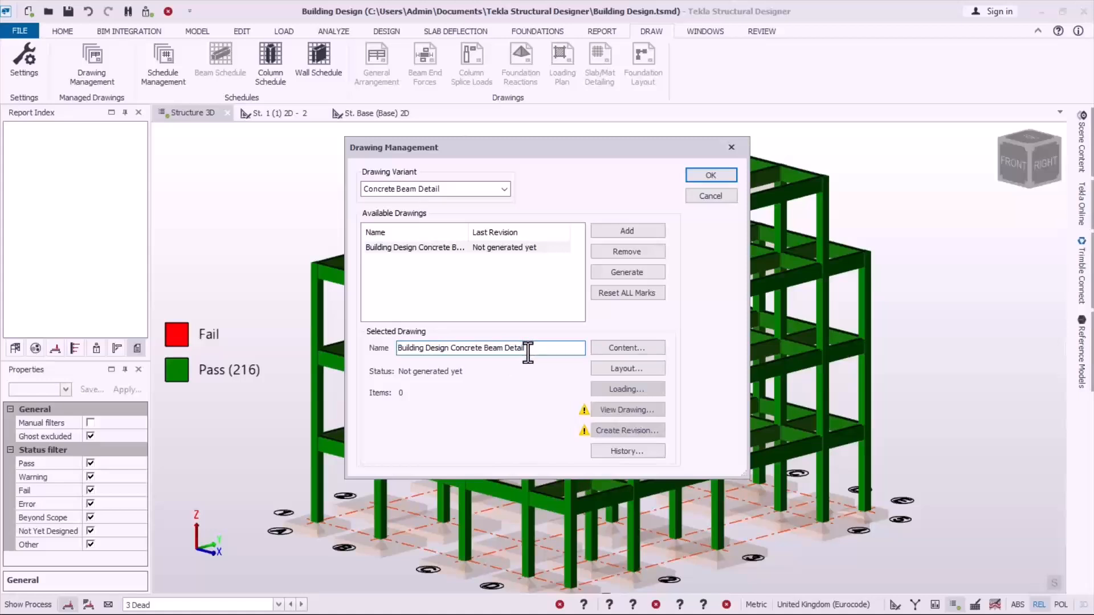
{"action": "type", "text": "4"}
Step: Open the new drawing's content and list the unassigned beams grouped by group
{"action": "left_click", "coordinate": [624, 349]}
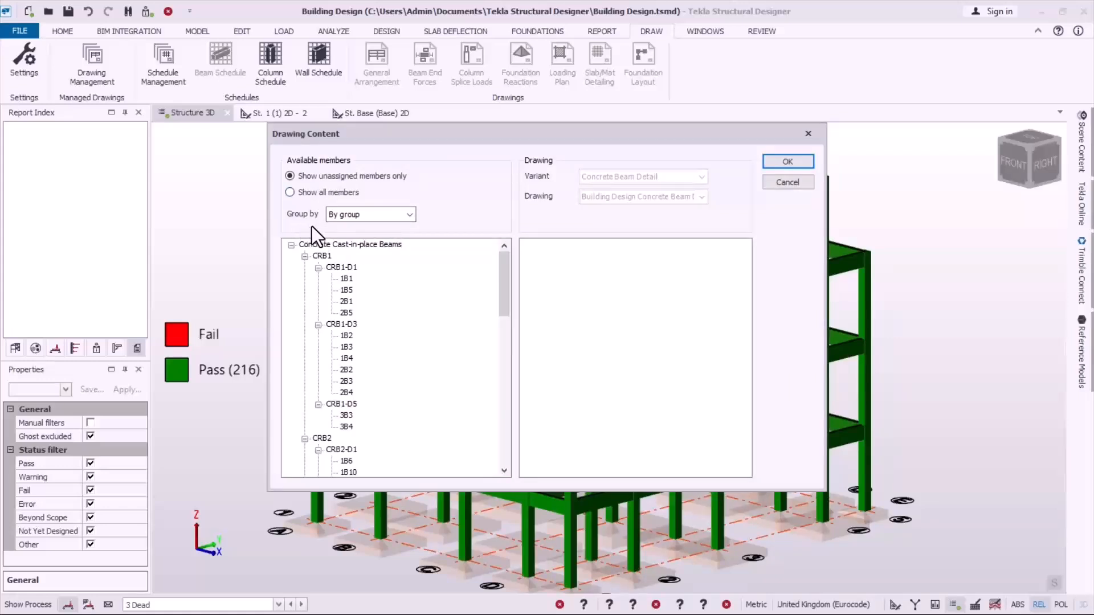
{"action": "left_click", "coordinate": [394, 220]}
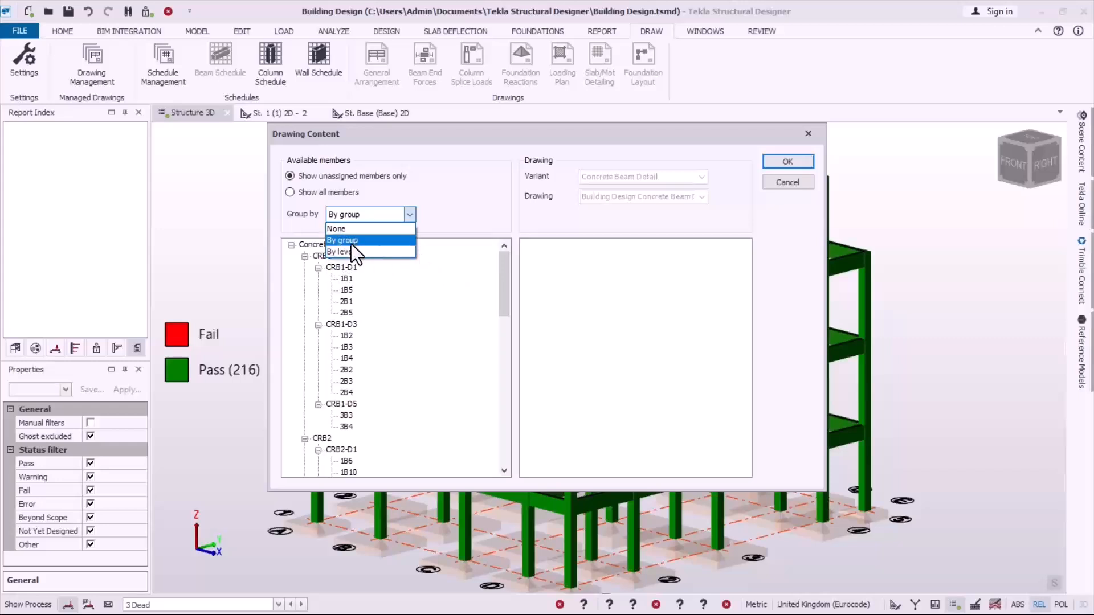
{"action": "left_click", "coordinate": [351, 243]}
{"action": "mouse_move", "coordinate": [504, 275]}
{"action": "left_mouse_down"}
{"action": "mouse_move", "coordinate": [495, 299]}
{"action": "mouse_move", "coordinate": [489, 275]}
{"action": "left_mouse_up"}
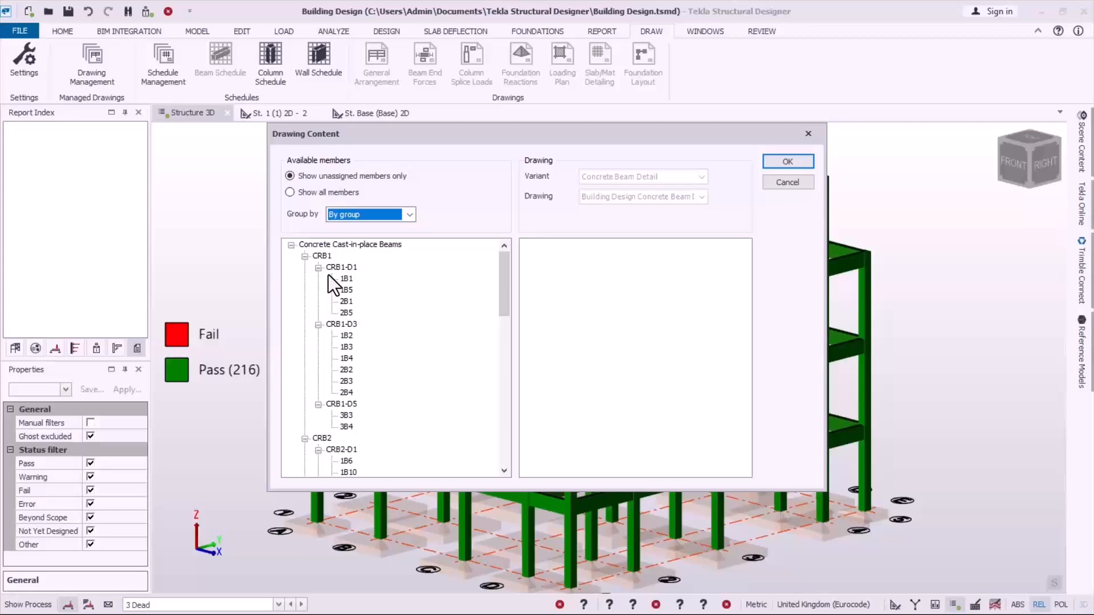
{"action": "left_click", "coordinate": [405, 214]}
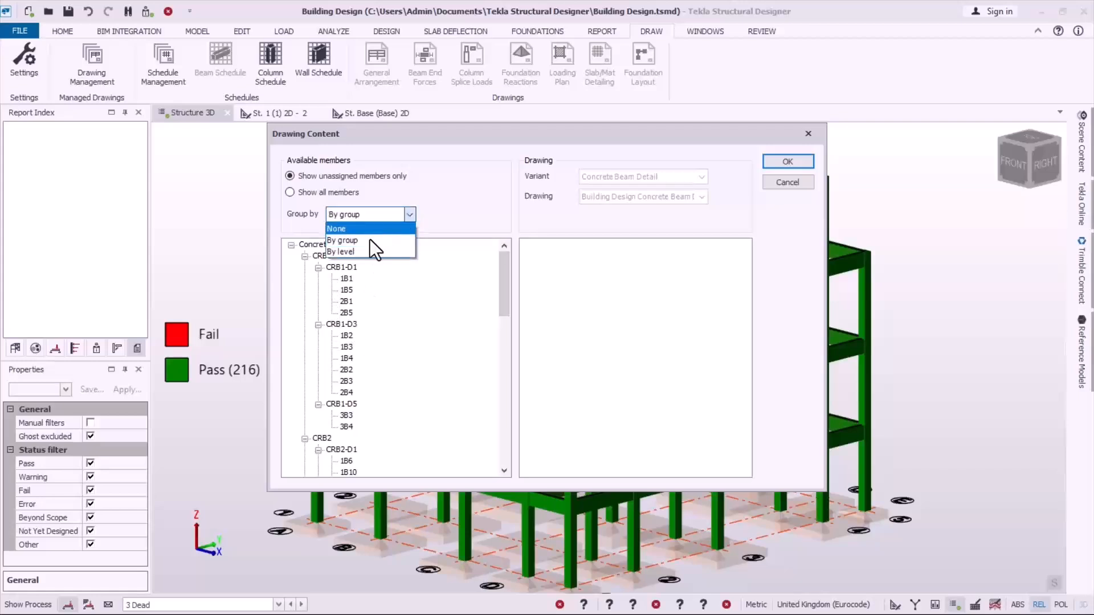
{"action": "left_click", "coordinate": [411, 215]}
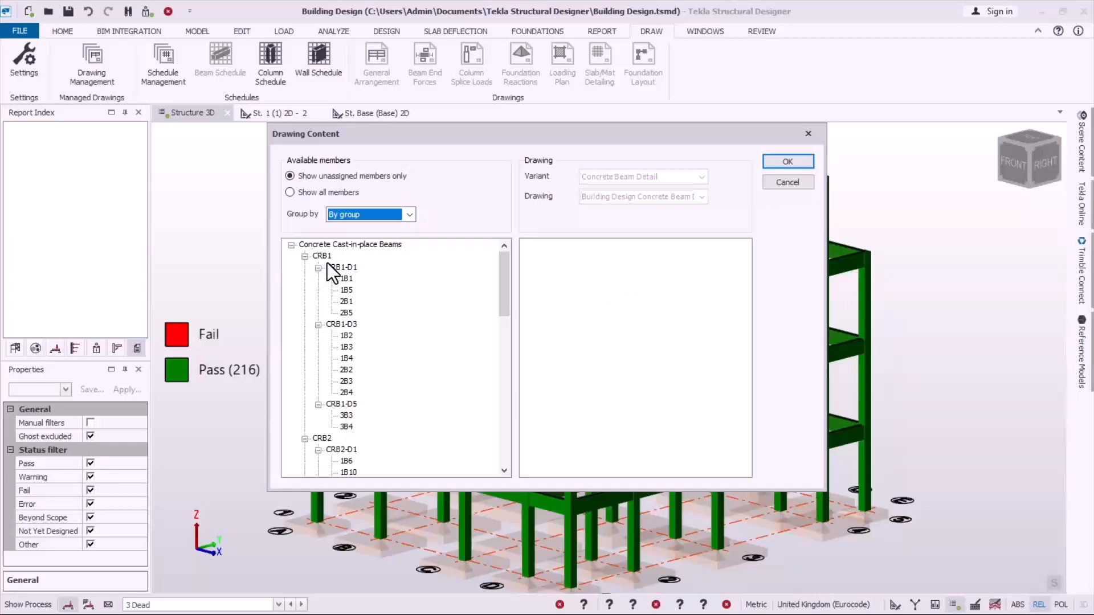
Step: Assign all Concrete Cast-in-place Beams to the drawing and collapse its CRB1 group
{"action": "left_click", "coordinate": [302, 244]}
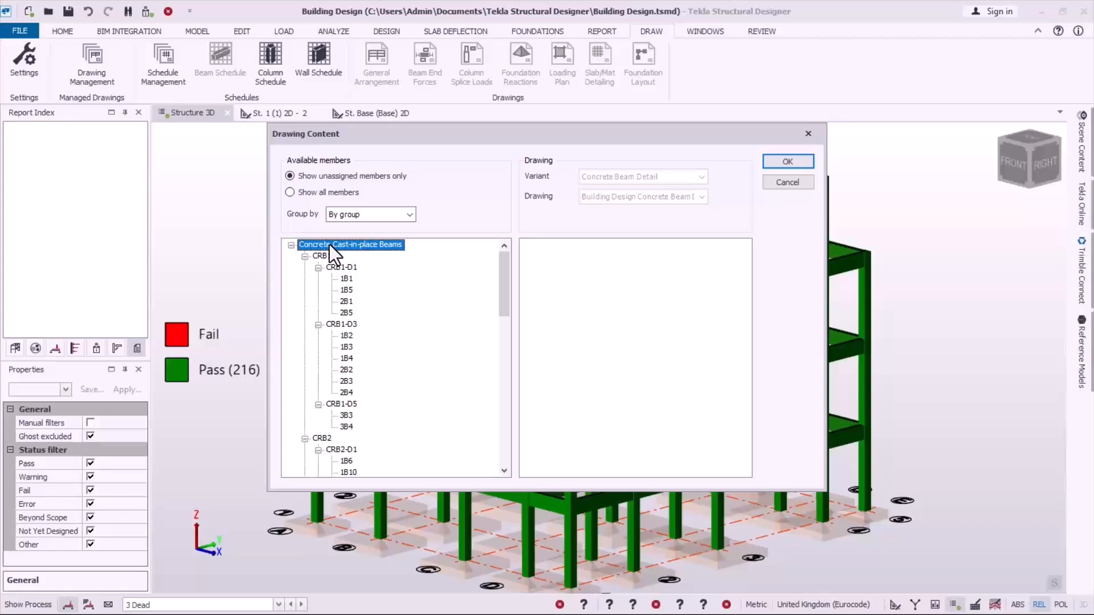
{"action": "left_click_drag", "start_coordinate": [638, 264], "coordinate": [638, 263]}
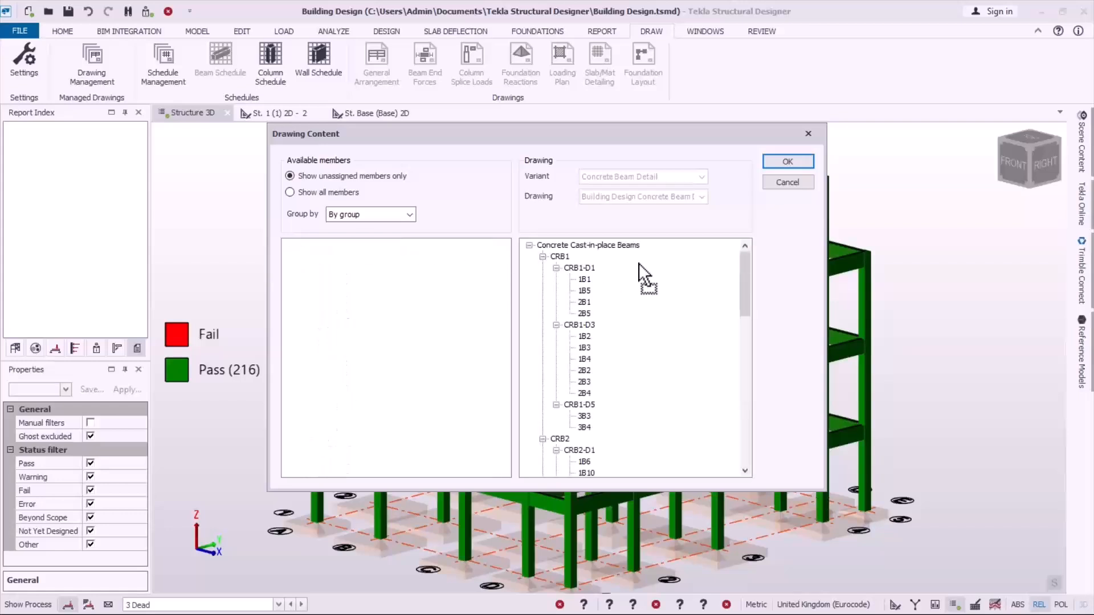
{"action": "mouse_move", "coordinate": [741, 271]}
{"action": "left_mouse_down"}
{"action": "mouse_move", "coordinate": [752, 453]}
{"action": "mouse_move", "coordinate": [726, 268]}
{"action": "left_mouse_up"}
{"action": "left_click", "coordinate": [542, 256]}
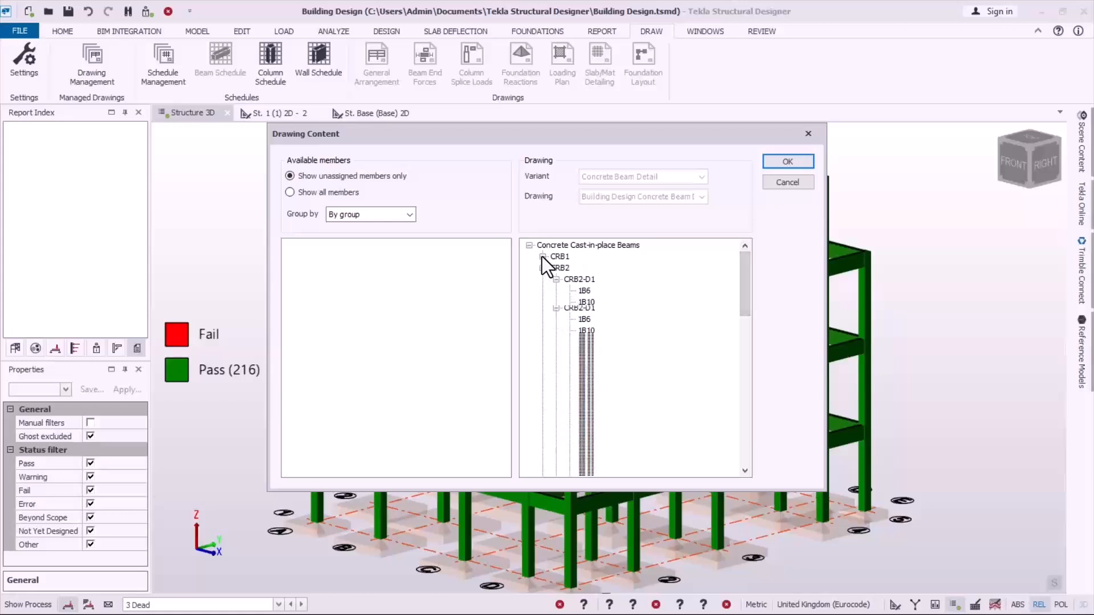
Step: Remove the Ungrouped beams from the drawing, keeping only groups CRB1 to CRB6, and accept the drawing content
{"action": "left_click", "coordinate": [556, 279]}
{"action": "left_click", "coordinate": [556, 325]}
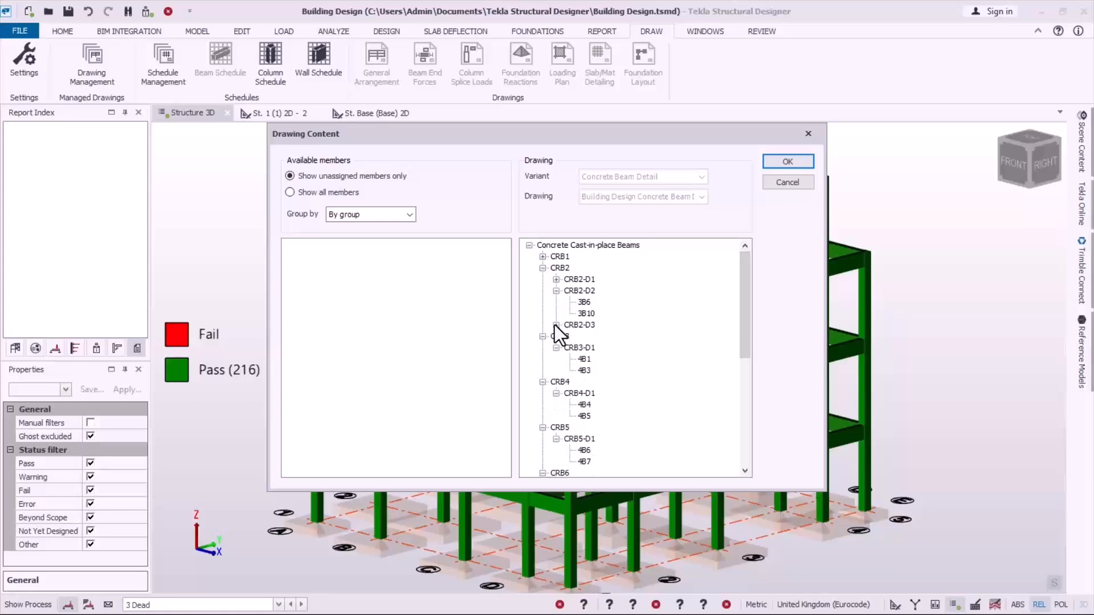
{"action": "left_click", "coordinate": [556, 291]}
{"action": "left_click", "coordinate": [556, 324]}
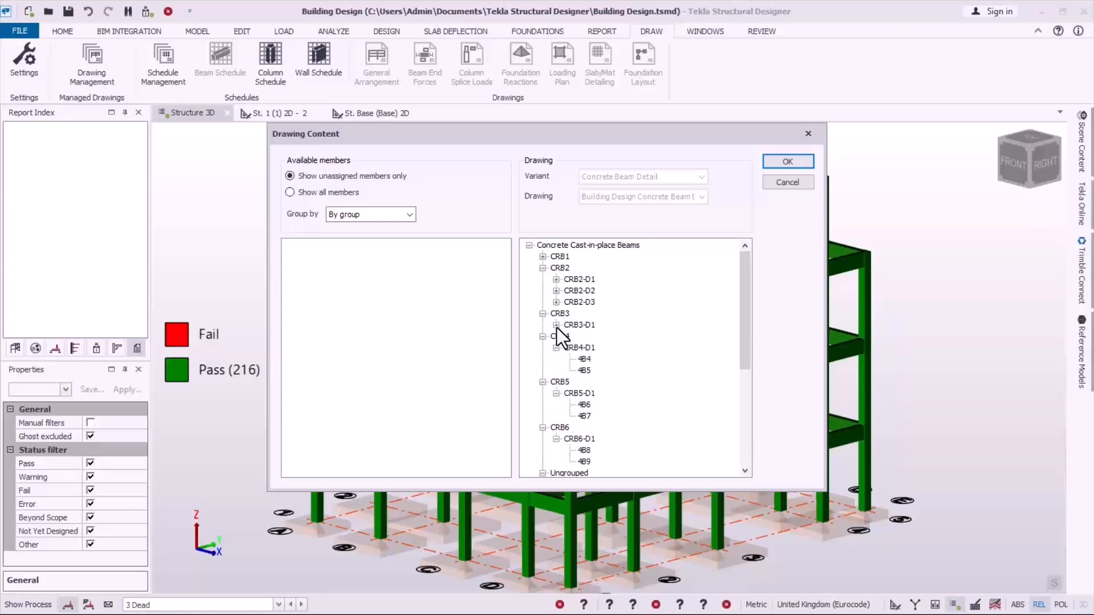
{"action": "left_click", "coordinate": [543, 382]}
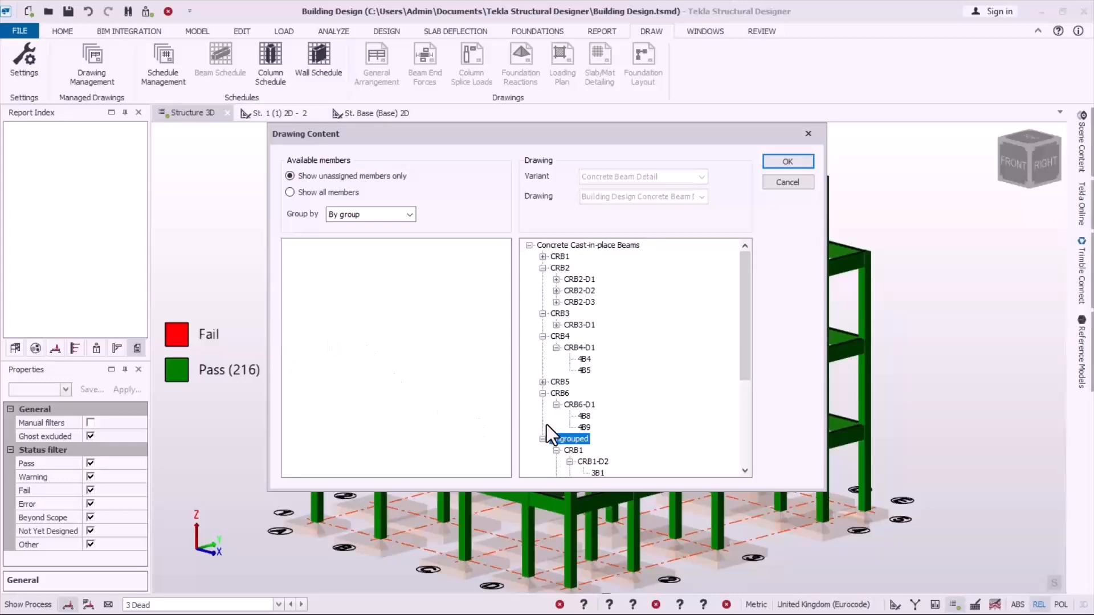
{"action": "left_click_drag", "start_coordinate": [564, 438], "coordinate": [442, 389]}
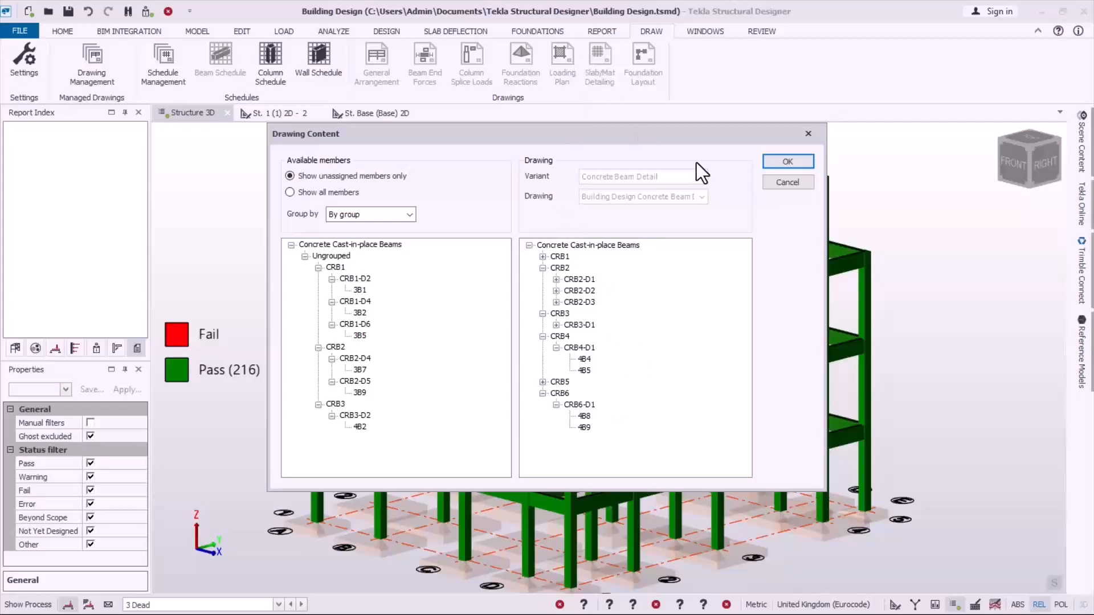
{"action": "left_click", "coordinate": [783, 161]}
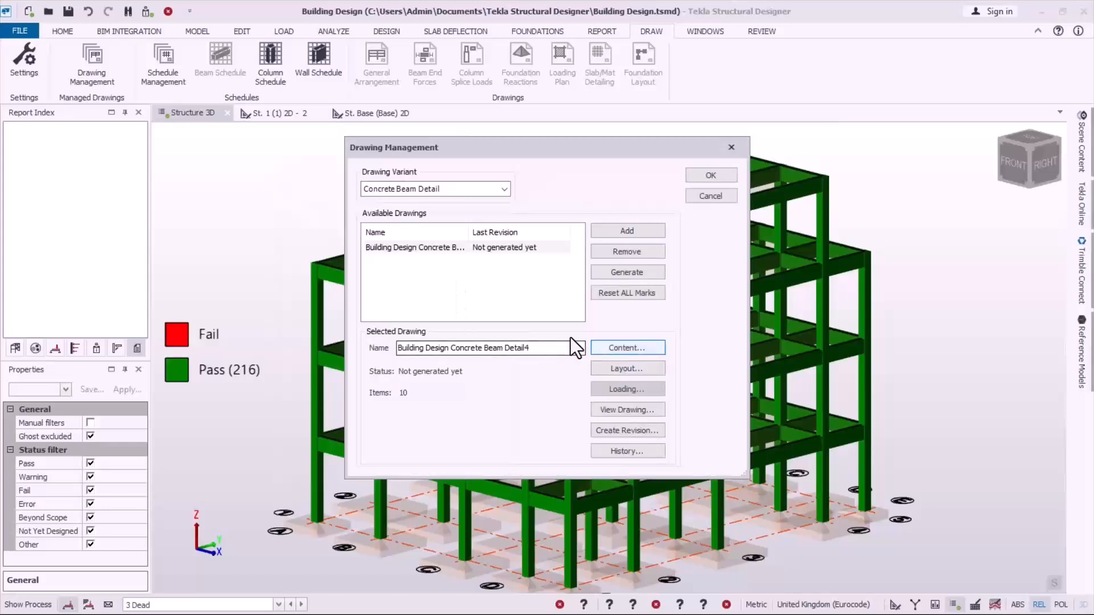
Step: Export the new beam detail drawing to DXF at 1:25 with Beam Detail layer settings, view it in AutoCAD and decline opening it read-only
{"action": "left_click", "coordinate": [613, 414]}
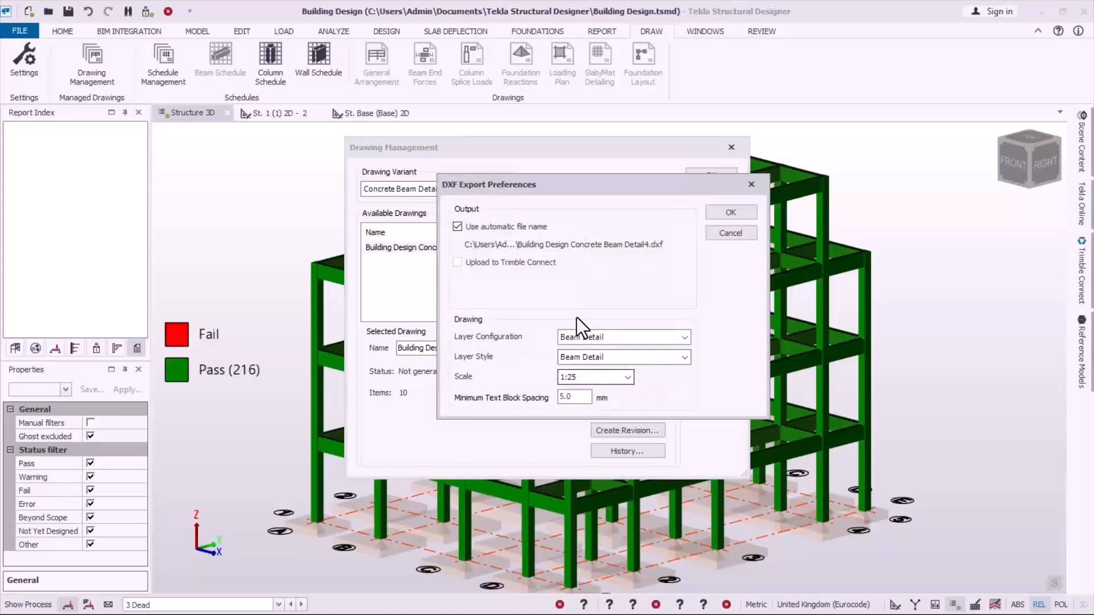
{"action": "left_click", "coordinate": [731, 212]}
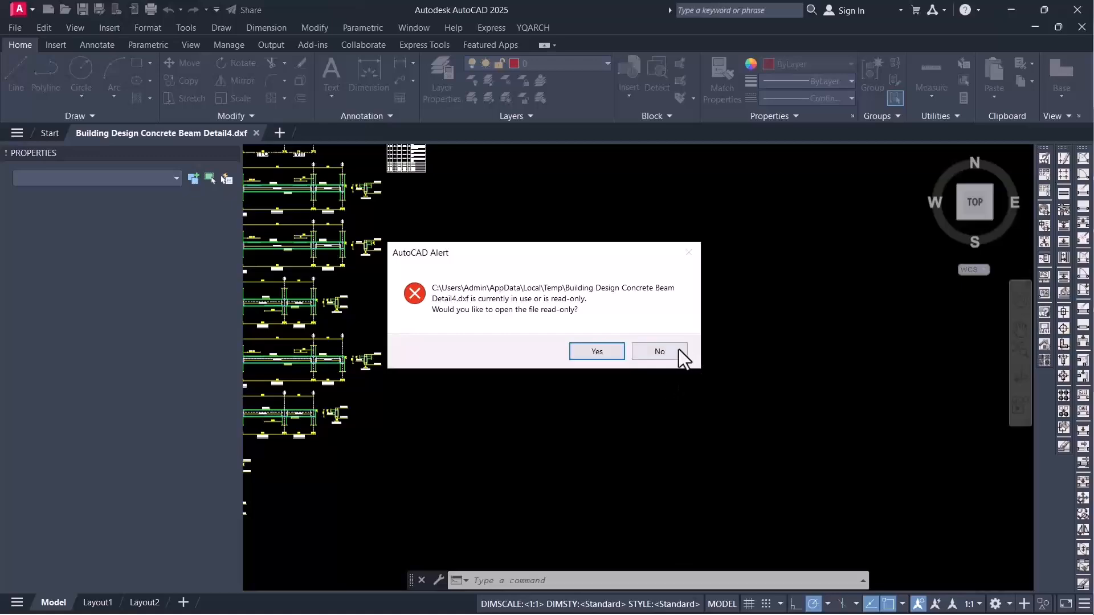
{"action": "left_click", "coordinate": [665, 351]}
Step: Examine the overall sheet of beam details and the title label of the first beam, CRB2-D3
{"action": "scroll", "coordinate": [630, 298], "scroll_direction": "down", "scroll_amount": 5}
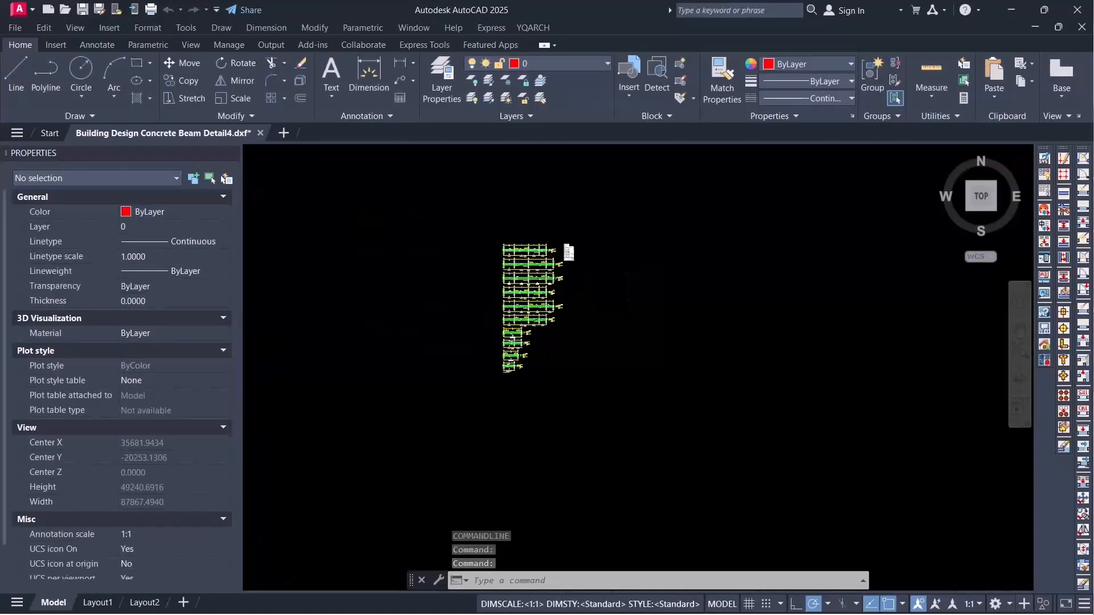
{"action": "scroll", "coordinate": [505, 302], "scroll_direction": "up", "scroll_amount": 3}
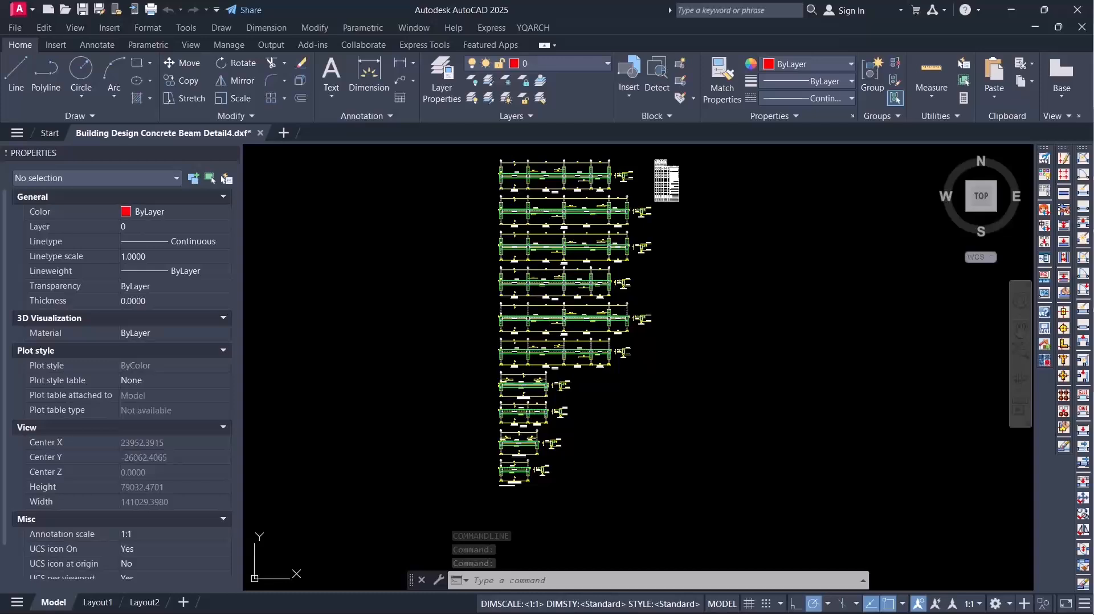
{"action": "scroll", "coordinate": [559, 229], "scroll_direction": "up", "scroll_amount": 2}
{"action": "scroll", "coordinate": [601, 260], "scroll_direction": "down", "scroll_amount": 2}
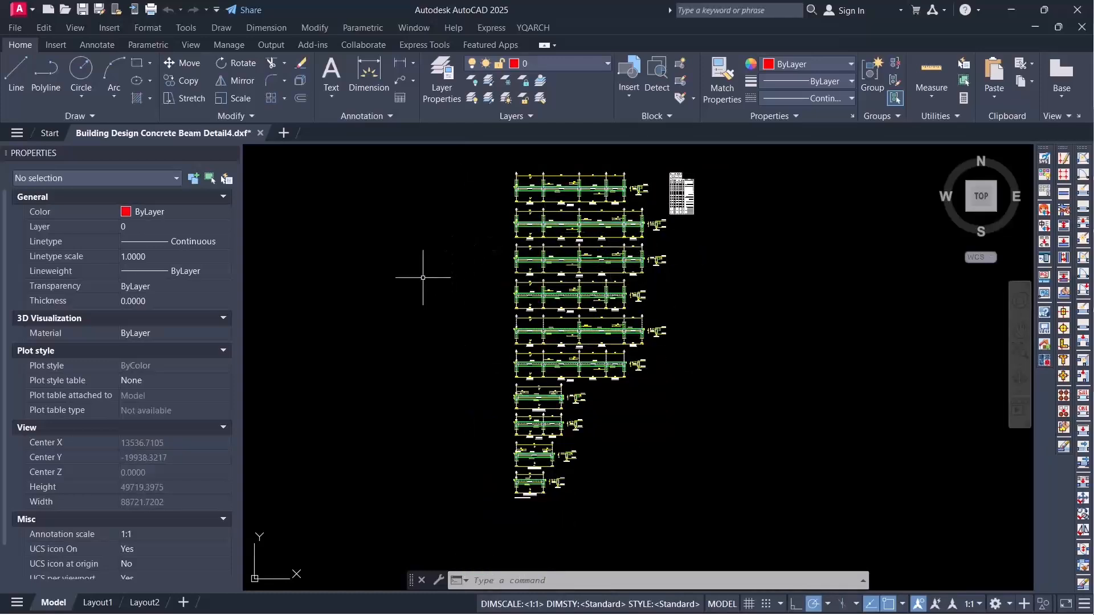
{"action": "scroll", "coordinate": [598, 188], "scroll_direction": "up", "scroll_amount": 3}
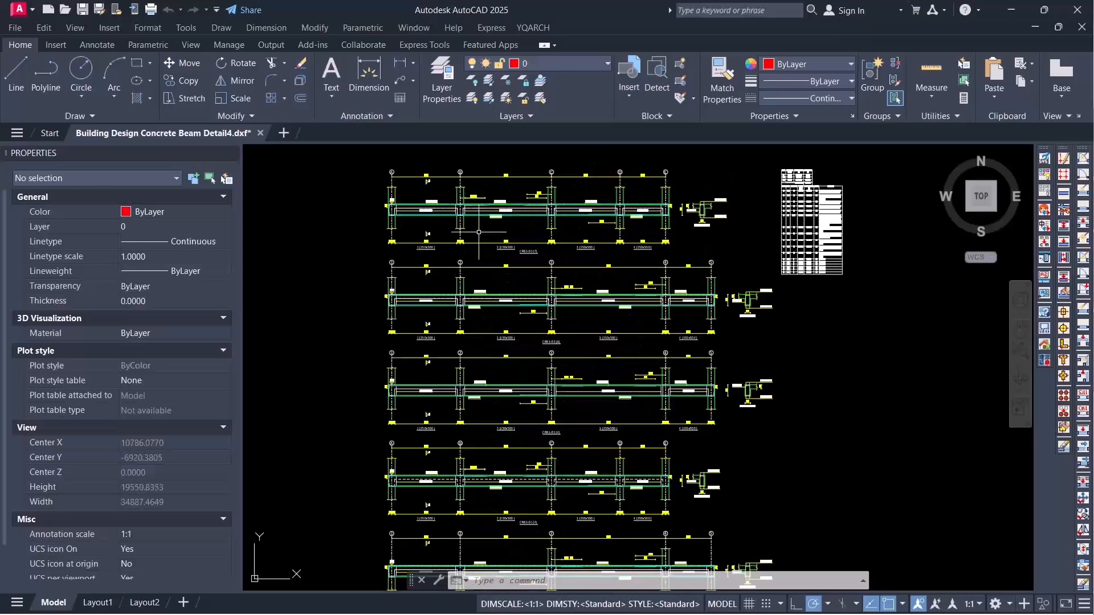
{"action": "scroll", "coordinate": [479, 233], "scroll_direction": "up", "scroll_amount": 3}
{"action": "scroll", "coordinate": [574, 228], "scroll_direction": "up", "scroll_amount": 5}
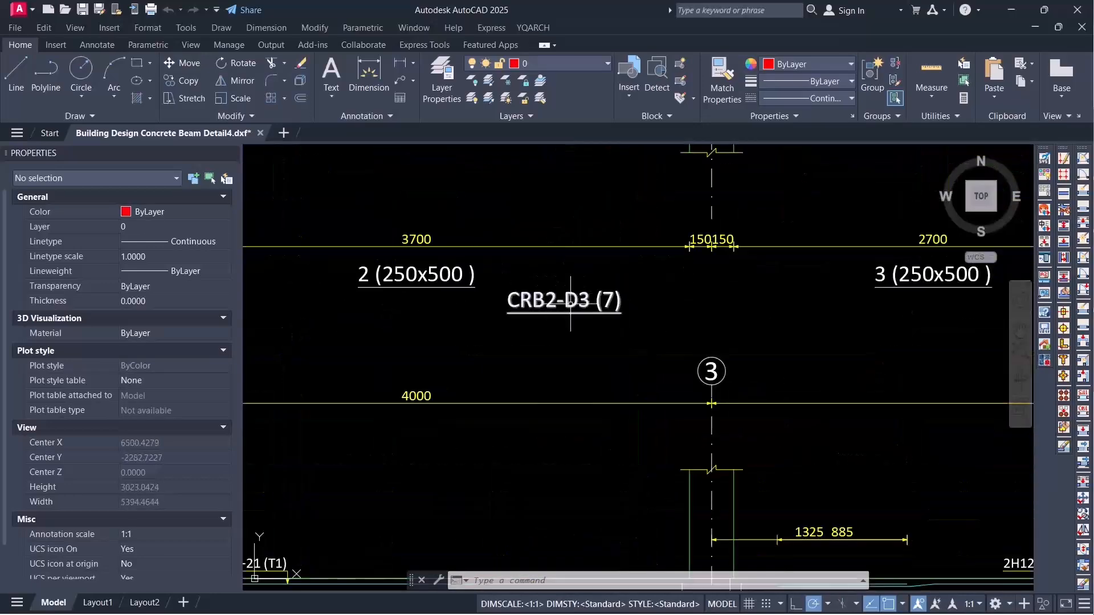
{"action": "scroll", "coordinate": [570, 302], "scroll_direction": "up", "scroll_amount": 4}
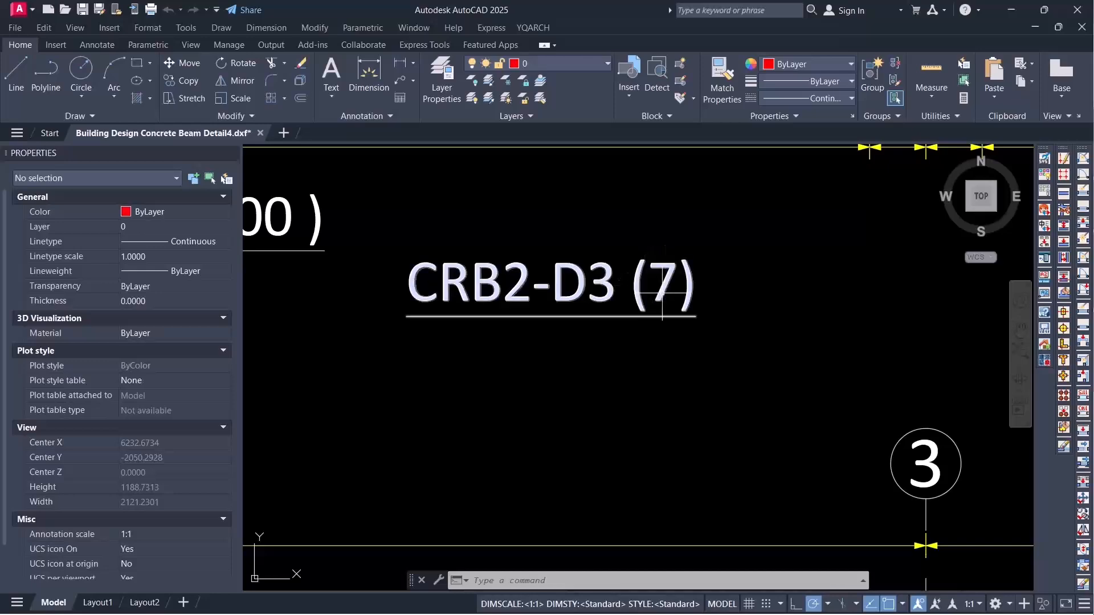
{"action": "scroll", "coordinate": [526, 250], "scroll_direction": "down", "scroll_amount": 12}
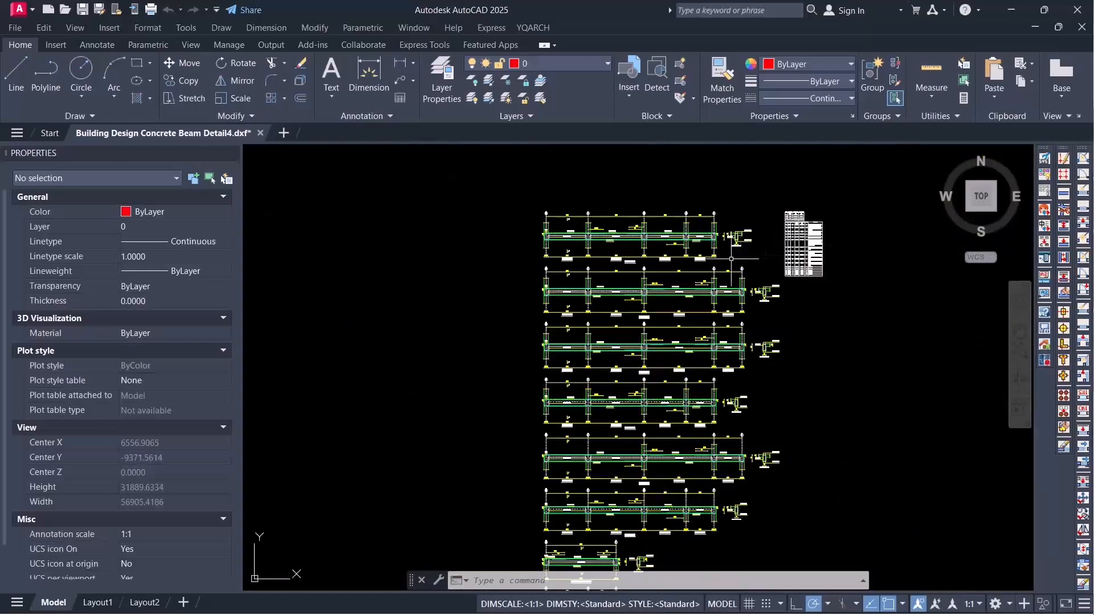
Step: Compare the group names and member counts in the title labels of beams CRB1-D3, CRB1-D1 and CRB4-D1
{"action": "scroll", "coordinate": [678, 263], "scroll_direction": "up", "scroll_amount": 10}
{"action": "scroll", "coordinate": [567, 253], "scroll_direction": "up", "scroll_amount": 4}
{"action": "scroll", "coordinate": [567, 253], "scroll_direction": "down", "scroll_amount": 14}
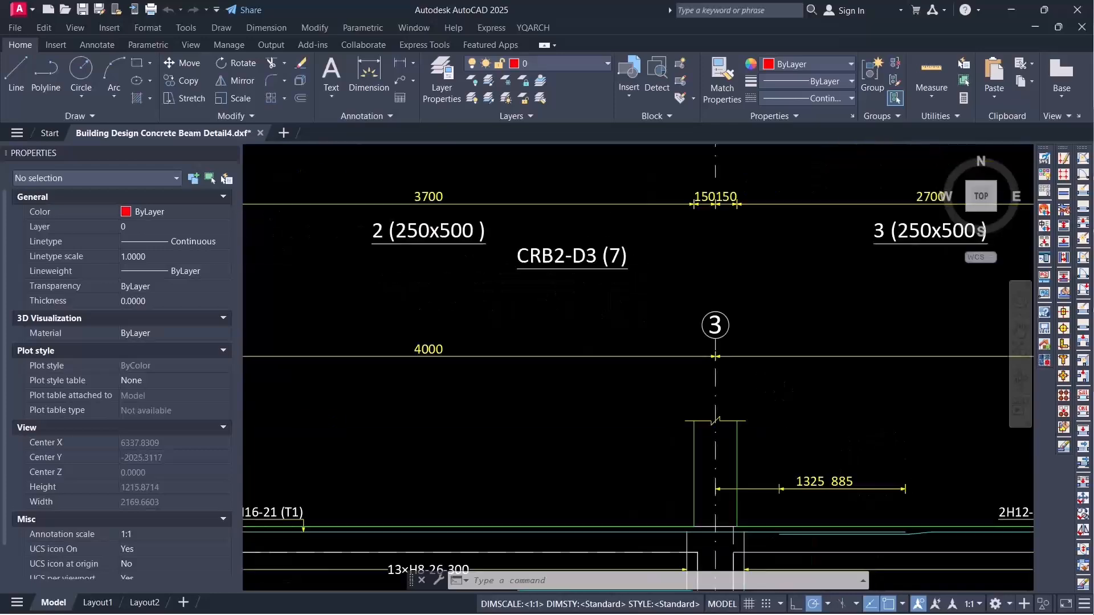
{"action": "scroll", "coordinate": [643, 317], "scroll_direction": "up", "scroll_amount": 8}
{"action": "scroll", "coordinate": [661, 228], "scroll_direction": "up", "scroll_amount": 6}
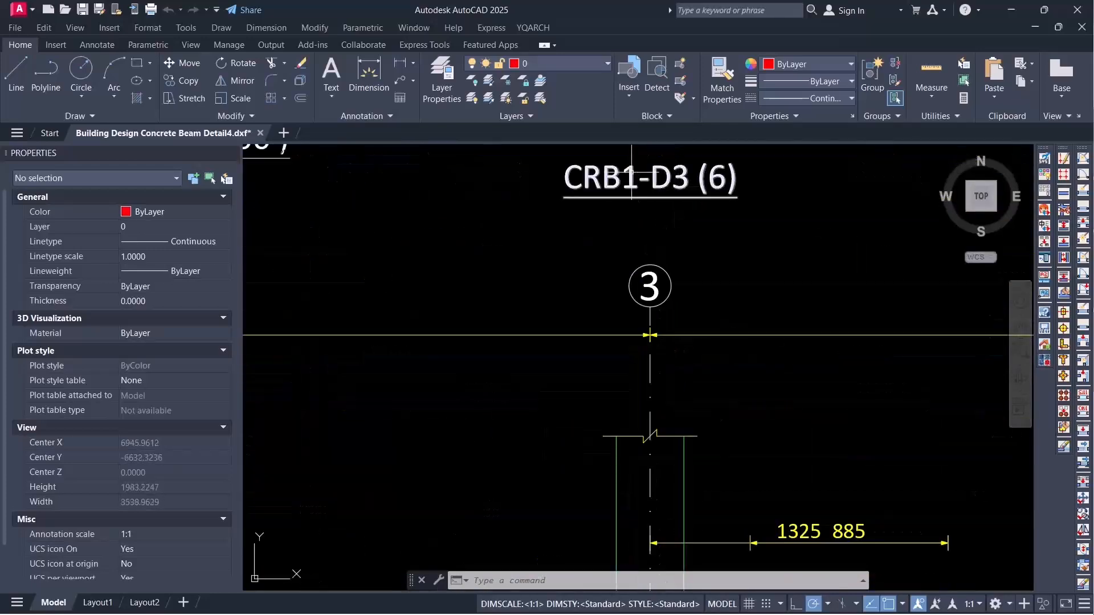
{"action": "scroll", "coordinate": [715, 182], "scroll_direction": "down", "scroll_amount": 8}
{"action": "scroll", "coordinate": [552, 343], "scroll_direction": "up", "scroll_amount": 5}
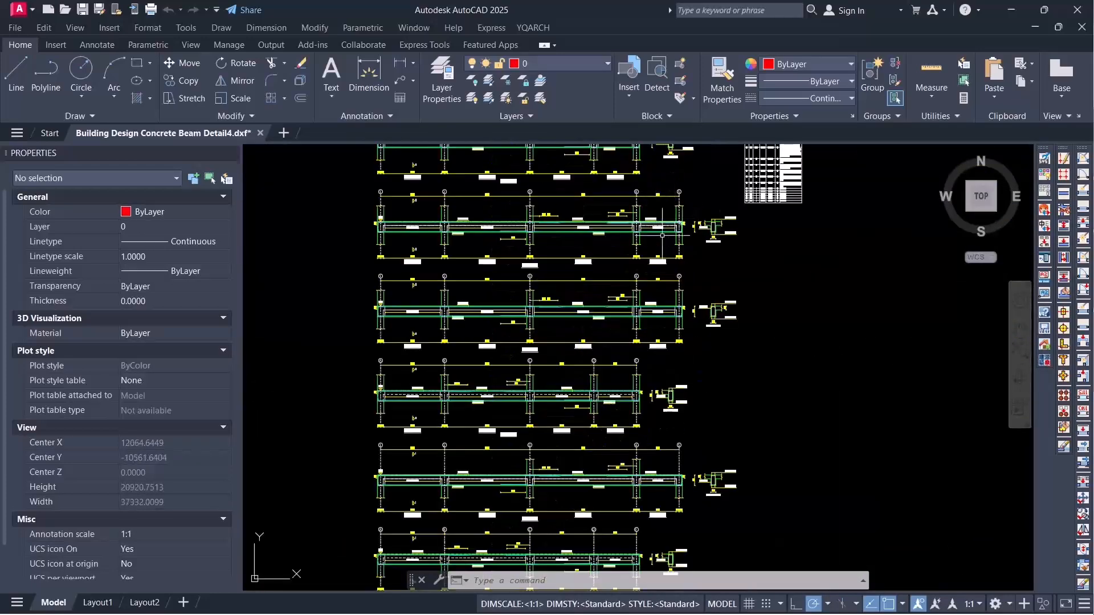
{"action": "scroll", "coordinate": [552, 344], "scroll_direction": "up", "scroll_amount": 12}
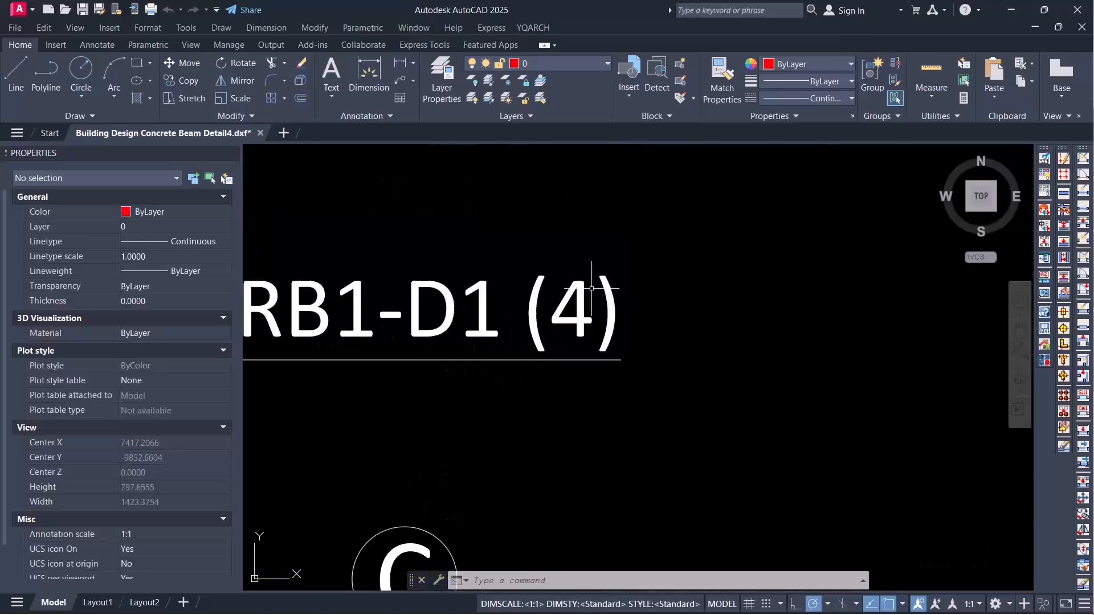
{"action": "scroll", "coordinate": [637, 275], "scroll_direction": "down", "scroll_amount": 7}
{"action": "scroll", "coordinate": [634, 256], "scroll_direction": "down", "scroll_amount": 12}
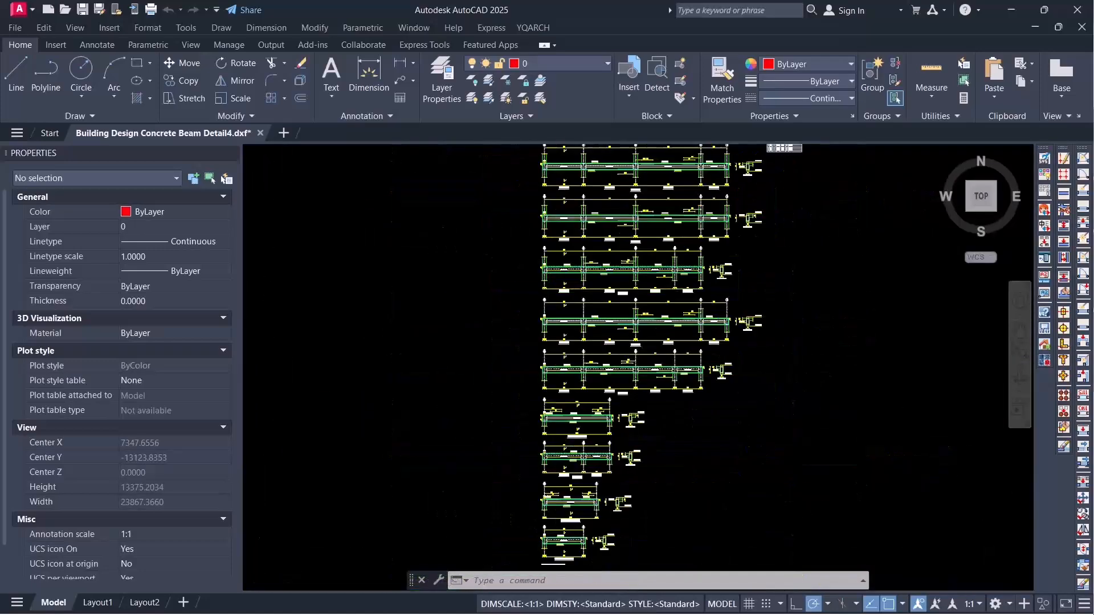
{"action": "scroll", "coordinate": [595, 385], "scroll_direction": "up", "scroll_amount": 14}
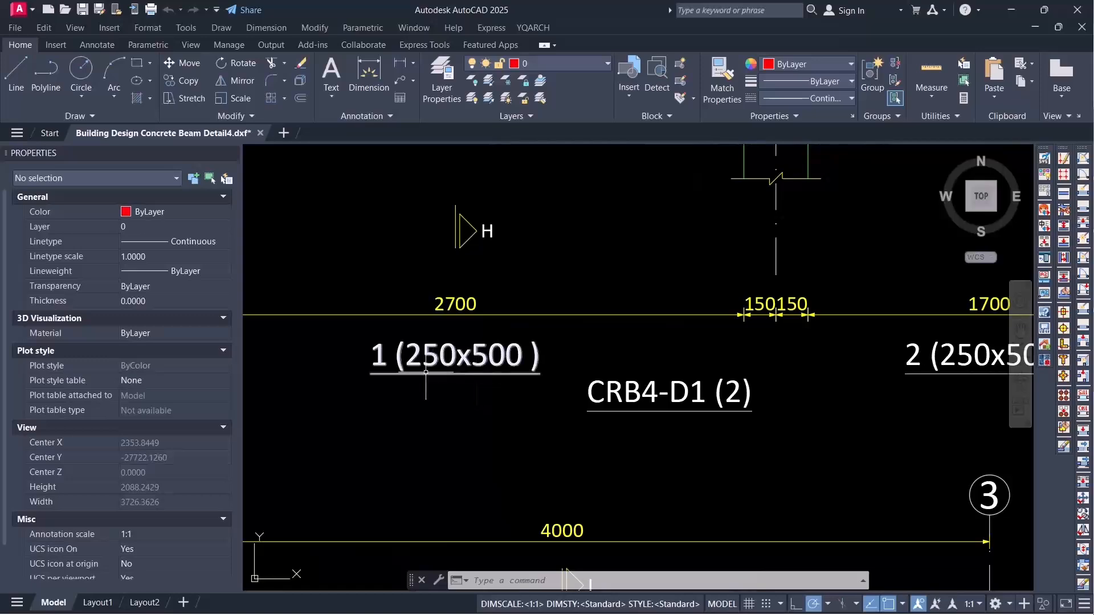
Step: Examine the reinforcement in the beam elevations and in cross-sections B-B of CRB1-D3 and A-A of CRB2-D3
{"action": "scroll", "coordinate": [837, 352], "scroll_direction": "down", "scroll_amount": 10}
{"action": "scroll", "coordinate": [667, 319], "scroll_direction": "up", "scroll_amount": 5}
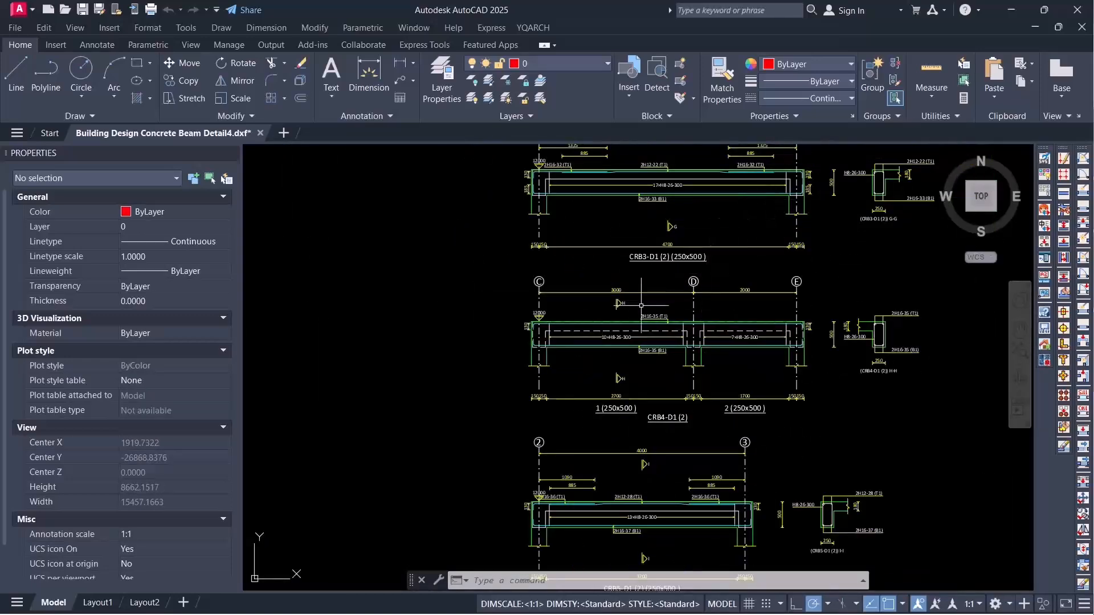
{"action": "scroll", "coordinate": [622, 421], "scroll_direction": "down", "scroll_amount": 7}
{"action": "scroll", "coordinate": [743, 197], "scroll_direction": "up", "scroll_amount": 7}
{"action": "scroll", "coordinate": [748, 194], "scroll_direction": "up", "scroll_amount": 10}
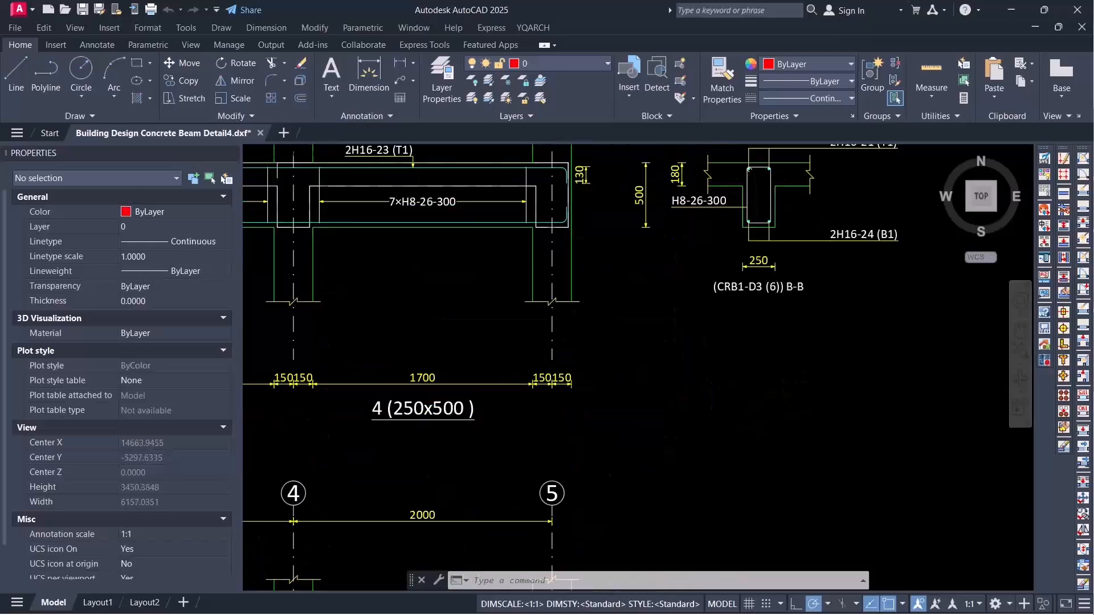
{"action": "scroll", "coordinate": [649, 342], "scroll_direction": "down", "scroll_amount": 10}
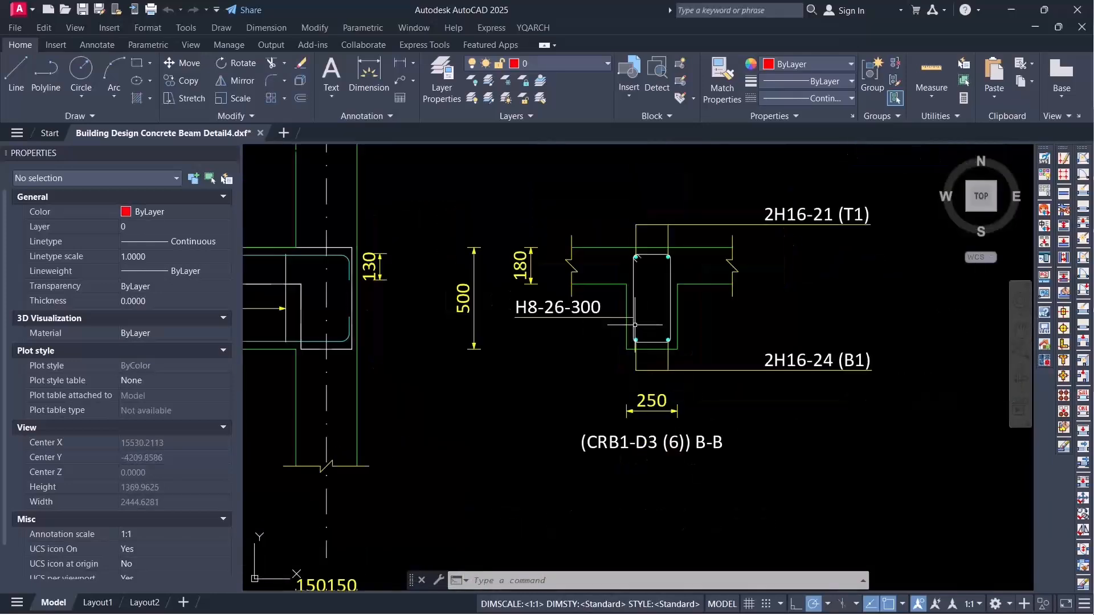
{"action": "scroll", "coordinate": [593, 245], "scroll_direction": "up", "scroll_amount": 5}
{"action": "scroll", "coordinate": [570, 234], "scroll_direction": "up", "scroll_amount": 4}
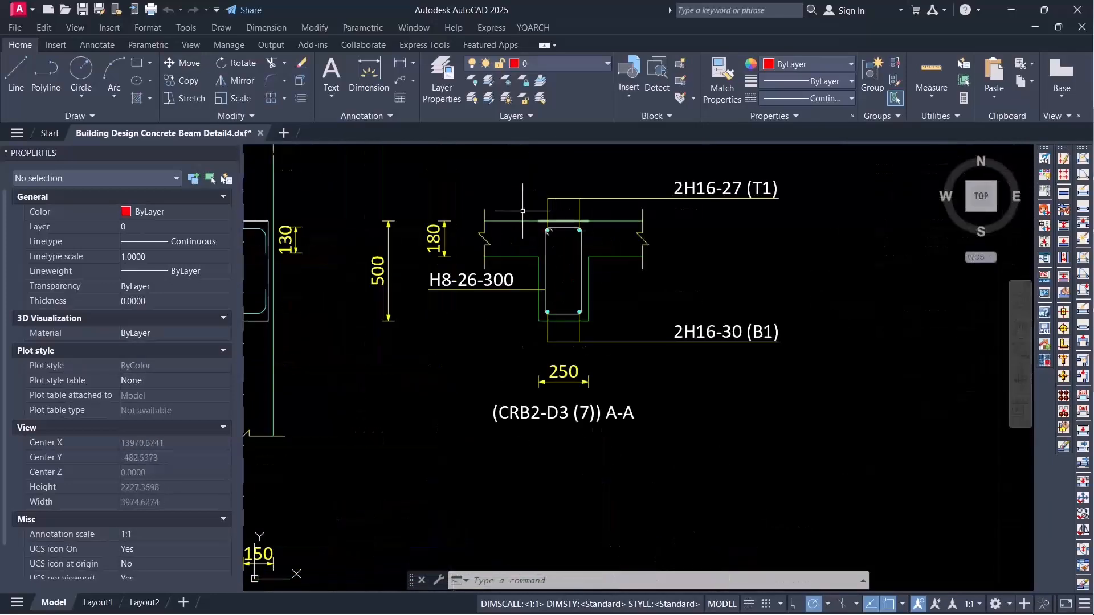
{"action": "scroll", "coordinate": [696, 251], "scroll_direction": "down", "scroll_amount": 7}
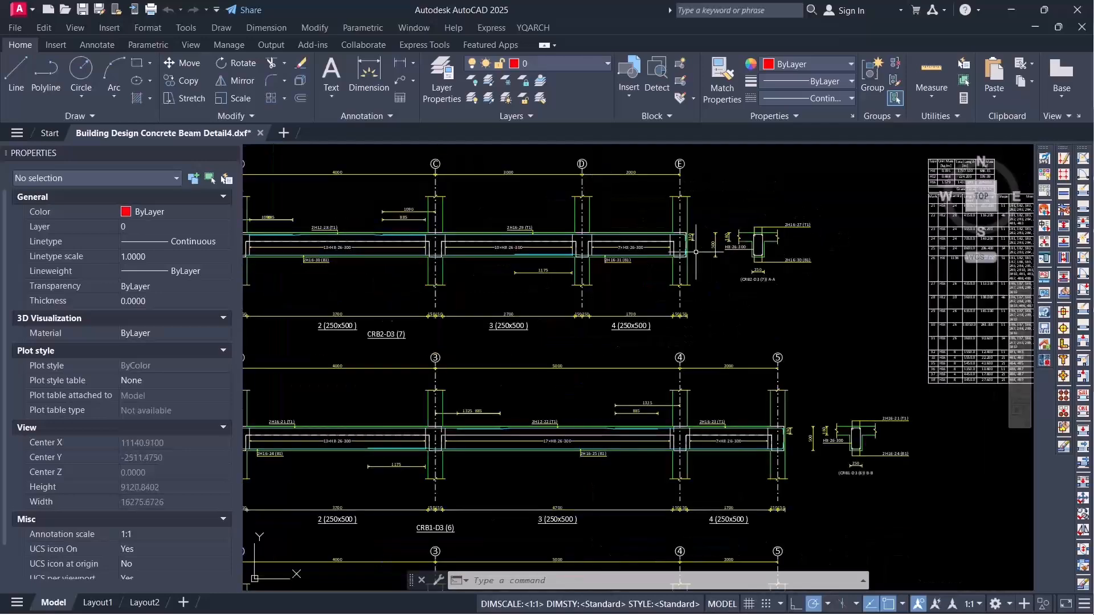
{"action": "scroll", "coordinate": [741, 259], "scroll_direction": "up", "scroll_amount": 7}
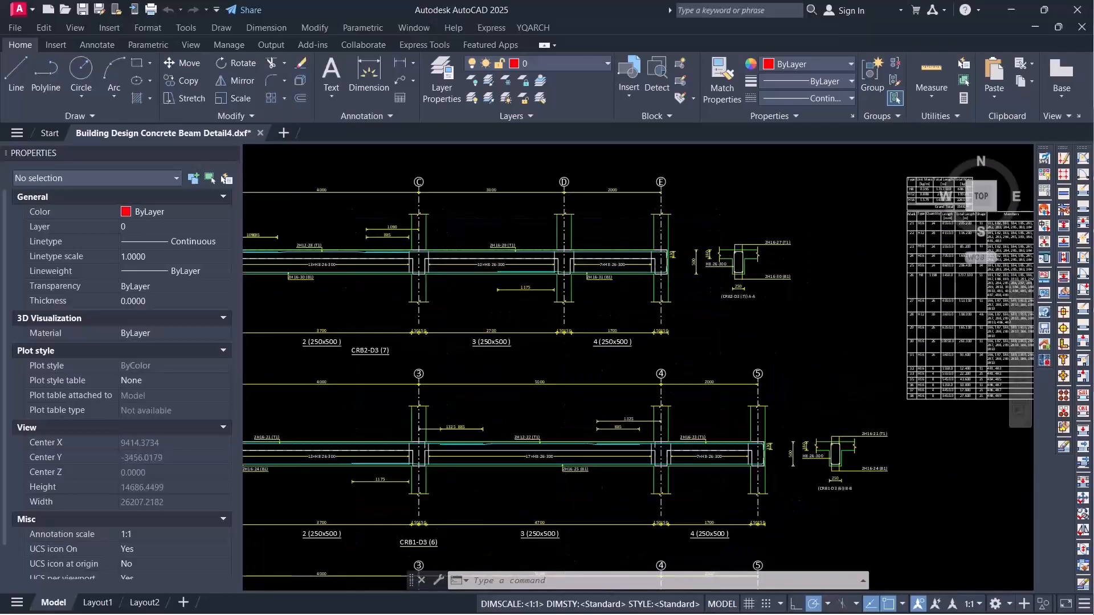
{"action": "scroll", "coordinate": [586, 239], "scroll_direction": "down", "scroll_amount": 7}
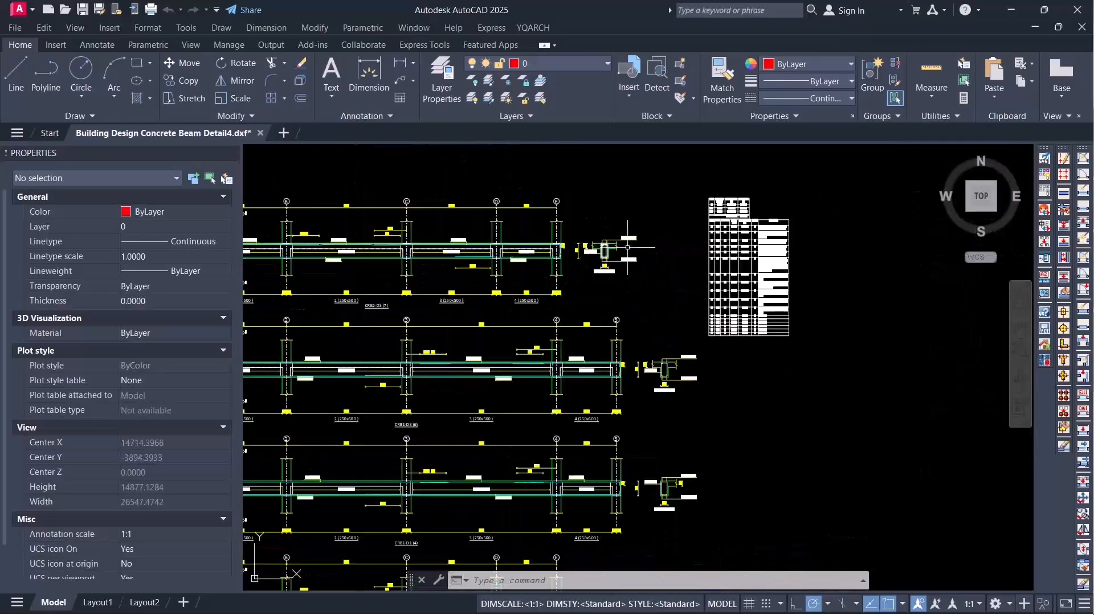
Step: Review the complete sheet of beam elevations, cross-sections and the bar schedule table
{"action": "scroll", "coordinate": [745, 233], "scroll_direction": "up", "scroll_amount": 4}
{"action": "scroll", "coordinate": [784, 233], "scroll_direction": "down", "scroll_amount": 10}
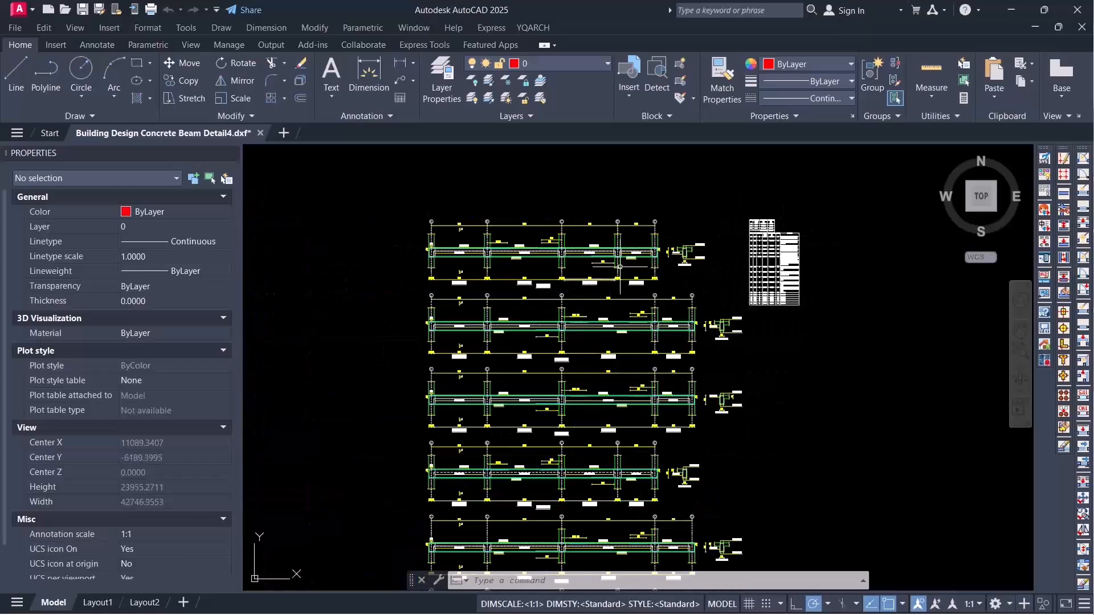
{"action": "scroll", "coordinate": [633, 257], "scroll_direction": "up", "scroll_amount": 2}
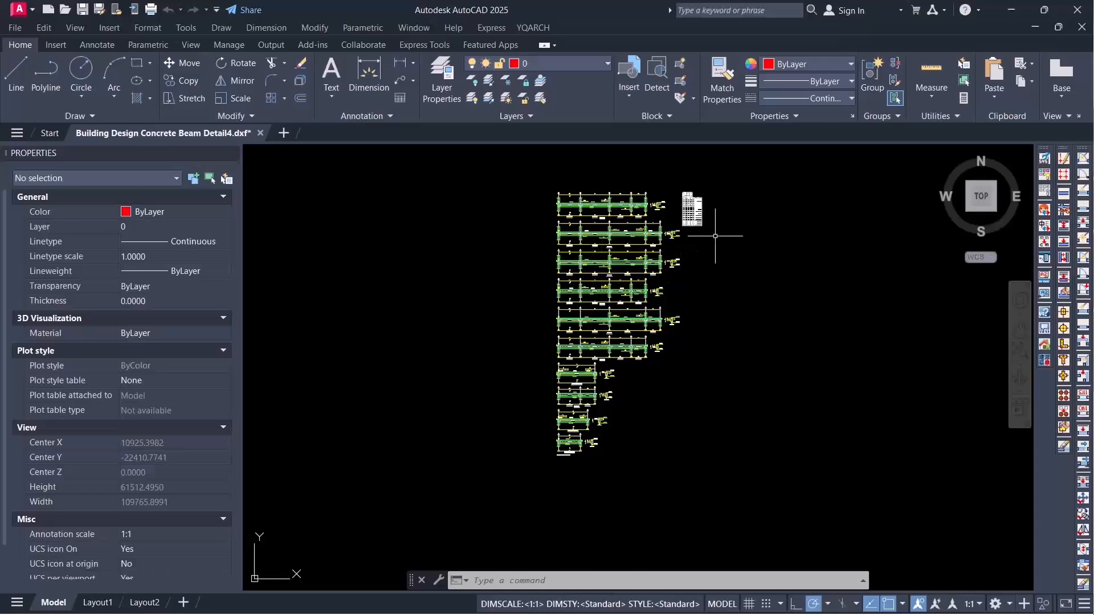
{"action": "scroll", "coordinate": [638, 213], "scroll_direction": "up", "scroll_amount": 2}
{"action": "scroll", "coordinate": [636, 212], "scroll_direction": "up", "scroll_amount": 2}
{"action": "scroll", "coordinate": [601, 230], "scroll_direction": "down", "scroll_amount": 6}
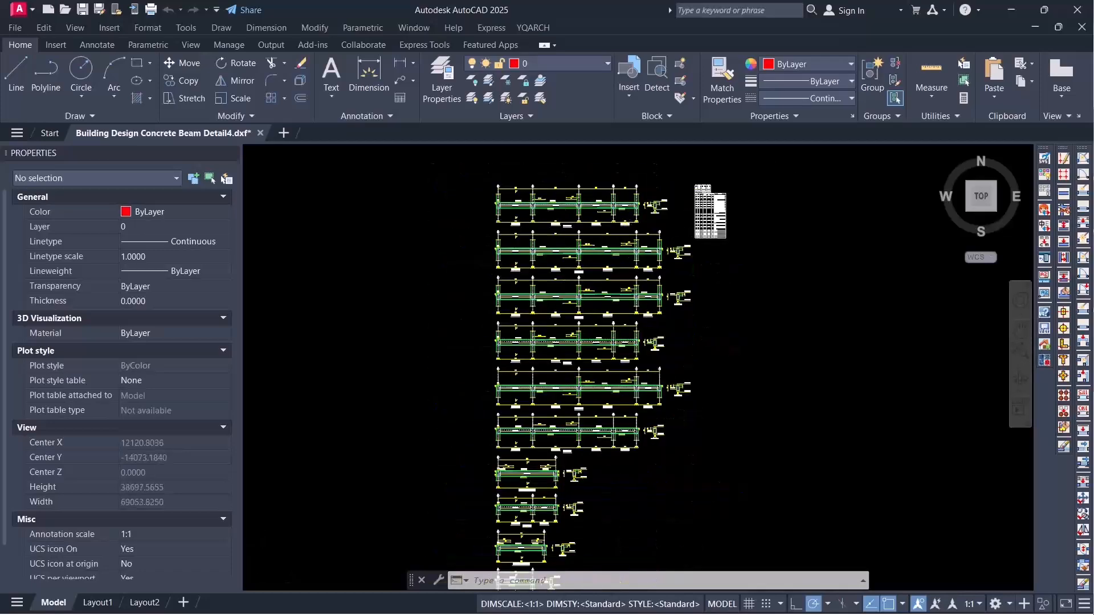
{"action": "scroll", "coordinate": [593, 270], "scroll_direction": "up", "scroll_amount": 4}
{"action": "scroll", "coordinate": [592, 270], "scroll_direction": "down", "scroll_amount": 2}
{"action": "scroll", "coordinate": [598, 204], "scroll_direction": "up", "scroll_amount": 6}
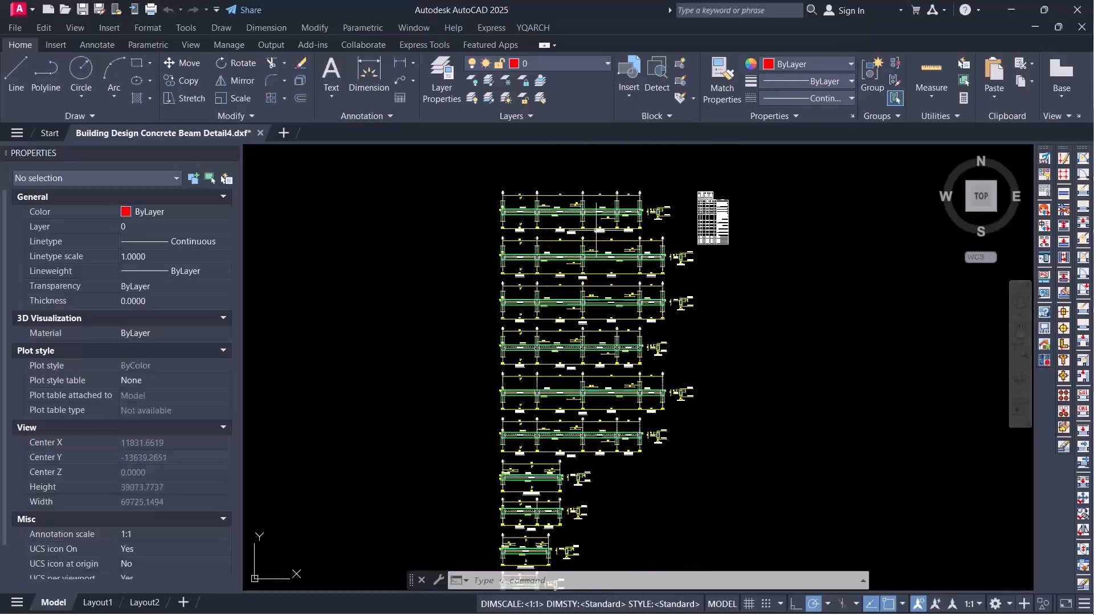
{"action": "scroll", "coordinate": [597, 203], "scroll_direction": "up", "scroll_amount": 1}
{"action": "scroll", "coordinate": [599, 205], "scroll_direction": "down", "scroll_amount": 2}
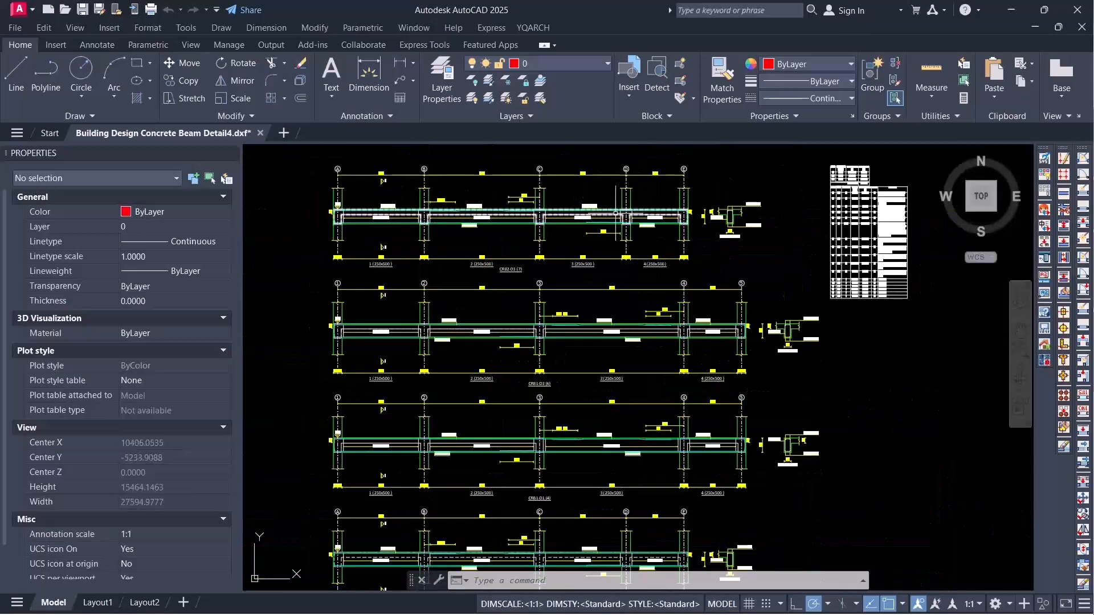
{"action": "scroll", "coordinate": [646, 217], "scroll_direction": "down", "scroll_amount": 2}
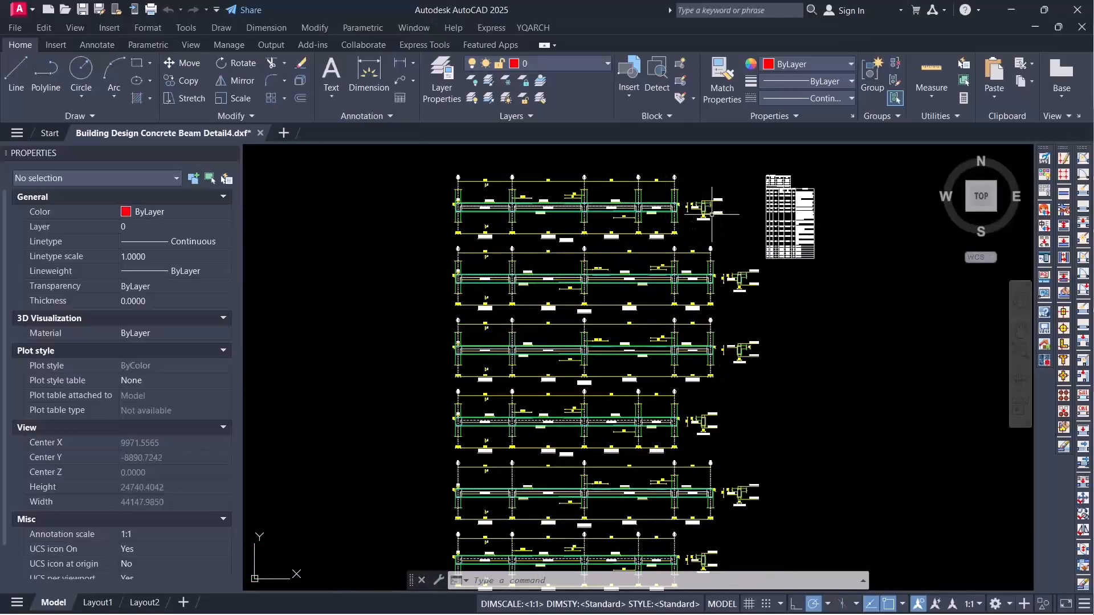
{"action": "scroll", "coordinate": [613, 209], "scroll_direction": "up", "scroll_amount": 2}
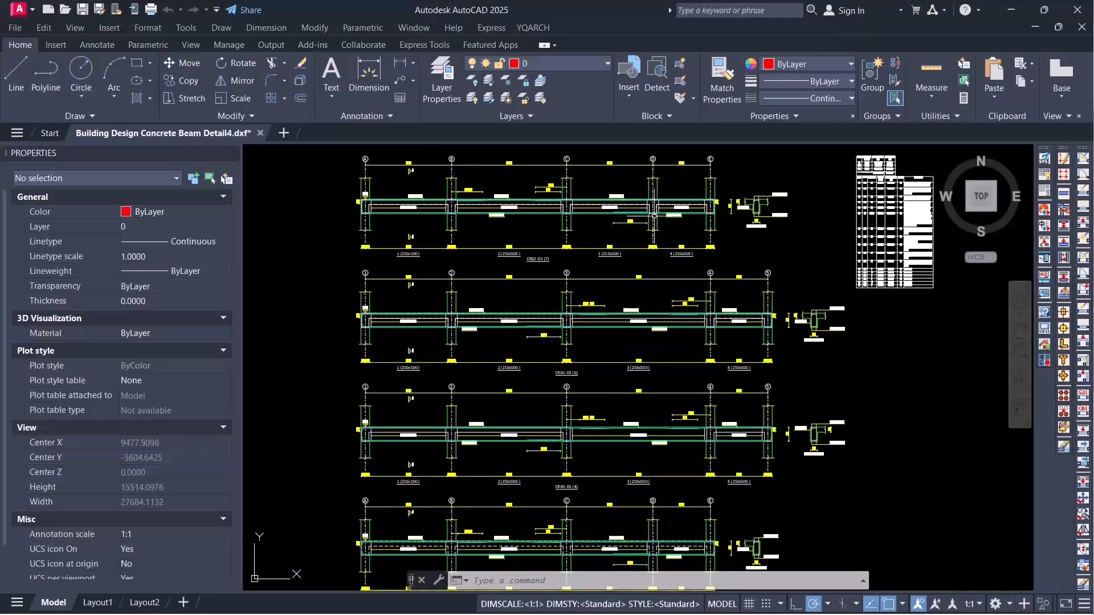
{"action": "scroll", "coordinate": [667, 193], "scroll_direction": "down", "scroll_amount": 4}
{"action": "scroll", "coordinate": [675, 196], "scroll_direction": "up", "scroll_amount": 4}
{"action": "scroll", "coordinate": [675, 196], "scroll_direction": "down", "scroll_amount": 6}
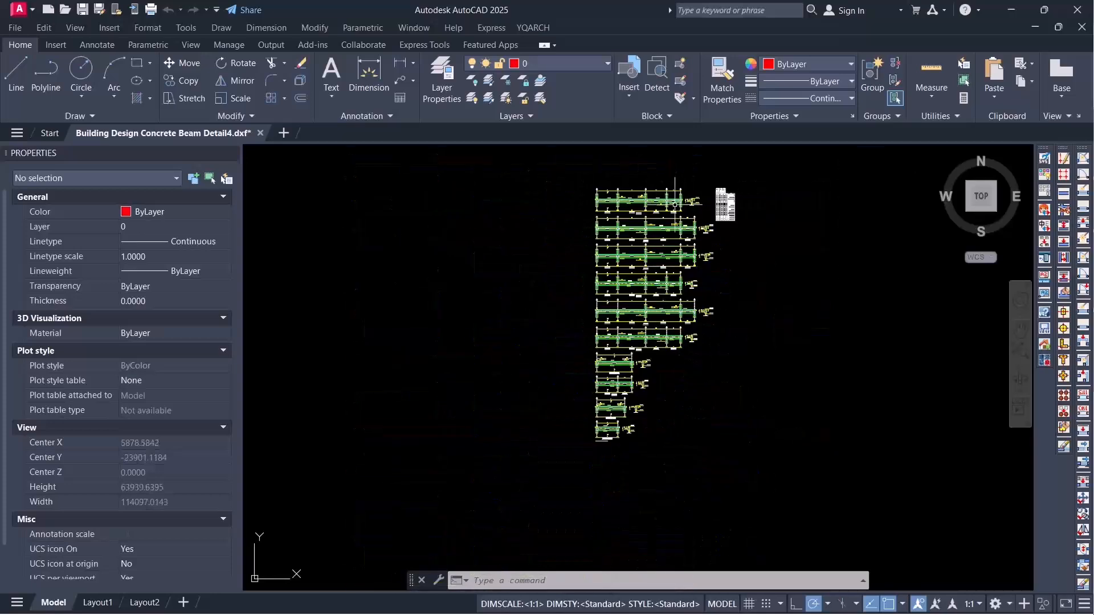
Step: Switch from the beam sheet to Tekla Structural Designer and remove the existing Concrete Column Detail drawing from the managed drawings
{"action": "scroll", "coordinate": [675, 199], "scroll_direction": "up", "scroll_amount": 6}
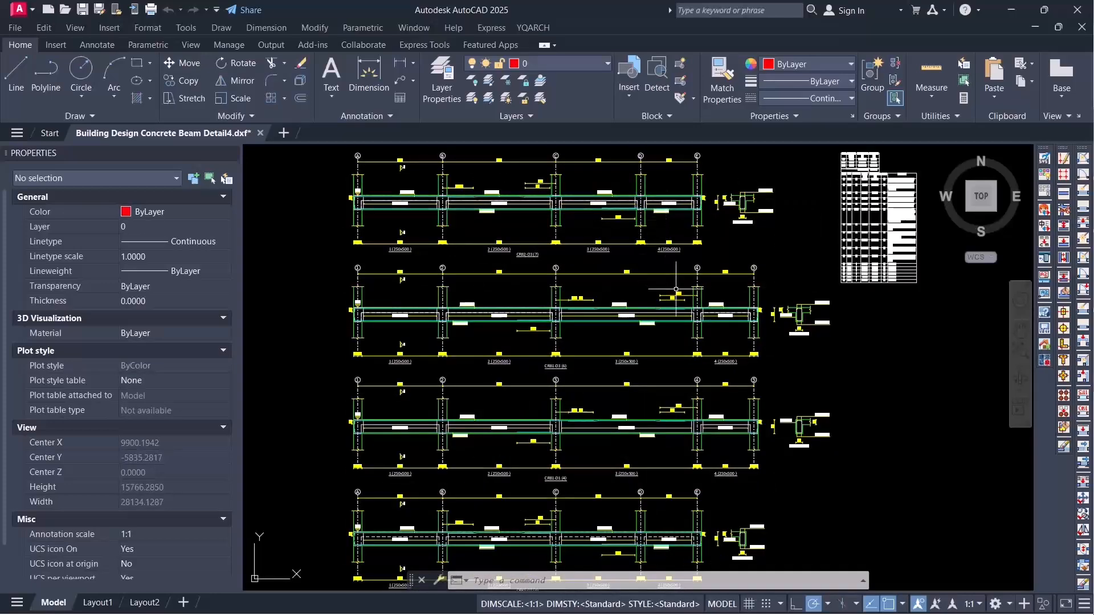
{"action": "scroll", "coordinate": [681, 236], "scroll_direction": "down", "scroll_amount": 2}
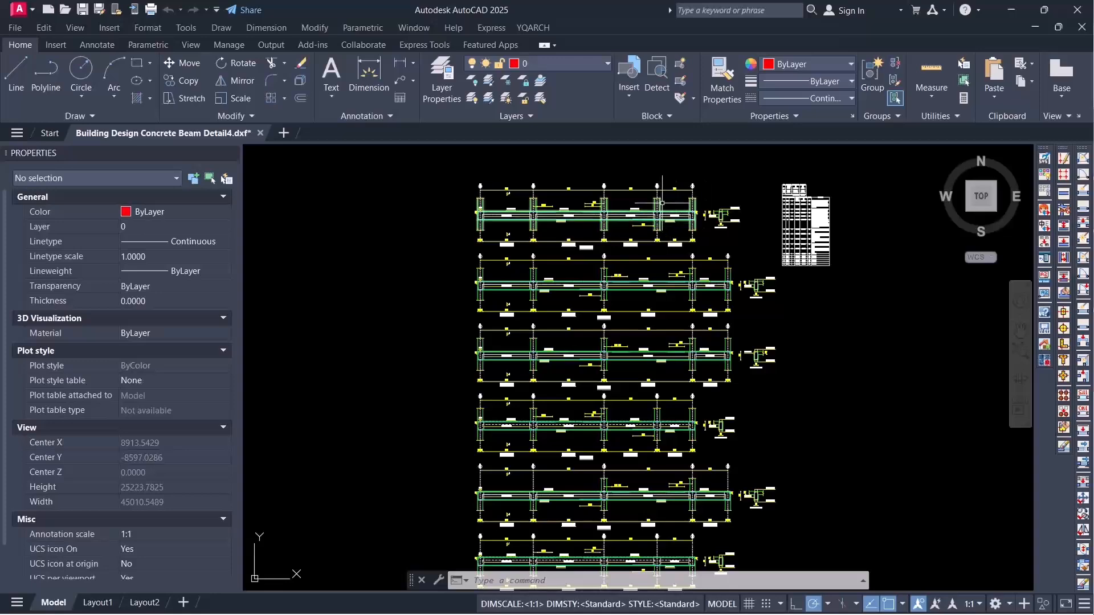
{"action": "left_click", "coordinate": [1008, 11]}
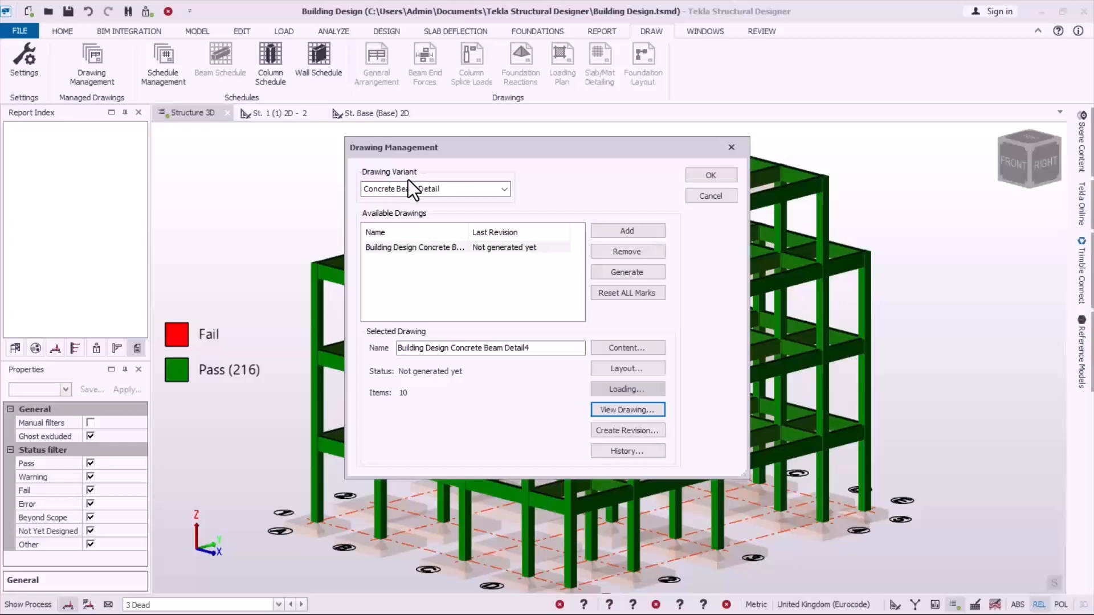
{"action": "left_click", "coordinate": [503, 189]}
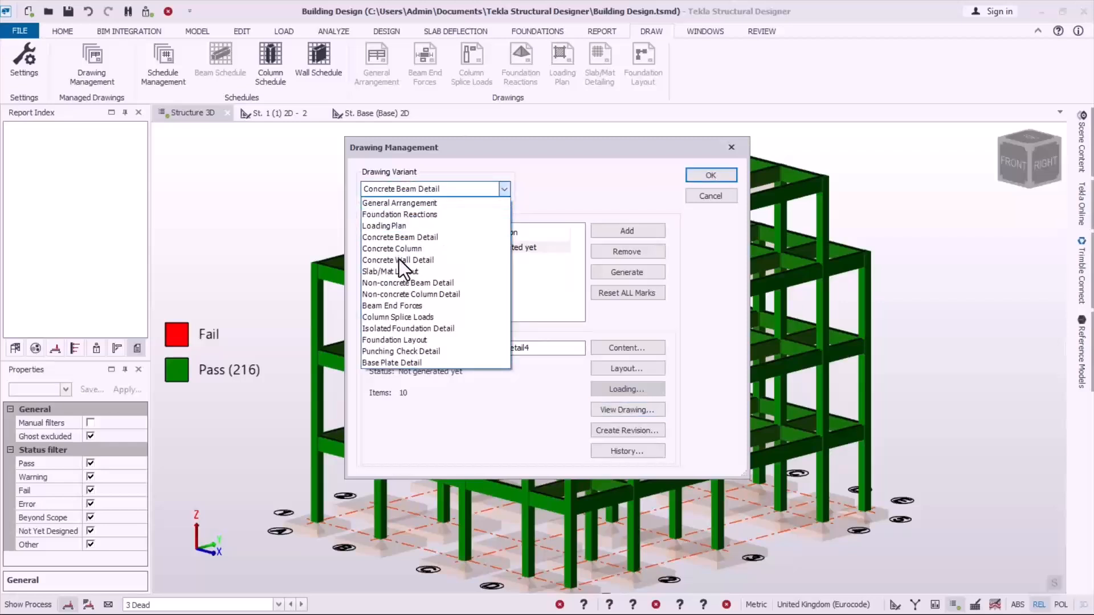
{"action": "left_click", "coordinate": [430, 248]}
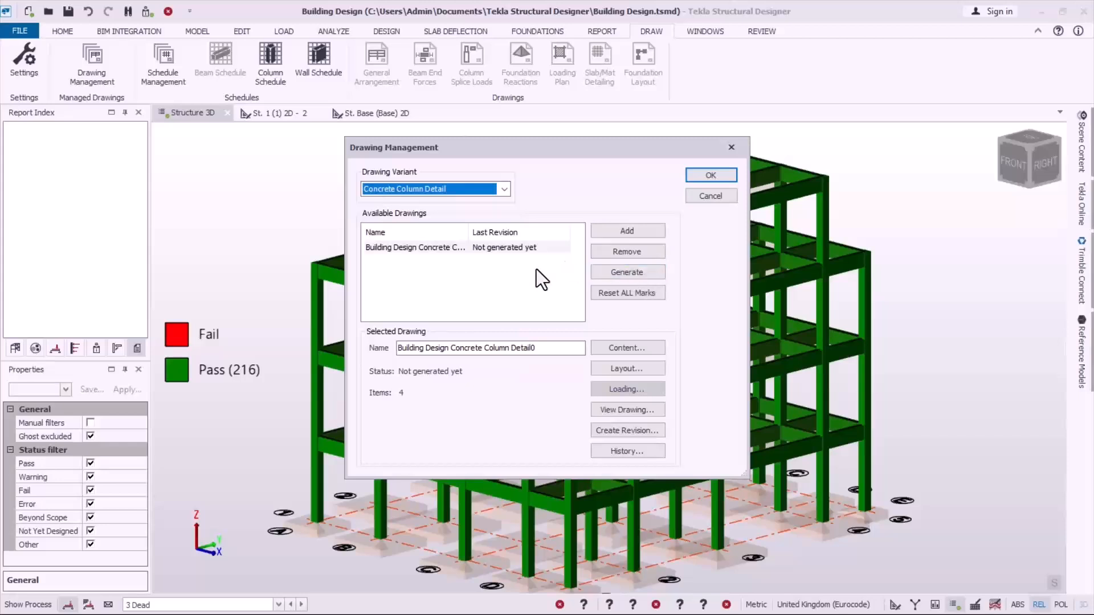
{"action": "left_click", "coordinate": [619, 254]}
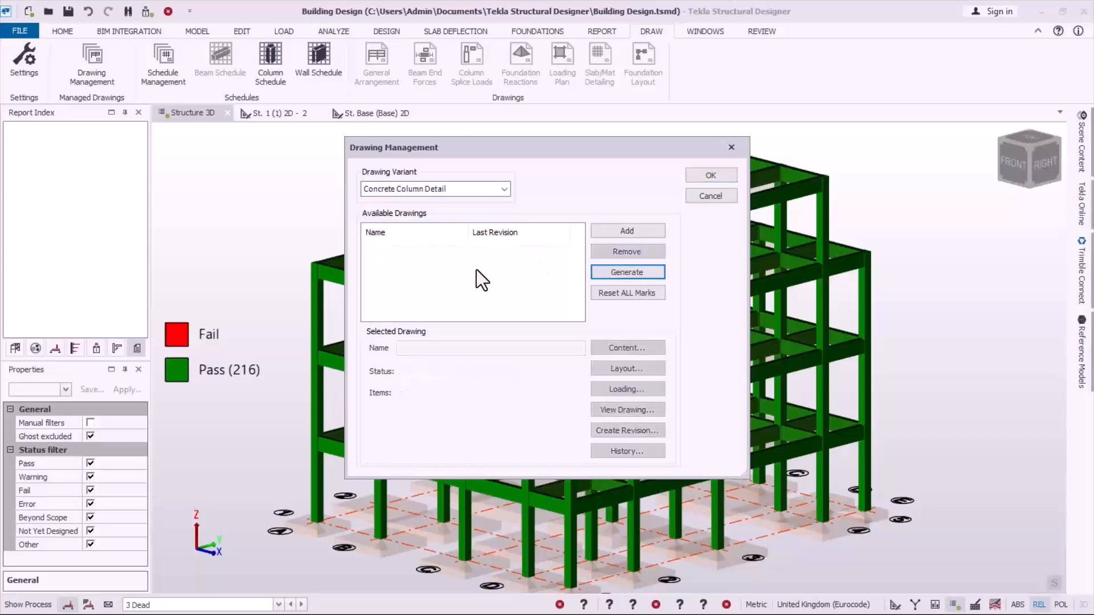
Step: Add a new concrete column detail drawing and name it Building Design Concrete Column Detail5
{"action": "left_click", "coordinate": [627, 230]}
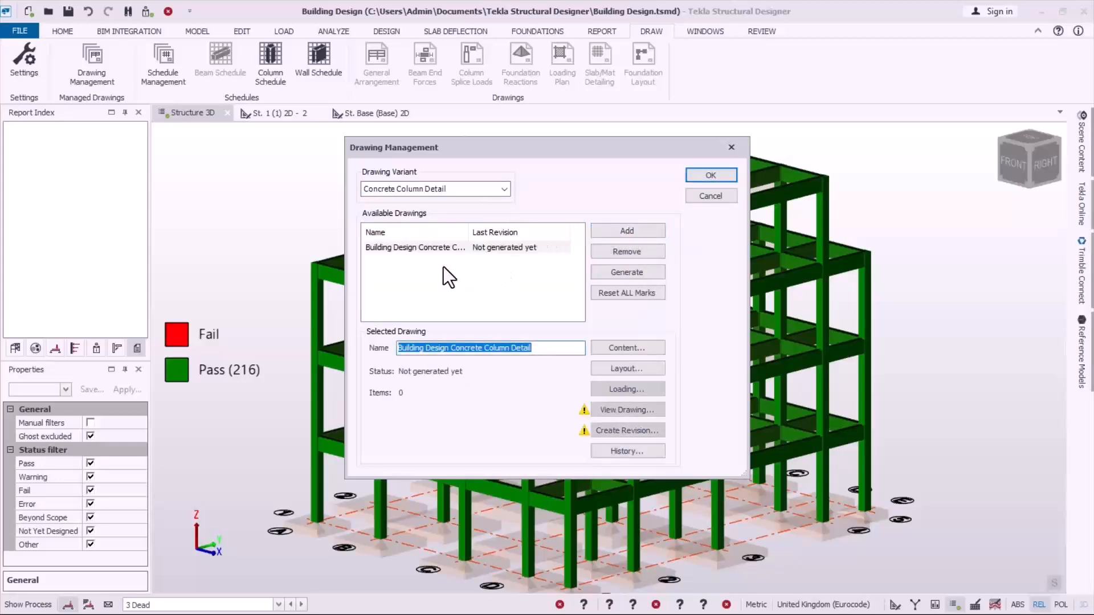
{"action": "left_click", "coordinate": [549, 348]}
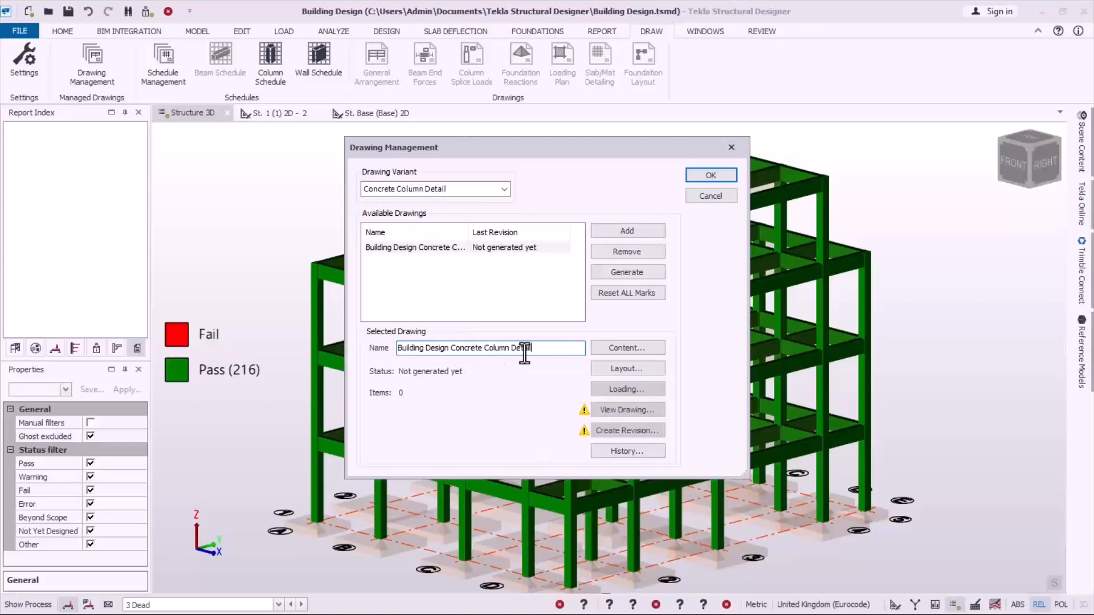
{"action": "type", "text": "5"}
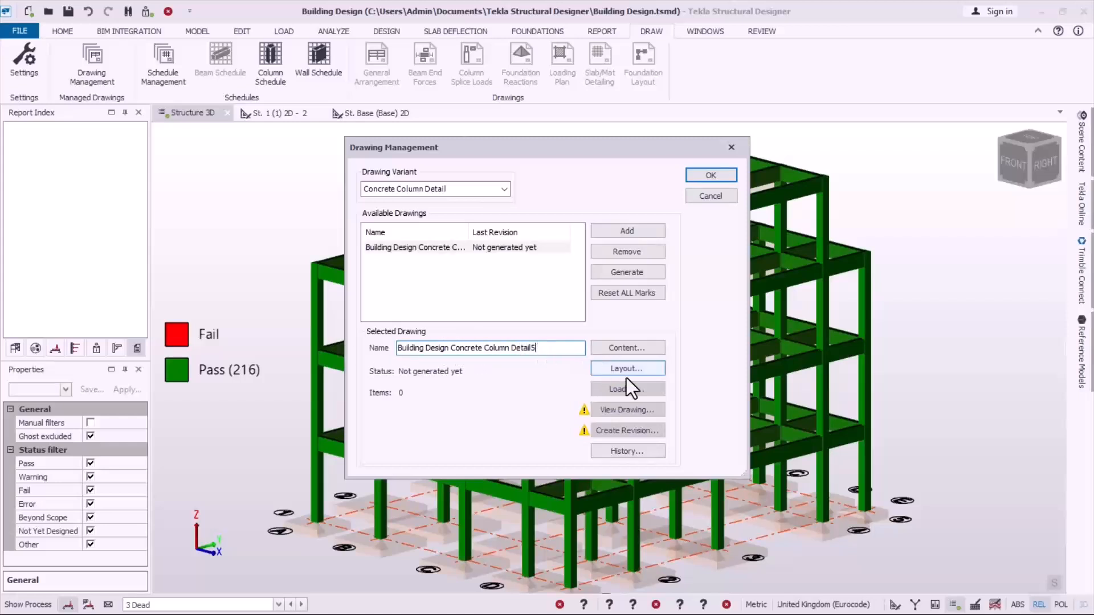
Step: Assign all Concrete Cast-in-place Columns, arranged by group, to the content of the new column detail drawing
{"action": "left_click", "coordinate": [630, 347]}
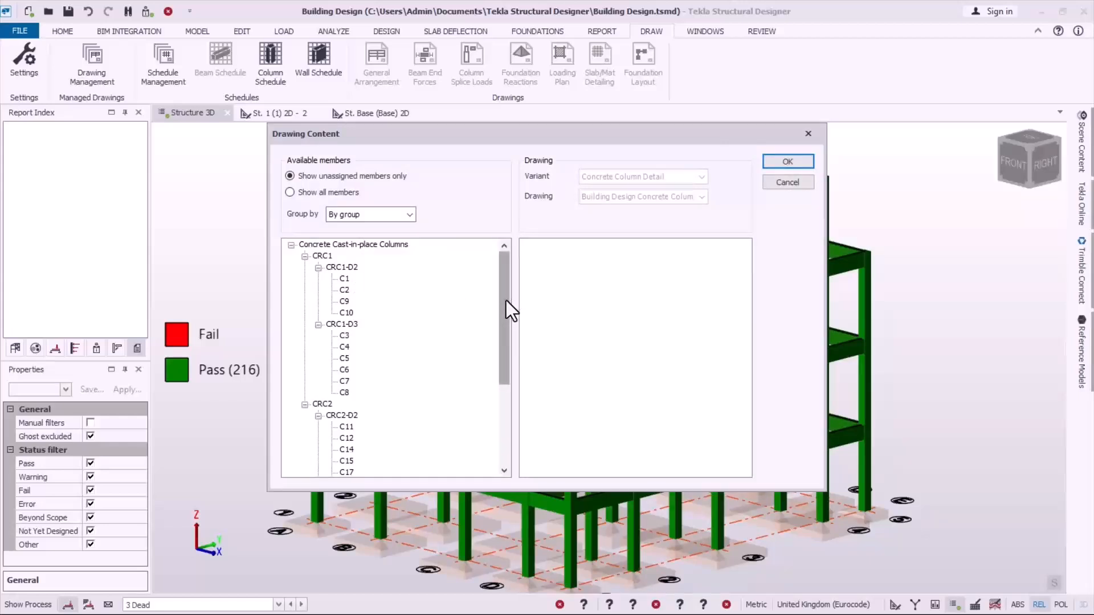
{"action": "mouse_move", "coordinate": [506, 299]}
{"action": "left_mouse_down"}
{"action": "mouse_move", "coordinate": [491, 419]}
{"action": "mouse_move", "coordinate": [498, 307]}
{"action": "left_mouse_up"}
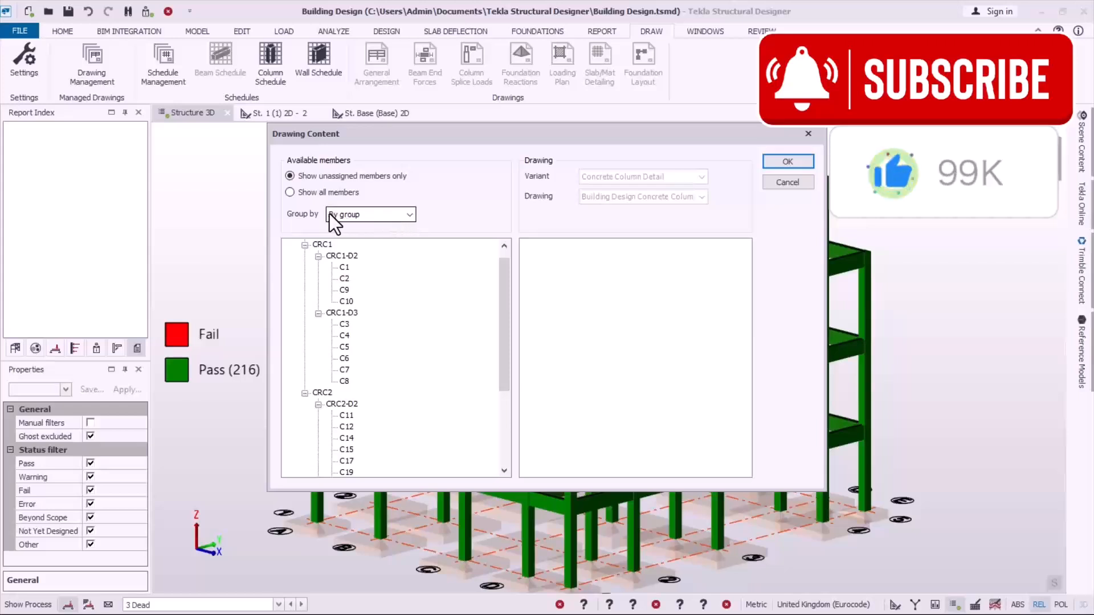
{"action": "left_click", "coordinate": [371, 214]}
{"action": "left_click", "coordinate": [370, 214]}
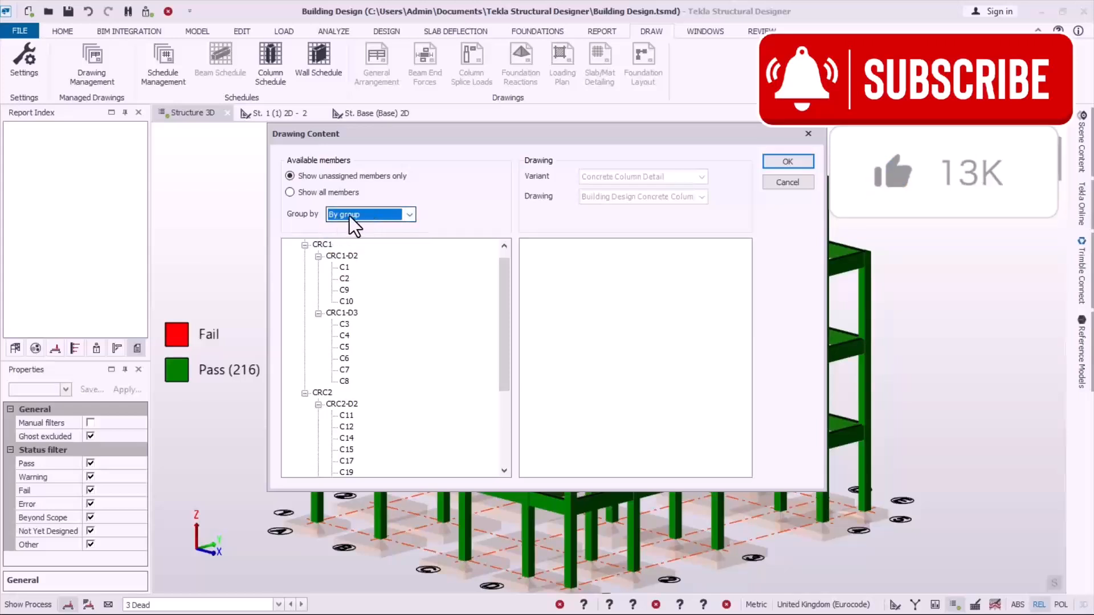
{"action": "left_click", "coordinate": [350, 216]}
{"action": "left_click", "coordinate": [344, 242]}
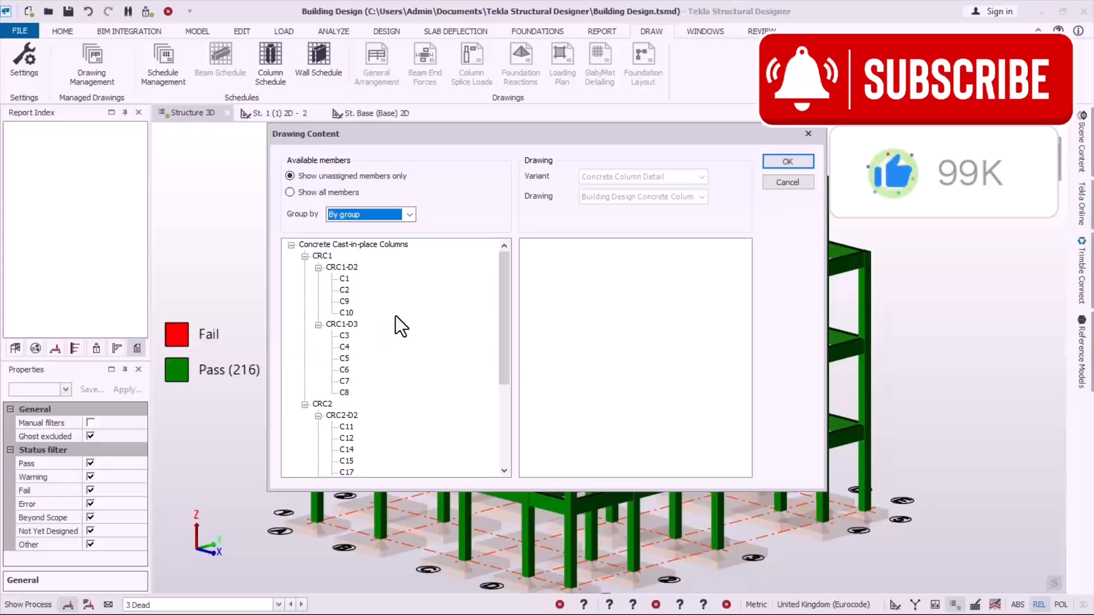
{"action": "left_click", "coordinate": [362, 247]}
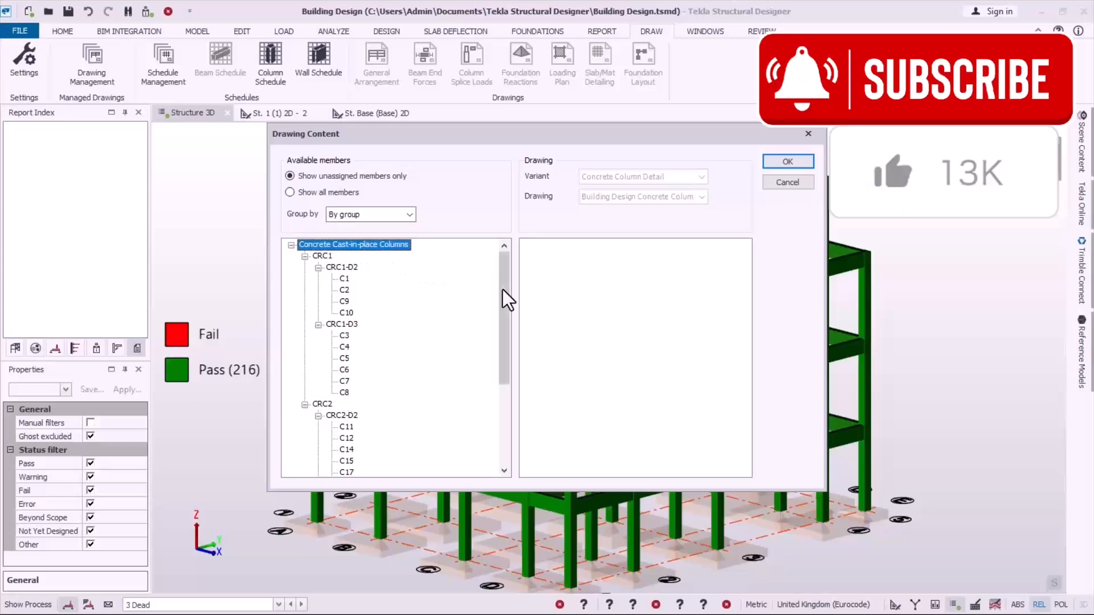
{"action": "left_click_drag", "start_coordinate": [340, 247], "coordinate": [582, 282]}
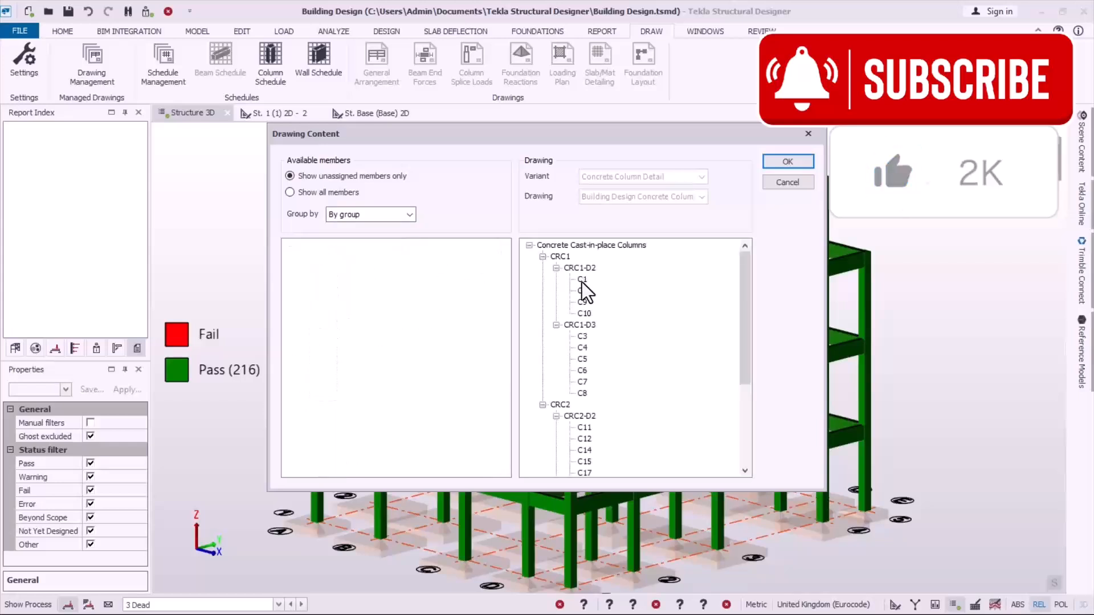
{"action": "left_click_drag", "start_coordinate": [744, 288], "coordinate": [612, 454]}
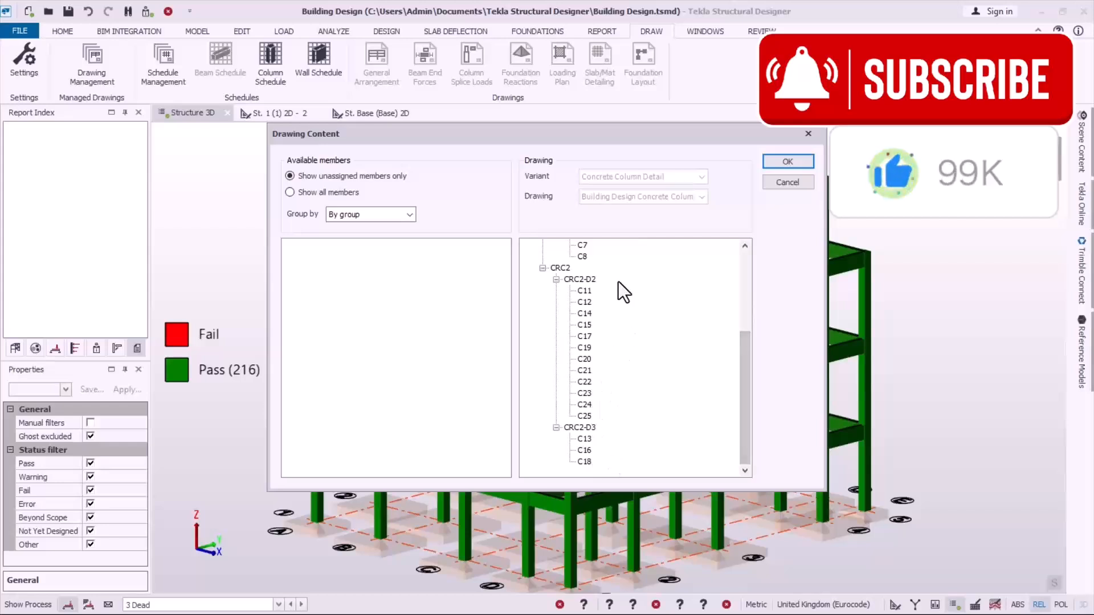
{"action": "scroll", "coordinate": [575, 328], "scroll_direction": "up", "scroll_amount": 4}
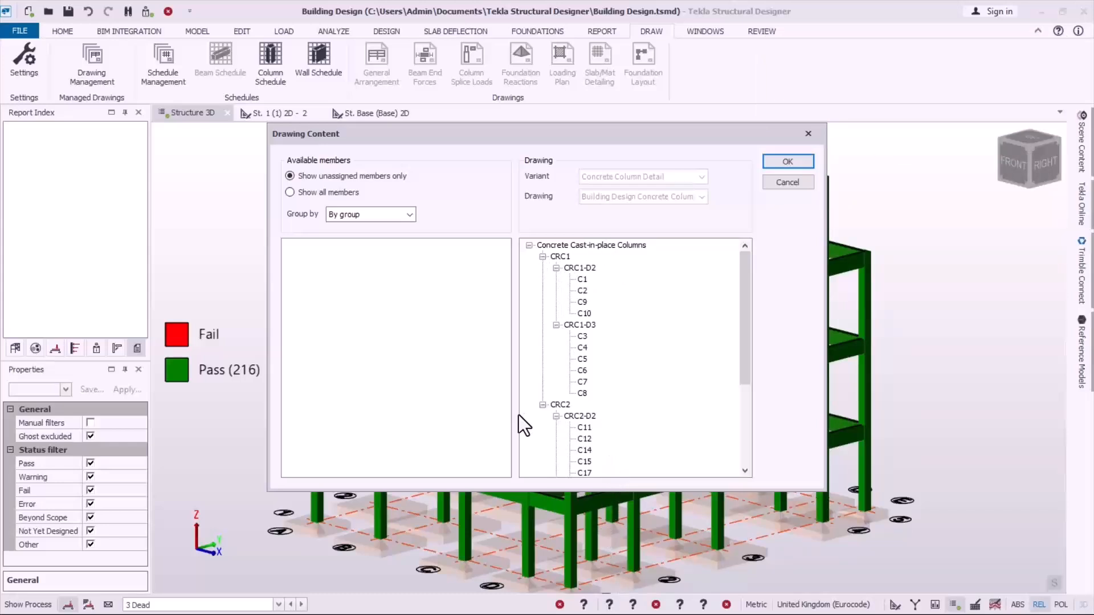
{"action": "left_click", "coordinate": [785, 162]}
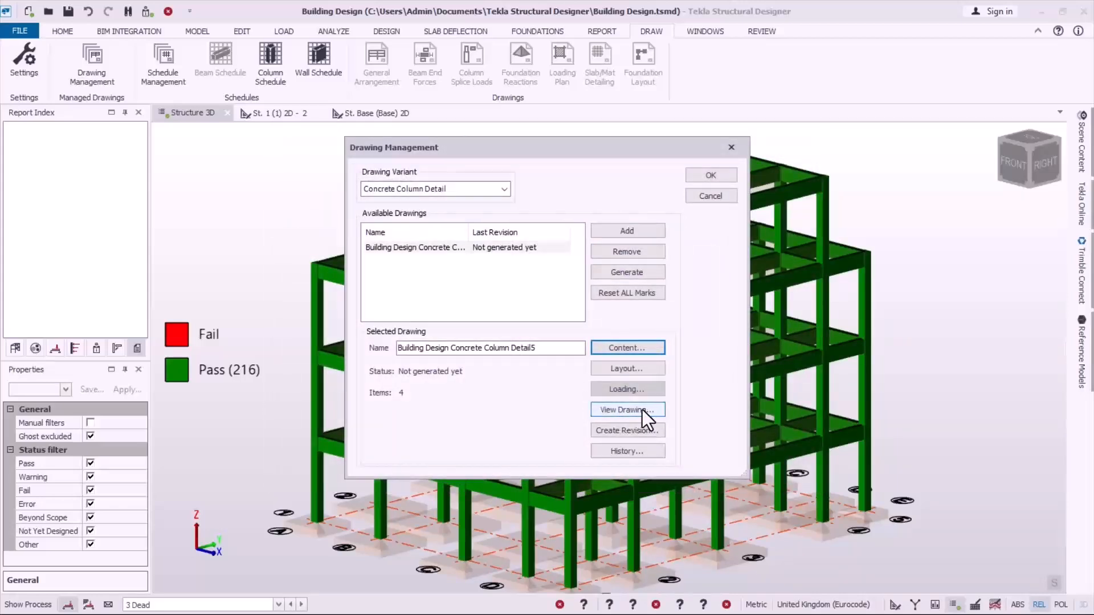
Step: Export the column drawing as DXF with the automatic file name at 1:25 and look over its sheet in AutoCAD
{"action": "left_click", "coordinate": [618, 409]}
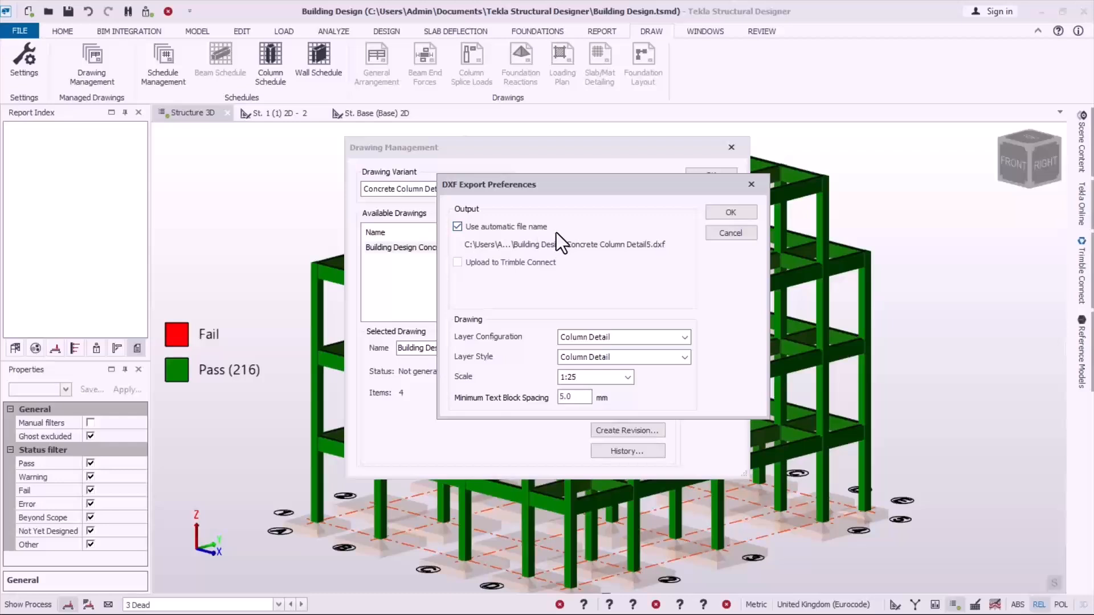
{"action": "left_click", "coordinate": [720, 214]}
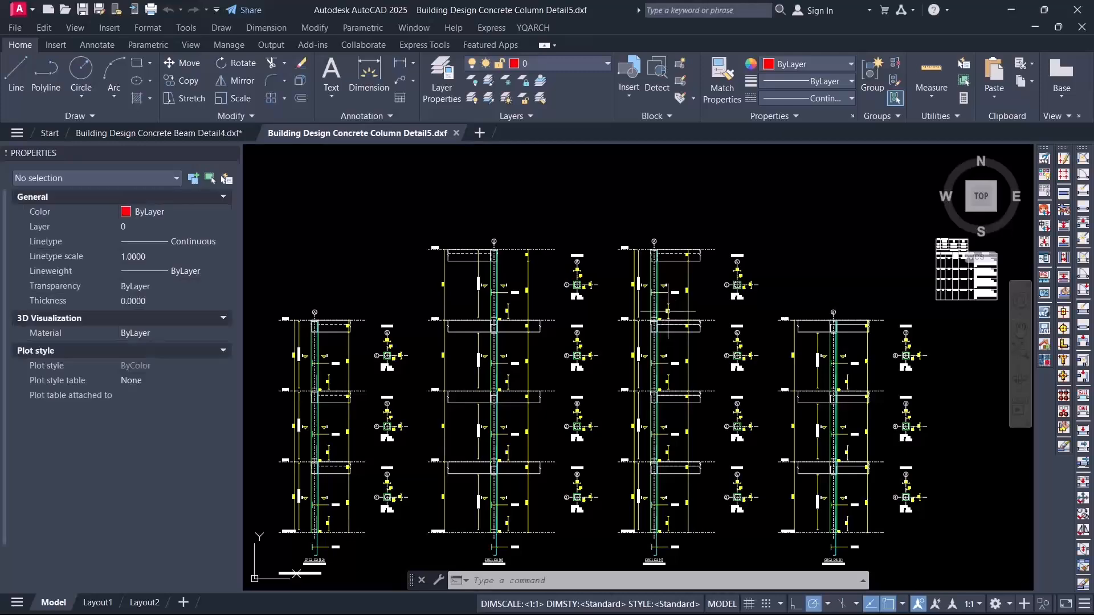
{"action": "scroll", "coordinate": [562, 254], "scroll_direction": "down", "scroll_amount": 3}
{"action": "scroll", "coordinate": [494, 346], "scroll_direction": "up", "scroll_amount": 3}
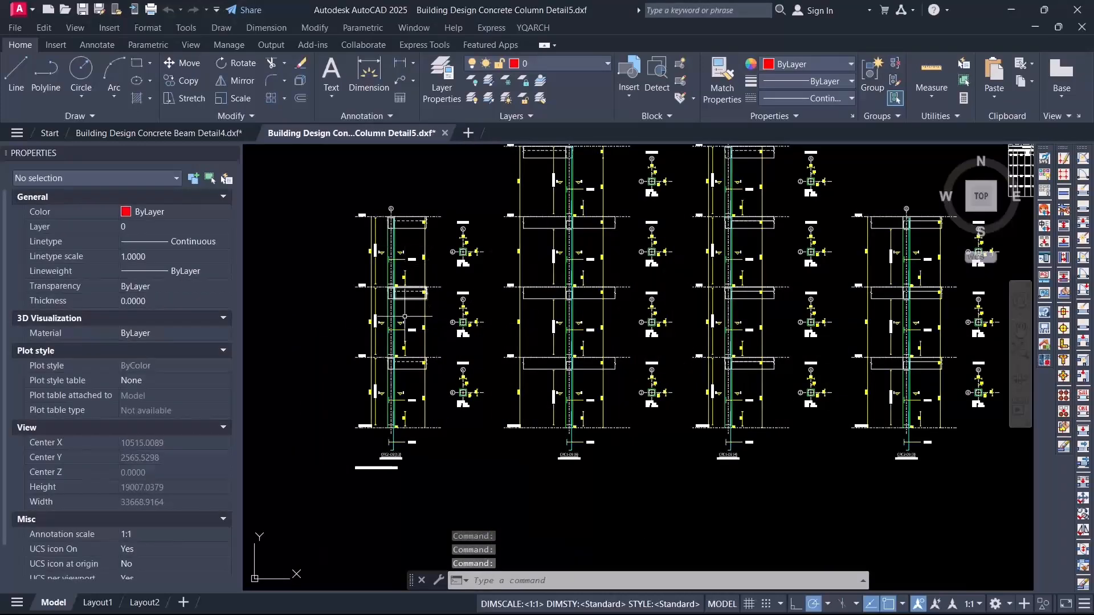
{"action": "scroll", "coordinate": [402, 404], "scroll_direction": "down", "scroll_amount": 2}
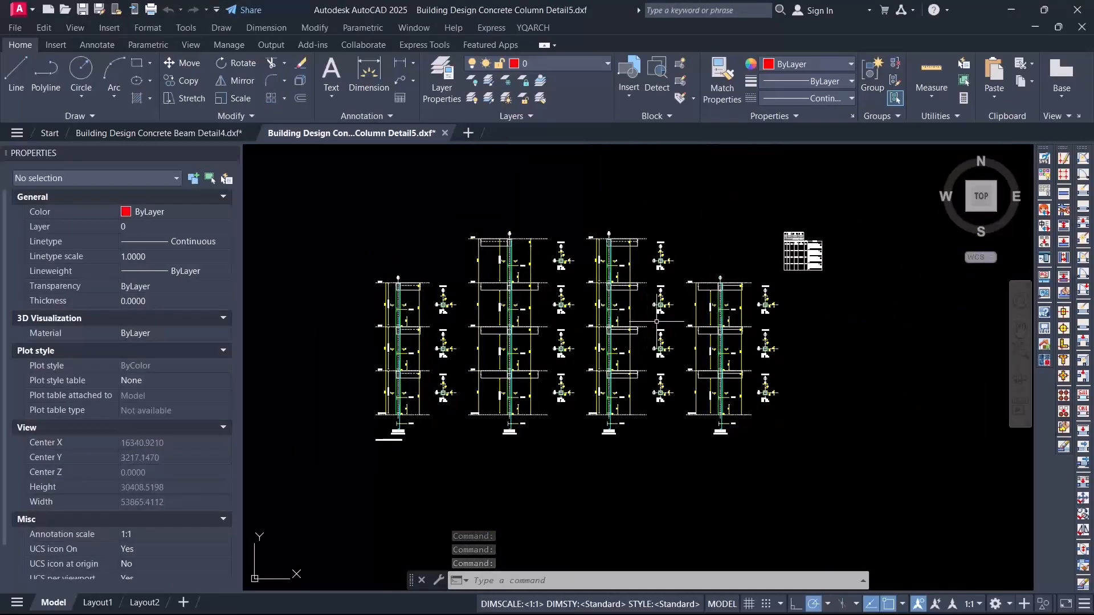
{"action": "scroll", "coordinate": [473, 375], "scroll_direction": "up", "scroll_amount": 3}
{"action": "scroll", "coordinate": [598, 291], "scroll_direction": "down", "scroll_amount": 5}
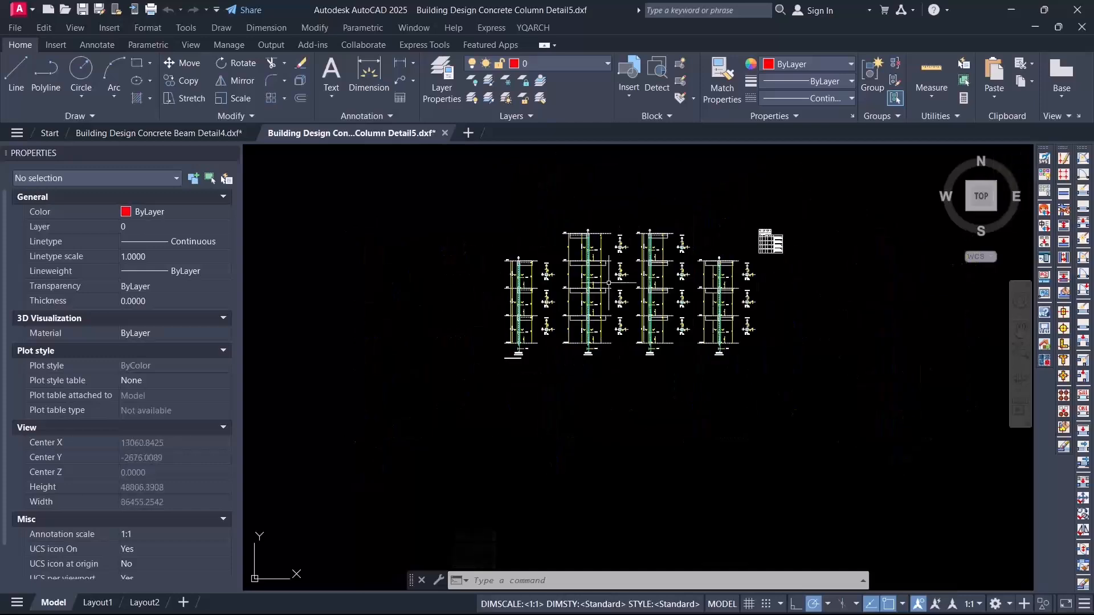
{"action": "scroll", "coordinate": [598, 303], "scroll_direction": "up", "scroll_amount": 2}
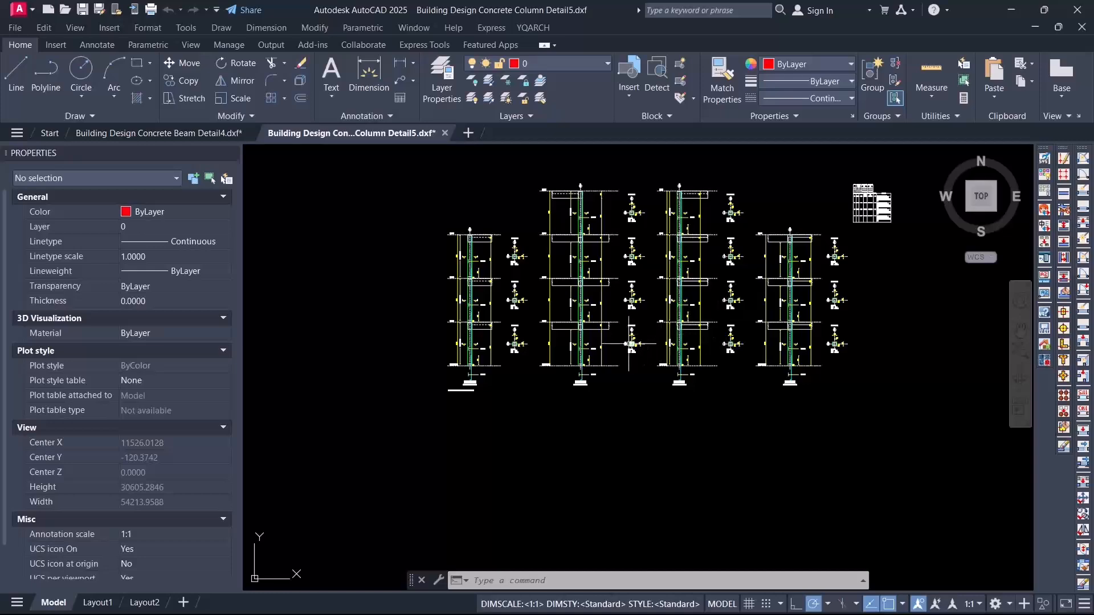
Step: Examine the size, main bars and ties in cross-section D-D of column CRC1-D3
{"action": "scroll", "coordinate": [631, 344], "scroll_direction": "up", "scroll_amount": 4}
{"action": "scroll", "coordinate": [716, 312], "scroll_direction": "up", "scroll_amount": 4}
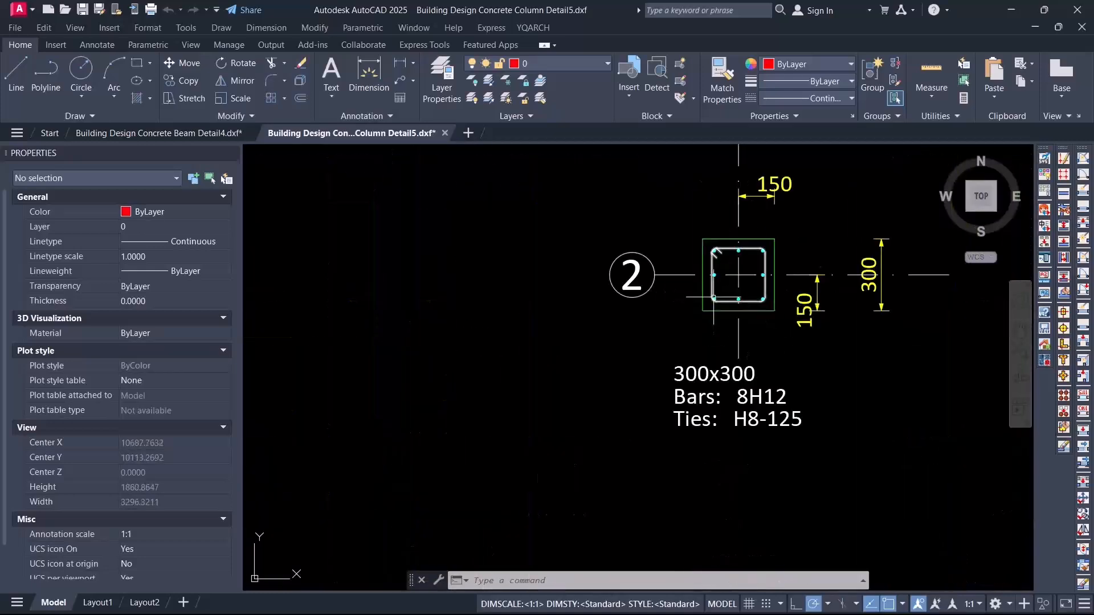
{"action": "scroll", "coordinate": [749, 246], "scroll_direction": "down", "scroll_amount": 6}
{"action": "scroll", "coordinate": [520, 293], "scroll_direction": "up", "scroll_amount": 4}
{"action": "scroll", "coordinate": [526, 290], "scroll_direction": "down", "scroll_amount": 4}
{"action": "scroll", "coordinate": [747, 246], "scroll_direction": "up", "scroll_amount": 5}
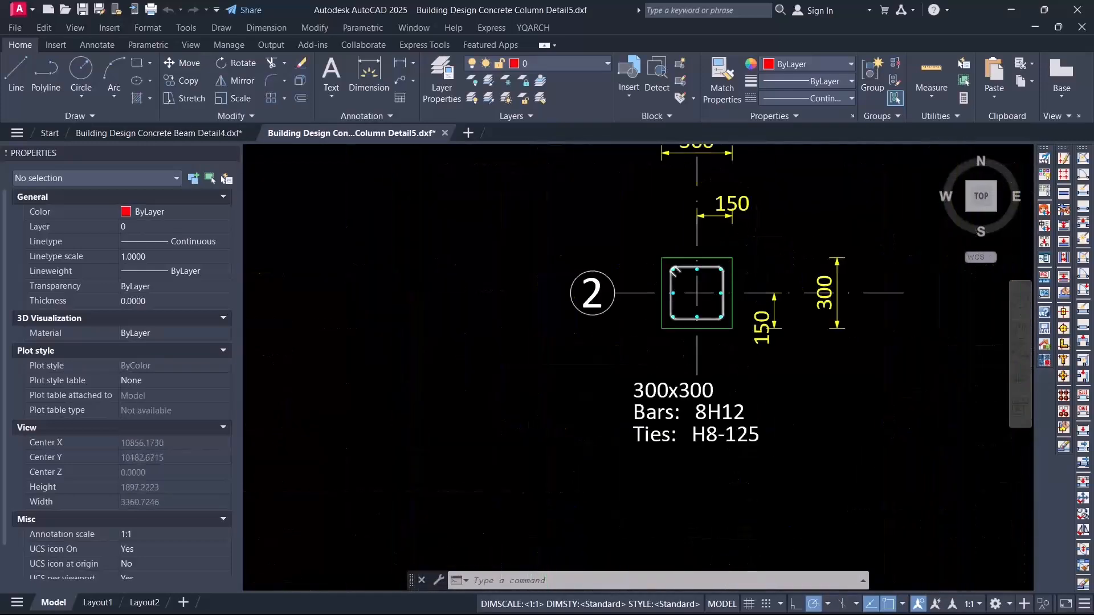
{"action": "scroll", "coordinate": [667, 228], "scroll_direction": "down", "scroll_amount": 4}
{"action": "scroll", "coordinate": [672, 240], "scroll_direction": "up", "scroll_amount": 3}
{"action": "scroll", "coordinate": [682, 239], "scroll_direction": "down", "scroll_amount": 4}
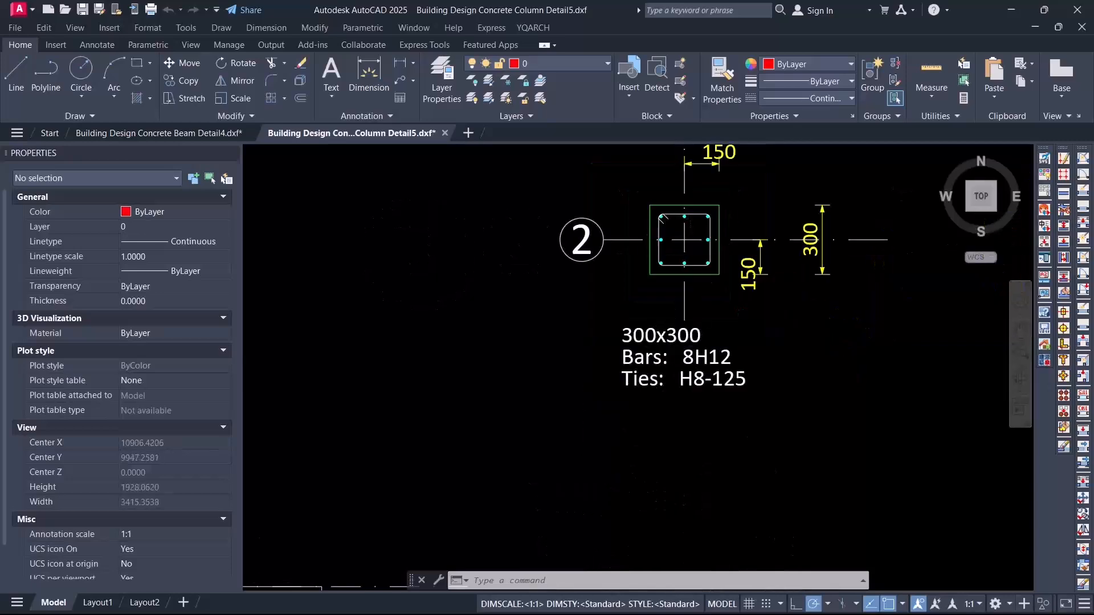
{"action": "scroll", "coordinate": [706, 371], "scroll_direction": "up", "scroll_amount": 4}
{"action": "scroll", "coordinate": [702, 317], "scroll_direction": "down", "scroll_amount": 5}
{"action": "scroll", "coordinate": [713, 274], "scroll_direction": "up", "scroll_amount": 4}
{"action": "scroll", "coordinate": [715, 218], "scroll_direction": "down", "scroll_amount": 6}
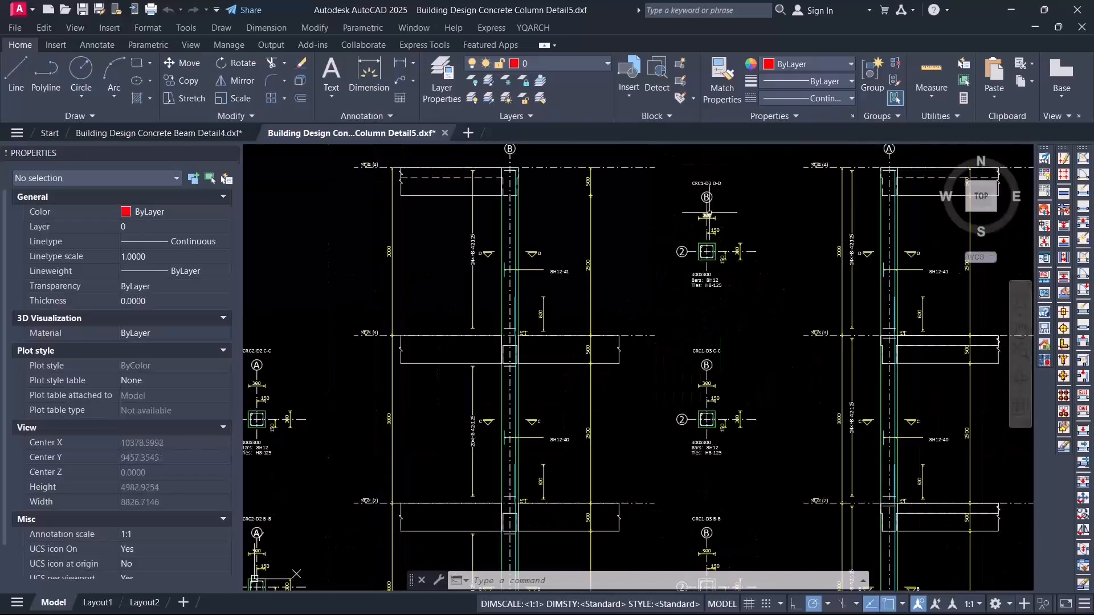
Step: Compare the group names and member counts in the title labels of columns CRC2-D2 and CRC1-D3
{"action": "scroll", "coordinate": [368, 532], "scroll_direction": "up", "scroll_amount": 4}
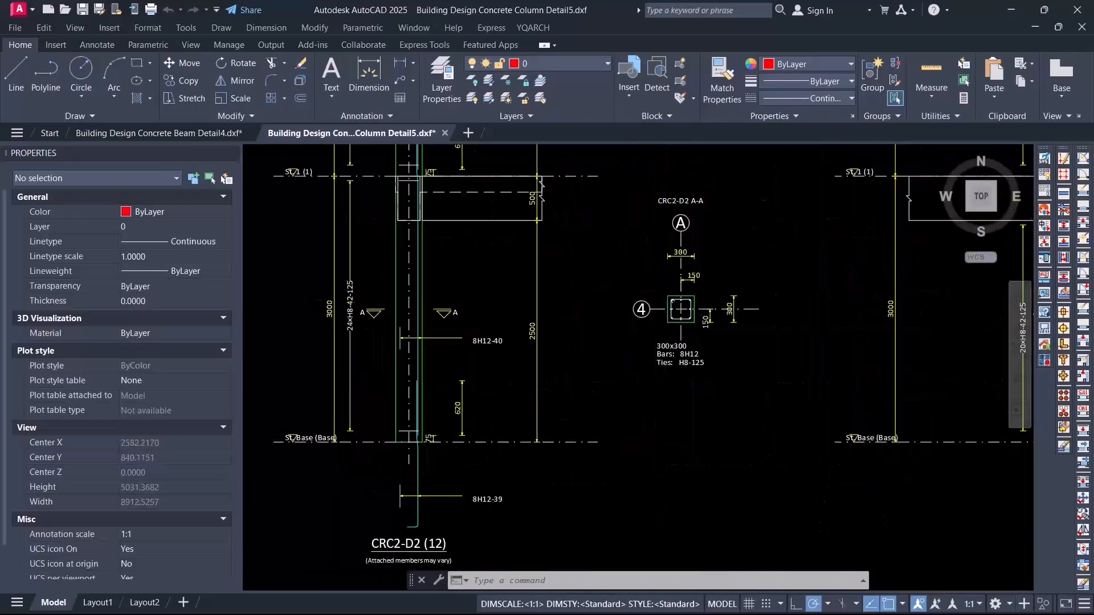
{"action": "scroll", "coordinate": [569, 456], "scroll_direction": "down", "scroll_amount": 8}
{"action": "scroll", "coordinate": [651, 412], "scroll_direction": "up", "scroll_amount": 3}
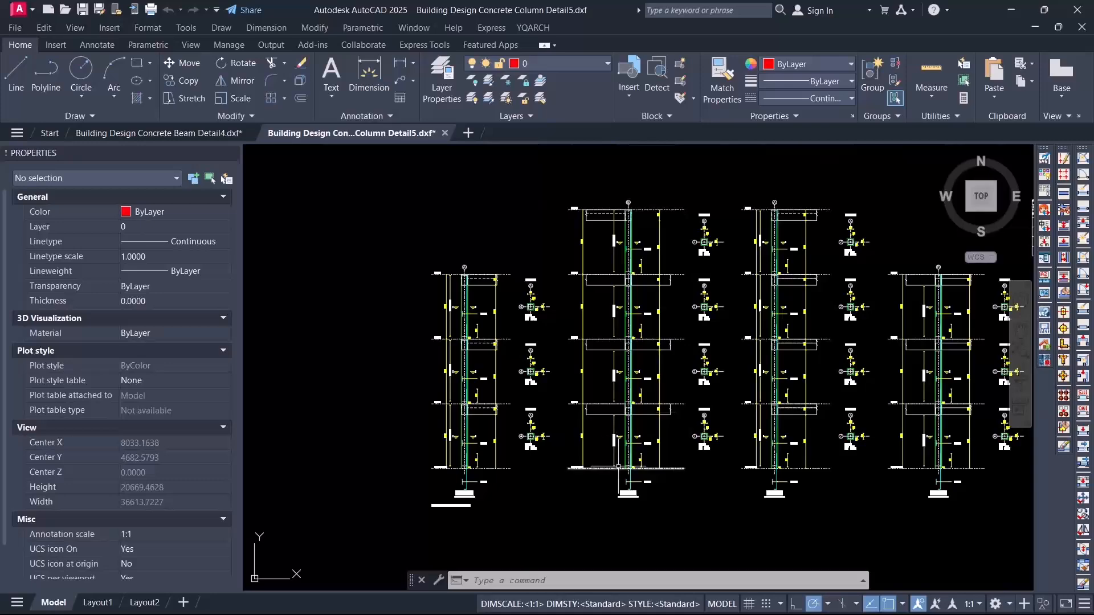
{"action": "scroll", "coordinate": [628, 480], "scroll_direction": "up", "scroll_amount": 4}
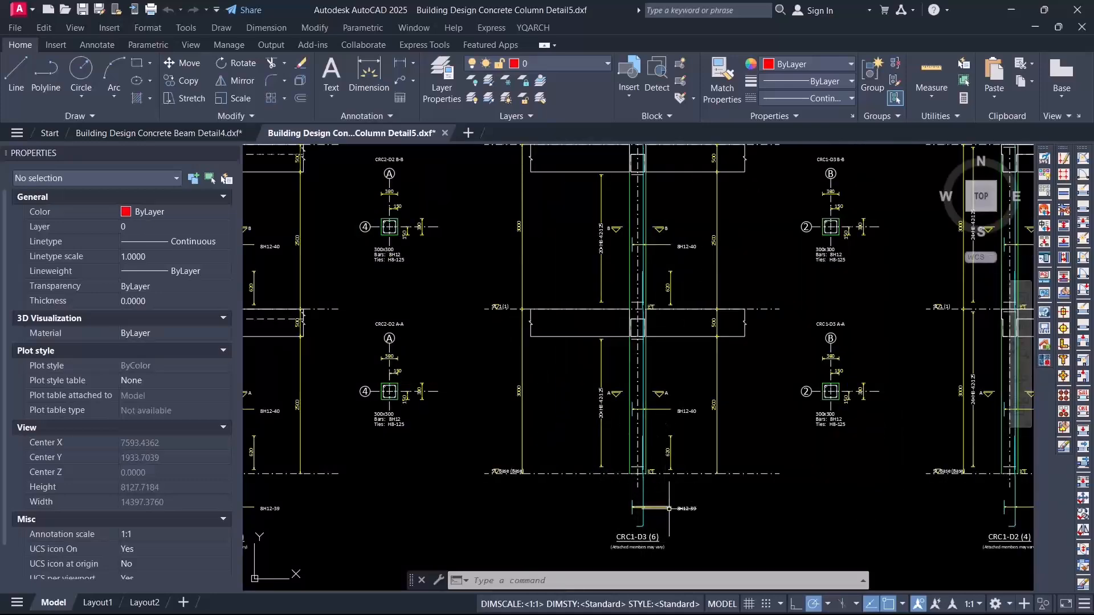
{"action": "scroll", "coordinate": [666, 513], "scroll_direction": "down", "scroll_amount": 3}
{"action": "scroll", "coordinate": [654, 532], "scroll_direction": "up", "scroll_amount": 4}
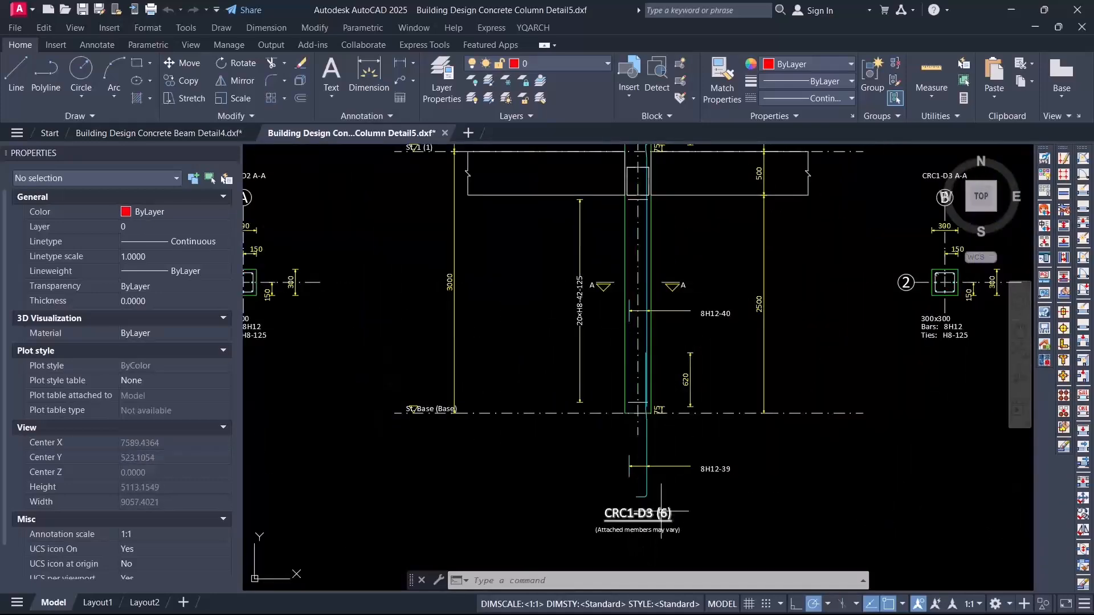
{"action": "left_click", "coordinate": [629, 494]}
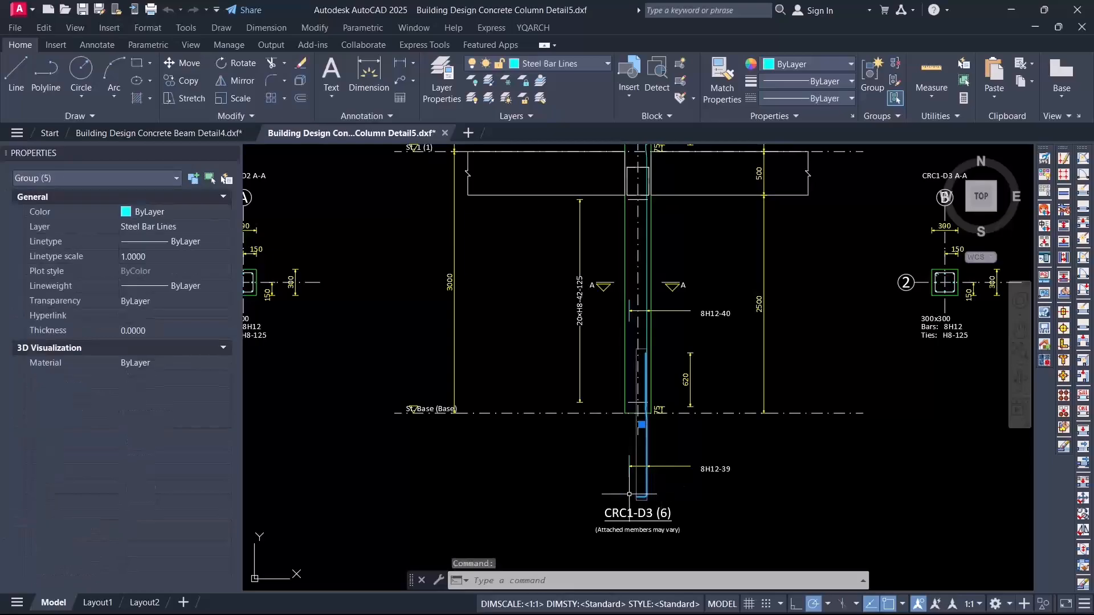
Step: Review the complete sheet of column elevations and their cross-sections
{"action": "scroll", "coordinate": [664, 493], "scroll_direction": "down", "scroll_amount": 3}
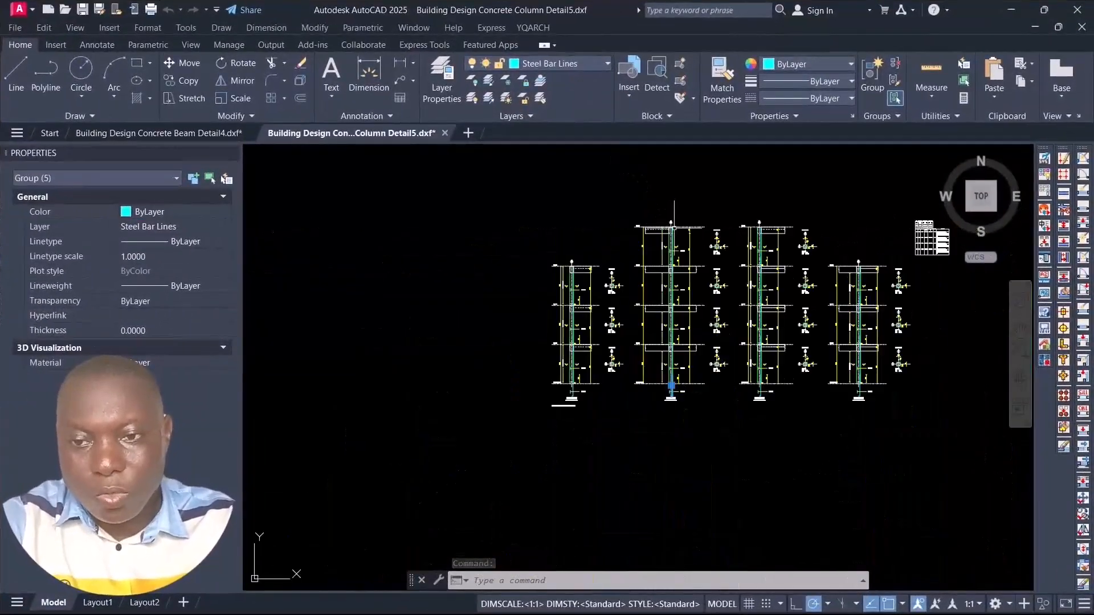
{"action": "scroll", "coordinate": [632, 335], "scroll_direction": "up", "scroll_amount": 3}
{"action": "scroll", "coordinate": [632, 335], "scroll_direction": "down", "scroll_amount": 3}
{"action": "scroll", "coordinate": [632, 335], "scroll_direction": "up", "scroll_amount": 5}
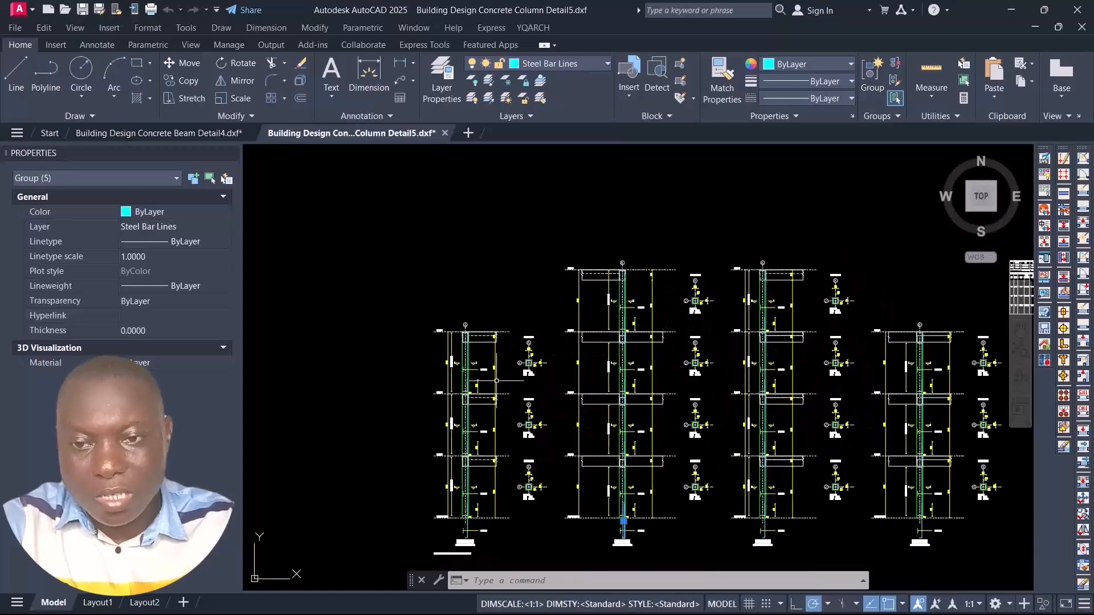
Step: Examine the group name, member count and attached-members note in column CRC2-D2's title label
{"action": "scroll", "coordinate": [632, 335], "scroll_direction": "down", "scroll_amount": 5}
{"action": "scroll", "coordinate": [609, 327], "scroll_direction": "up", "scroll_amount": 5}
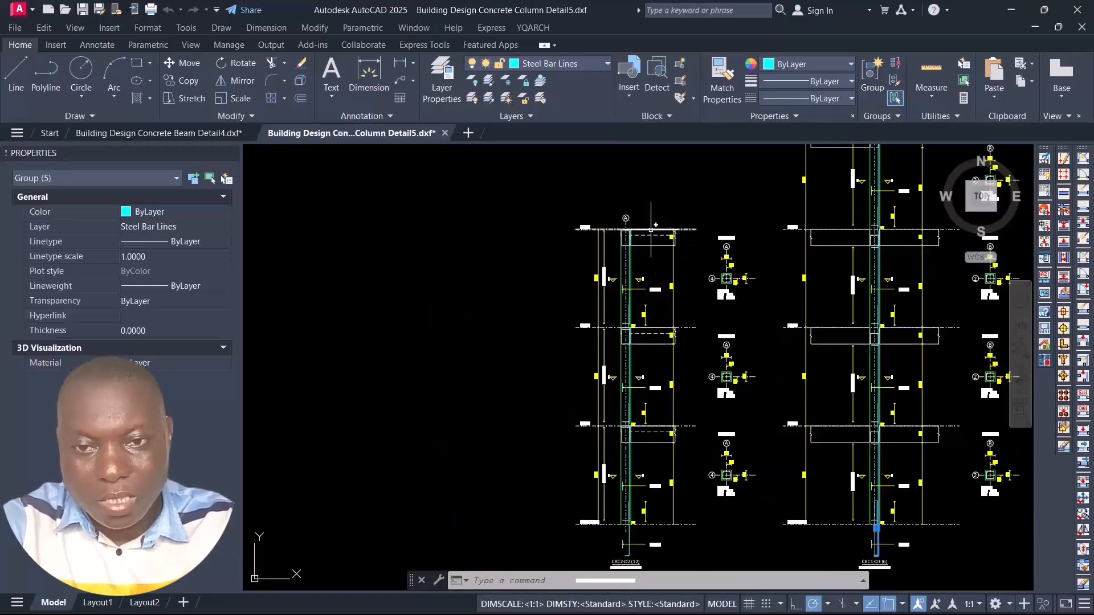
{"action": "scroll", "coordinate": [612, 488], "scroll_direction": "up", "scroll_amount": 4}
{"action": "scroll", "coordinate": [616, 397], "scroll_direction": "down", "scroll_amount": 6}
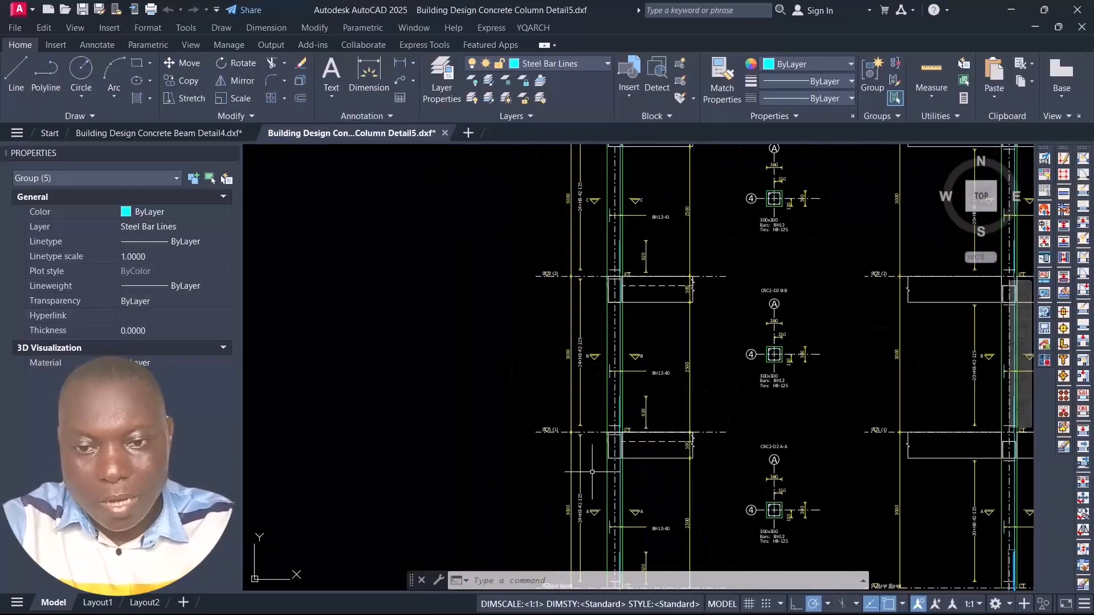
{"action": "scroll", "coordinate": [616, 397], "scroll_direction": "up", "scroll_amount": 8}
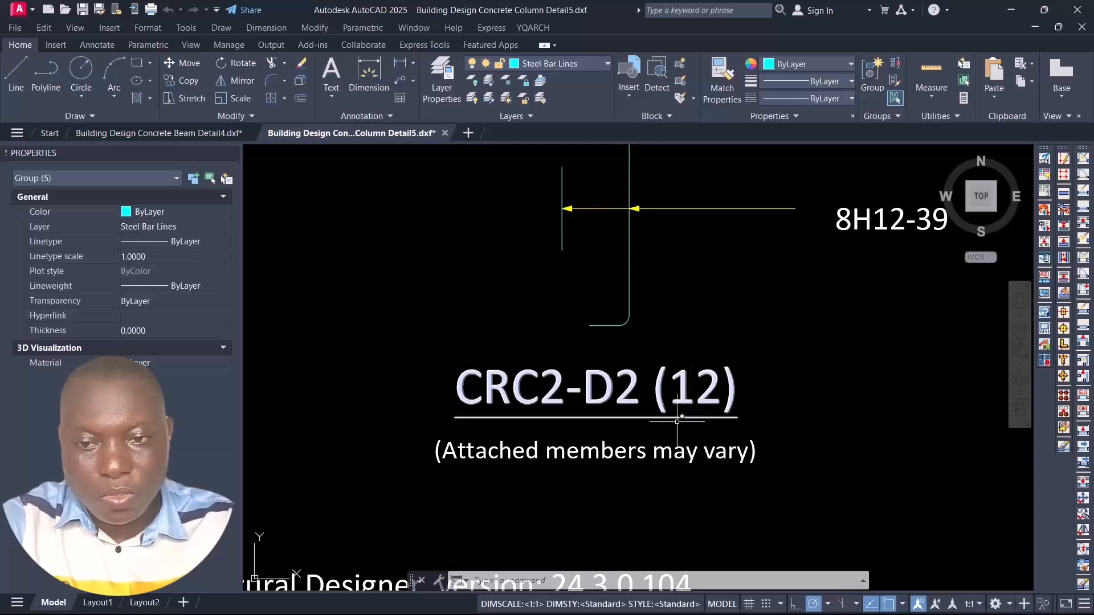
{"action": "scroll", "coordinate": [683, 399], "scroll_direction": "down", "scroll_amount": 3}
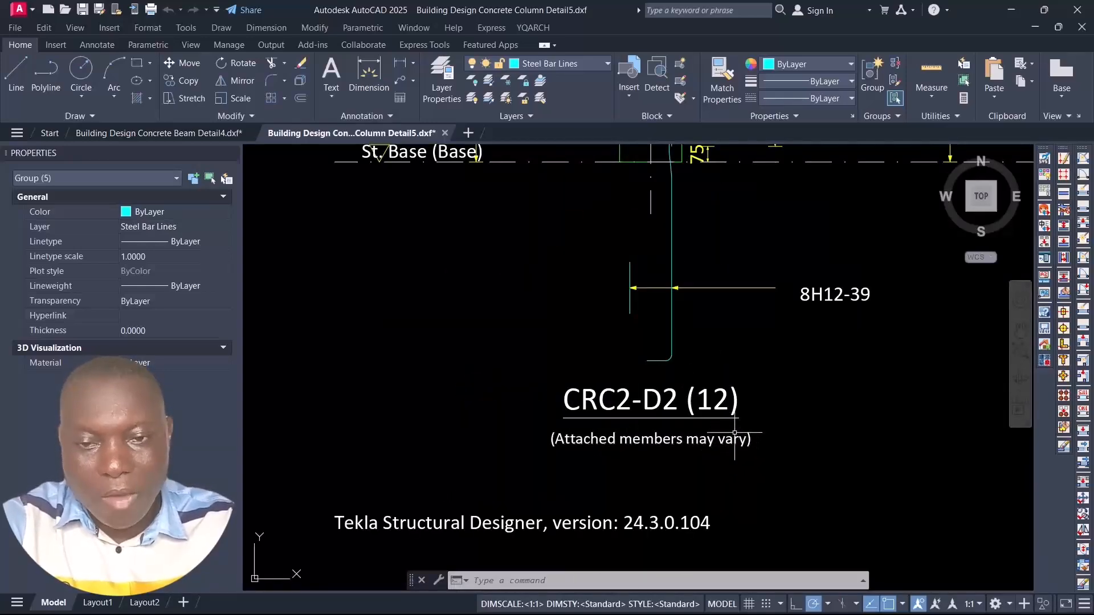
{"action": "scroll", "coordinate": [677, 349], "scroll_direction": "down", "scroll_amount": 6}
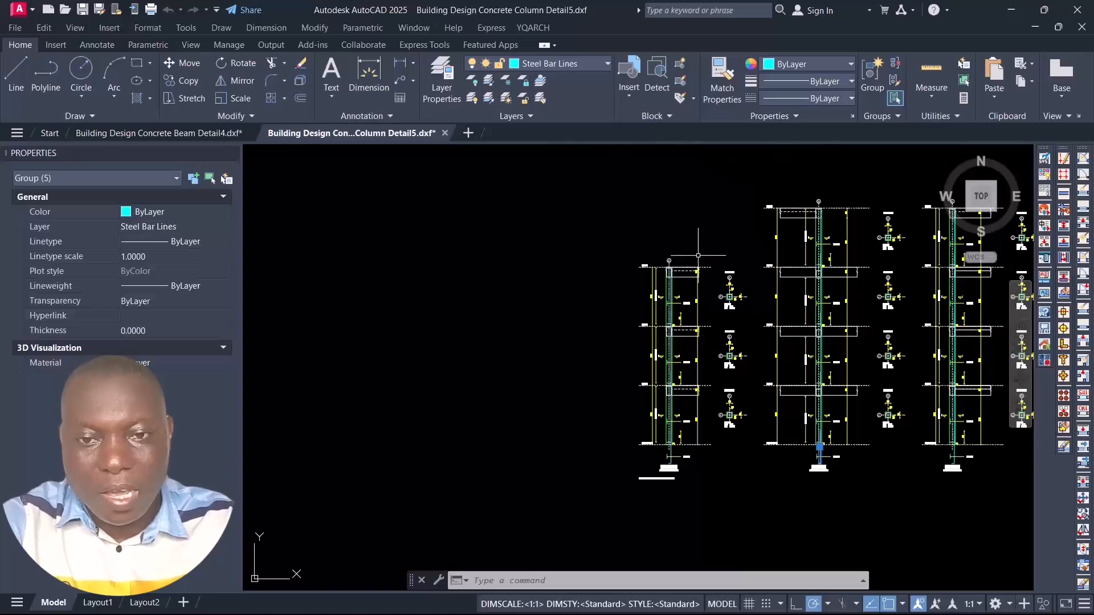
Step: Compare the four grouped column elevations across the sheet
{"action": "scroll", "coordinate": [683, 369], "scroll_direction": "up", "scroll_amount": 4}
{"action": "scroll", "coordinate": [674, 294], "scroll_direction": "down", "scroll_amount": 5}
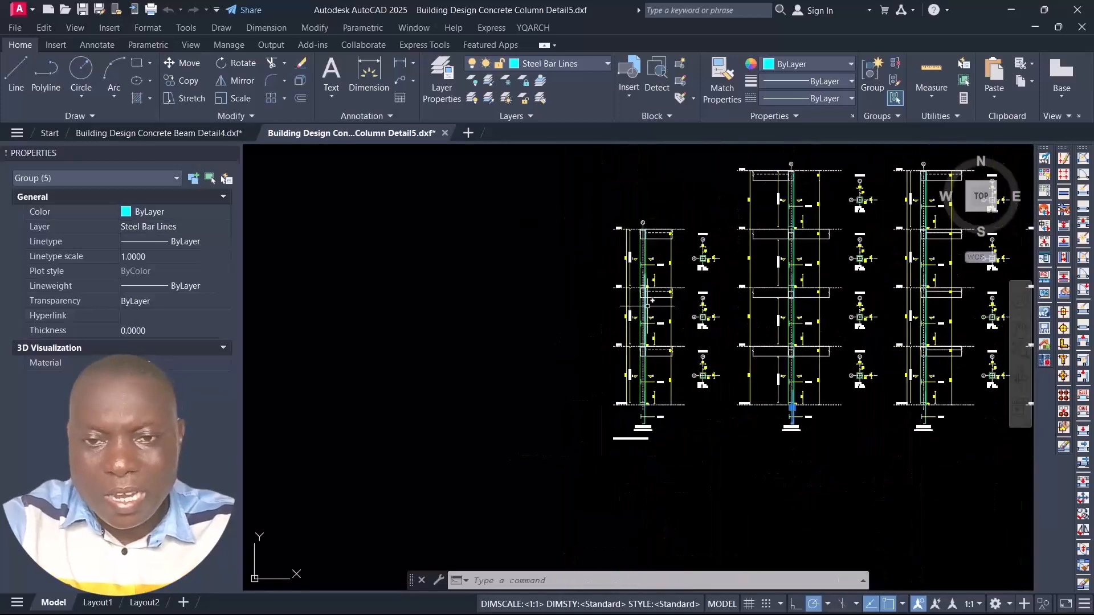
{"action": "scroll", "coordinate": [675, 293], "scroll_direction": "up", "scroll_amount": 3}
{"action": "scroll", "coordinate": [661, 274], "scroll_direction": "down", "scroll_amount": 4}
{"action": "scroll", "coordinate": [667, 296], "scroll_direction": "up", "scroll_amount": 2}
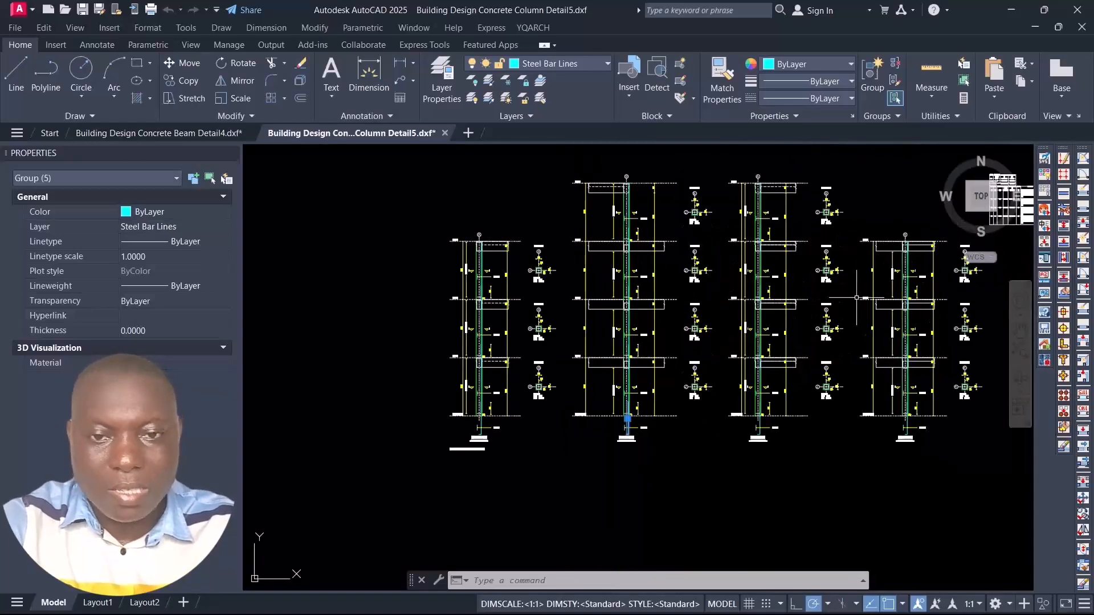
{"action": "scroll", "coordinate": [681, 347], "scroll_direction": "down", "scroll_amount": 4}
{"action": "scroll", "coordinate": [562, 321], "scroll_direction": "up", "scroll_amount": 3}
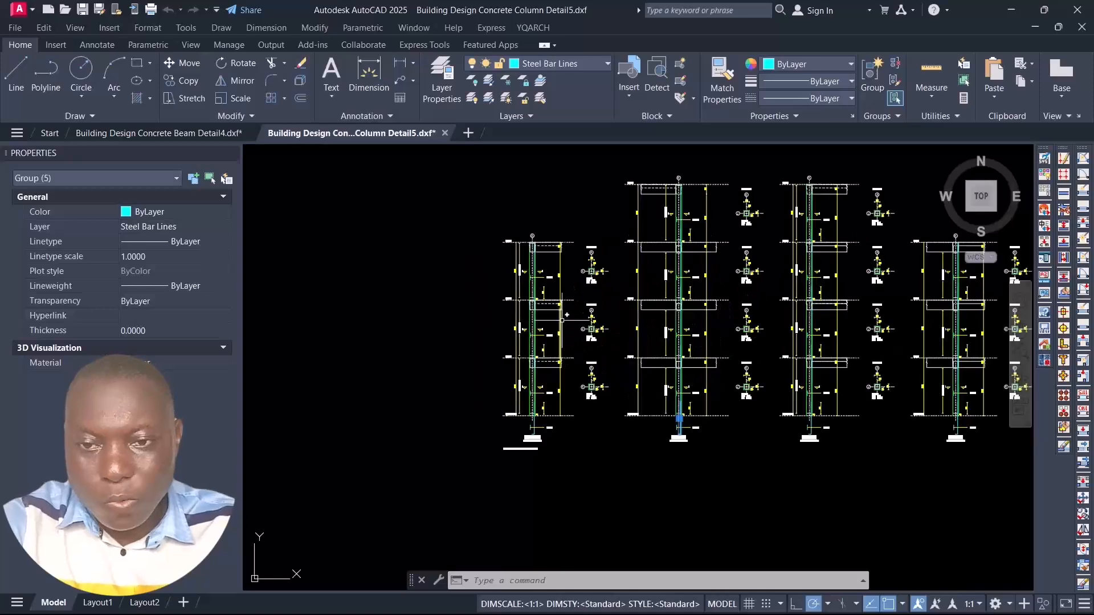
Step: Inspect the storey levels of column CRC2-D2 alongside its cross-sections A-A, B-B and C-C
{"action": "scroll", "coordinate": [568, 258], "scroll_direction": "up", "scroll_amount": 5}
{"action": "scroll", "coordinate": [615, 285], "scroll_direction": "down", "scroll_amount": 4}
{"action": "scroll", "coordinate": [648, 286], "scroll_direction": "up", "scroll_amount": 4}
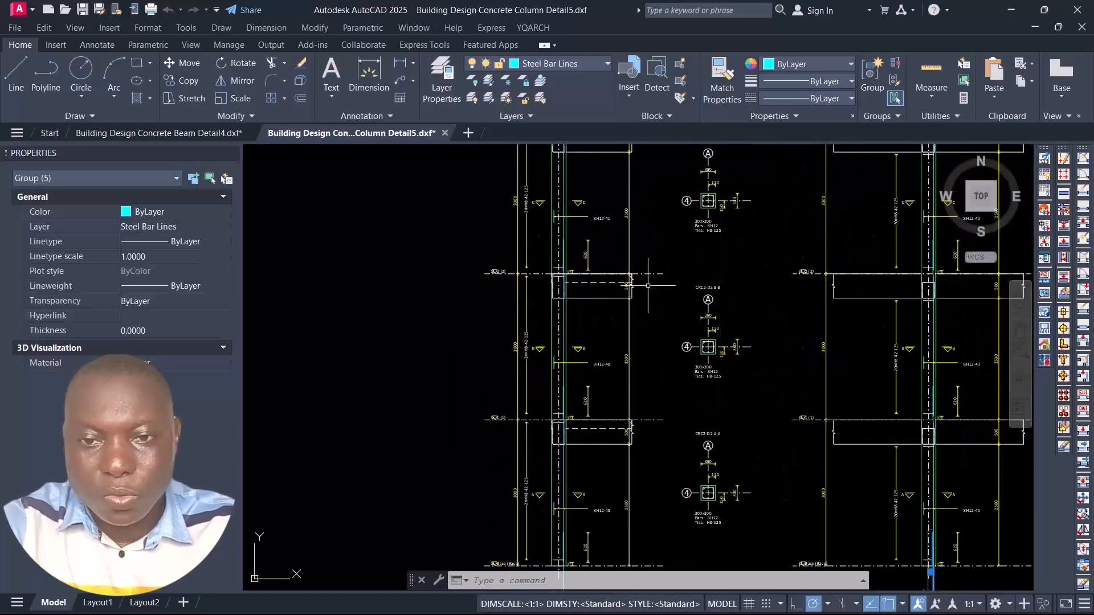
{"action": "scroll", "coordinate": [648, 286], "scroll_direction": "down", "scroll_amount": 2}
{"action": "scroll", "coordinate": [648, 286], "scroll_direction": "up", "scroll_amount": 5}
{"action": "scroll", "coordinate": [684, 262], "scroll_direction": "down", "scroll_amount": 4}
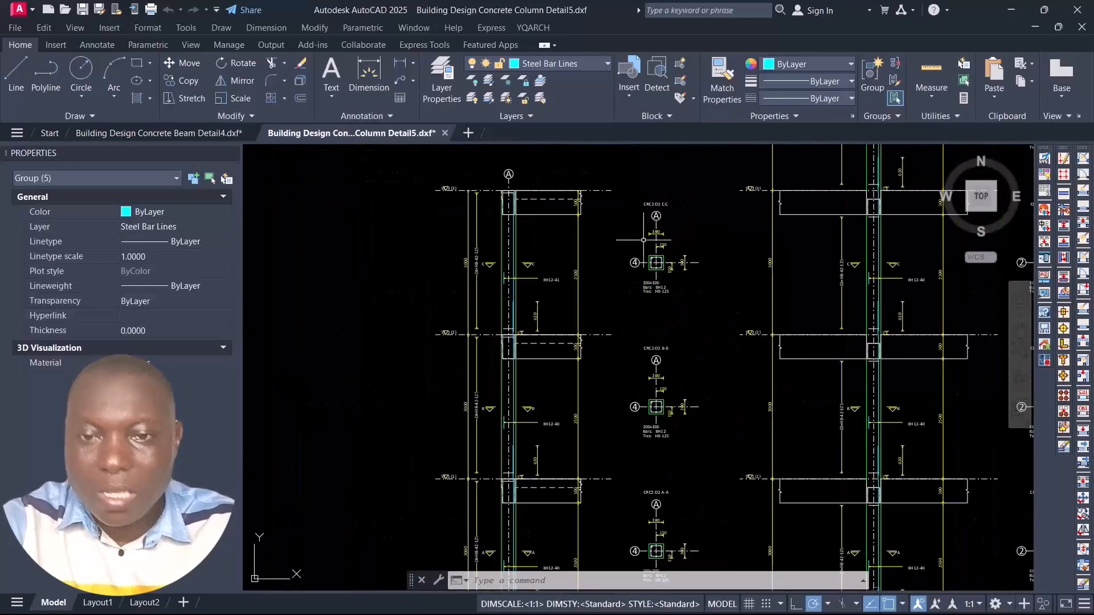
Step: Look over the remaining column elevations and the full extent of the column detail sheet
{"action": "scroll", "coordinate": [900, 230], "scroll_direction": "down", "scroll_amount": 3}
{"action": "scroll", "coordinate": [871, 231], "scroll_direction": "down", "scroll_amount": 2}
{"action": "scroll", "coordinate": [826, 274], "scroll_direction": "up", "scroll_amount": 4}
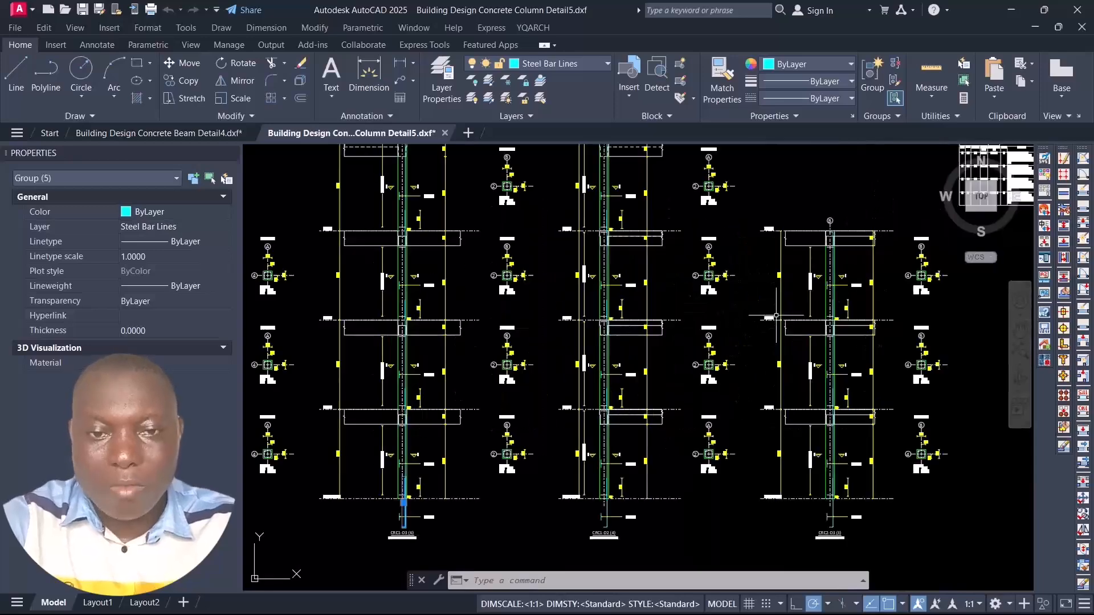
{"action": "scroll", "coordinate": [711, 249], "scroll_direction": "down", "scroll_amount": 4}
{"action": "scroll", "coordinate": [672, 256], "scroll_direction": "up", "scroll_amount": 5}
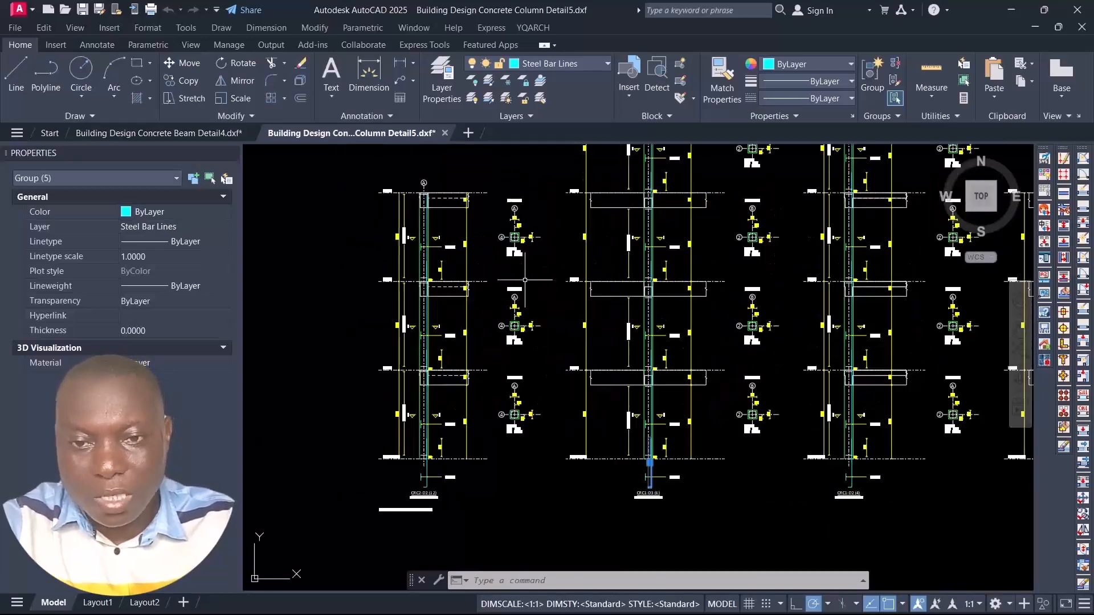
{"action": "scroll", "coordinate": [647, 262], "scroll_direction": "down", "scroll_amount": 5}
{"action": "scroll", "coordinate": [647, 261], "scroll_direction": "down", "scroll_amount": 2}
{"action": "scroll", "coordinate": [618, 268], "scroll_direction": "up", "scroll_amount": 2}
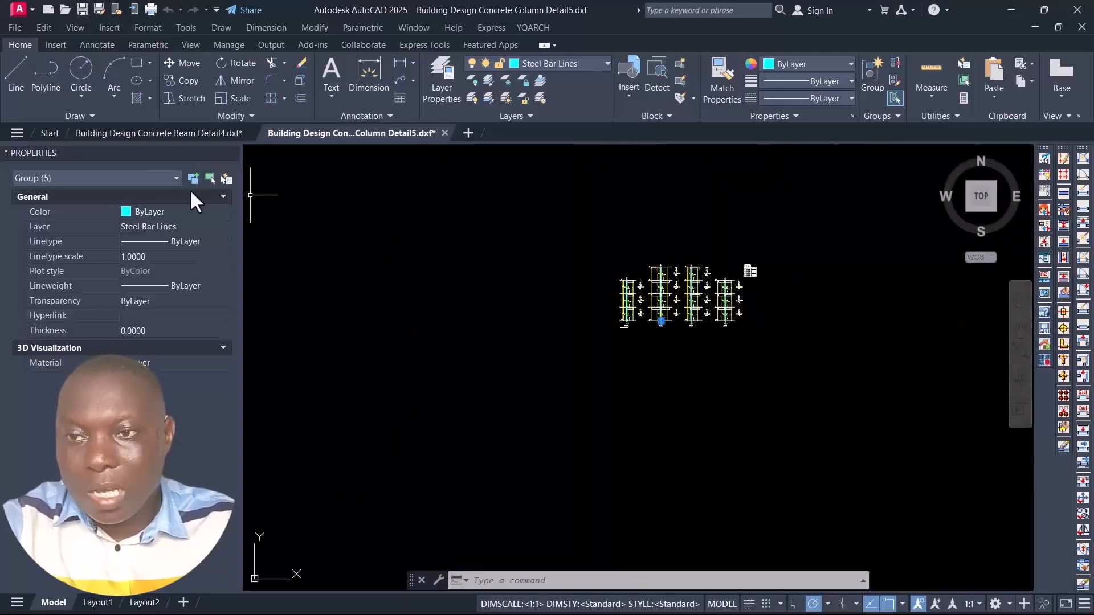
Step: Check the Building Design Concrete Beam Detail4 drawing, and return to the Concrete Column Detail5 drawing to compare their layouts
{"action": "left_click", "coordinate": [139, 136]}
{"action": "scroll", "coordinate": [522, 307], "scroll_direction": "down", "scroll_amount": 2}
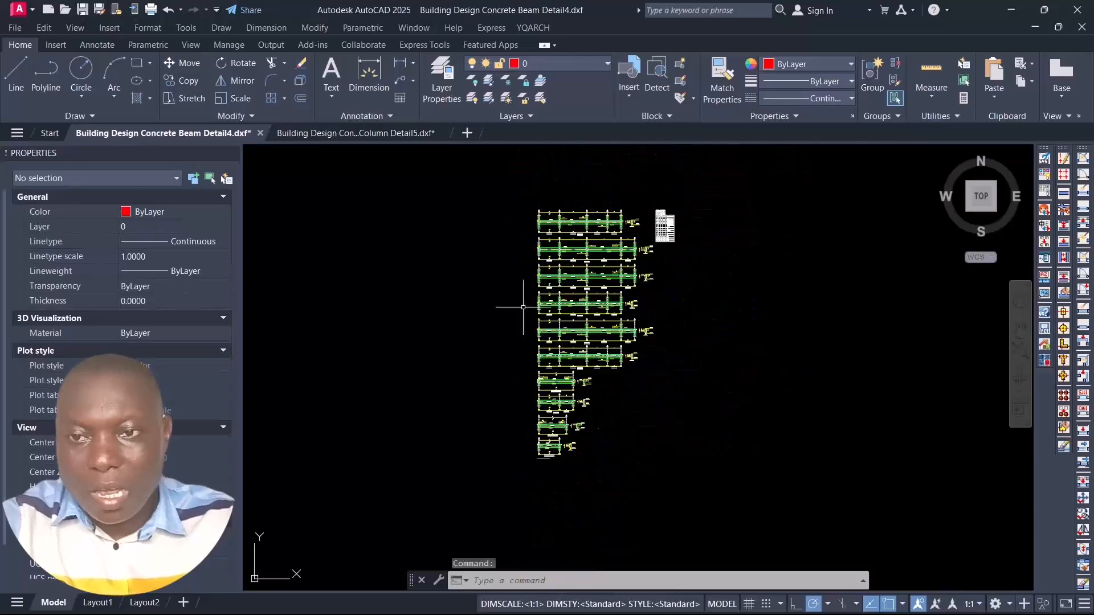
{"action": "left_click", "coordinate": [350, 130]}
{"action": "scroll", "coordinate": [757, 310], "scroll_direction": "up", "scroll_amount": 4}
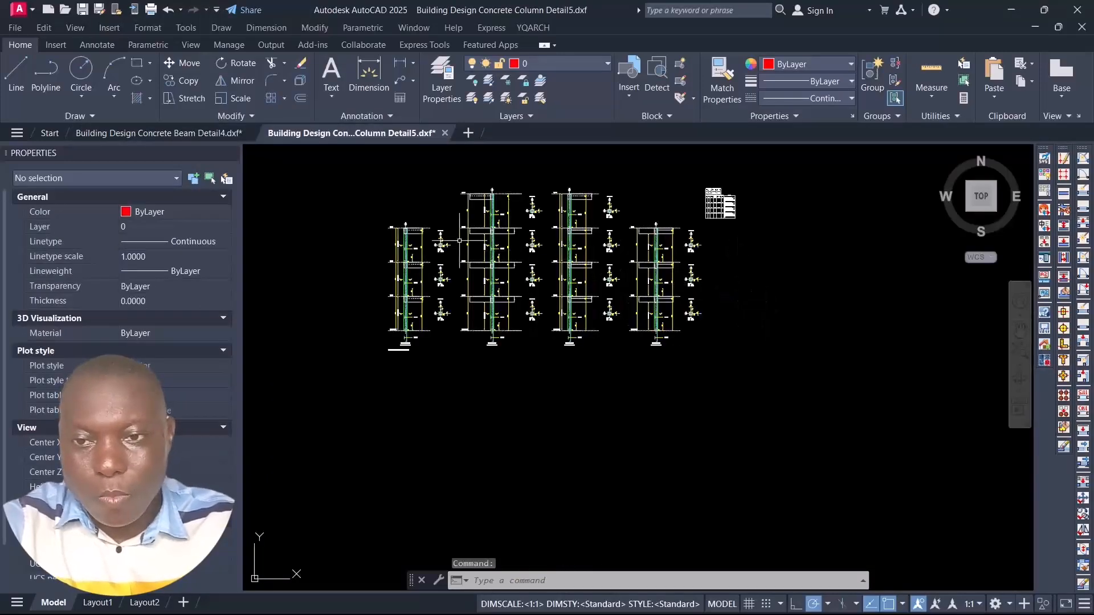
{"action": "scroll", "coordinate": [459, 240], "scroll_direction": "up", "scroll_amount": 3}
{"action": "scroll", "coordinate": [570, 257], "scroll_direction": "down", "scroll_amount": 2}
{"action": "scroll", "coordinate": [684, 274], "scroll_direction": "up", "scroll_amount": 2}
{"action": "scroll", "coordinate": [750, 284], "scroll_direction": "down", "scroll_amount": 2}
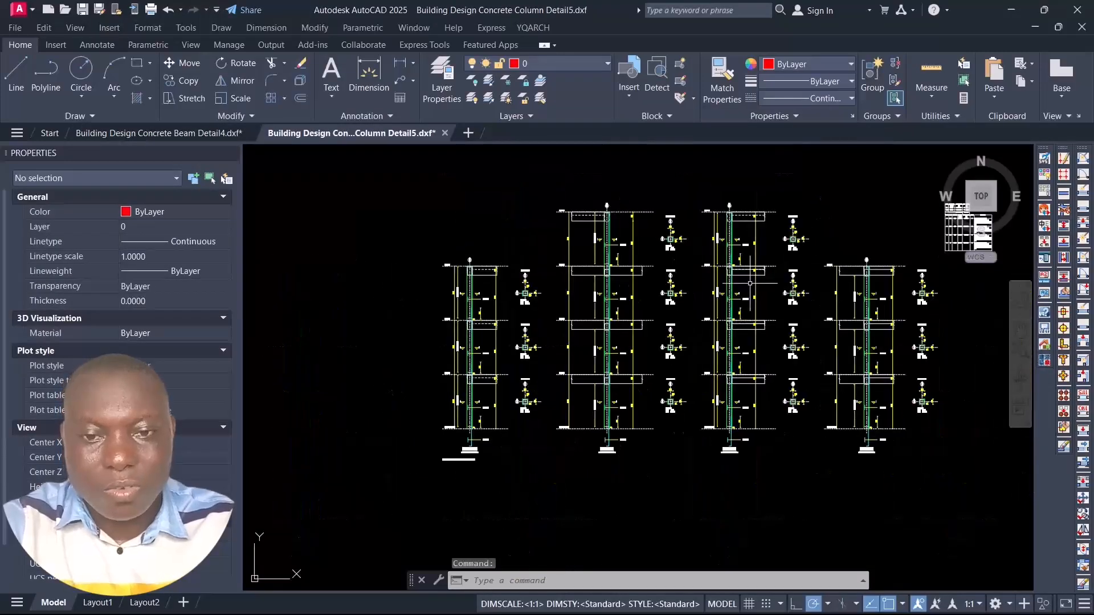
Step: Examine the bar marks, lap lengths, tie labels and beam depths in column CRC2-D2's elevation
{"action": "scroll", "coordinate": [569, 299], "scroll_direction": "up", "scroll_amount": 6}
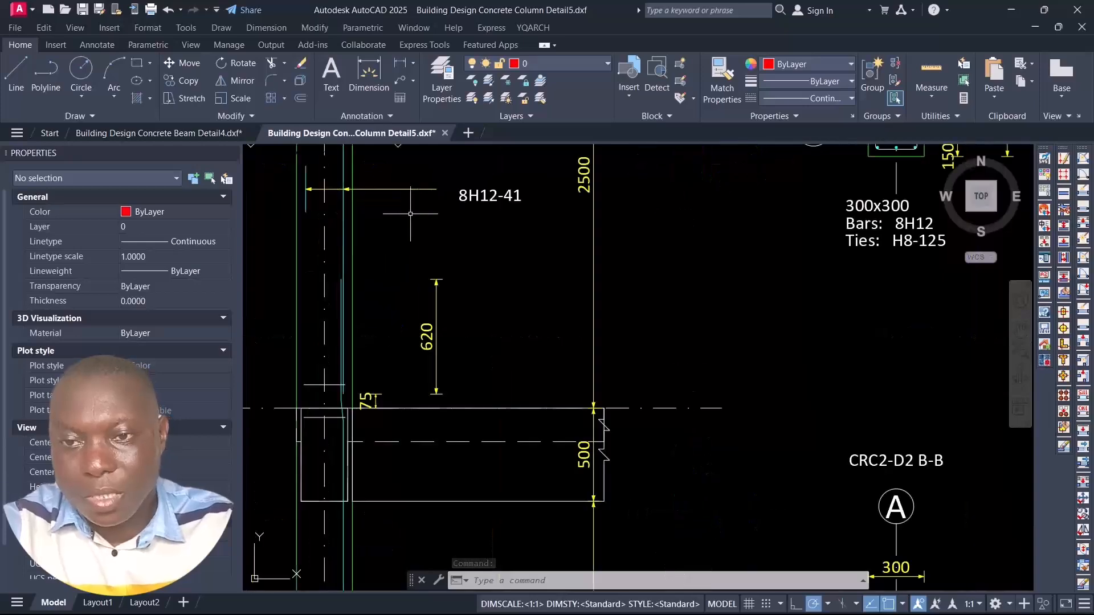
{"action": "scroll", "coordinate": [537, 265], "scroll_direction": "down", "scroll_amount": 5}
{"action": "scroll", "coordinate": [541, 356], "scroll_direction": "up", "scroll_amount": 2}
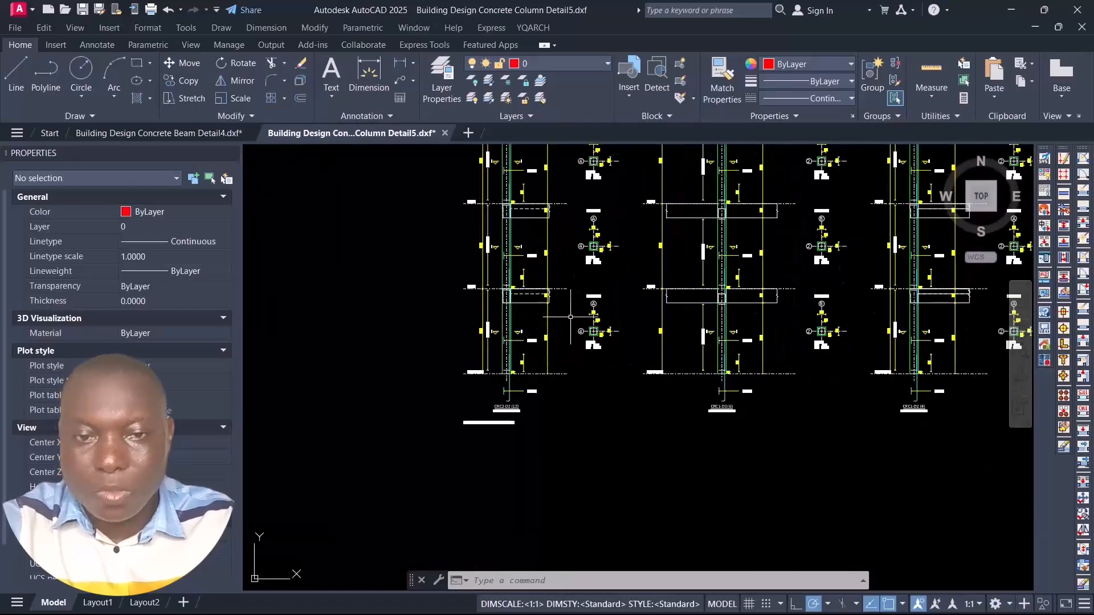
{"action": "scroll", "coordinate": [594, 331], "scroll_direction": "up", "scroll_amount": 5}
{"action": "scroll", "coordinate": [490, 254], "scroll_direction": "down", "scroll_amount": 6}
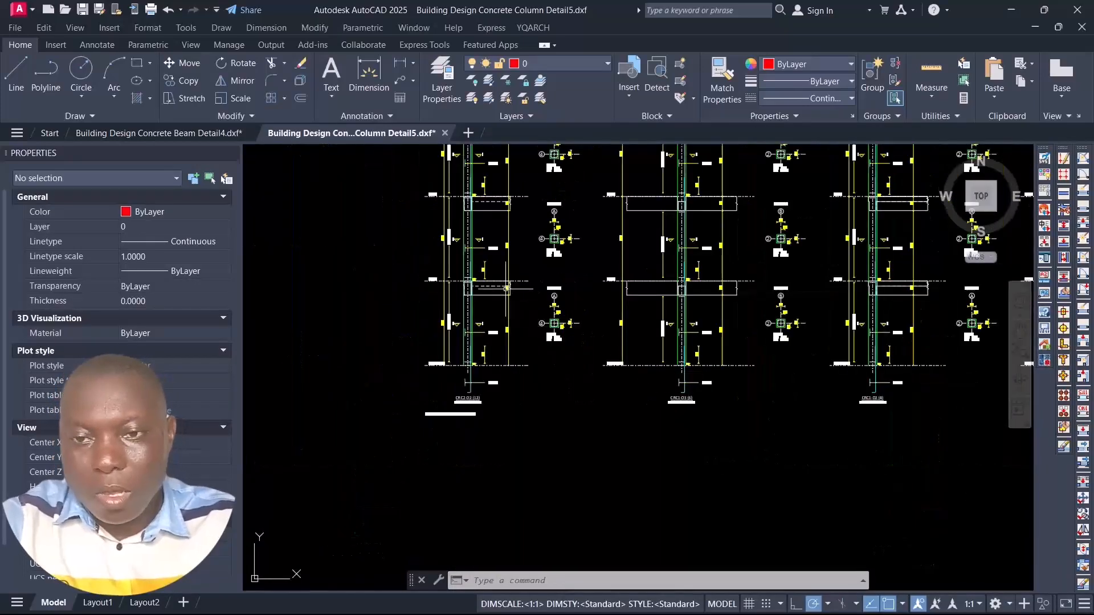
{"action": "scroll", "coordinate": [490, 255], "scroll_direction": "up", "scroll_amount": 3}
{"action": "scroll", "coordinate": [491, 254], "scroll_direction": "up", "scroll_amount": 8}
{"action": "scroll", "coordinate": [463, 288], "scroll_direction": "down", "scroll_amount": 4}
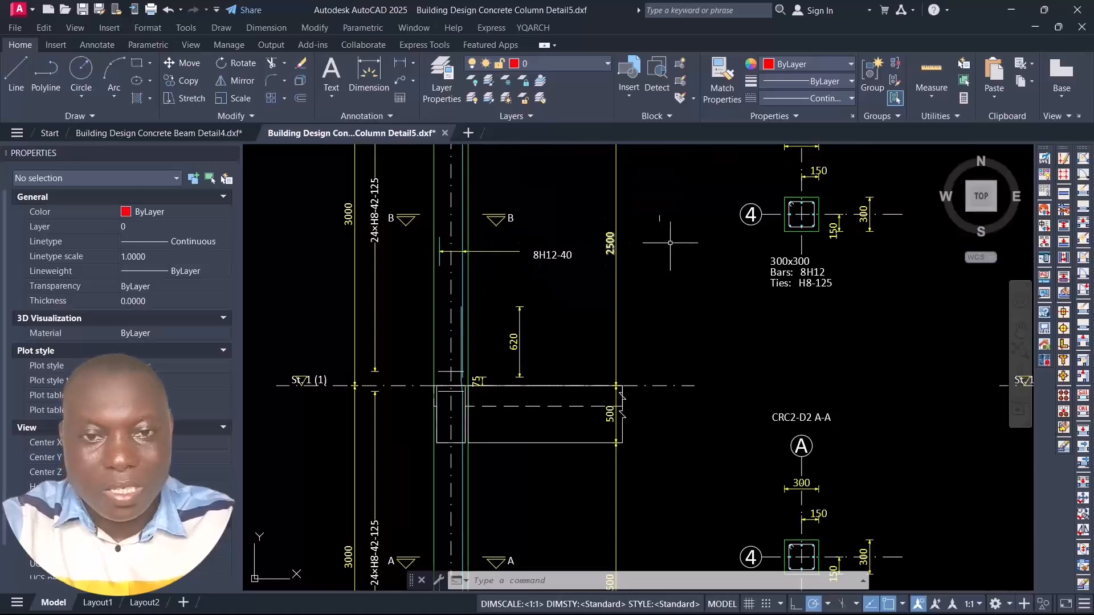
Step: Read the size, main bars and ties in CRC2-D2's cross-sections C-C and B-B
{"action": "scroll", "coordinate": [670, 243], "scroll_direction": "down", "scroll_amount": 5}
{"action": "scroll", "coordinate": [698, 177], "scroll_direction": "up", "scroll_amount": 4}
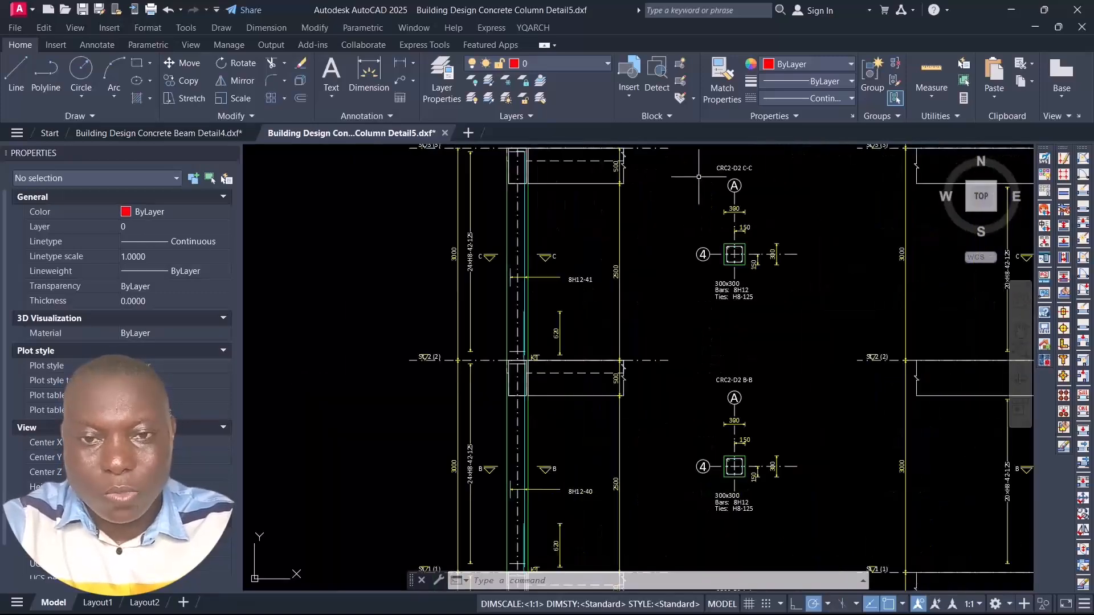
{"action": "scroll", "coordinate": [723, 250], "scroll_direction": "up", "scroll_amount": 5}
{"action": "scroll", "coordinate": [723, 259], "scroll_direction": "down", "scroll_amount": 3}
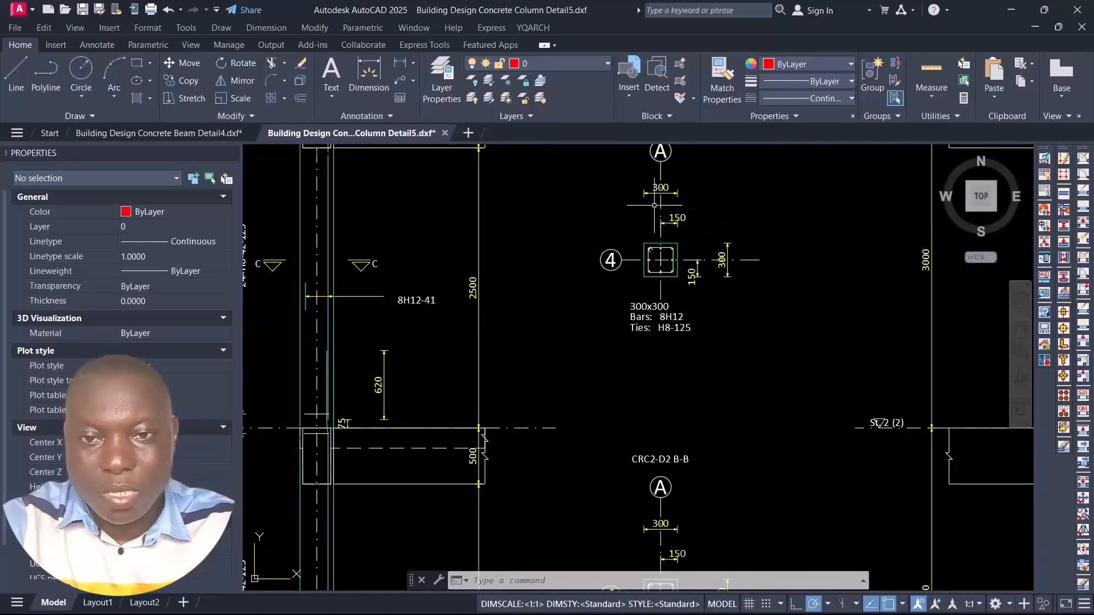
{"action": "scroll", "coordinate": [654, 205], "scroll_direction": "down", "scroll_amount": 3}
{"action": "scroll", "coordinate": [654, 205], "scroll_direction": "up", "scroll_amount": 3}
{"action": "scroll", "coordinate": [487, 301], "scroll_direction": "down", "scroll_amount": 5}
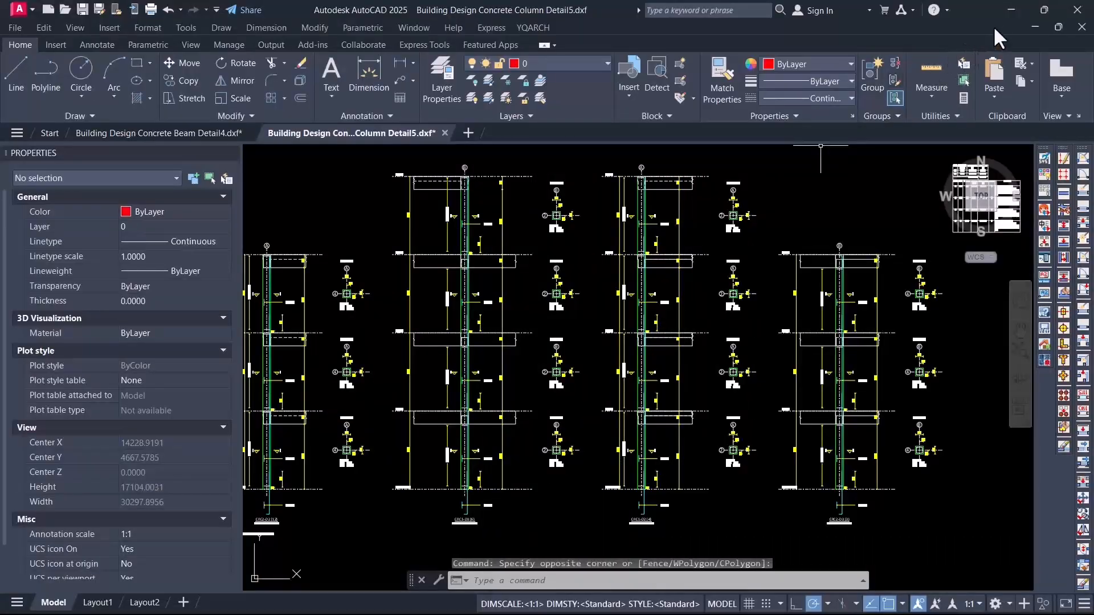
Step: Switch to Tekla Structural Designer, close Drawing Management and view the 3D design status model
{"action": "left_click", "coordinate": [1010, 10]}
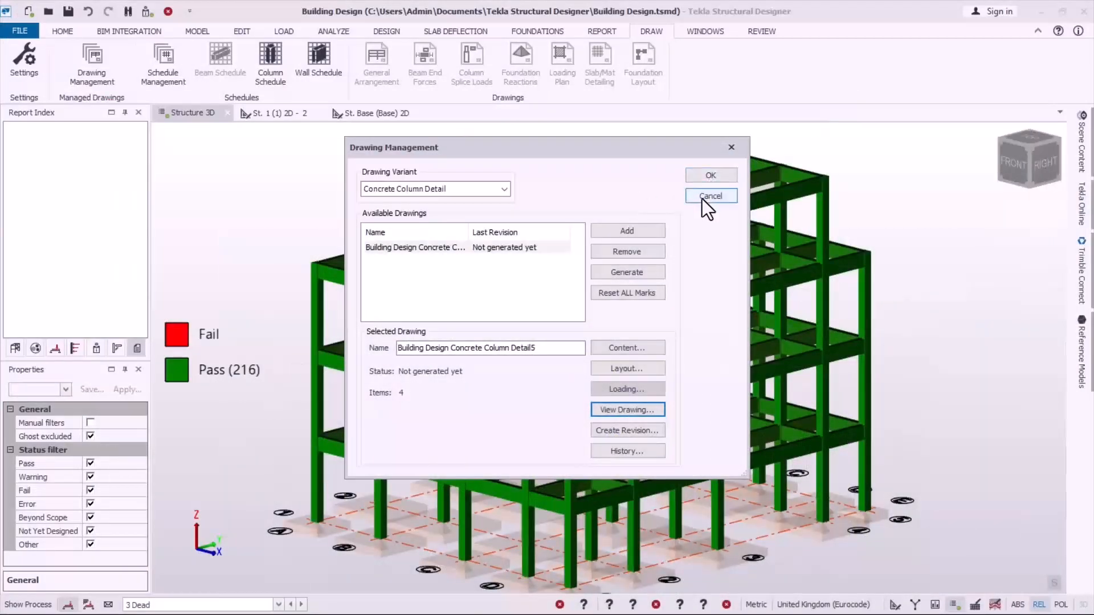
{"action": "left_click", "coordinate": [731, 149]}
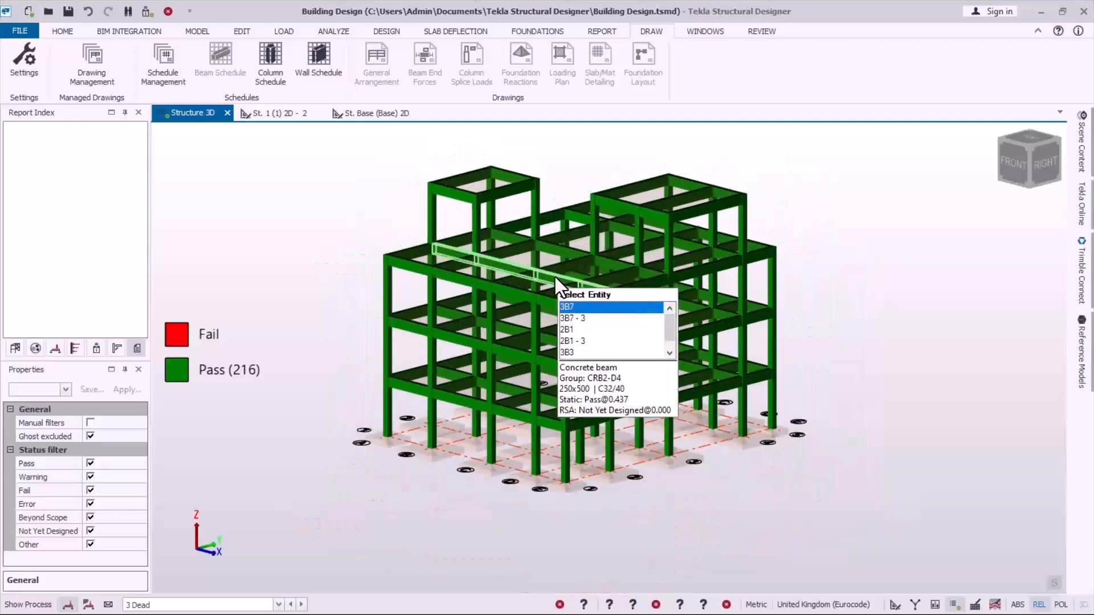
{"action": "scroll", "coordinate": [577, 147], "scroll_direction": "up", "scroll_amount": 2}
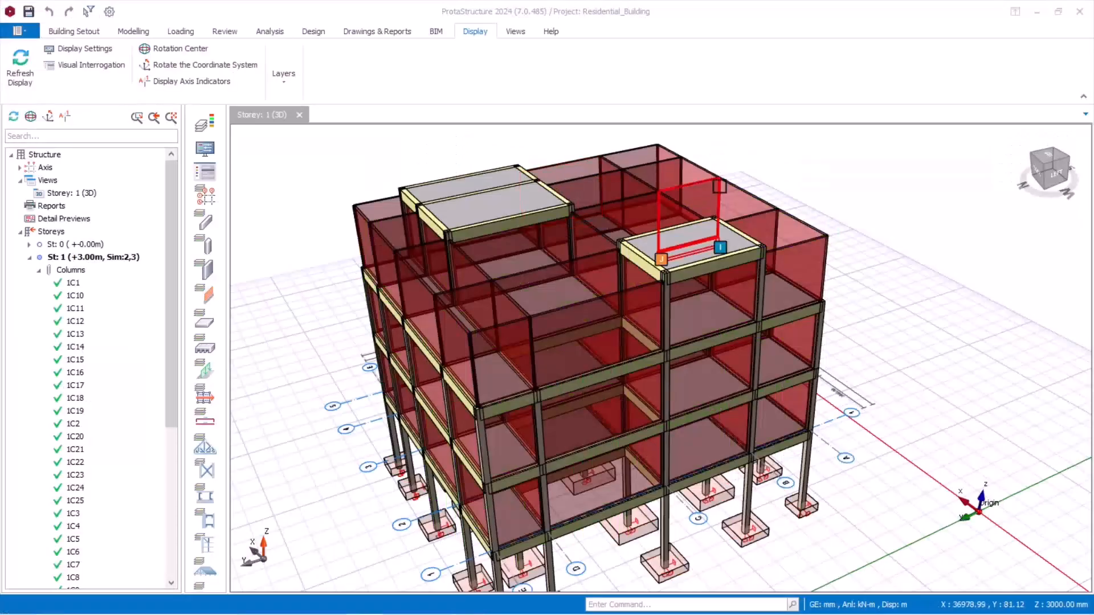
{"action": "scroll", "coordinate": [661, 353], "scroll_direction": "down", "scroll_amount": 2}
{"action": "middle_click_drag", "start_coordinate": [655, 353], "coordinate": [691, 356]}
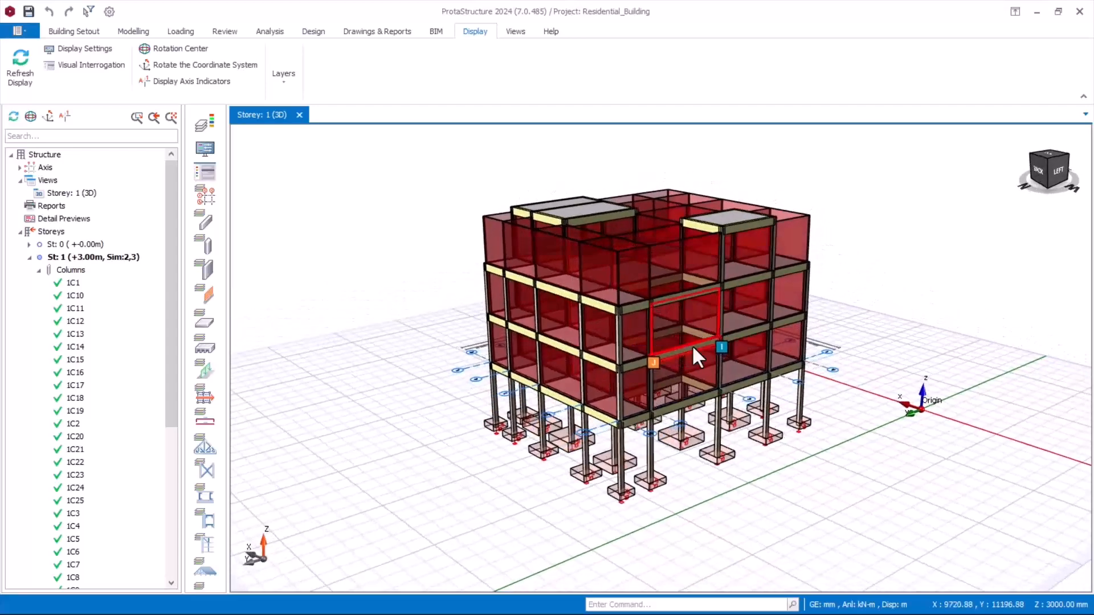
Step: In ProtaStructure, collapse the storey 1 column list, save the project and view the 3D building
{"action": "left_click", "coordinate": [38, 270]}
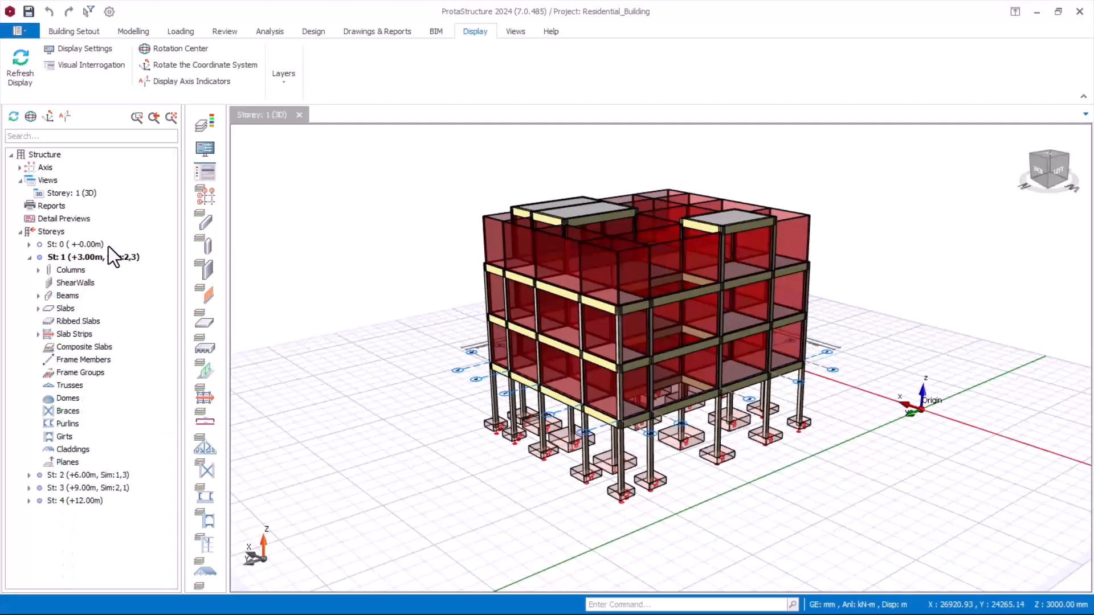
{"action": "left_click", "coordinate": [28, 11]}
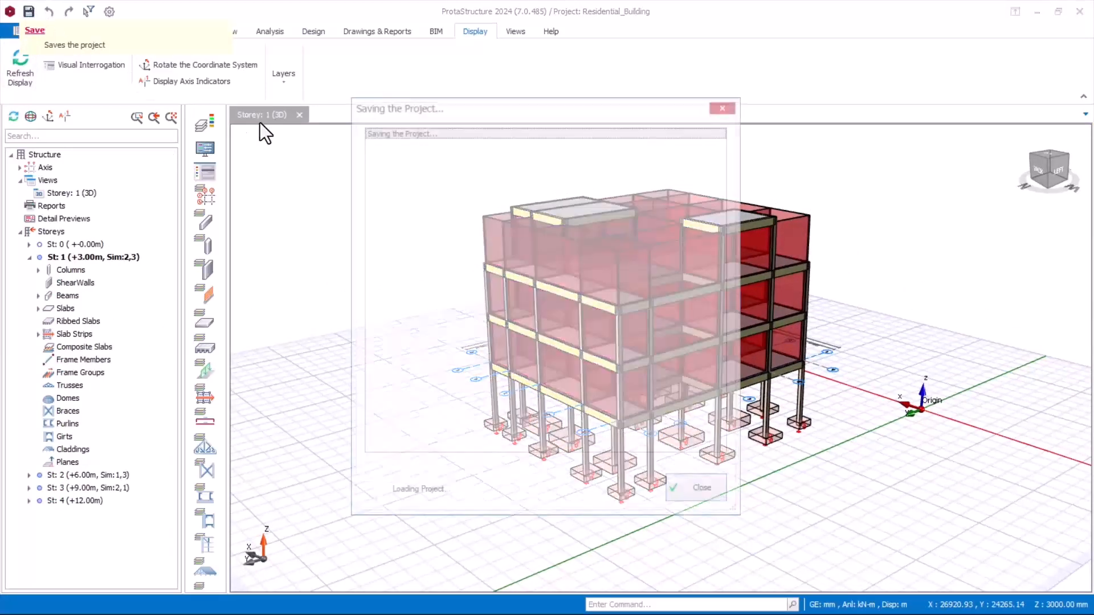
{"action": "scroll", "coordinate": [609, 239], "scroll_direction": "up", "scroll_amount": 1}
{"action": "scroll", "coordinate": [607, 227], "scroll_direction": "up", "scroll_amount": 1}
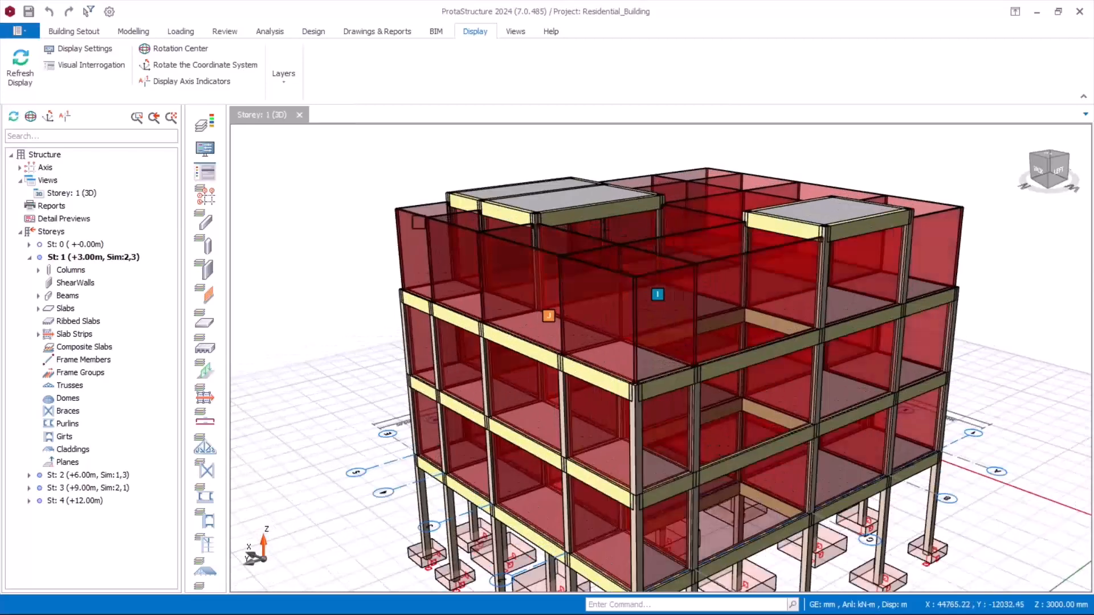
{"action": "scroll", "coordinate": [393, 220], "scroll_direction": "down", "scroll_amount": 1}
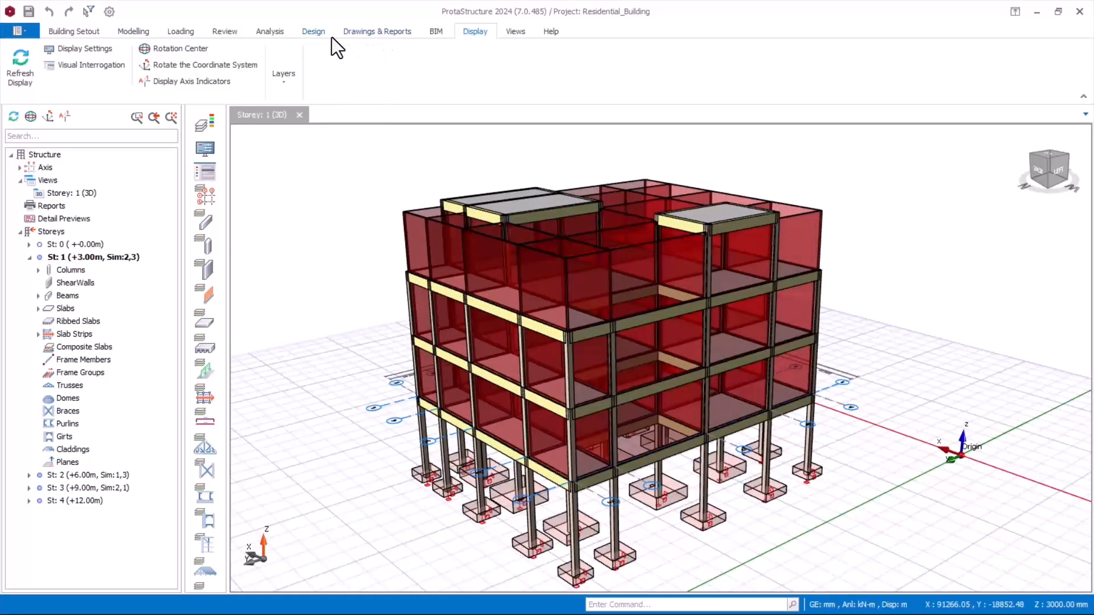
Step: Launch ProtaDetails for the Residential_Building project and open the Draw Details settings for automatic detail generation
{"action": "left_click", "coordinate": [386, 34]}
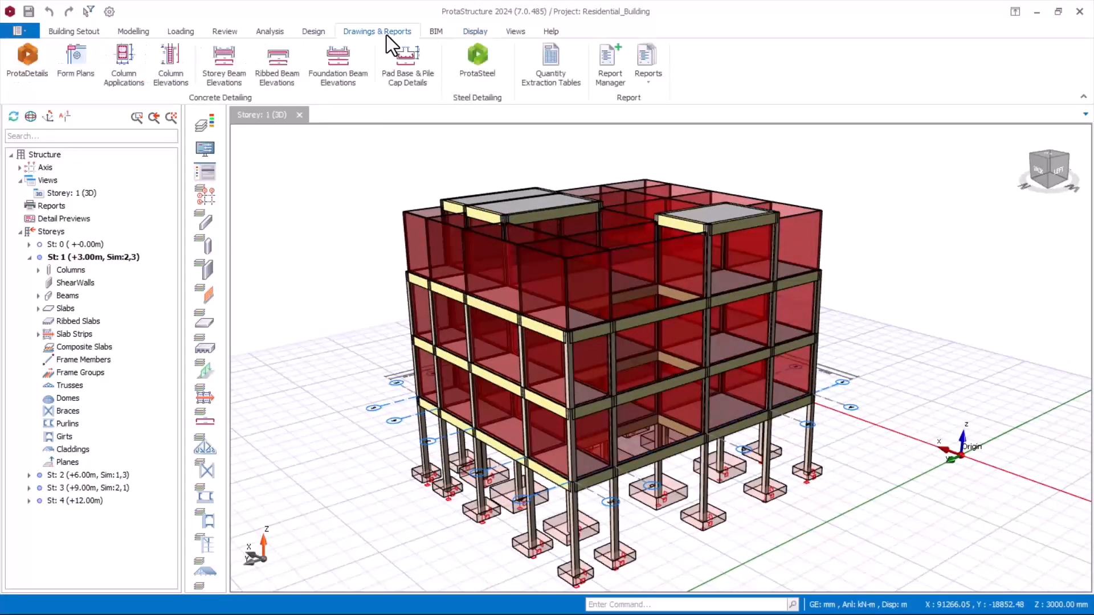
{"action": "left_click", "coordinate": [29, 69]}
{"action": "mouse_move", "coordinate": [493, 191]}
{"action": "left_click", "coordinate": [27, 57]}
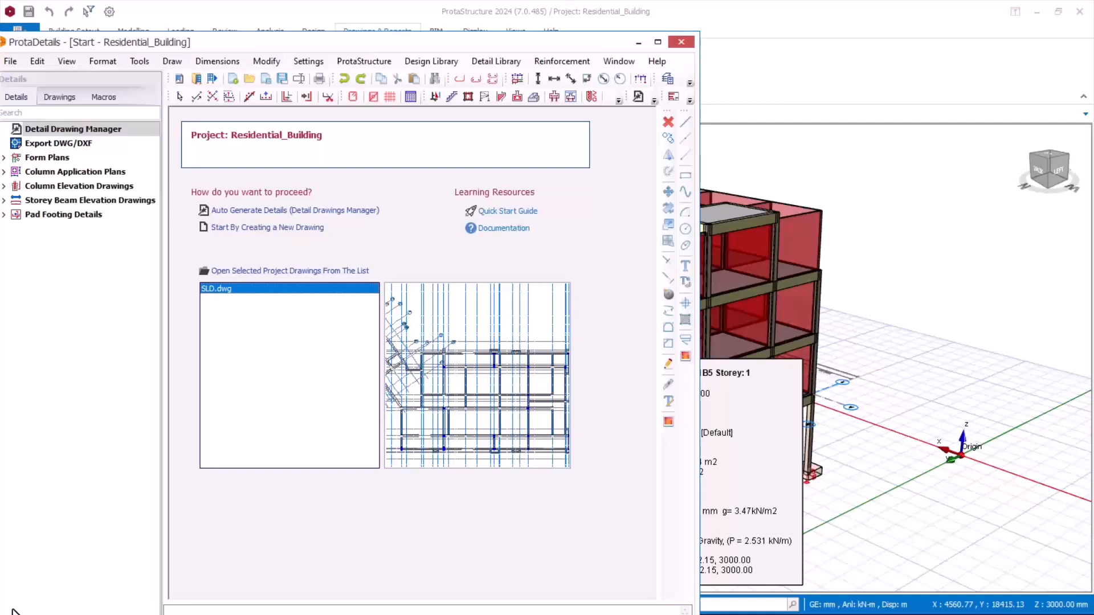
{"action": "left_click", "coordinate": [278, 227]}
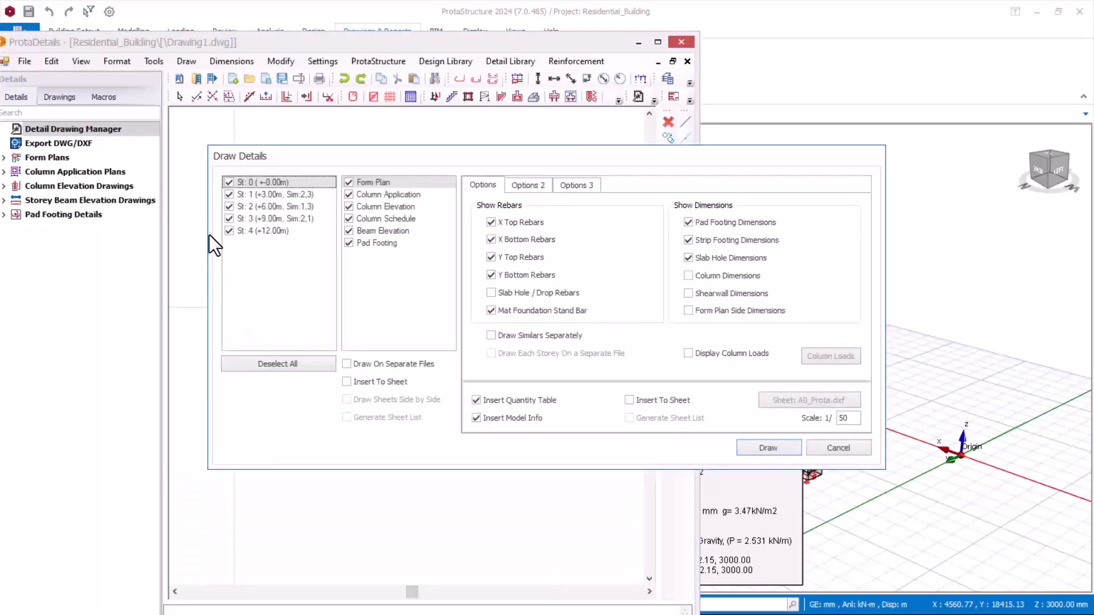
{"action": "left_click_drag", "start_coordinate": [532, 159], "coordinate": [478, 135]}
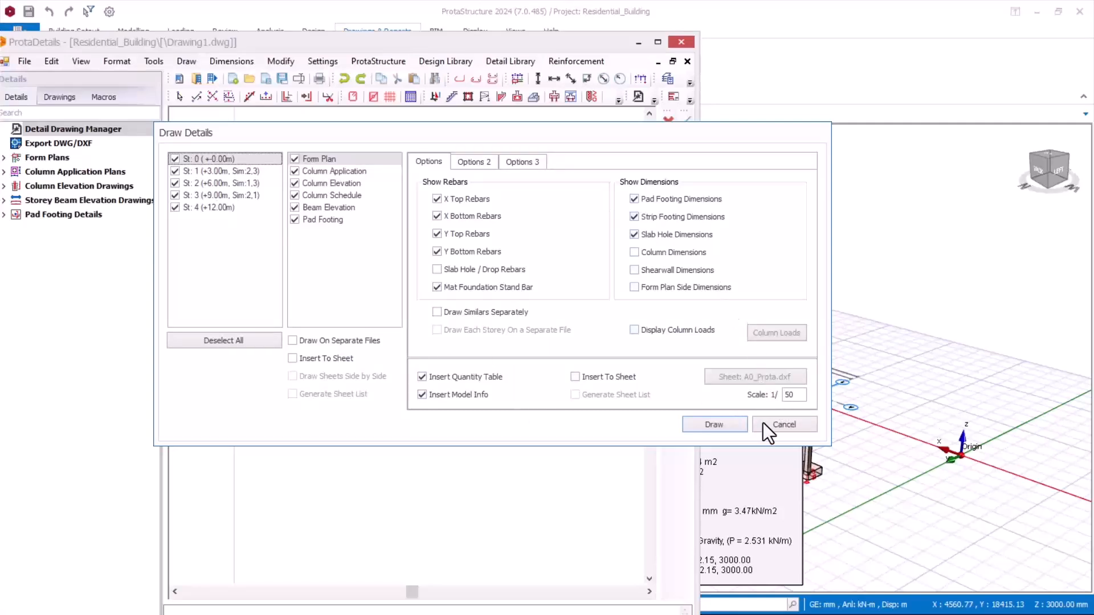
Step: Draw all selected detail types for storeys 0 to 4, maximize the ProtaDetails window and survey the generated drawings
{"action": "left_click", "coordinate": [724, 426]}
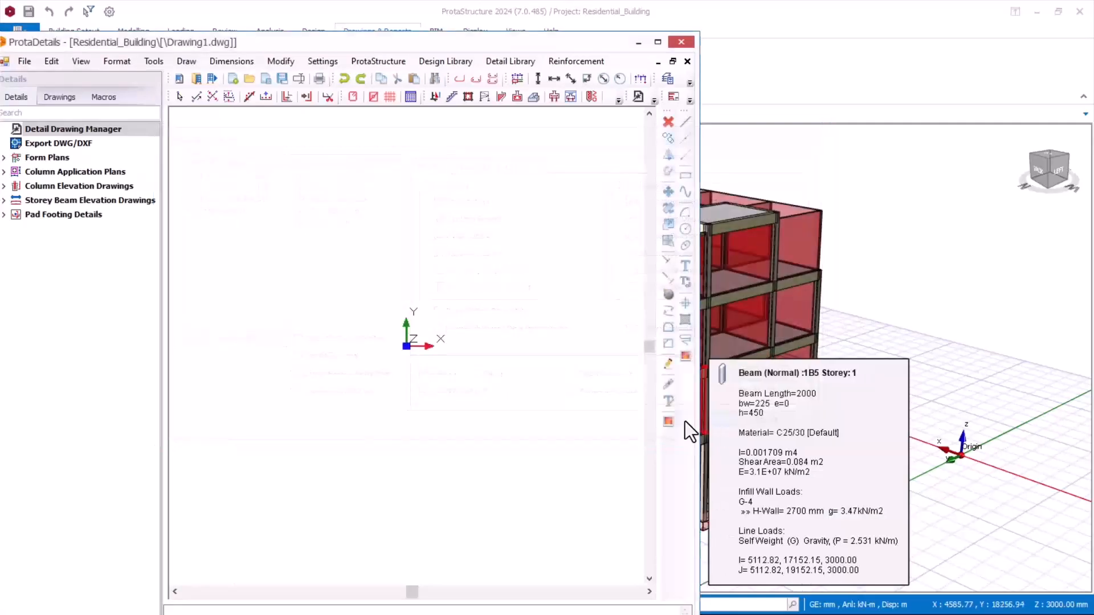
{"action": "left_click", "coordinate": [661, 45]}
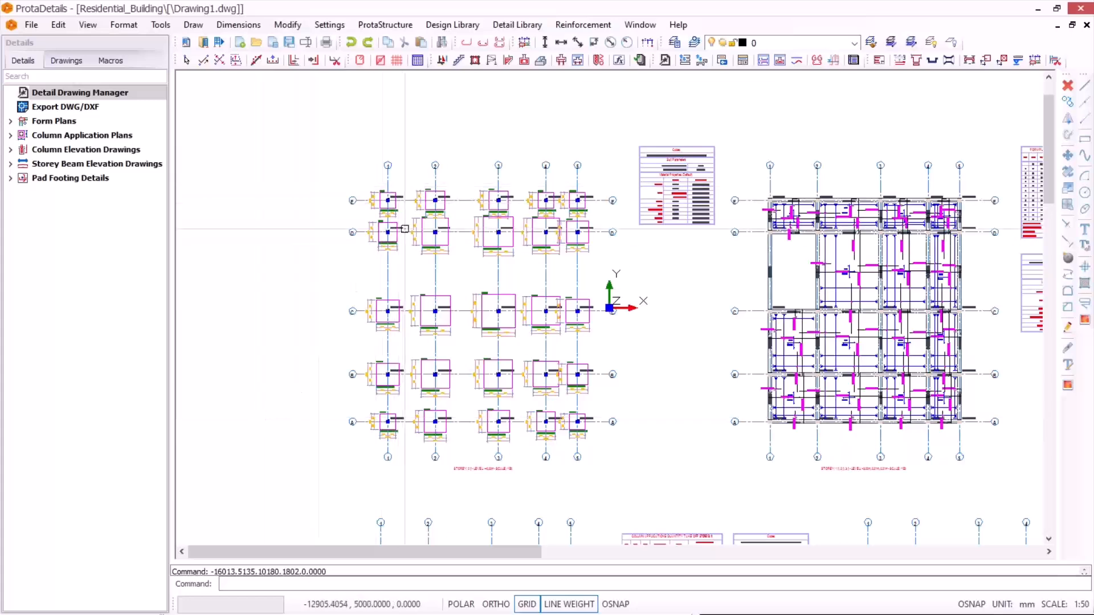
{"action": "scroll", "coordinate": [476, 260], "scroll_direction": "down", "scroll_amount": 5}
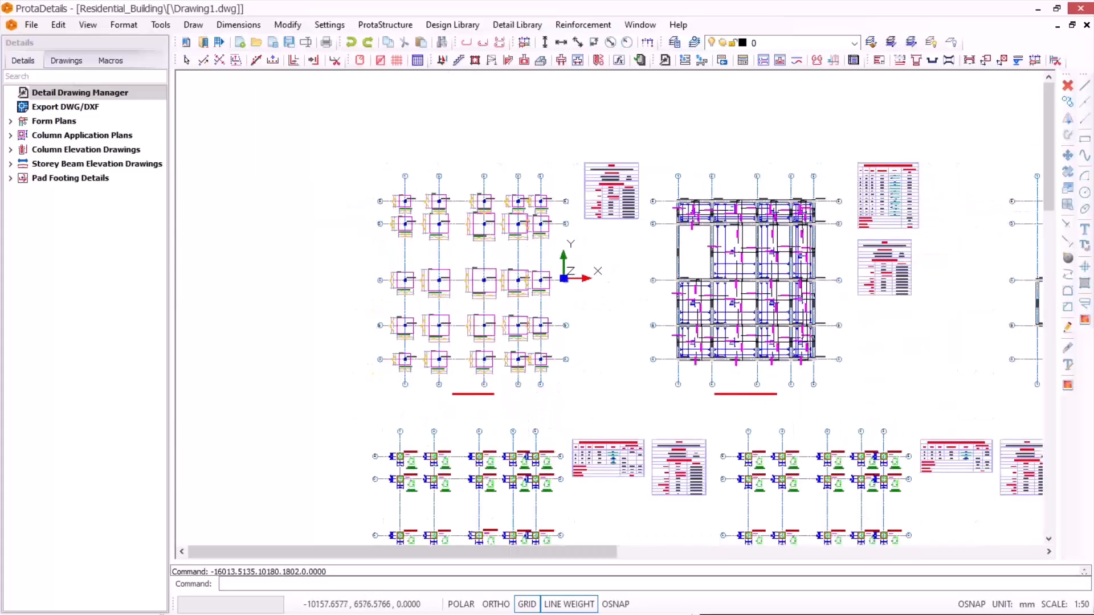
{"action": "scroll", "coordinate": [562, 357], "scroll_direction": "down", "scroll_amount": 5}
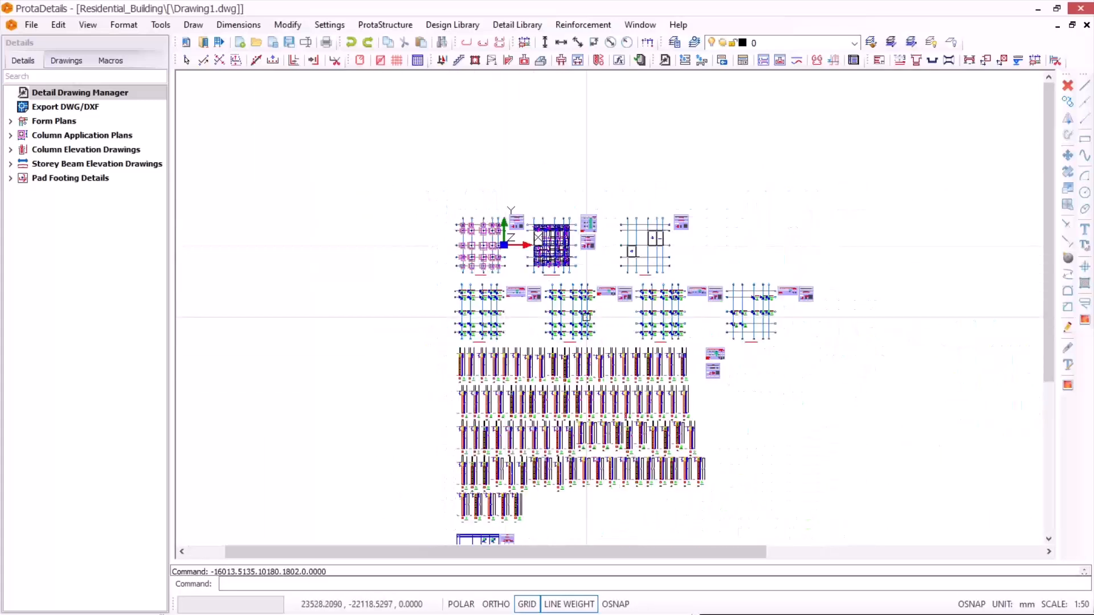
{"action": "scroll", "coordinate": [563, 318], "scroll_direction": "up", "scroll_amount": 6}
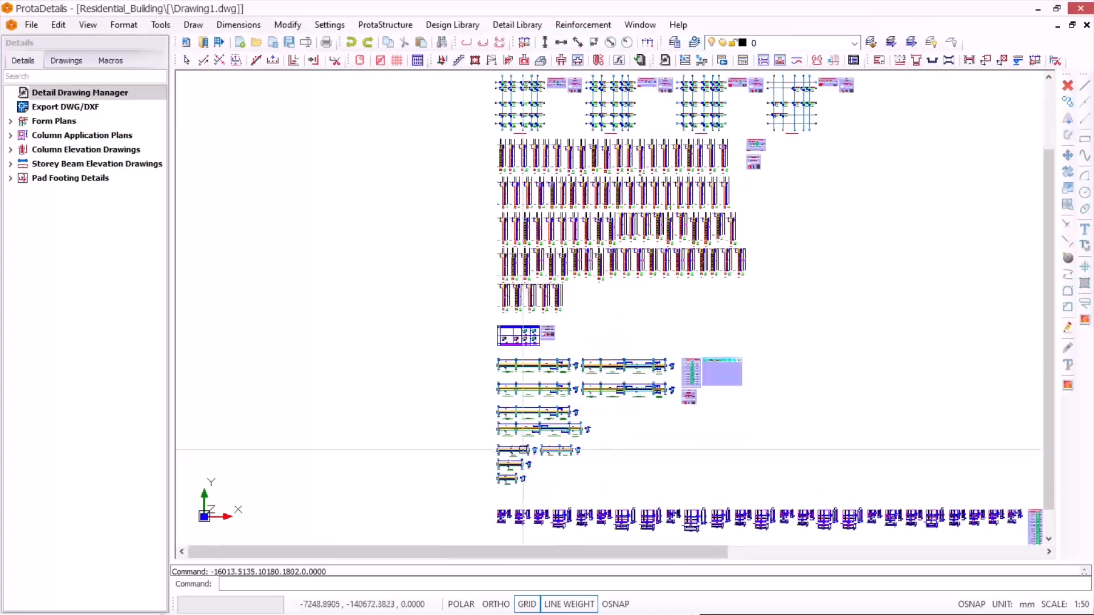
{"action": "scroll", "coordinate": [674, 264], "scroll_direction": "down", "scroll_amount": 4}
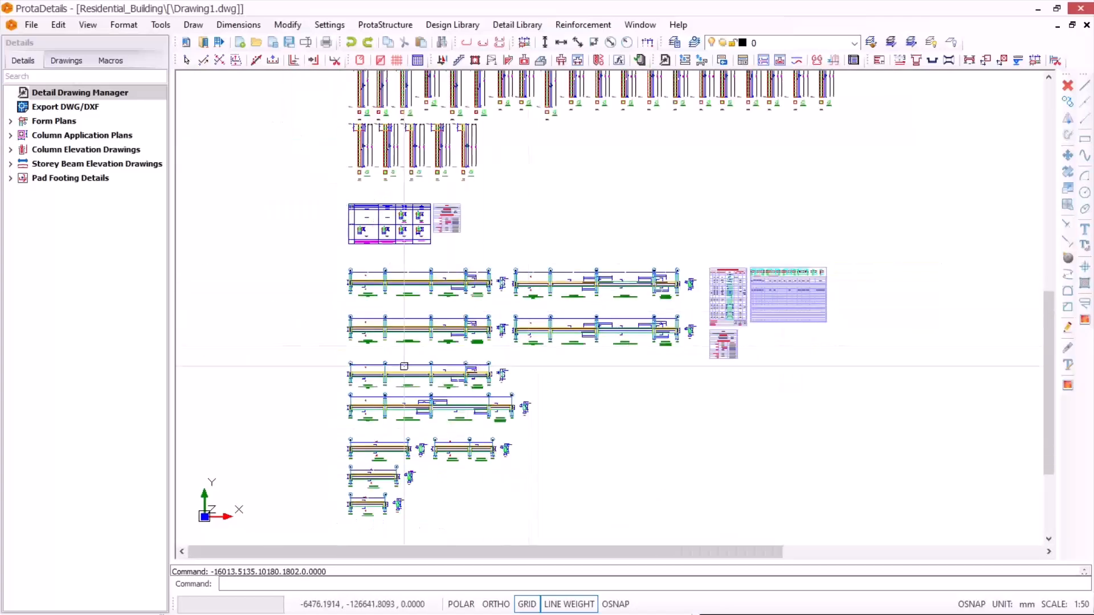
Step: Examine the rebar labels, dimensions and similar-beam notes on beam 1B1's elevation, and compare the overall beam elevation layout
{"action": "scroll", "coordinate": [358, 256], "scroll_direction": "up", "scroll_amount": 8}
{"action": "scroll", "coordinate": [359, 256], "scroll_direction": "up", "scroll_amount": 5}
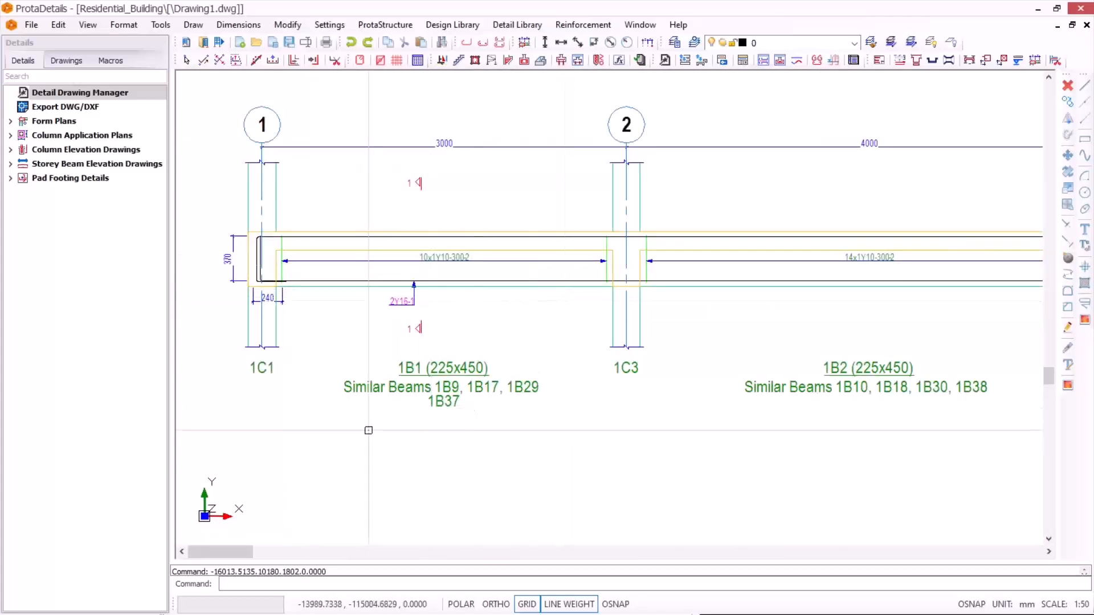
{"action": "scroll", "coordinate": [366, 399], "scroll_direction": "up", "scroll_amount": 3}
{"action": "scroll", "coordinate": [553, 318], "scroll_direction": "down", "scroll_amount": 2}
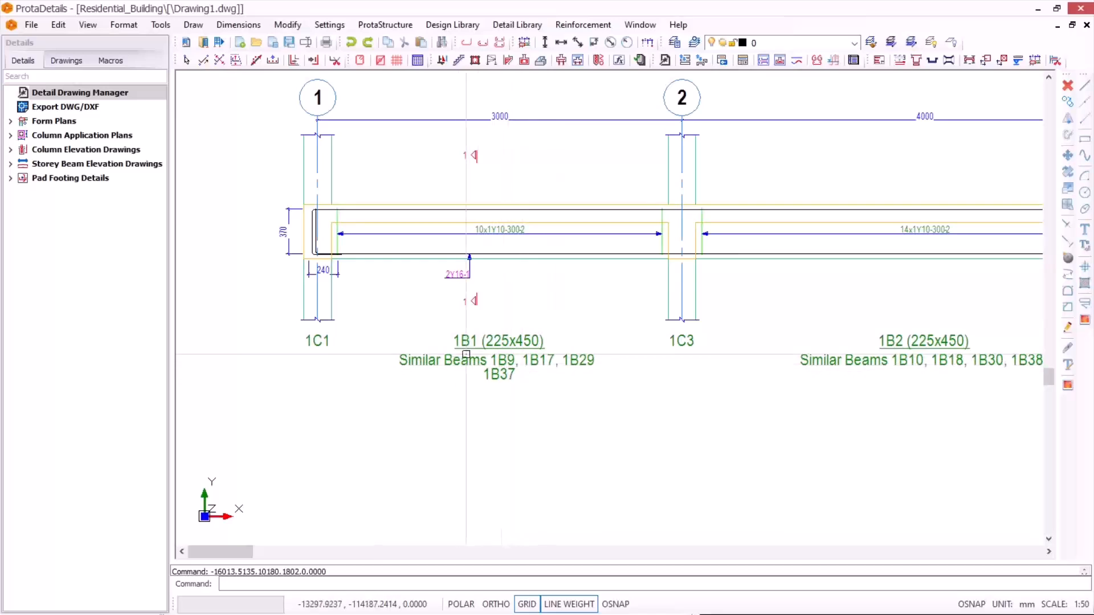
{"action": "scroll", "coordinate": [441, 348], "scroll_direction": "up", "scroll_amount": 2}
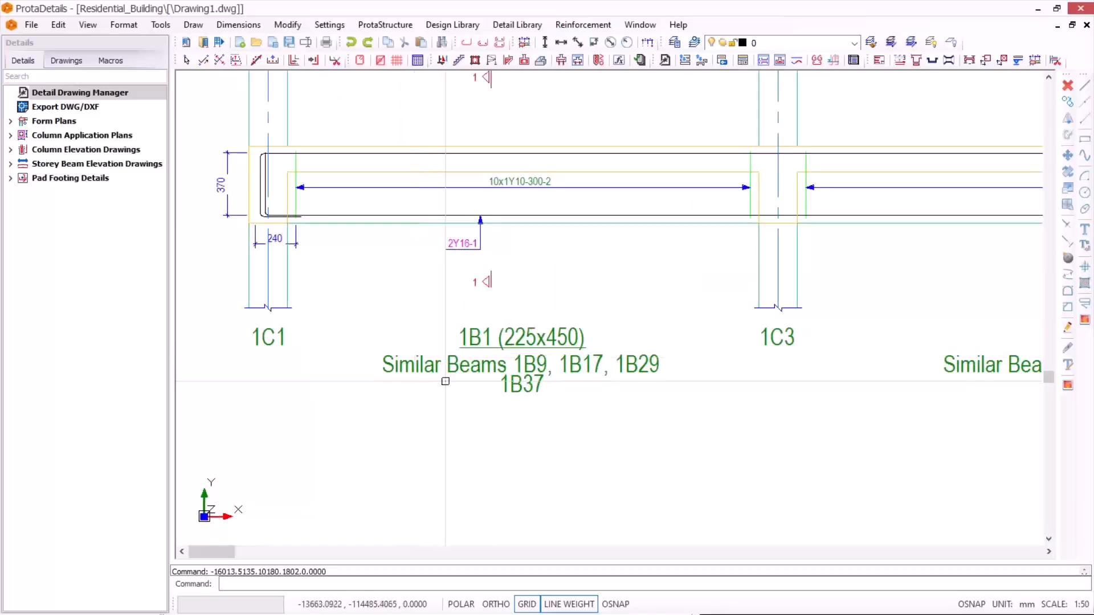
{"action": "scroll", "coordinate": [391, 283], "scroll_direction": "down", "scroll_amount": 2}
{"action": "scroll", "coordinate": [436, 254], "scroll_direction": "down", "scroll_amount": 8}
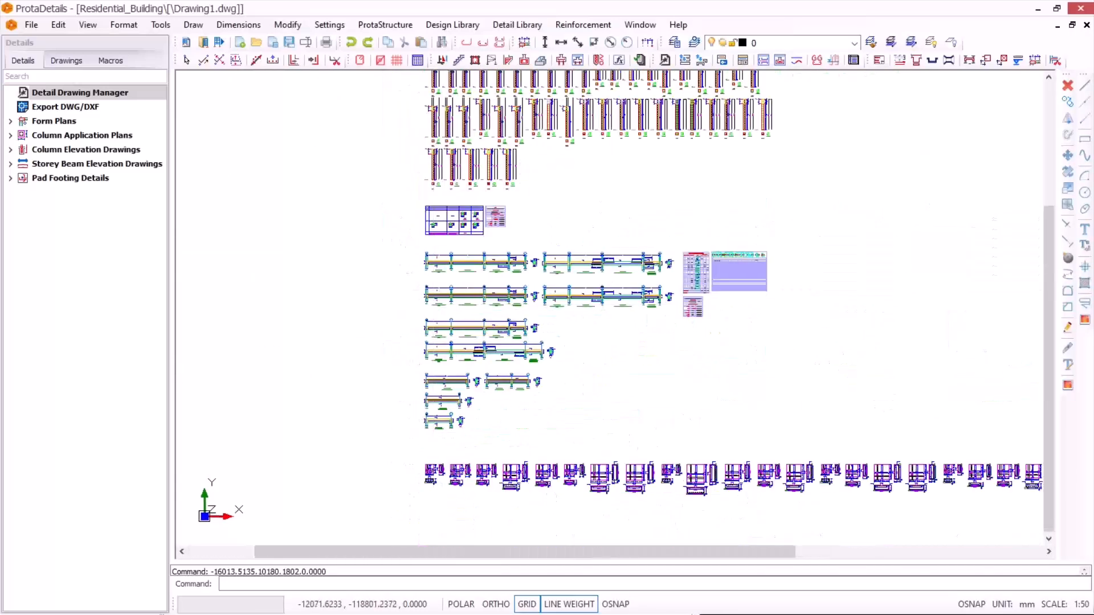
{"action": "scroll", "coordinate": [491, 295], "scroll_direction": "up", "scroll_amount": 2}
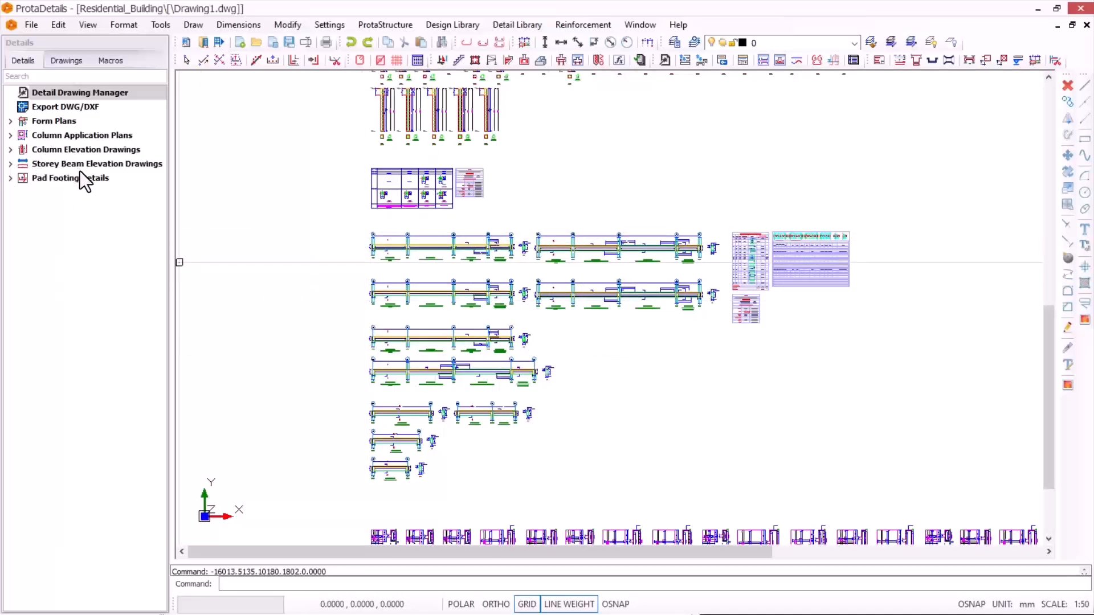
Step: List the storeys under the storey beam elevation drawings and select storey 1 (+3.00m)
{"action": "left_click", "coordinate": [10, 164]}
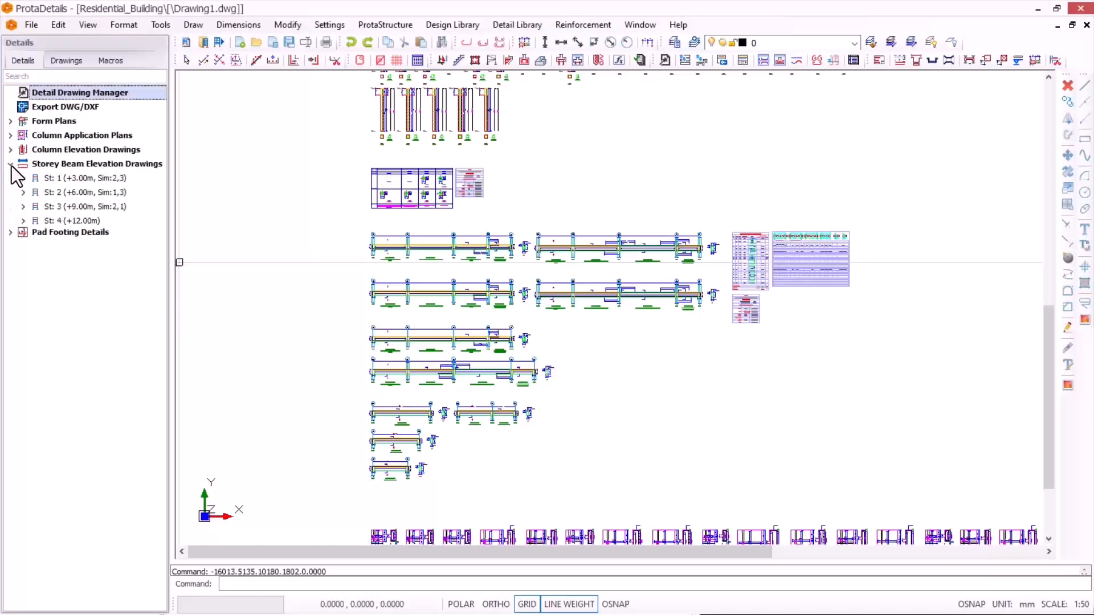
{"action": "left_click", "coordinate": [56, 179]}
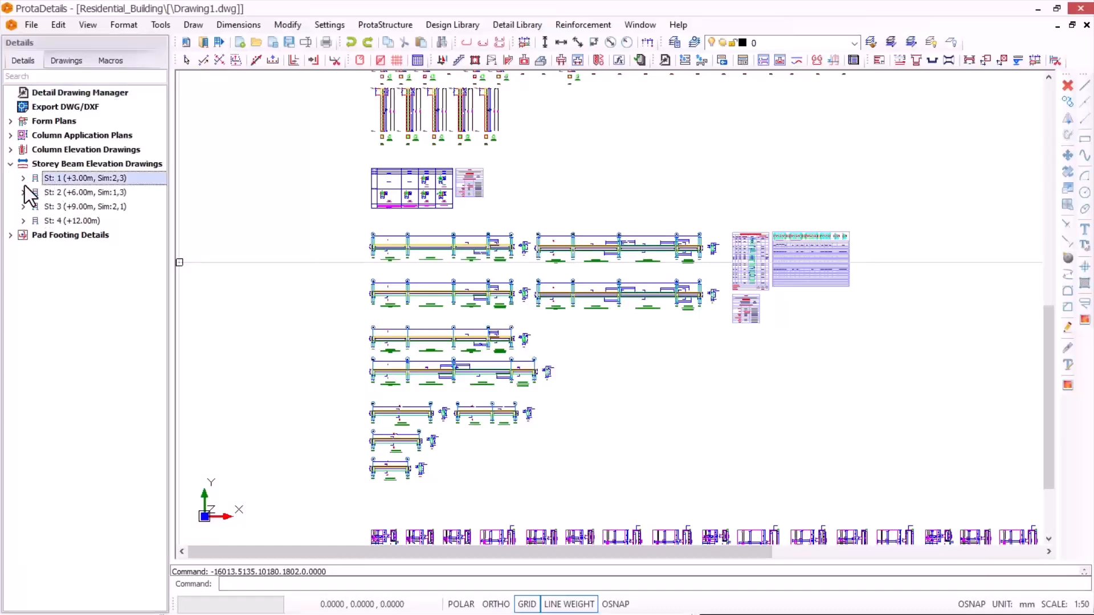
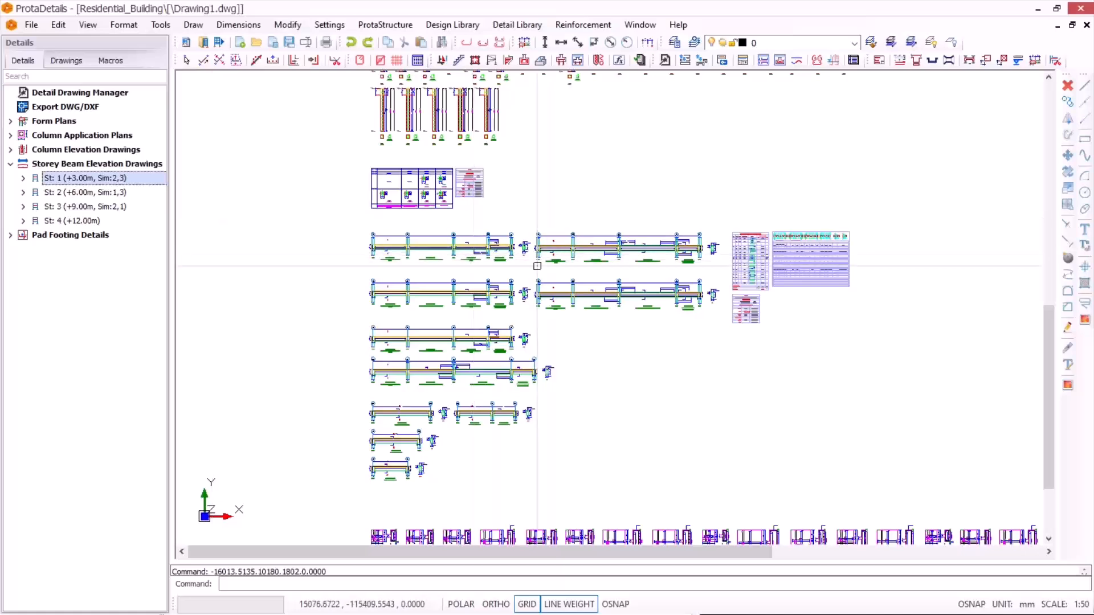
Step: Draw all storey 1 (+3.00m) beam elevations at scale 1/25 with quantity table and model info, placing them in the empty area beside the existing details
{"action": "right_click", "coordinate": [62, 178]}
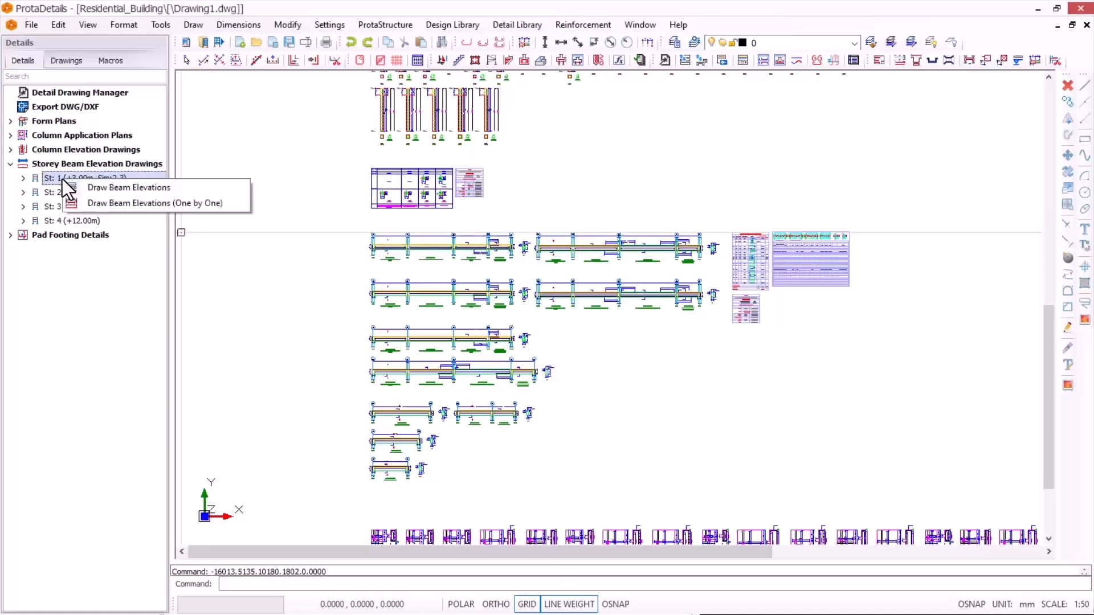
{"action": "left_click", "coordinate": [95, 192]}
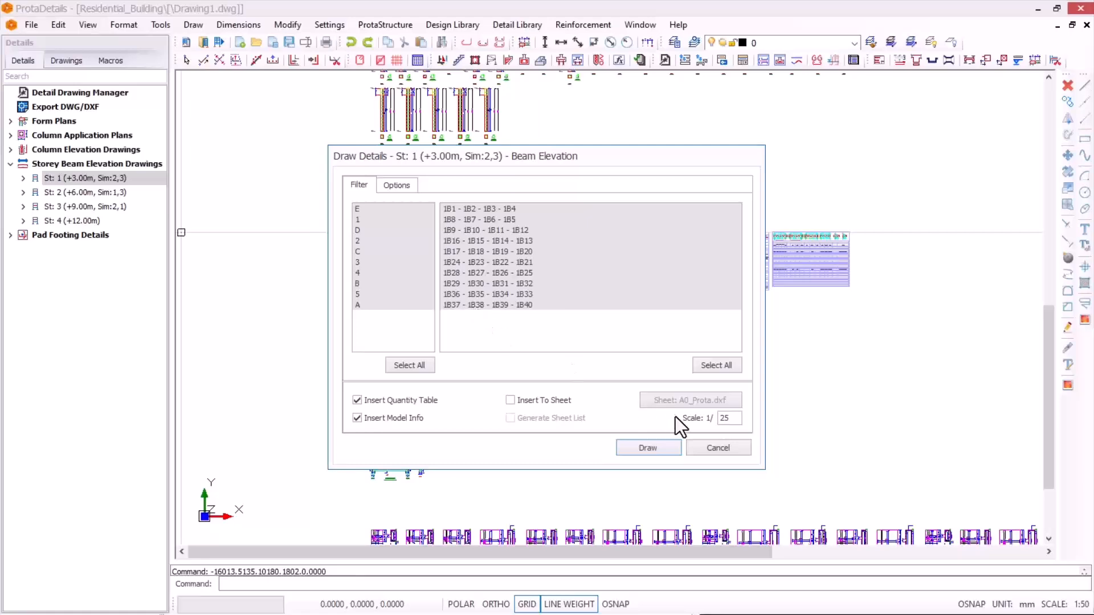
{"action": "left_click", "coordinate": [647, 447]}
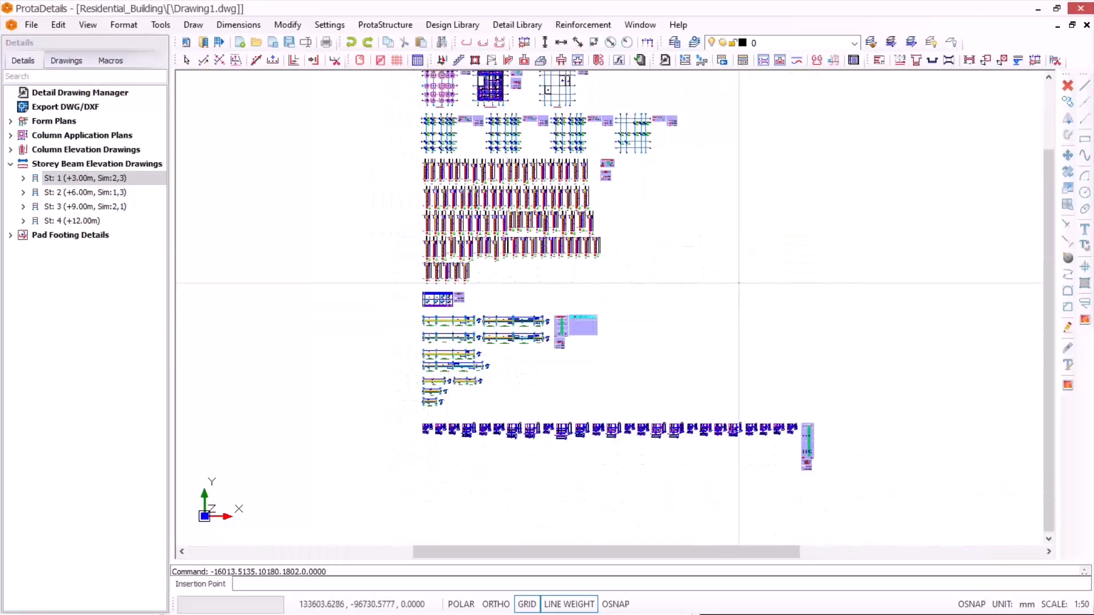
{"action": "left_click", "coordinate": [646, 307]}
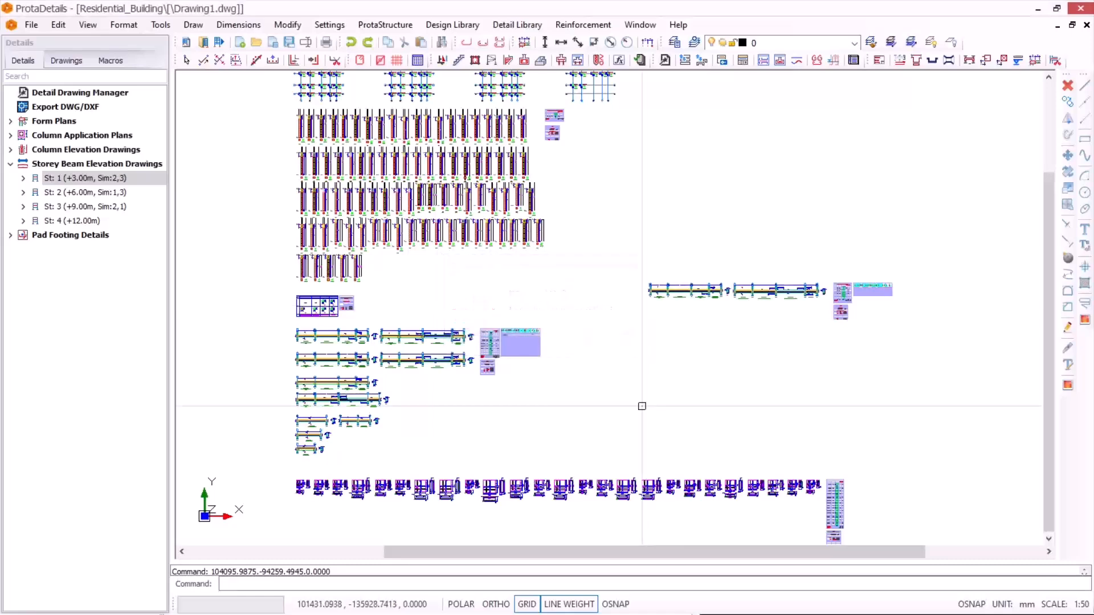
{"action": "scroll", "coordinate": [777, 305], "scroll_direction": "up", "scroll_amount": 4}
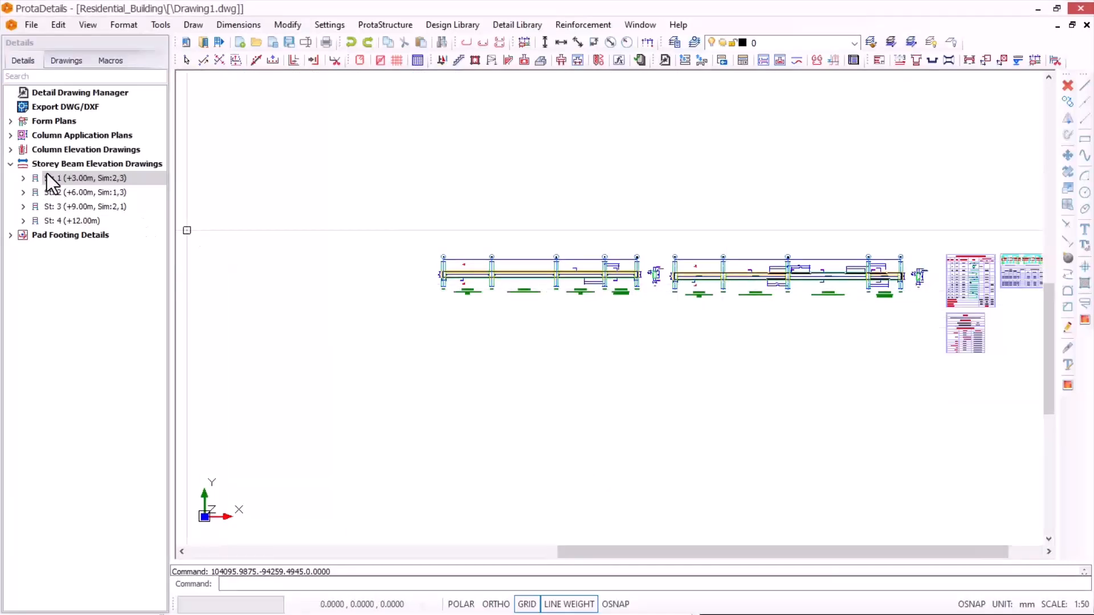
Step: Show the drawing window beside the 3D building model, compare the storey 1 beam elevations with the model's beams, and maximize the drawing again
{"action": "left_click", "coordinate": [1054, 9]}
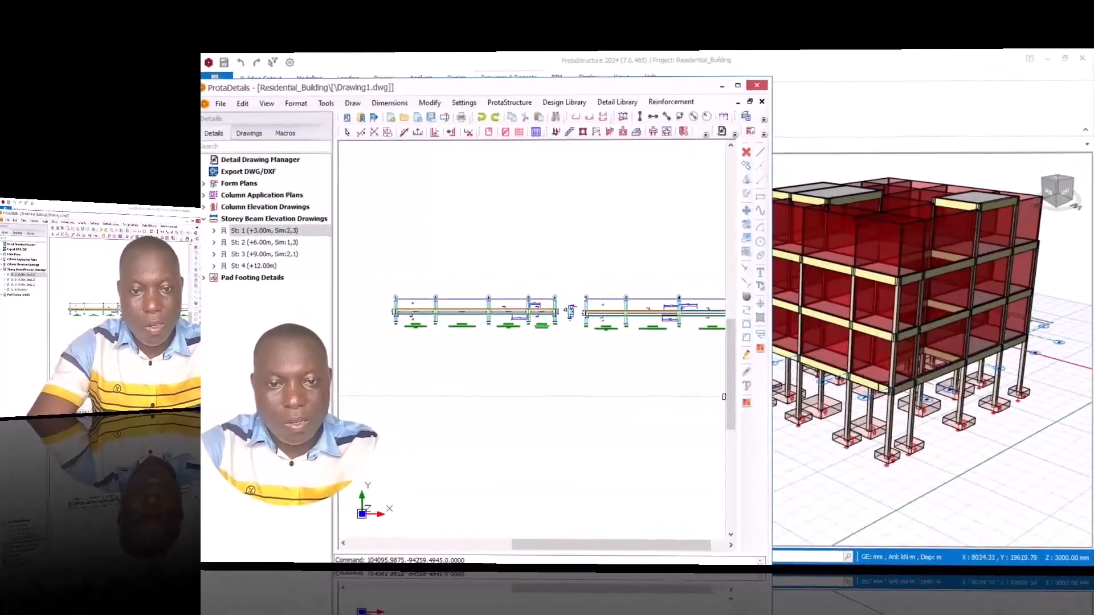
{"action": "scroll", "coordinate": [884, 378], "scroll_direction": "down", "scroll_amount": 3}
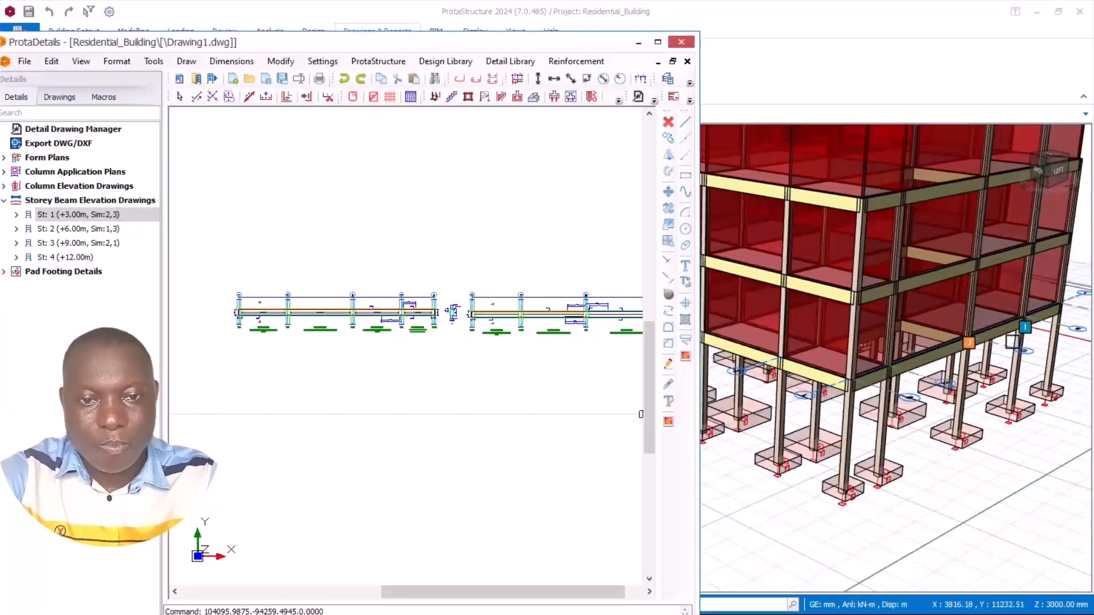
{"action": "scroll", "coordinate": [525, 354], "scroll_direction": "down", "scroll_amount": 2}
{"action": "scroll", "coordinate": [363, 342], "scroll_direction": "up", "scroll_amount": 1}
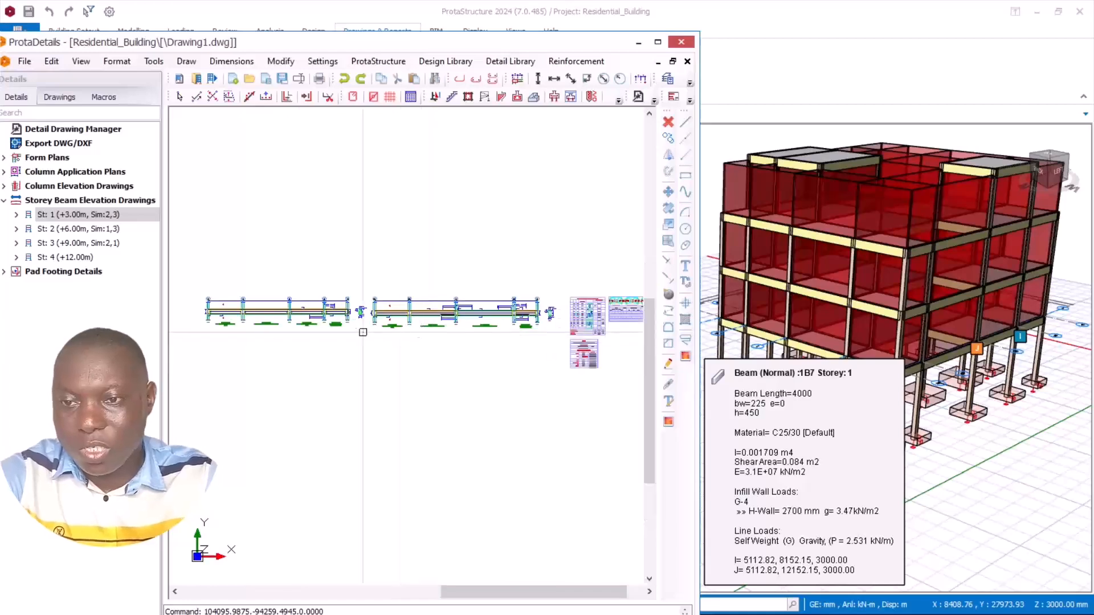
{"action": "scroll", "coordinate": [299, 291], "scroll_direction": "up", "scroll_amount": 3}
{"action": "scroll", "coordinate": [426, 322], "scroll_direction": "down", "scroll_amount": 2}
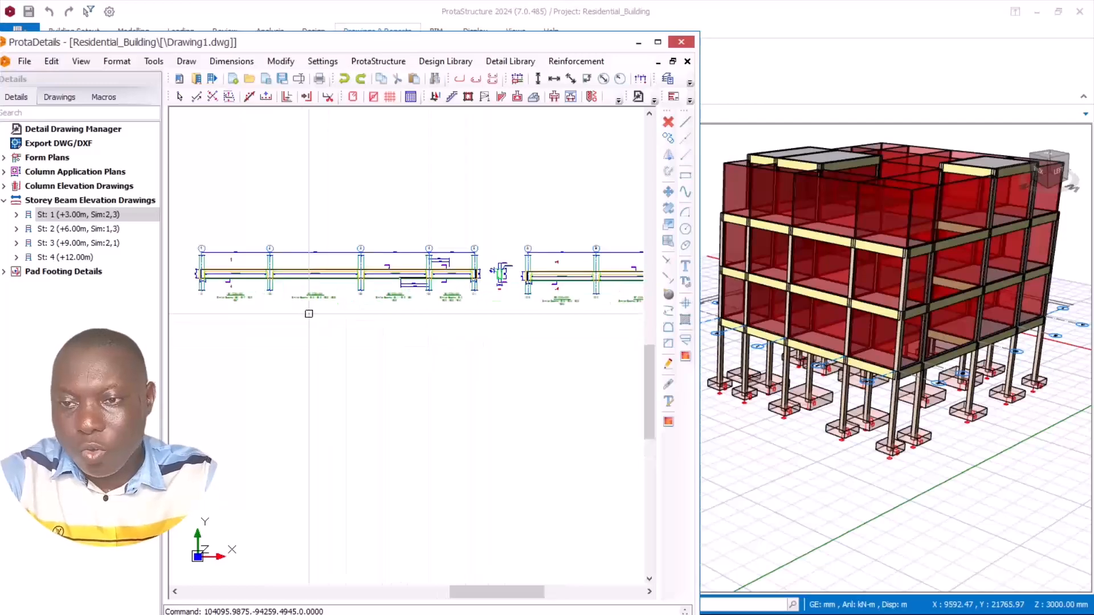
{"action": "scroll", "coordinate": [259, 299], "scroll_direction": "down", "scroll_amount": 2}
{"action": "scroll", "coordinate": [259, 290], "scroll_direction": "up", "scroll_amount": 3}
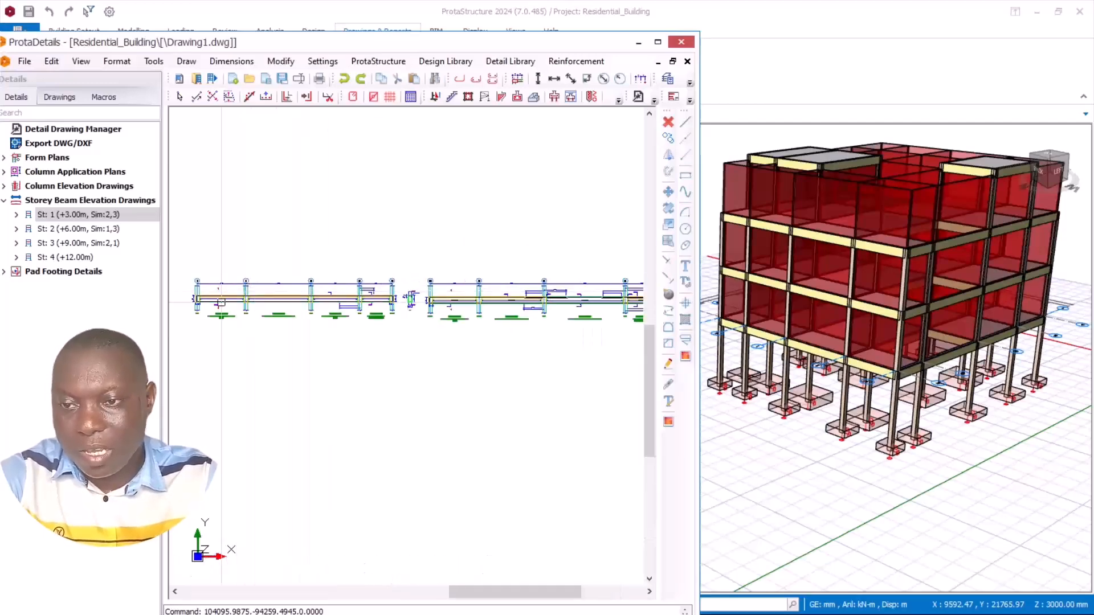
{"action": "left_click", "coordinate": [657, 42]}
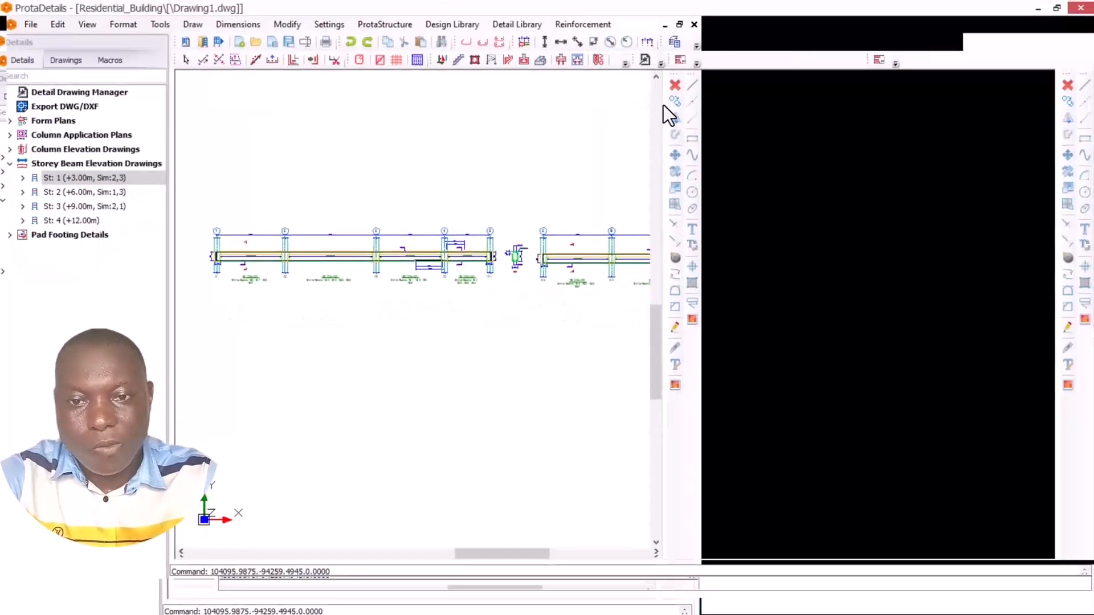
Step: Examine the new storey 1 elevations: the rebar of beam 1B5, cross-section 2-2 and the similar-beam note under beam 1B1
{"action": "scroll", "coordinate": [749, 289], "scroll_direction": "up", "scroll_amount": 5}
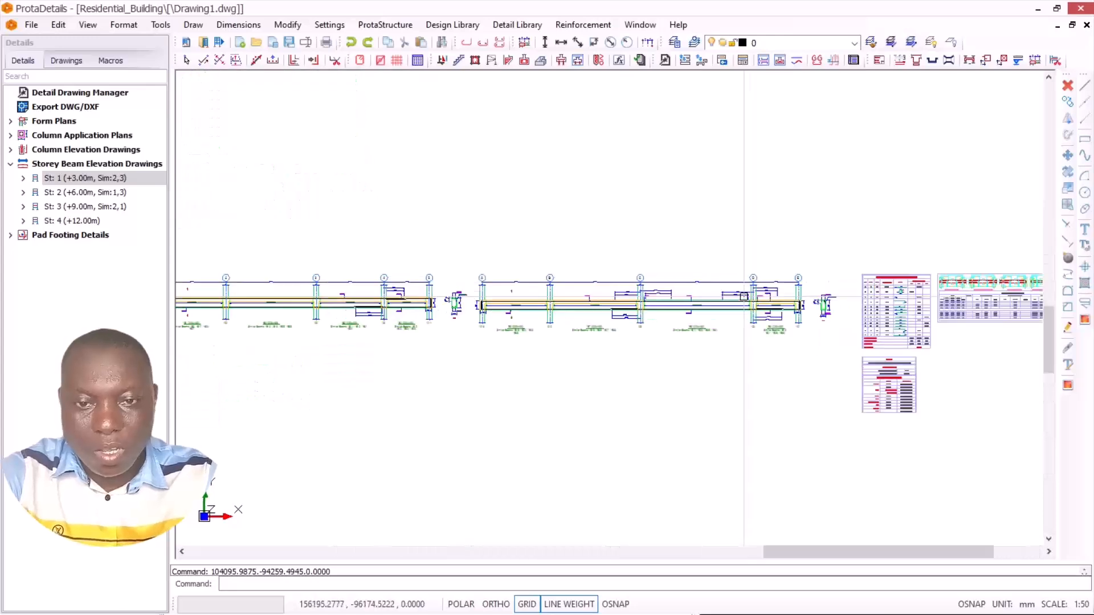
{"action": "scroll", "coordinate": [958, 256], "scroll_direction": "up", "scroll_amount": 4}
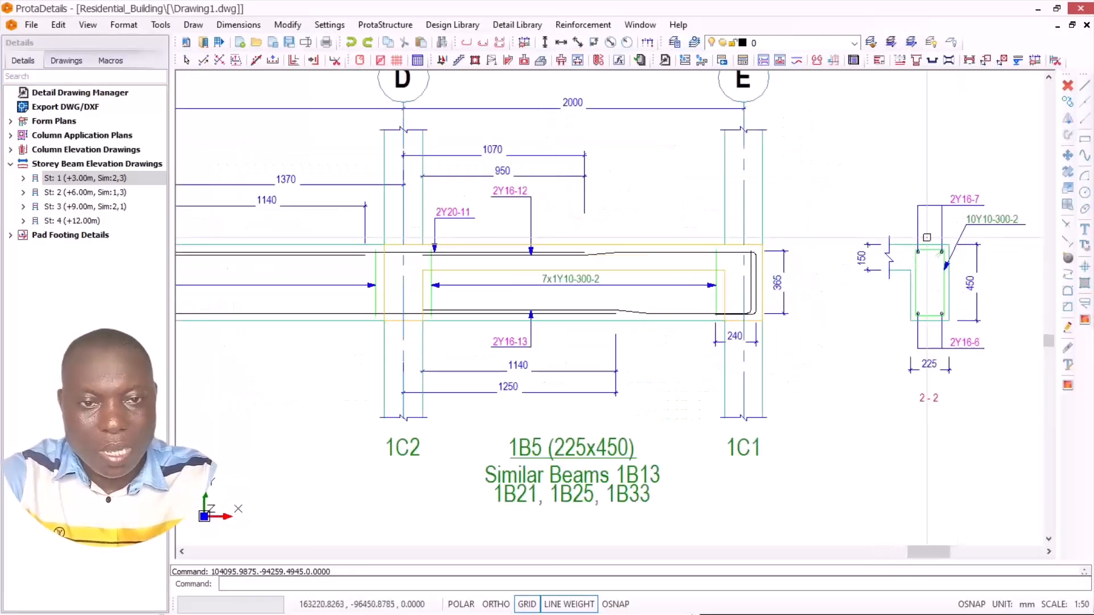
{"action": "scroll", "coordinate": [958, 257], "scroll_direction": "down", "scroll_amount": 4}
{"action": "scroll", "coordinate": [958, 257], "scroll_direction": "up", "scroll_amount": 3}
{"action": "scroll", "coordinate": [906, 258], "scroll_direction": "up", "scroll_amount": 3}
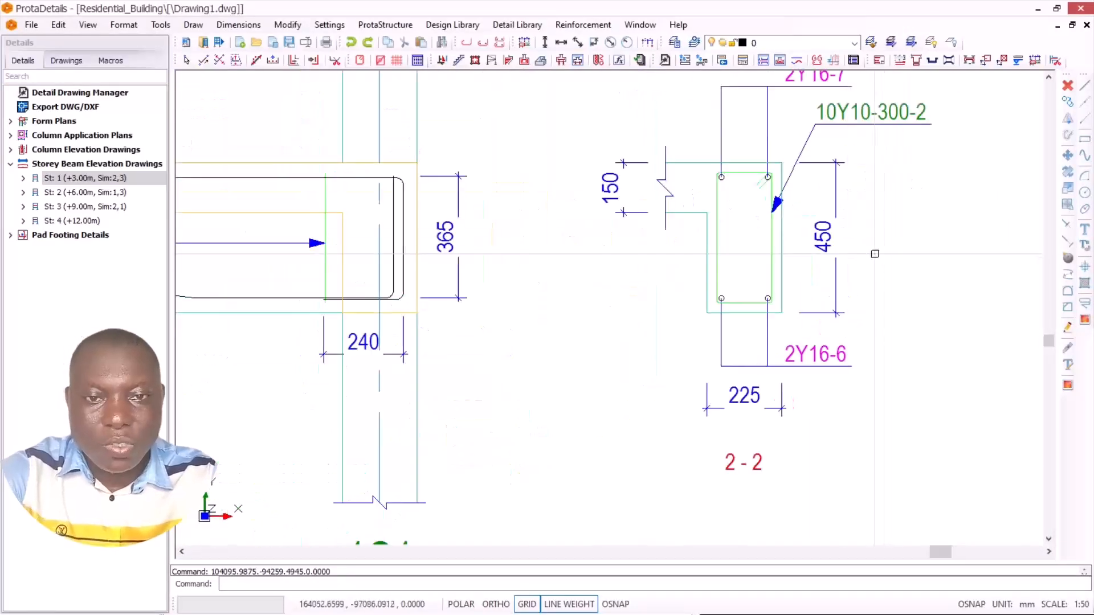
{"action": "scroll", "coordinate": [872, 251], "scroll_direction": "down", "scroll_amount": 3}
{"action": "scroll", "coordinate": [738, 218], "scroll_direction": "up", "scroll_amount": 3}
{"action": "scroll", "coordinate": [738, 219], "scroll_direction": "down", "scroll_amount": 6}
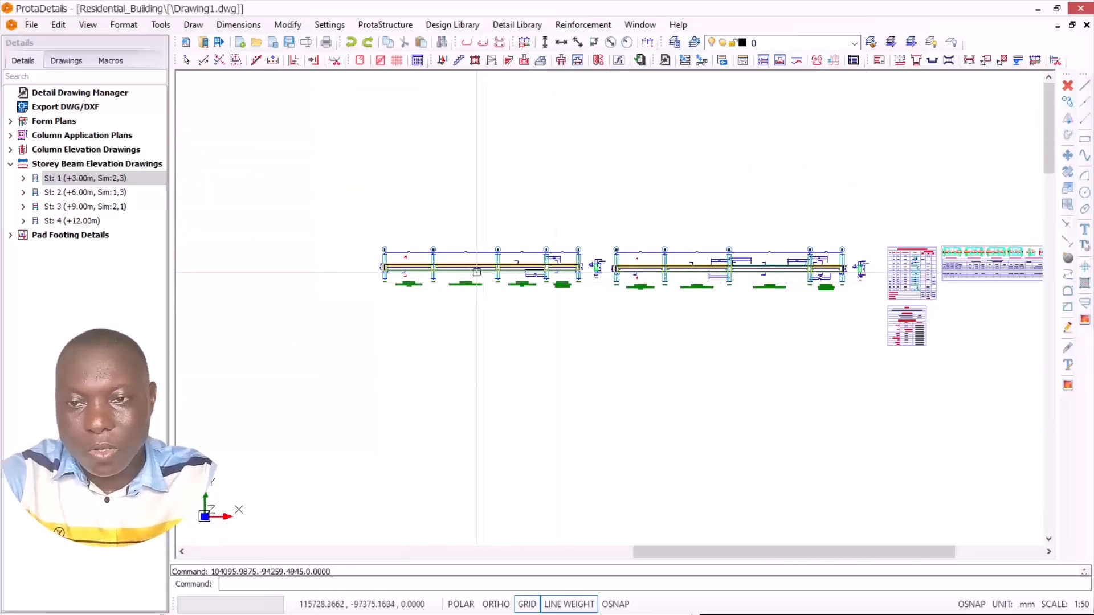
{"action": "scroll", "coordinate": [341, 308], "scroll_direction": "up", "scroll_amount": 6}
{"action": "scroll", "coordinate": [499, 245], "scroll_direction": "up", "scroll_amount": 3}
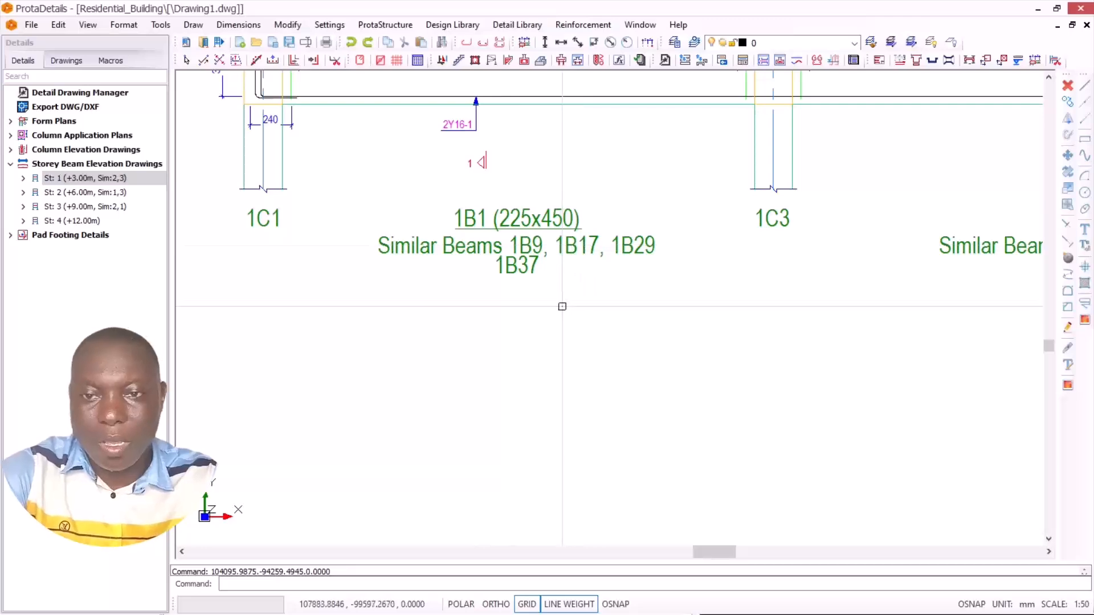
{"action": "scroll", "coordinate": [415, 315], "scroll_direction": "down", "scroll_amount": 4}
{"action": "scroll", "coordinate": [414, 316], "scroll_direction": "down", "scroll_amount": 3}
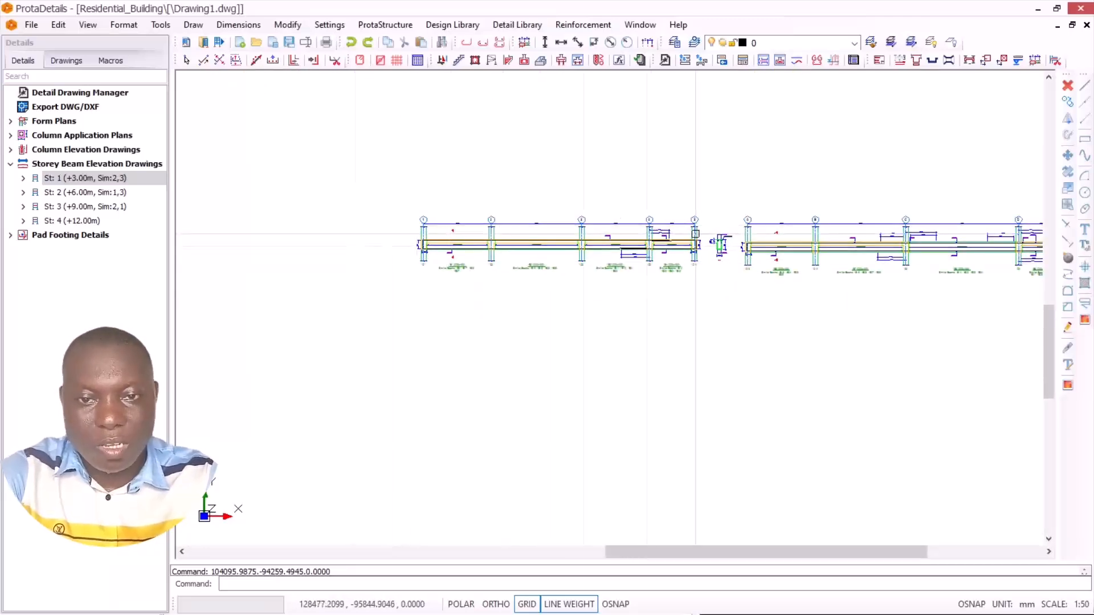
Step: Draw the beam elevations of storey 2 (+6.00m) and place them below the separate storey 1 set
{"action": "scroll", "coordinate": [689, 225], "scroll_direction": "down", "scroll_amount": 3}
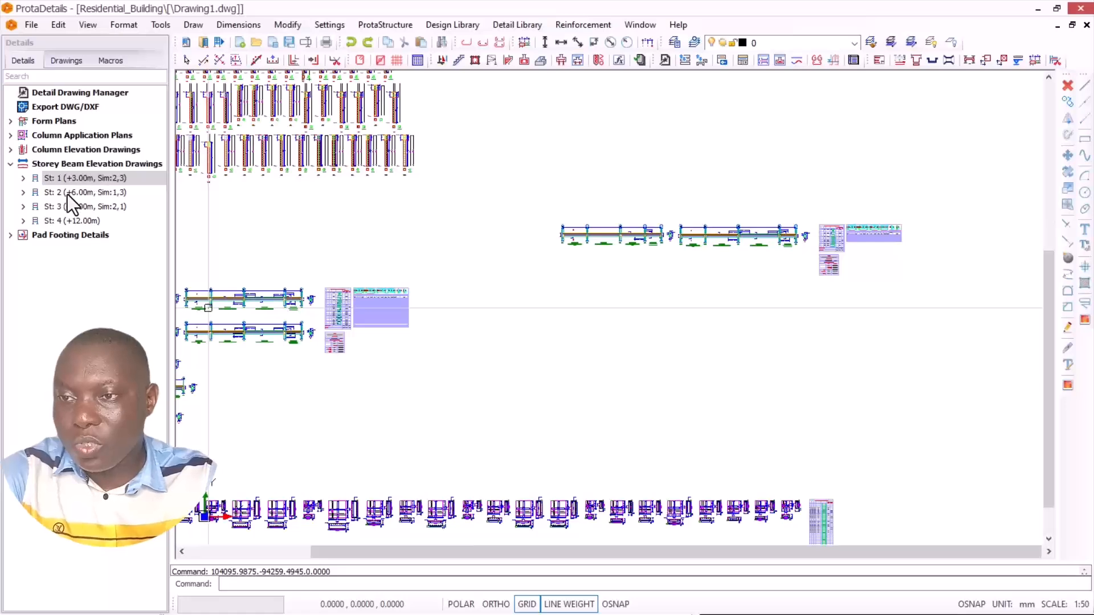
{"action": "right_click", "coordinate": [68, 191]}
{"action": "left_click", "coordinate": [116, 209]}
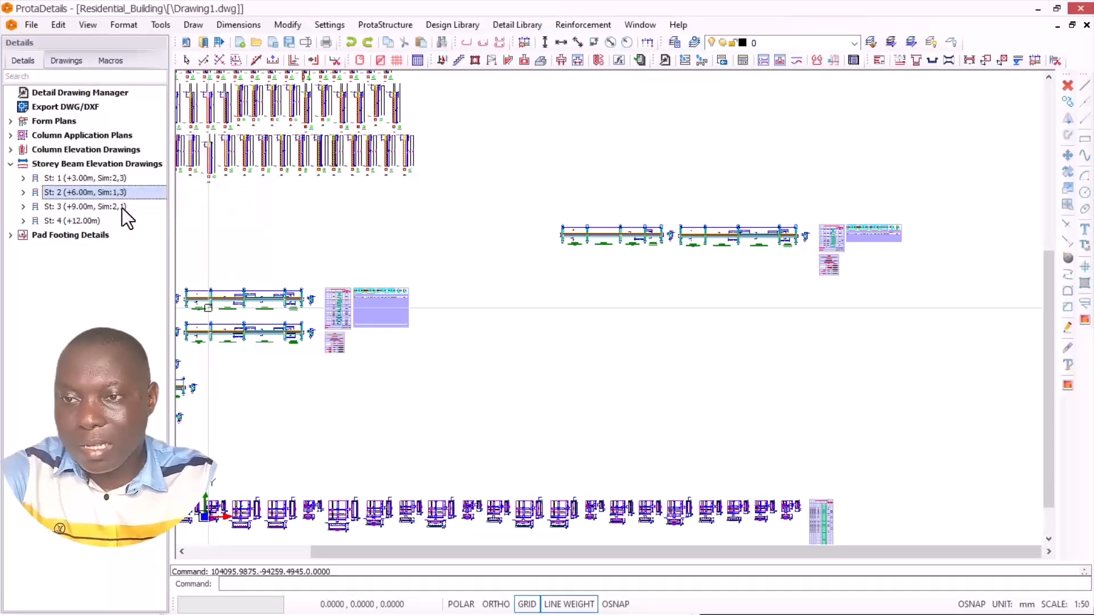
{"action": "left_click", "coordinate": [673, 450]}
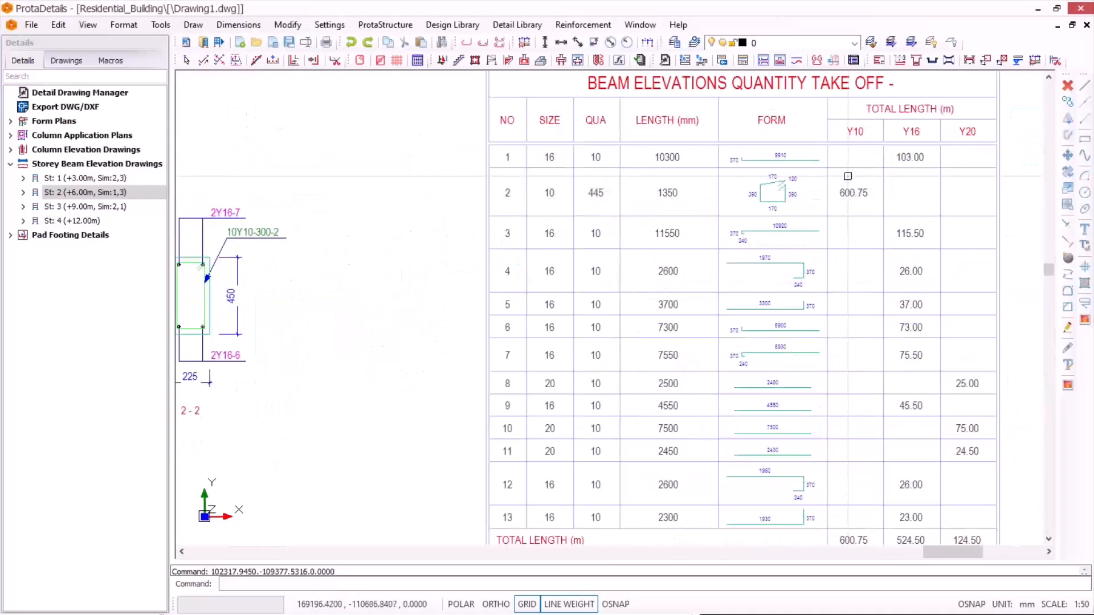
Step: Draw the beam elevations of storey 3 (+9.00m) and place them below the storey 2 set
{"action": "scroll", "coordinate": [847, 181], "scroll_direction": "down", "scroll_amount": 8}
{"action": "scroll", "coordinate": [764, 223], "scroll_direction": "down", "scroll_amount": 3}
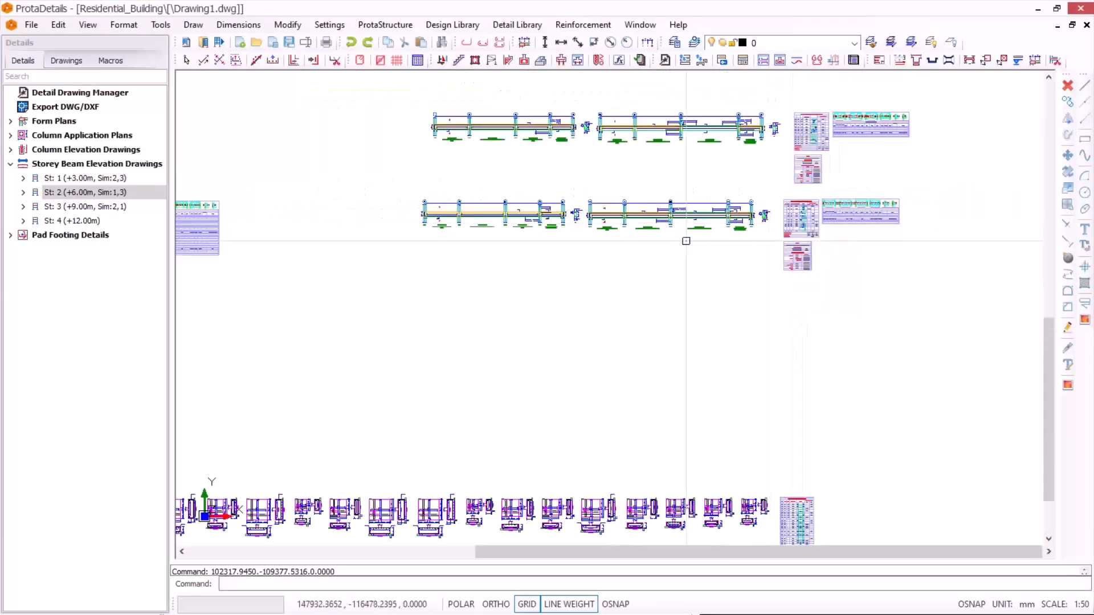
{"action": "scroll", "coordinate": [712, 215], "scroll_direction": "down", "scroll_amount": 3}
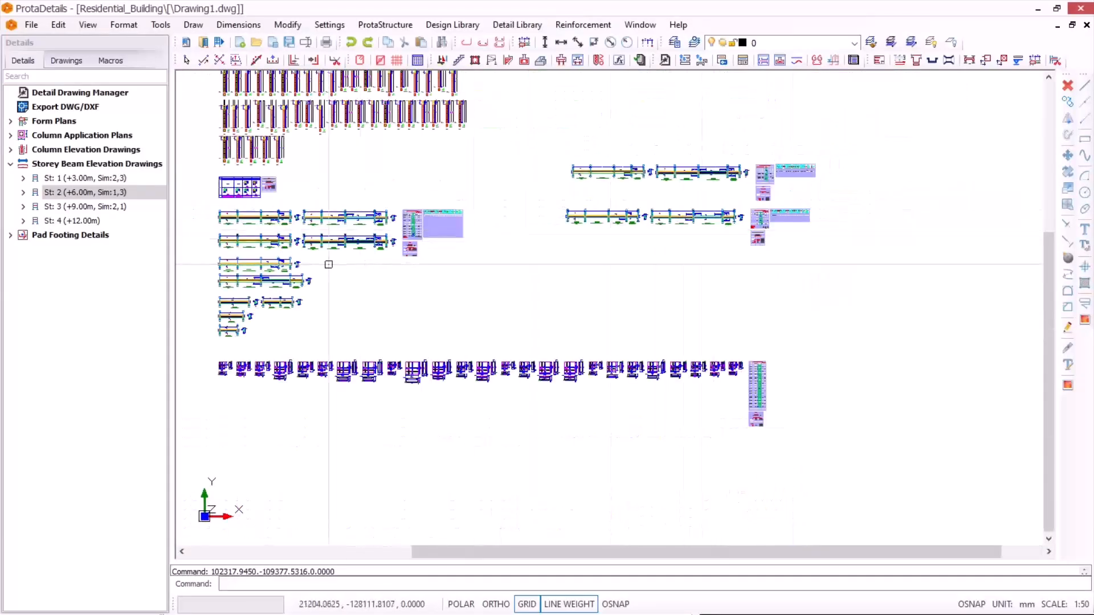
{"action": "right_click", "coordinate": [71, 208]}
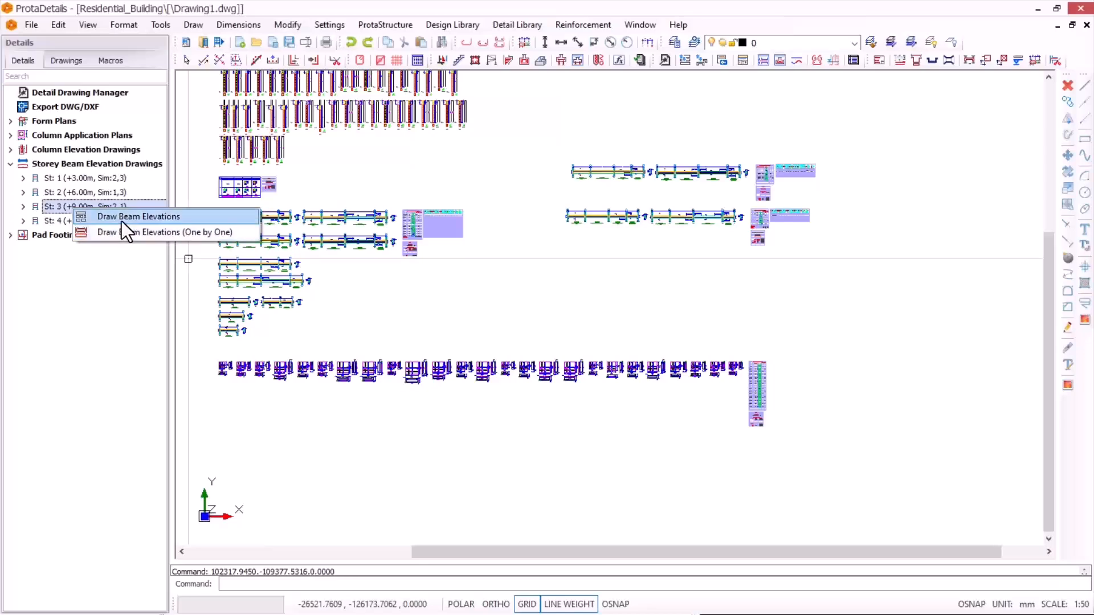
{"action": "left_click", "coordinate": [121, 219]}
{"action": "left_click", "coordinate": [659, 444]}
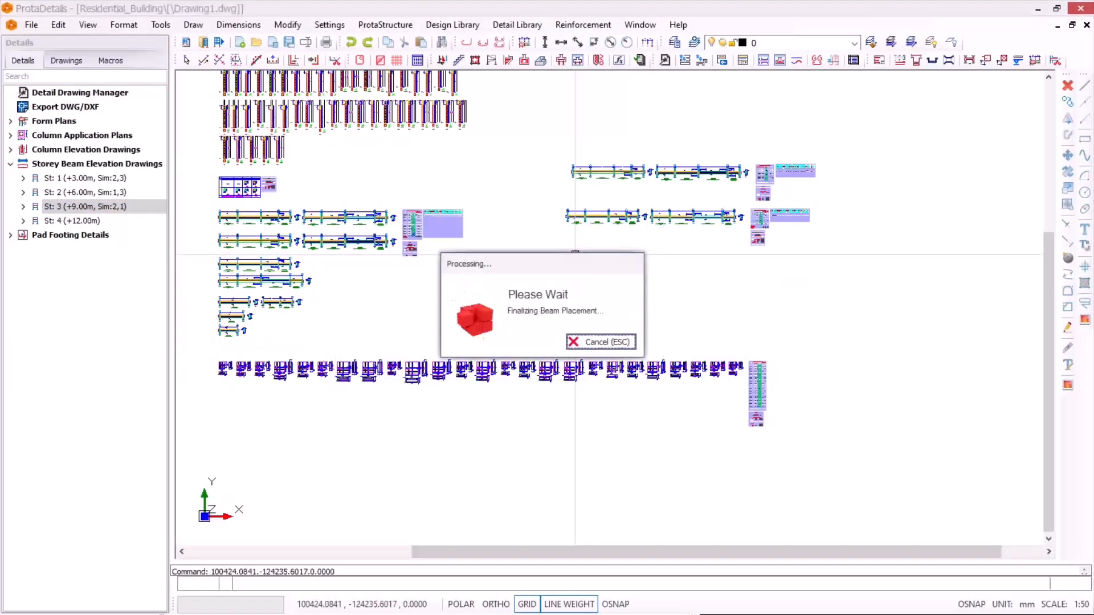
Step: Draw the beam elevations of storey 4 (+12.00m) and place them below the storey 3 set
{"action": "scroll", "coordinate": [700, 265], "scroll_direction": "up", "scroll_amount": 2}
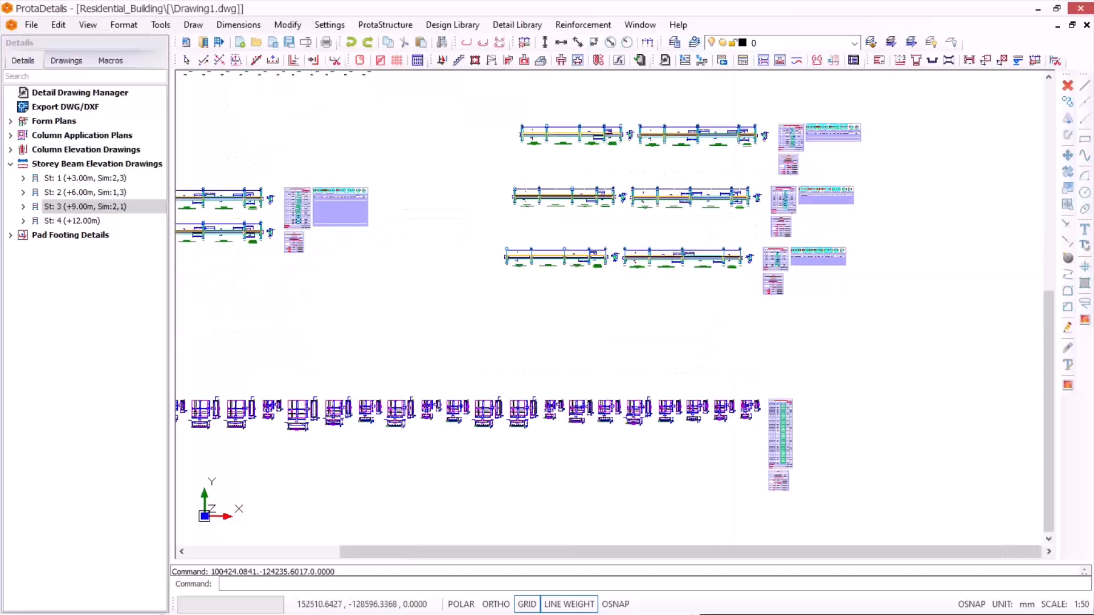
{"action": "scroll", "coordinate": [615, 264], "scroll_direction": "up", "scroll_amount": 3}
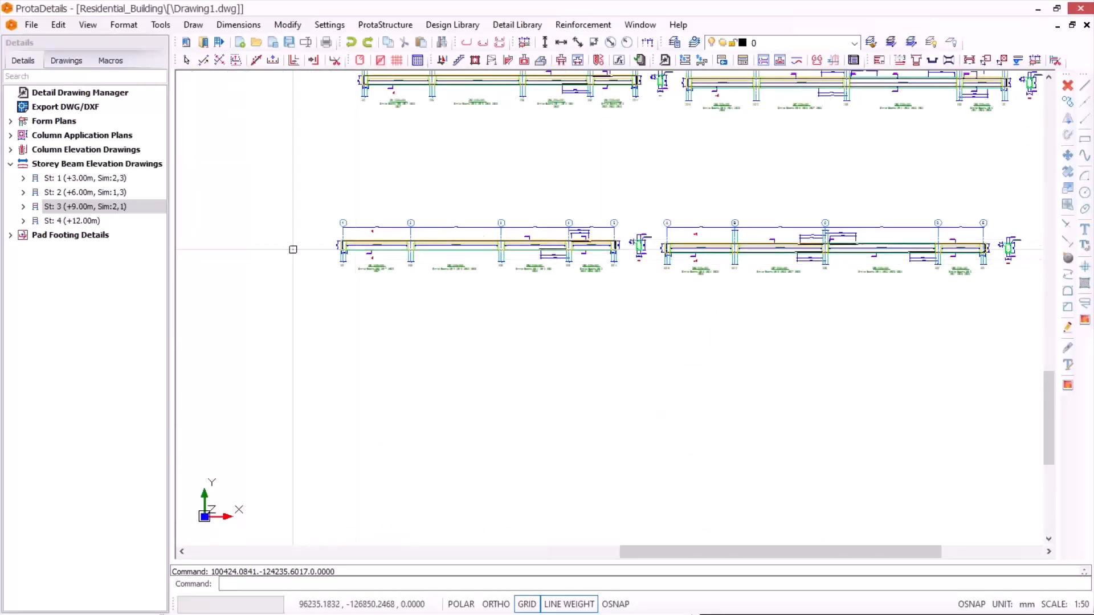
{"action": "scroll", "coordinate": [293, 247], "scroll_direction": "up", "scroll_amount": 2}
{"action": "scroll", "coordinate": [689, 276], "scroll_direction": "down", "scroll_amount": 6}
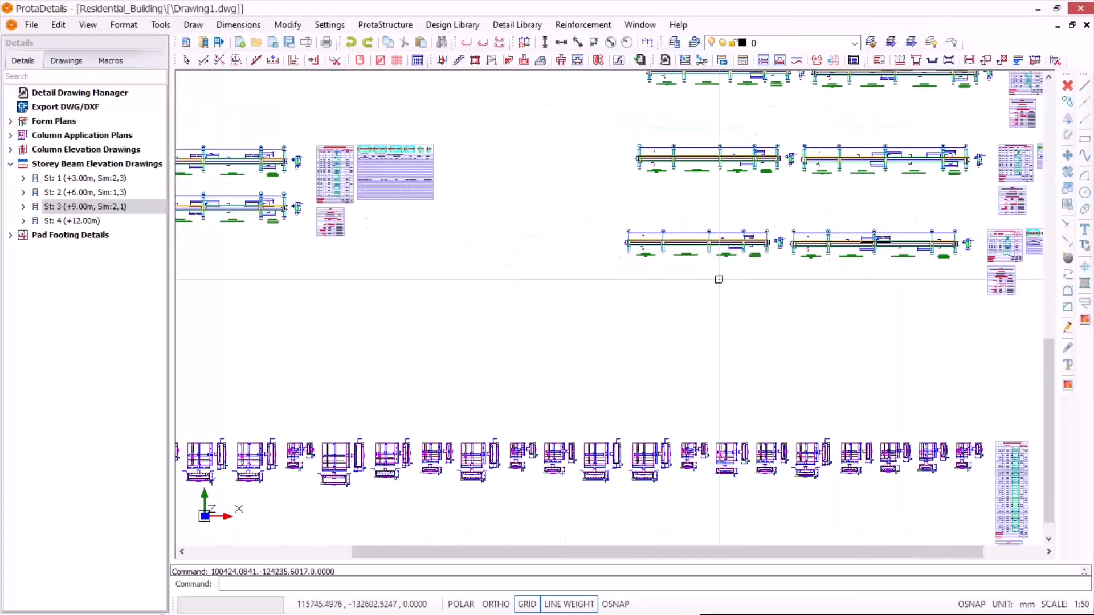
{"action": "scroll", "coordinate": [840, 265], "scroll_direction": "up", "scroll_amount": 4}
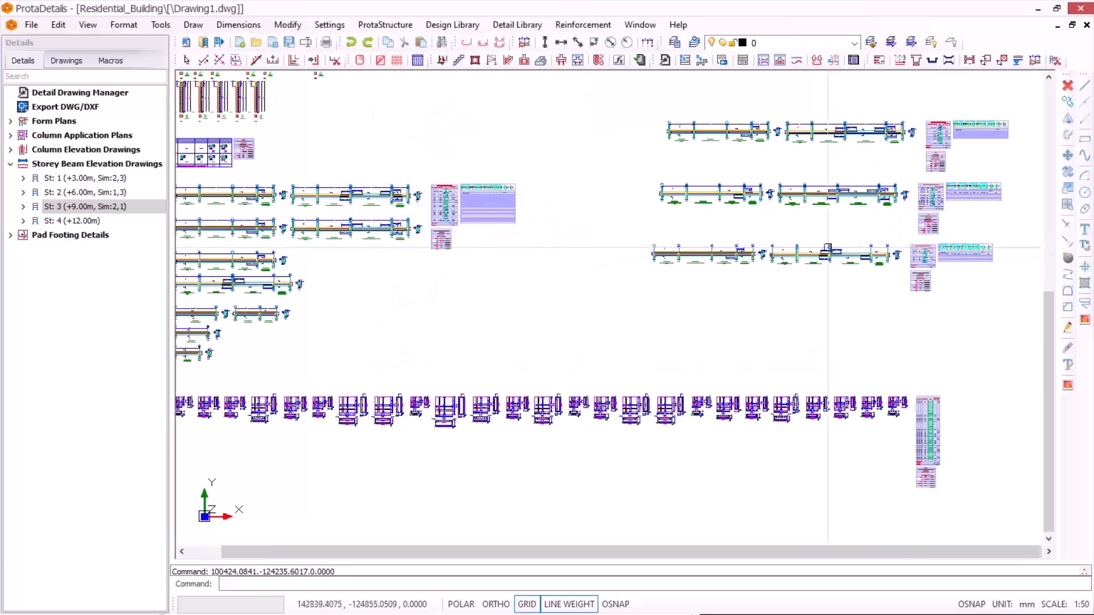
{"action": "scroll", "coordinate": [718, 273], "scroll_direction": "down", "scroll_amount": 2}
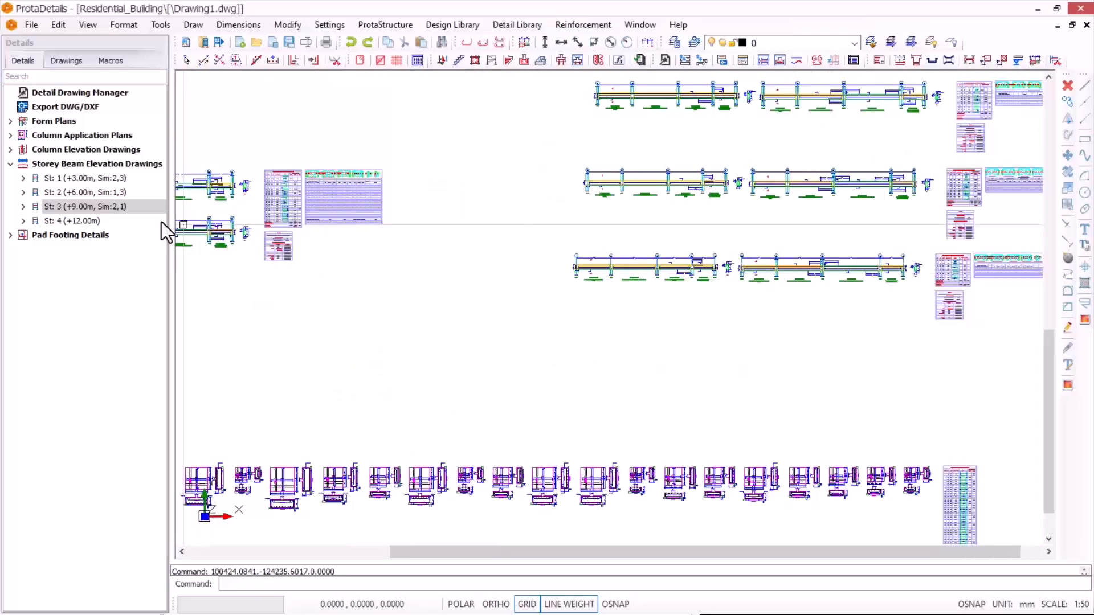
{"action": "left_click", "coordinate": [55, 223]}
{"action": "right_click", "coordinate": [54, 222]}
{"action": "left_click", "coordinate": [94, 241]}
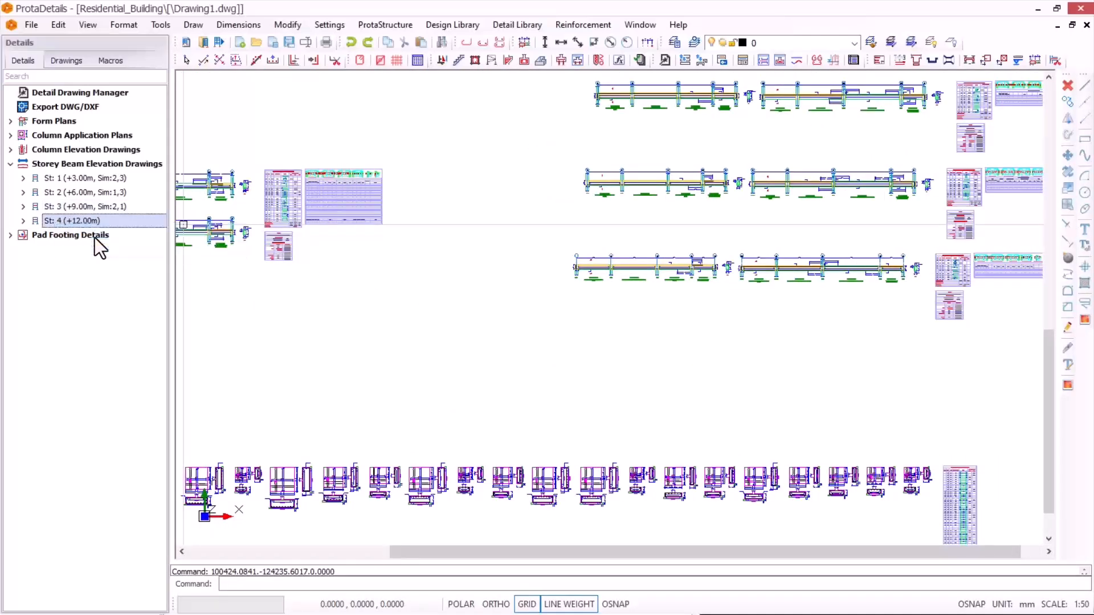
{"action": "left_click", "coordinate": [663, 453]}
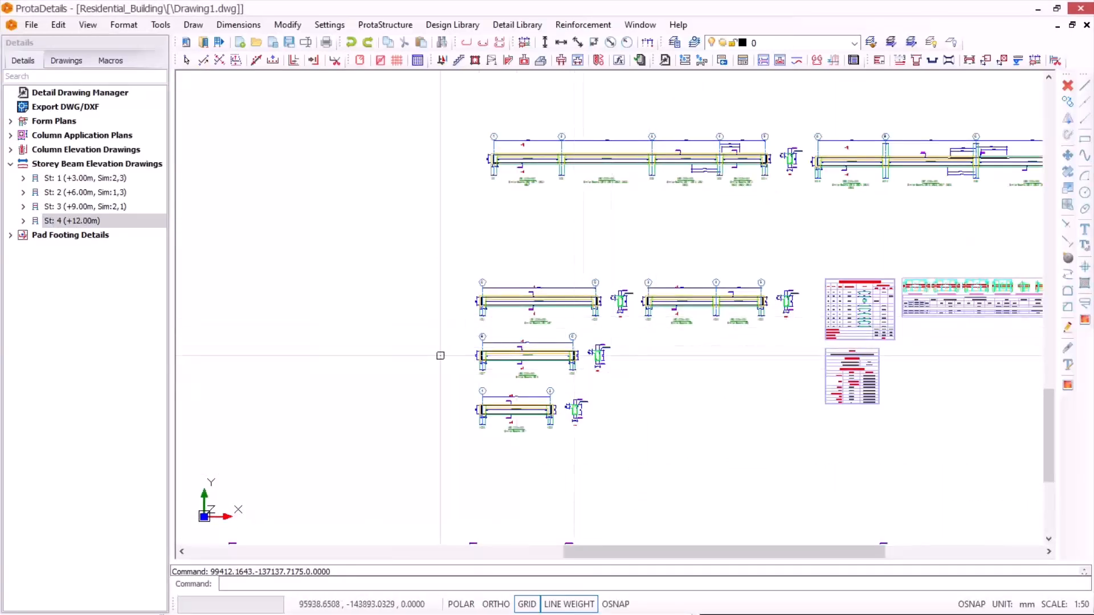
Step: Review the separately drawn beam elevation sets of storeys 1 to 4 and compare them with the automatically generated combined layout
{"action": "scroll", "coordinate": [479, 286], "scroll_direction": "up", "scroll_amount": 2}
{"action": "scroll", "coordinate": [672, 334], "scroll_direction": "down", "scroll_amount": 5}
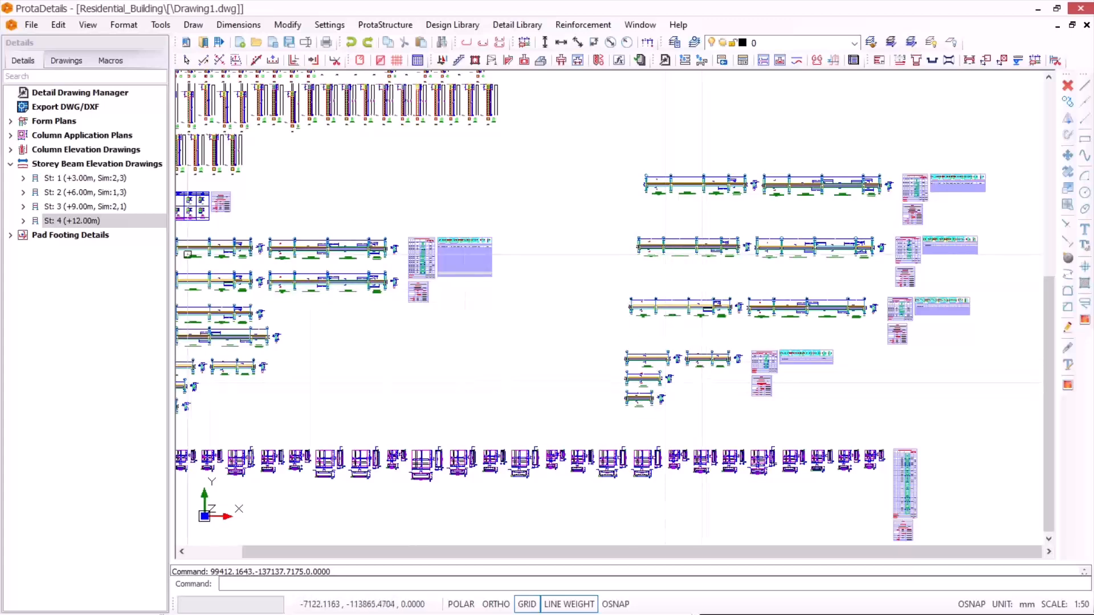
{"action": "scroll", "coordinate": [763, 180], "scroll_direction": "down", "scroll_amount": 3}
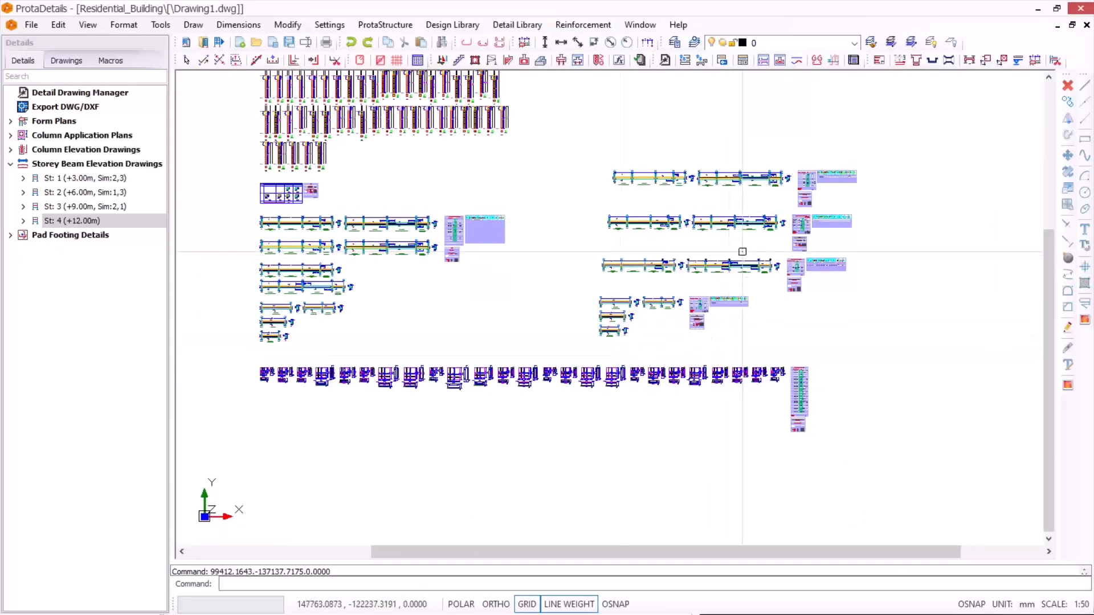
{"action": "scroll", "coordinate": [648, 188], "scroll_direction": "up", "scroll_amount": 4}
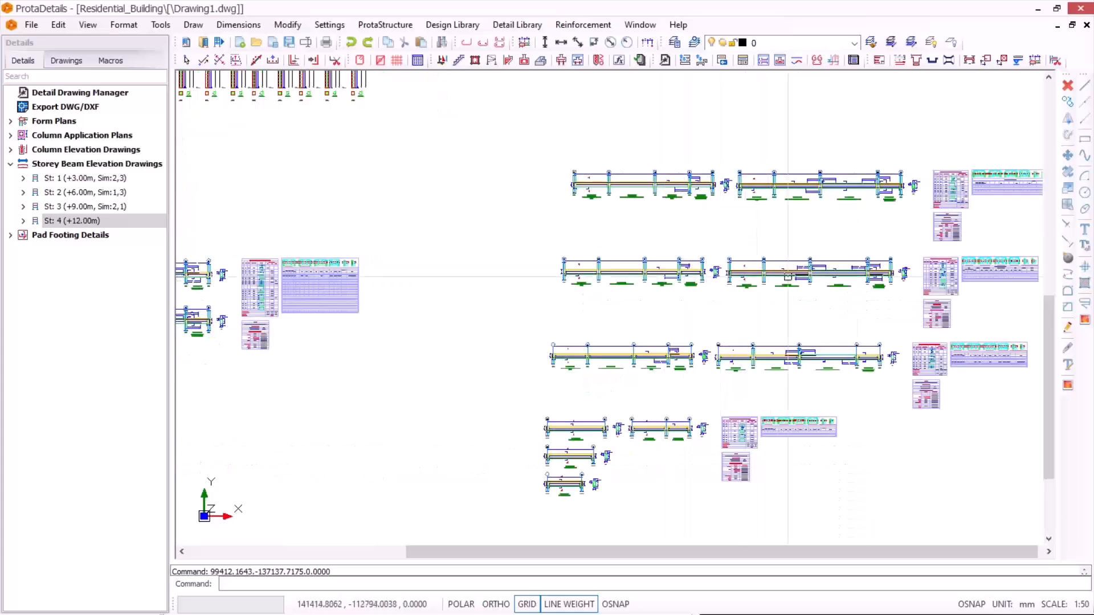
{"action": "scroll", "coordinate": [789, 229], "scroll_direction": "up", "scroll_amount": 2}
{"action": "scroll", "coordinate": [638, 136], "scroll_direction": "down", "scroll_amount": 5}
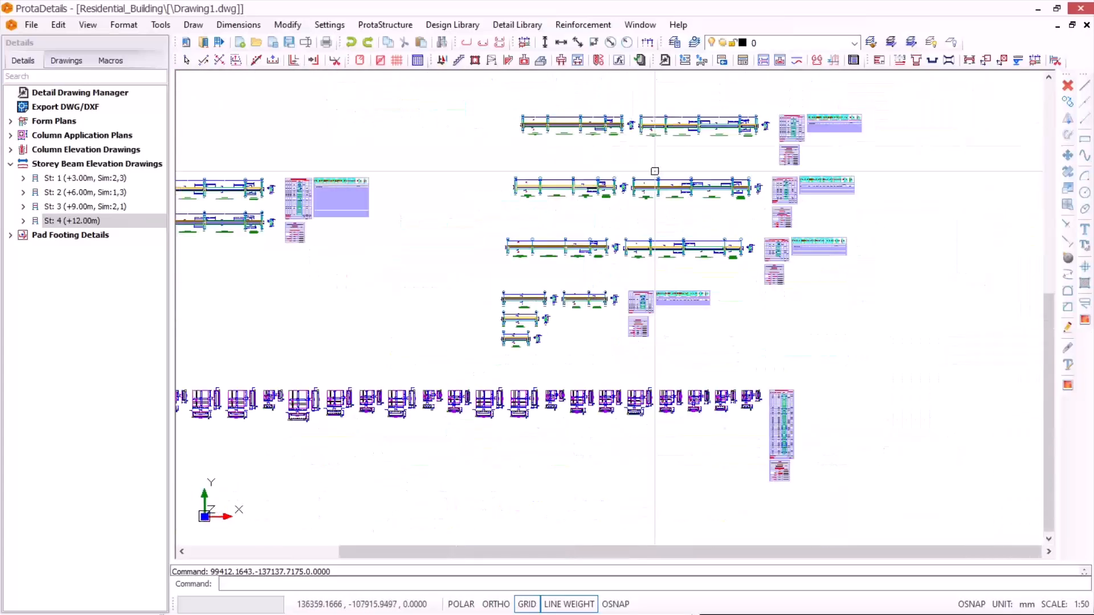
Step: Examine the separate beam elevation sets up close, including the reinforcement details and similar-beam labels of storey 1 beams 1B3 and 1B4
{"action": "scroll", "coordinate": [638, 149], "scroll_direction": "up", "scroll_amount": 3}
{"action": "scroll", "coordinate": [603, 171], "scroll_direction": "down", "scroll_amount": 4}
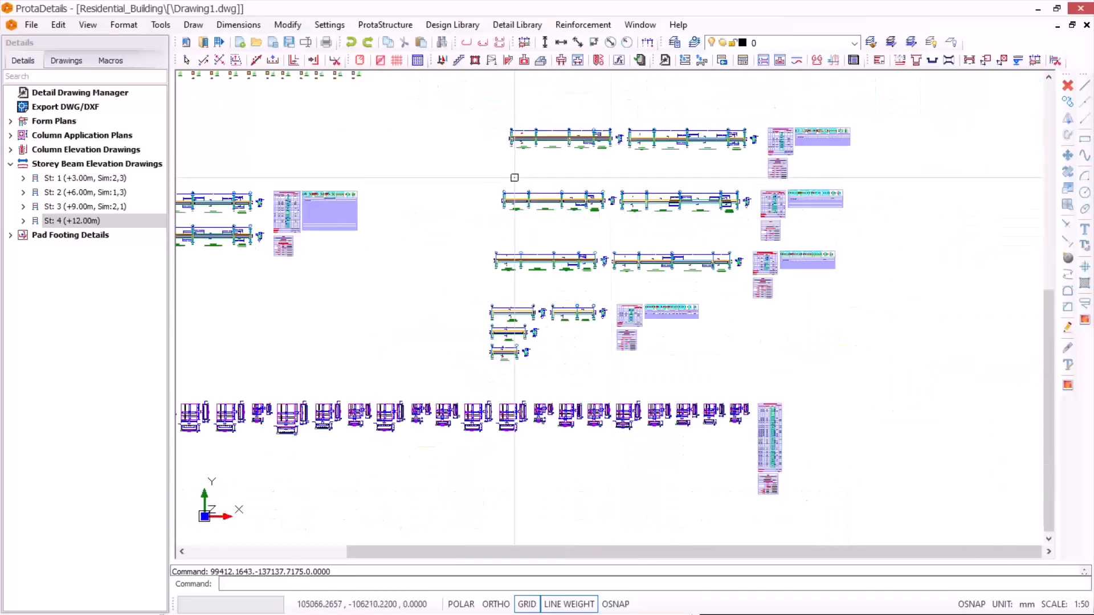
{"action": "scroll", "coordinate": [512, 178], "scroll_direction": "up", "scroll_amount": 2}
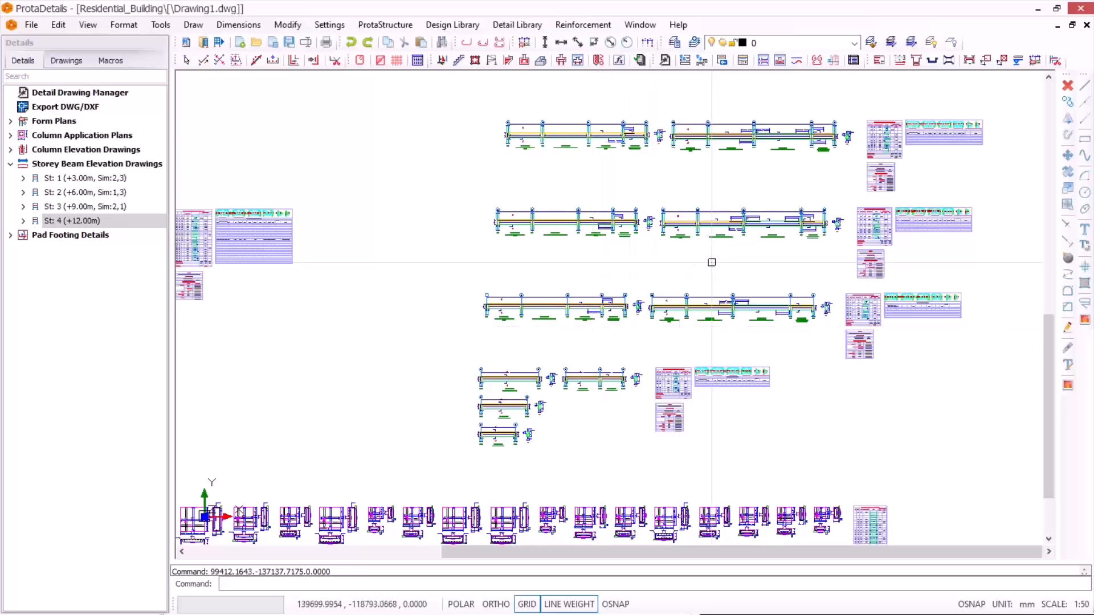
{"action": "scroll", "coordinate": [711, 262], "scroll_direction": "down", "scroll_amount": 3}
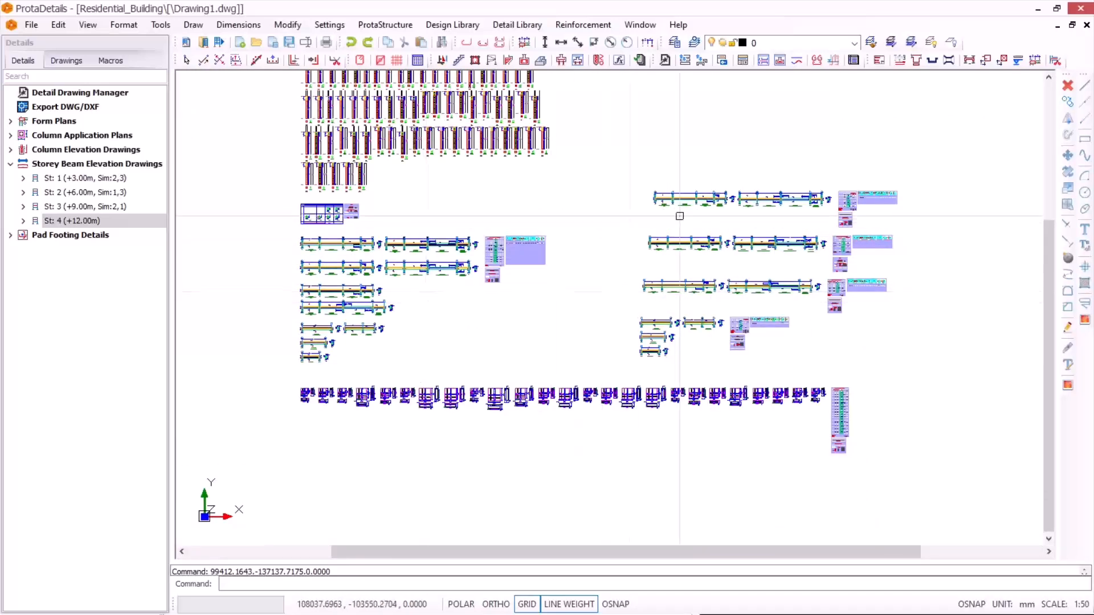
{"action": "scroll", "coordinate": [734, 211], "scroll_direction": "up", "scroll_amount": 5}
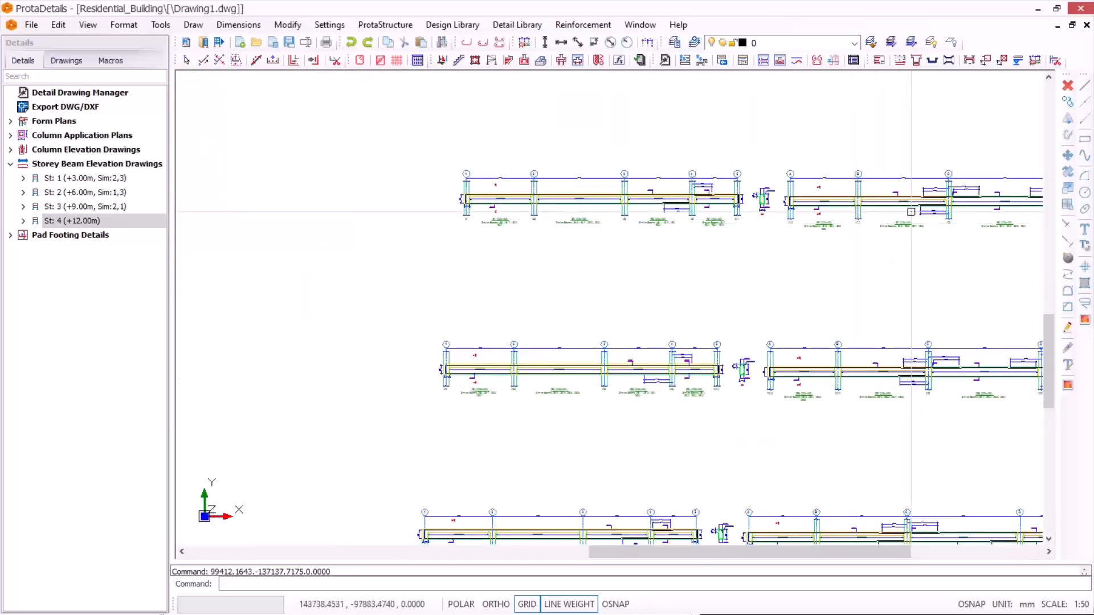
{"action": "scroll", "coordinate": [911, 212], "scroll_direction": "up", "scroll_amount": 5}
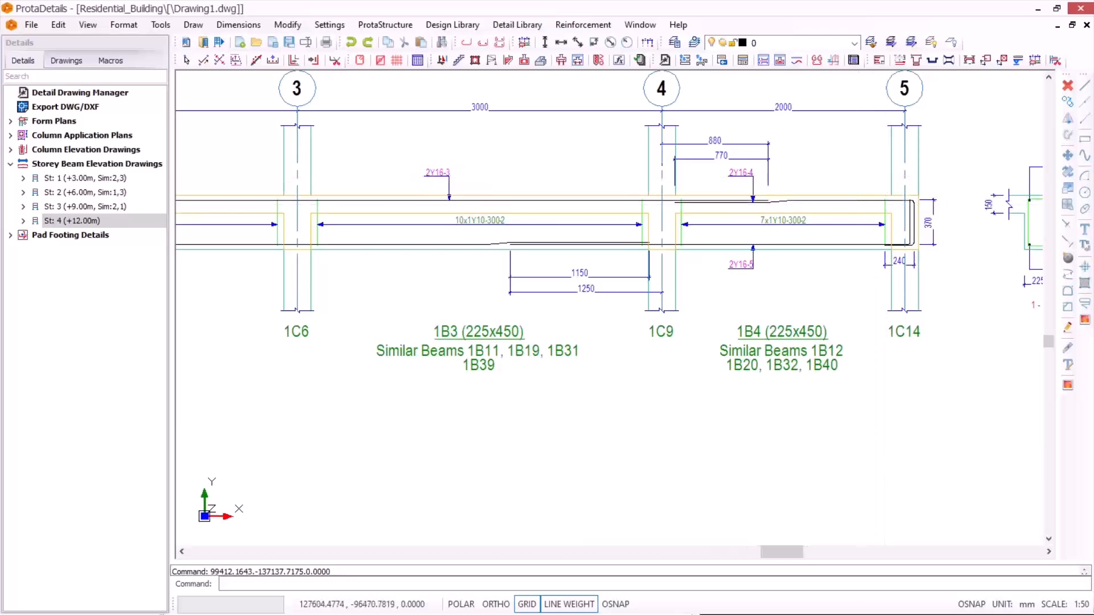
{"action": "scroll", "coordinate": [911, 212], "scroll_direction": "down", "scroll_amount": 8}
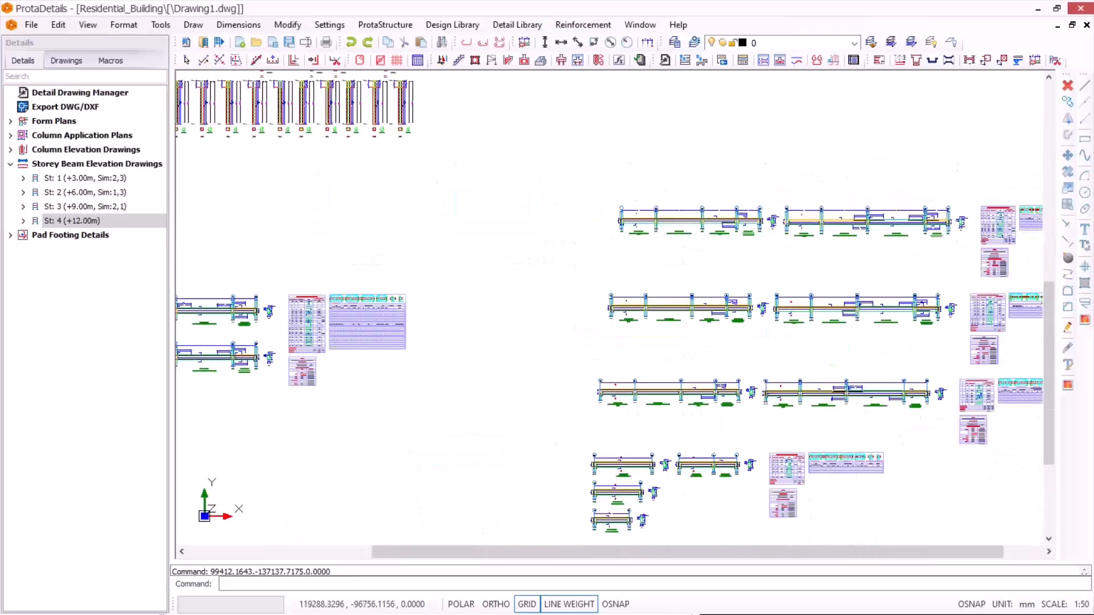
Step: Frame the four separately drawn beam elevation sets with a selection window and compare their layout with the combined beam drawings
{"action": "scroll", "coordinate": [670, 225], "scroll_direction": "down", "scroll_amount": 3}
{"action": "left_click_drag", "start_coordinate": [799, 330], "coordinate": [838, 347]}
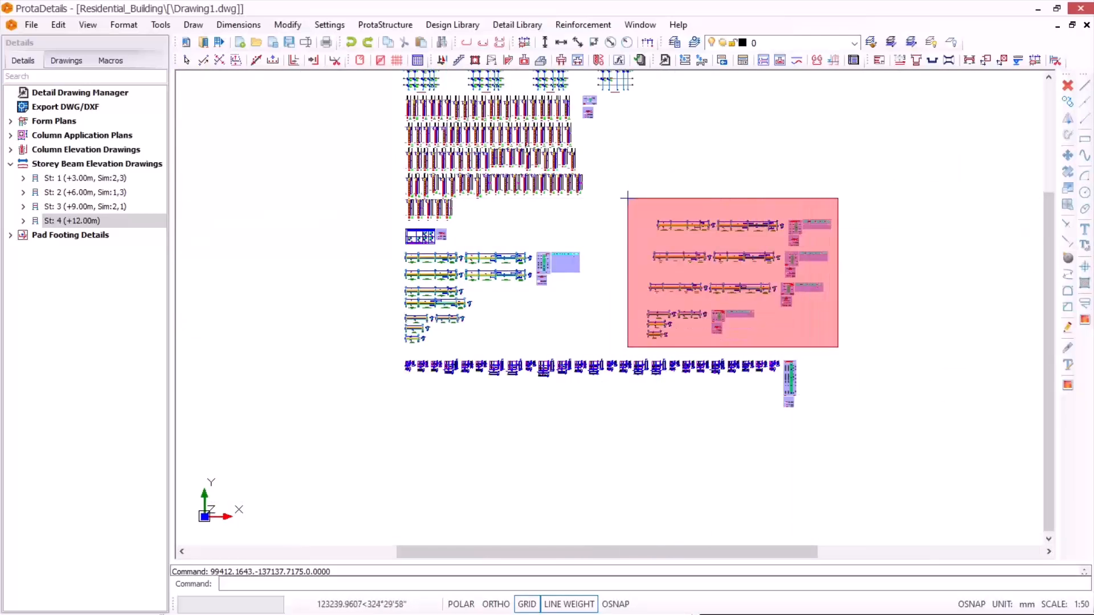
{"action": "left_click", "coordinate": [627, 198]}
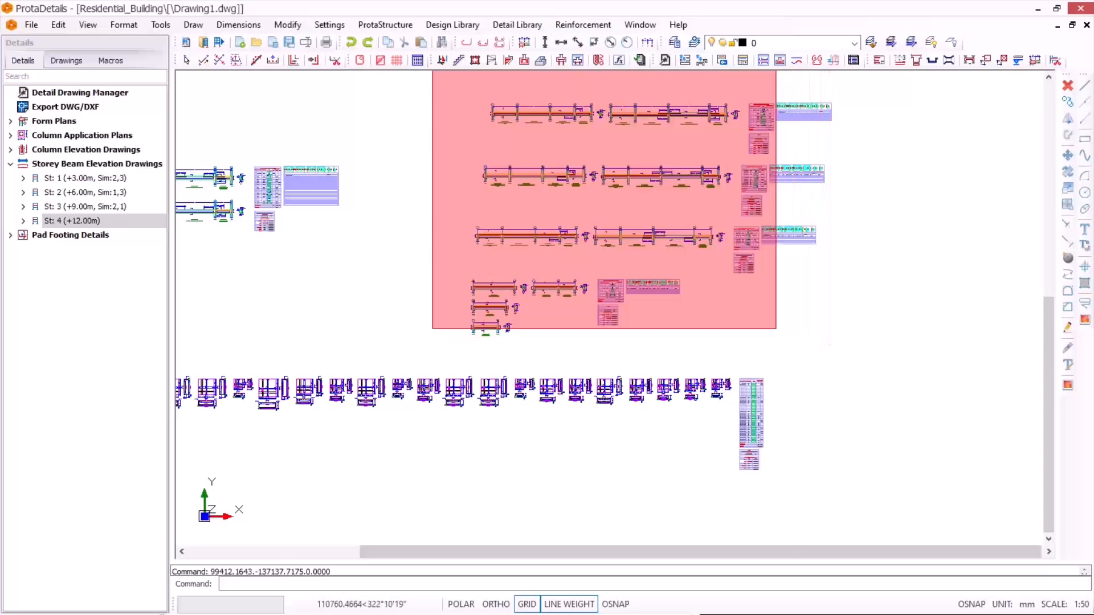
{"action": "scroll", "coordinate": [620, 129], "scroll_direction": "down", "scroll_amount": 3}
{"action": "scroll", "coordinate": [623, 168], "scroll_direction": "up", "scroll_amount": 3}
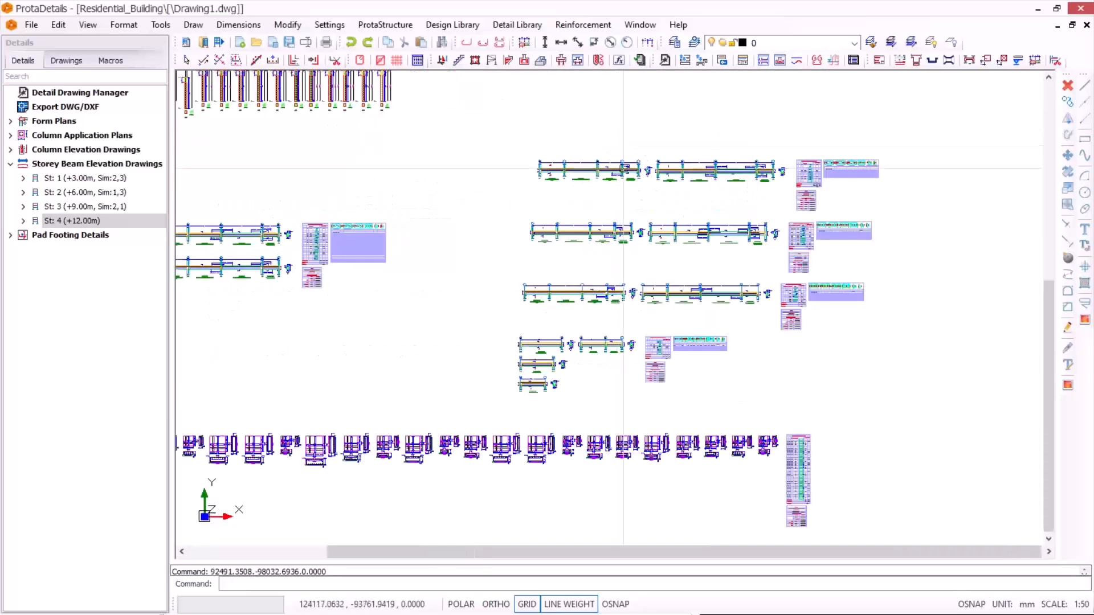
{"action": "scroll", "coordinate": [530, 283], "scroll_direction": "down", "scroll_amount": 3}
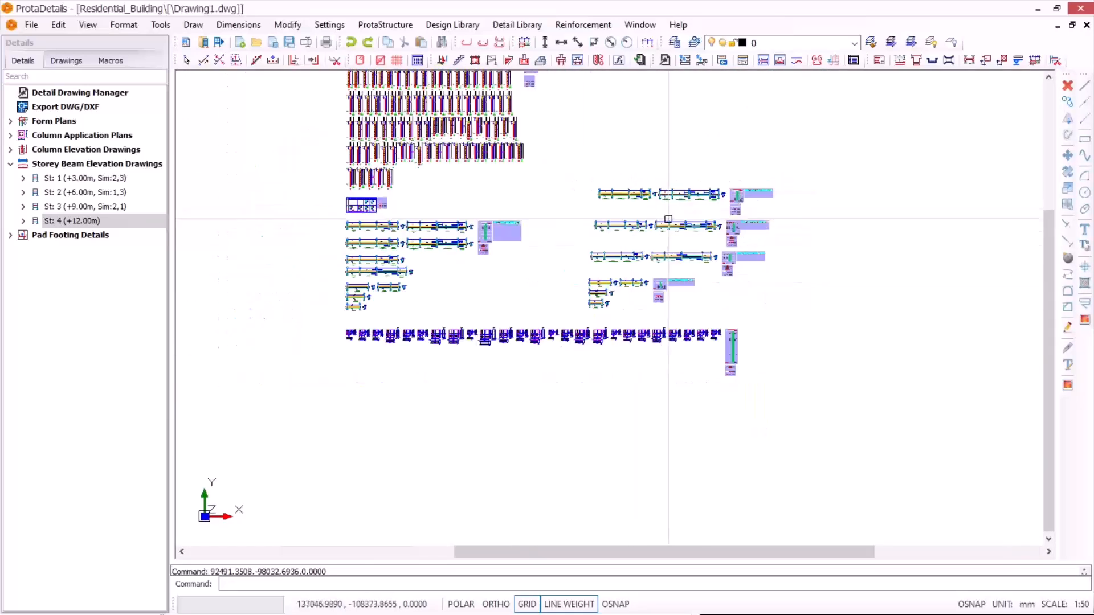
{"action": "scroll", "coordinate": [646, 232], "scroll_direction": "down", "scroll_amount": 2}
Step: Examine the automatically generated rows of single-storey column elevations, including the details of columns 3C11 to 3C13
{"action": "scroll", "coordinate": [450, 219], "scroll_direction": "up", "scroll_amount": 5}
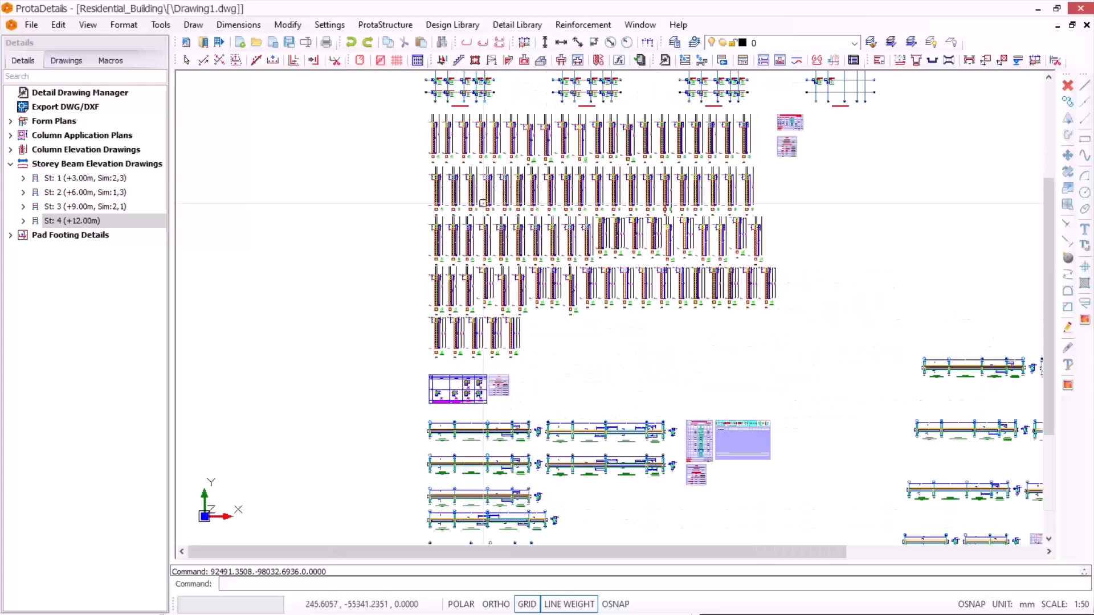
{"action": "scroll", "coordinate": [450, 219], "scroll_direction": "up", "scroll_amount": 5}
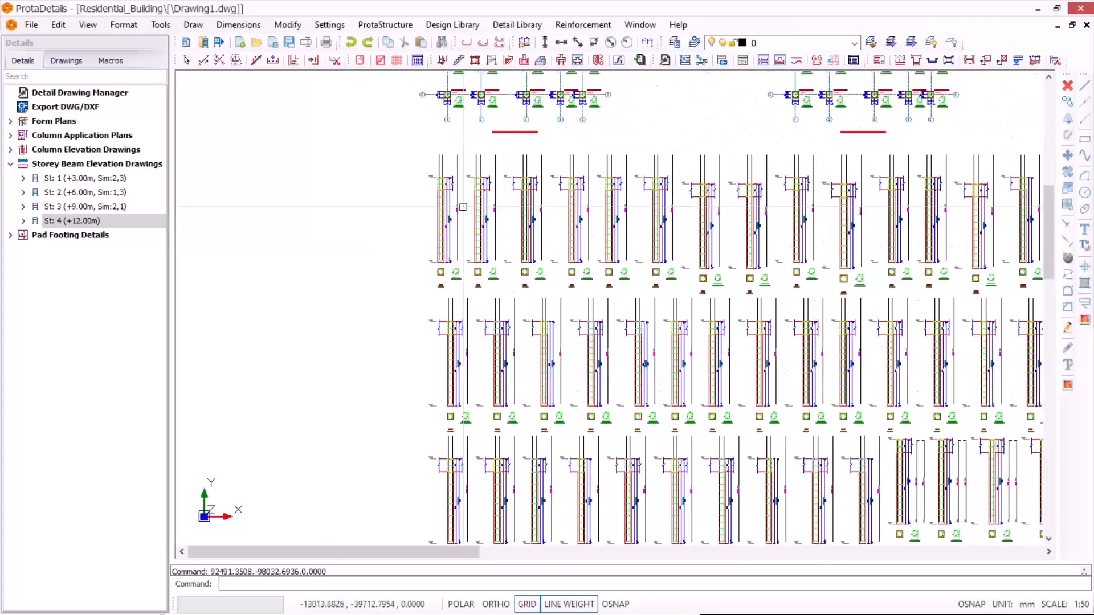
{"action": "scroll", "coordinate": [443, 199], "scroll_direction": "up", "scroll_amount": 2}
{"action": "scroll", "coordinate": [450, 193], "scroll_direction": "down", "scroll_amount": 6}
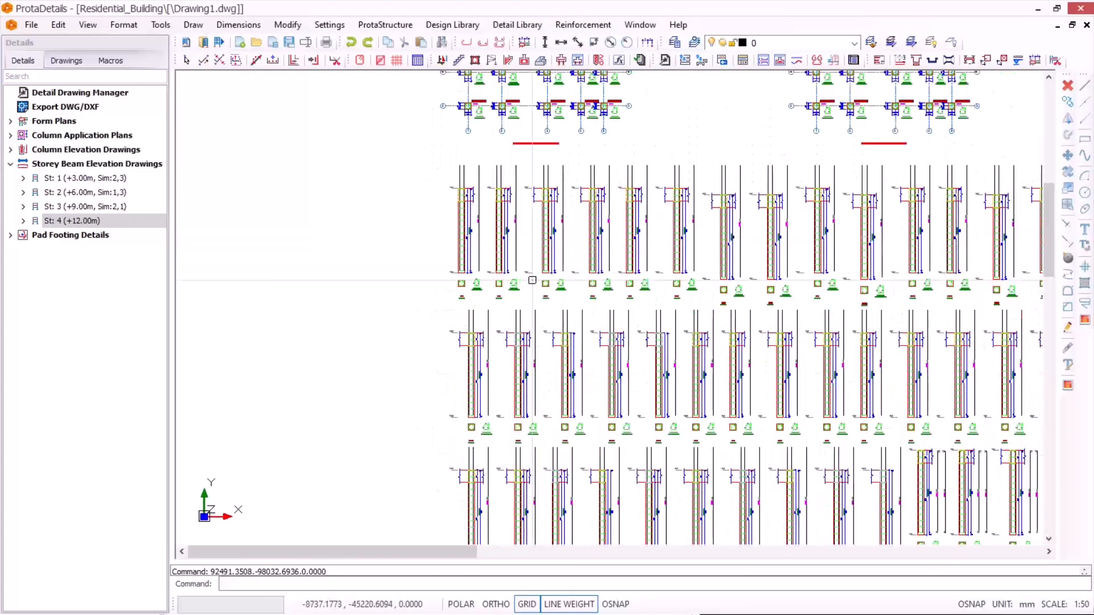
{"action": "scroll", "coordinate": [532, 274], "scroll_direction": "up", "scroll_amount": 3}
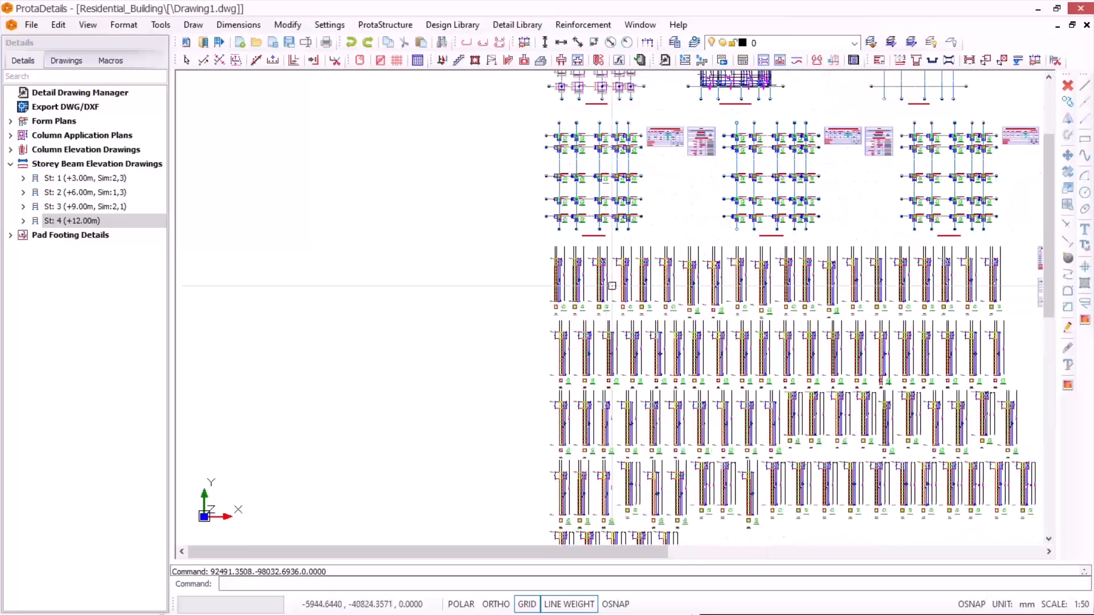
{"action": "scroll", "coordinate": [658, 449], "scroll_direction": "down", "scroll_amount": 2}
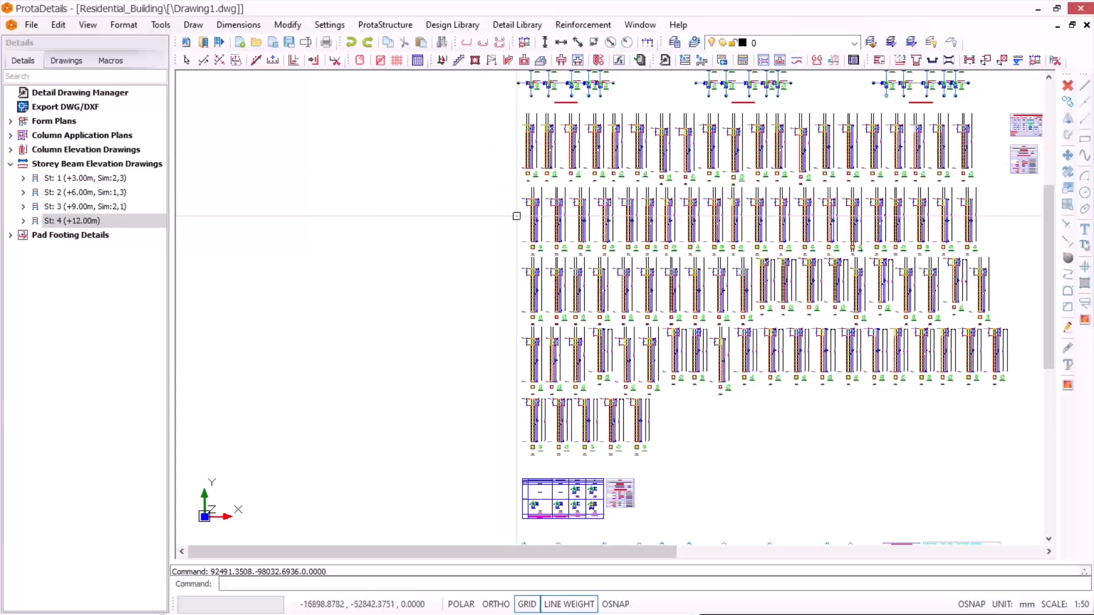
{"action": "scroll", "coordinate": [617, 247], "scroll_direction": "up", "scroll_amount": 2}
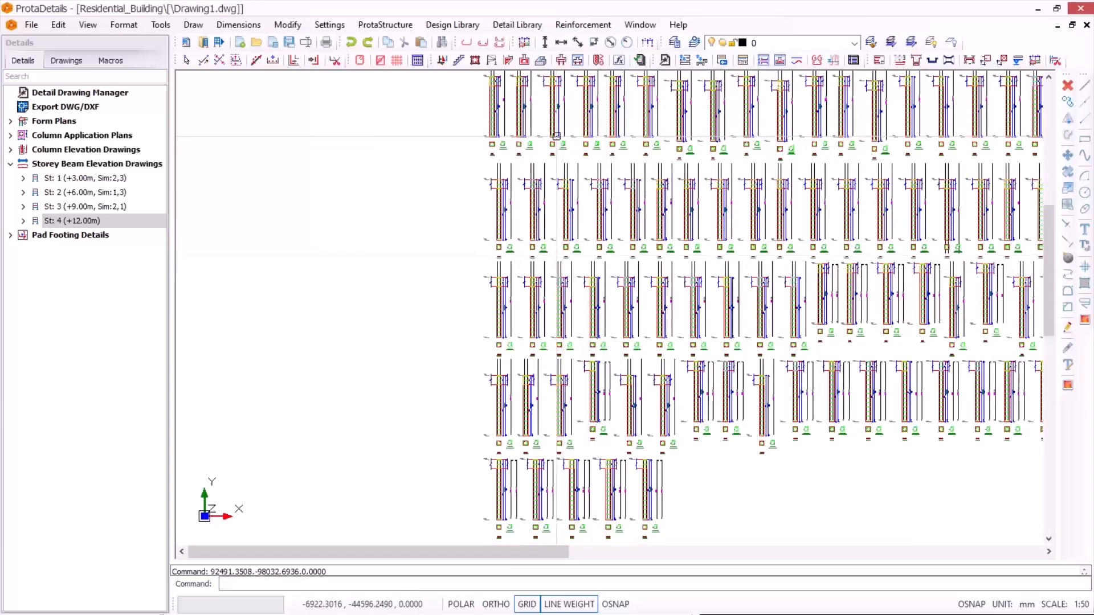
{"action": "scroll", "coordinate": [644, 167], "scroll_direction": "down", "scroll_amount": 4}
{"action": "scroll", "coordinate": [588, 148], "scroll_direction": "up", "scroll_amount": 2}
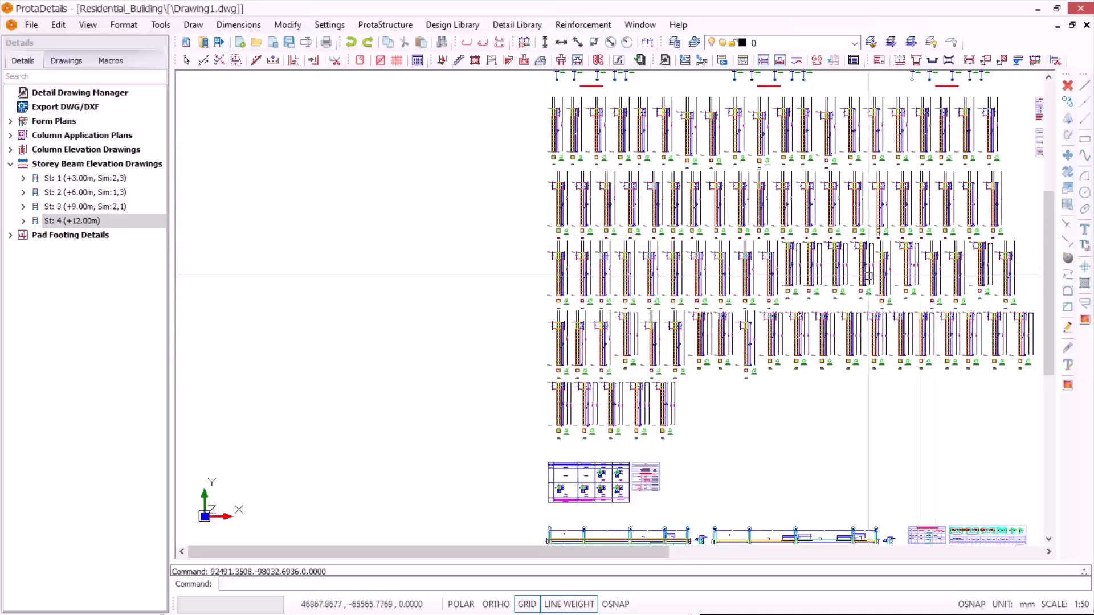
{"action": "scroll", "coordinate": [574, 157], "scroll_direction": "up", "scroll_amount": 3}
{"action": "scroll", "coordinate": [484, 145], "scroll_direction": "down", "scroll_amount": 1}
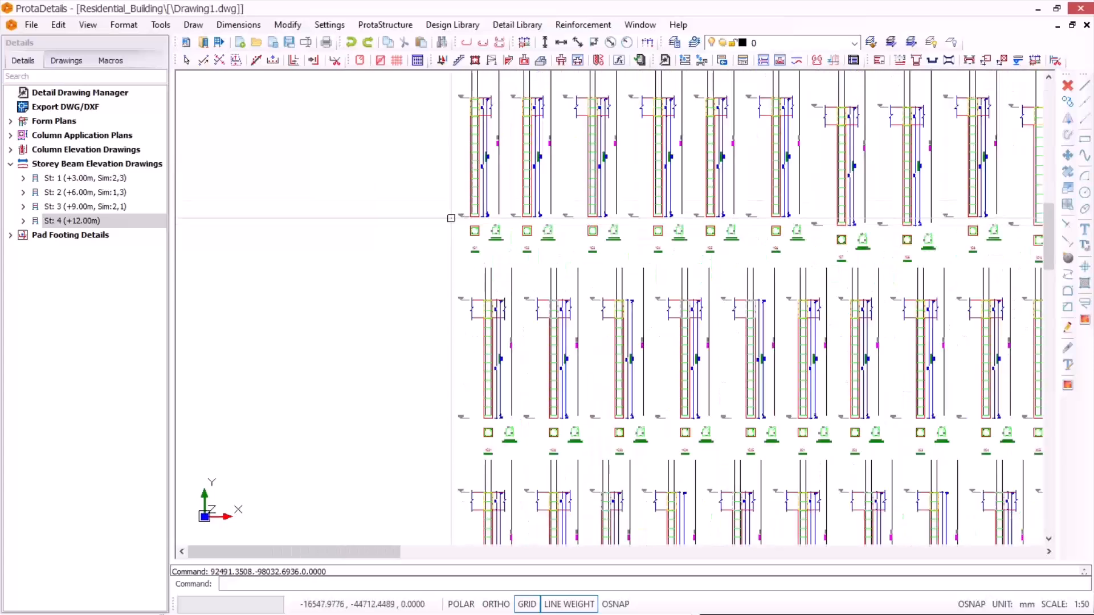
{"action": "scroll", "coordinate": [457, 141], "scroll_direction": "up", "scroll_amount": 1}
{"action": "scroll", "coordinate": [456, 141], "scroll_direction": "down", "scroll_amount": 5}
{"action": "scroll", "coordinate": [815, 203], "scroll_direction": "up", "scroll_amount": 1}
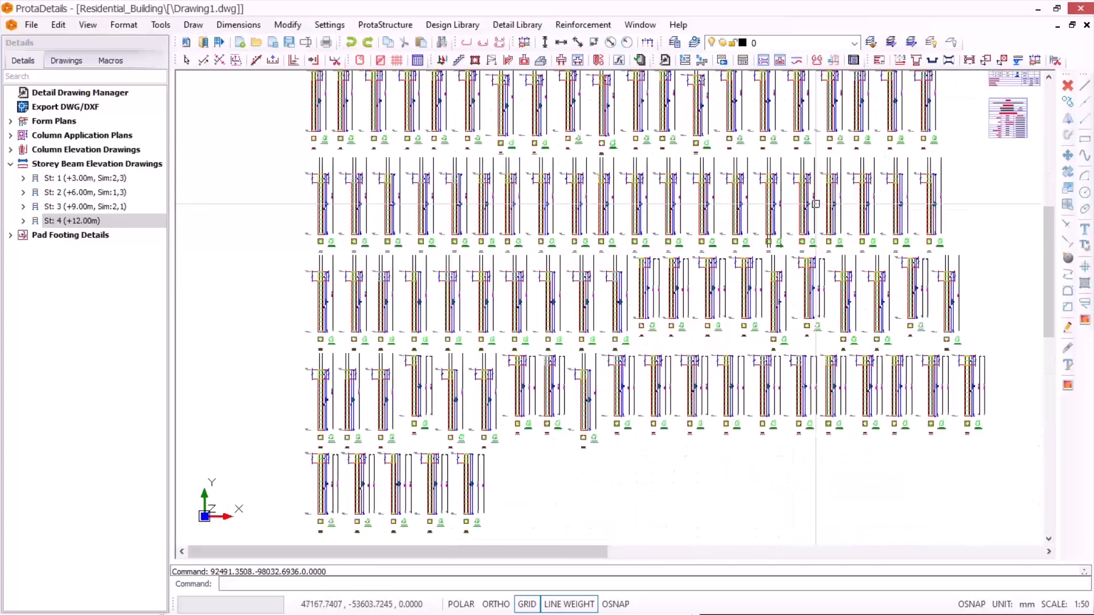
{"action": "scroll", "coordinate": [801, 210], "scroll_direction": "down", "scroll_amount": 3}
{"action": "scroll", "coordinate": [620, 230], "scroll_direction": "up", "scroll_amount": 2}
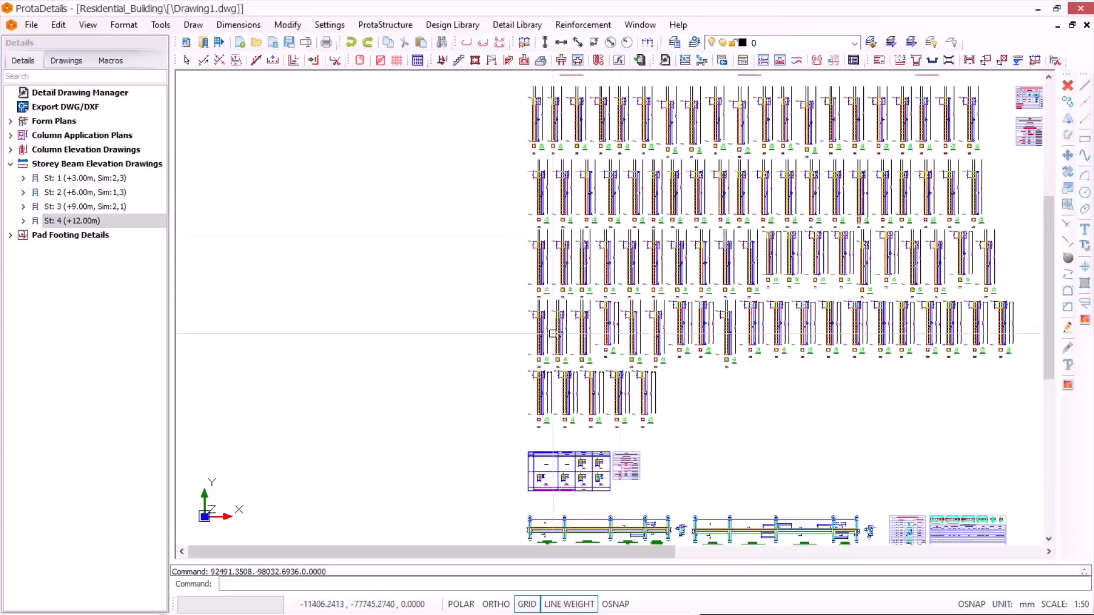
{"action": "scroll", "coordinate": [553, 334], "scroll_direction": "up", "scroll_amount": 3}
{"action": "scroll", "coordinate": [615, 230], "scroll_direction": "up", "scroll_amount": 1}
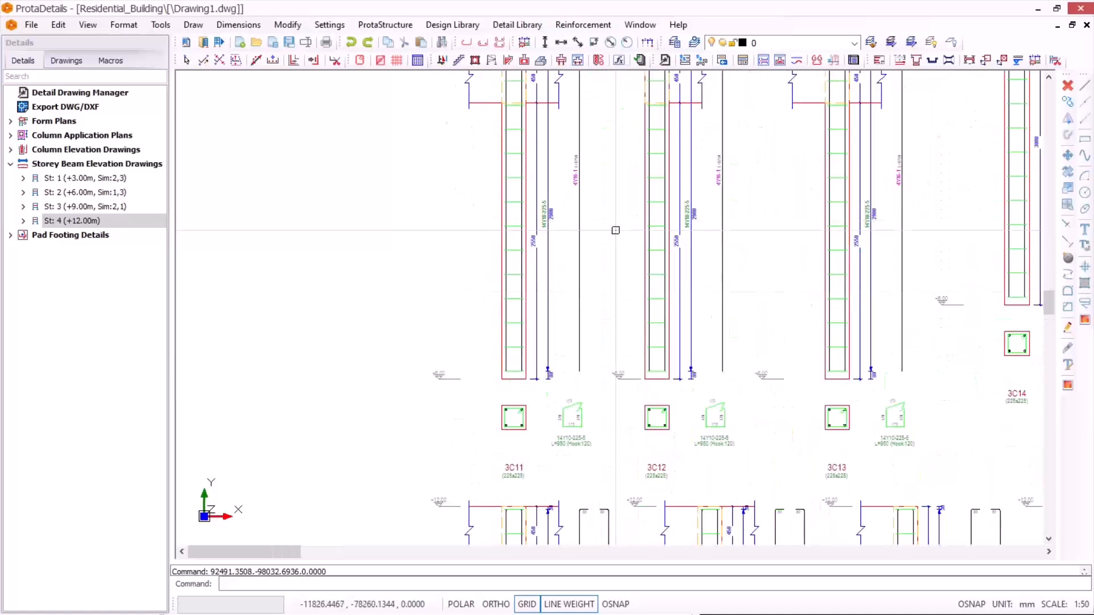
{"action": "scroll", "coordinate": [615, 230], "scroll_direction": "down", "scroll_amount": 4}
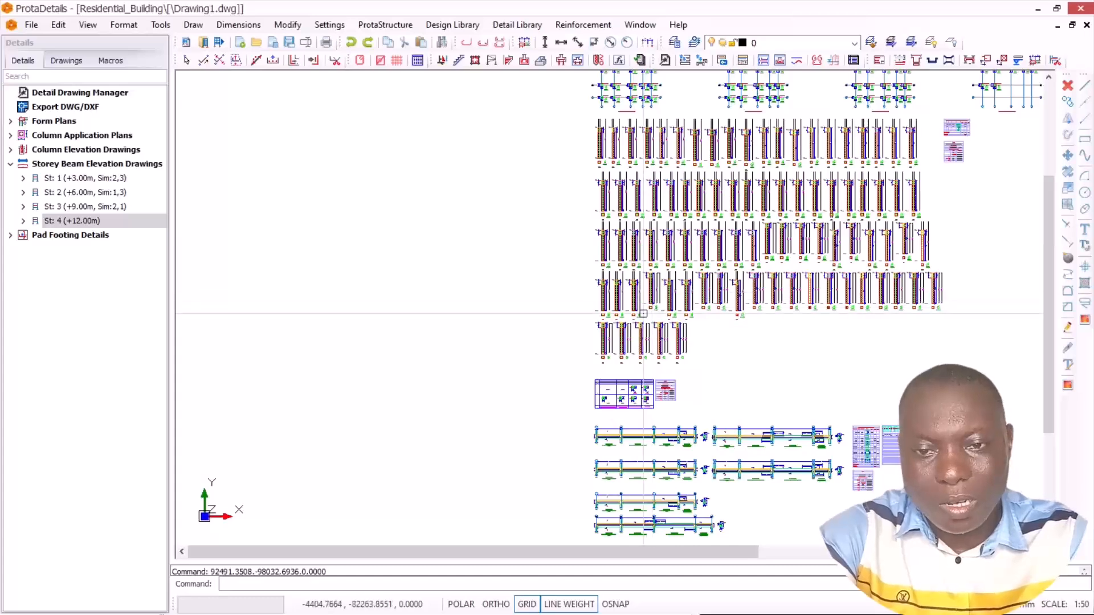
{"action": "scroll", "coordinate": [616, 355], "scroll_direction": "up", "scroll_amount": 5}
{"action": "scroll", "coordinate": [608, 353], "scroll_direction": "down", "scroll_amount": 5}
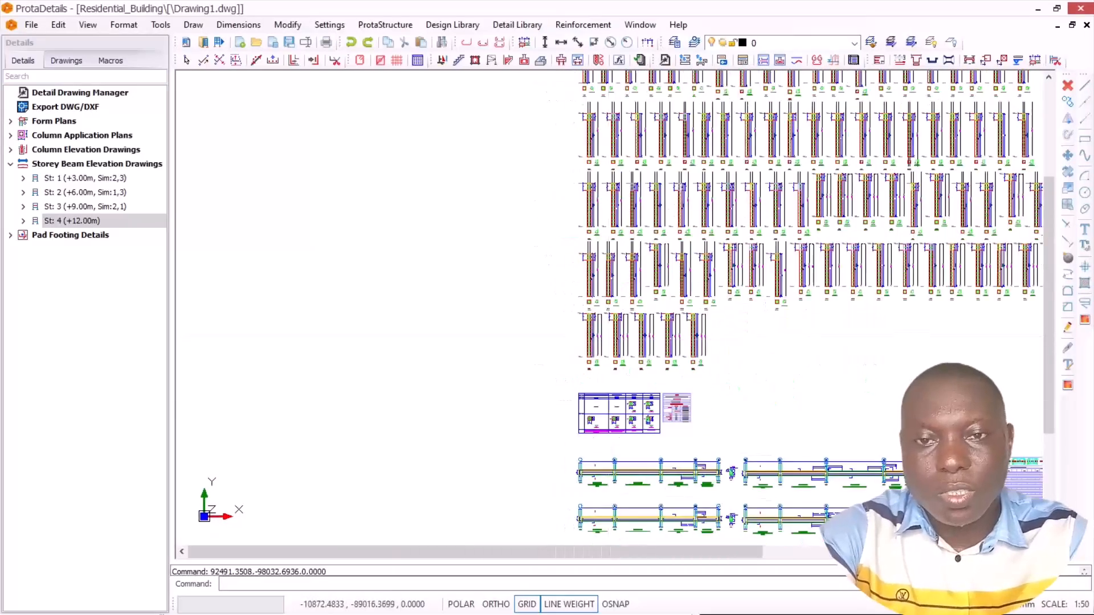
{"action": "scroll", "coordinate": [637, 180], "scroll_direction": "up", "scroll_amount": 1}
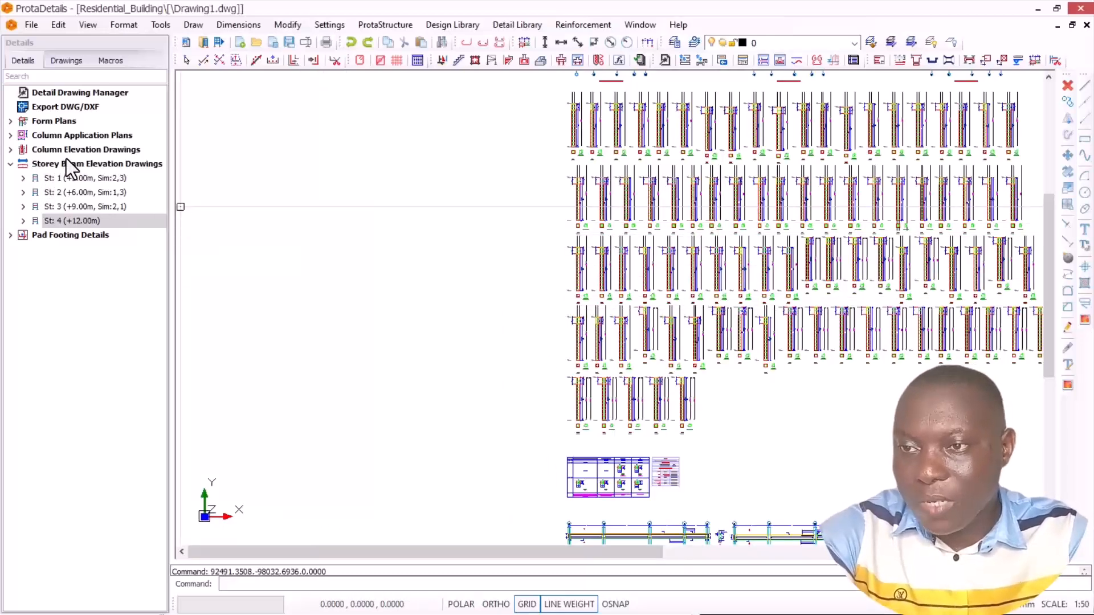
Step: Draw the through-storeys elevation of column 1C1 for storeys 1 to 4 and place it in the empty area beside the single-storey column elevations
{"action": "left_click", "coordinate": [11, 151]}
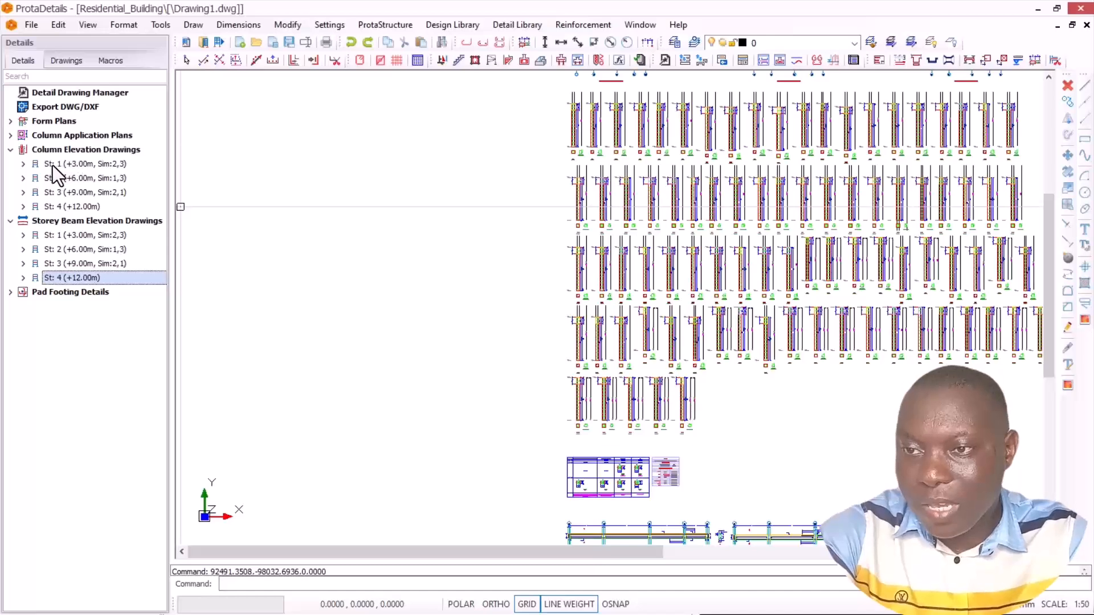
{"action": "left_click", "coordinate": [24, 164]}
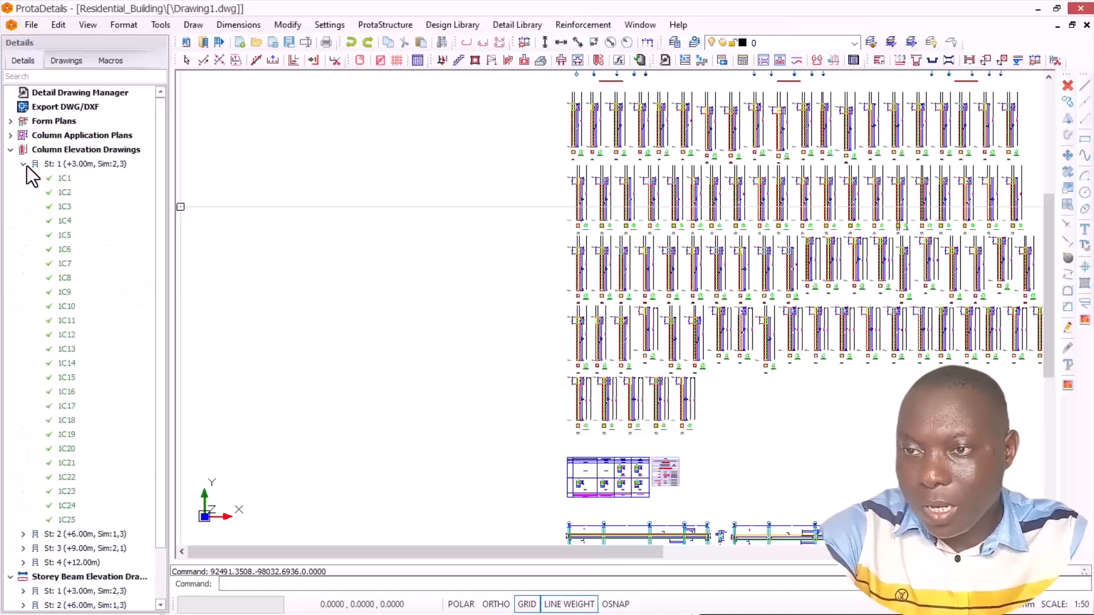
{"action": "right_click", "coordinate": [59, 178]}
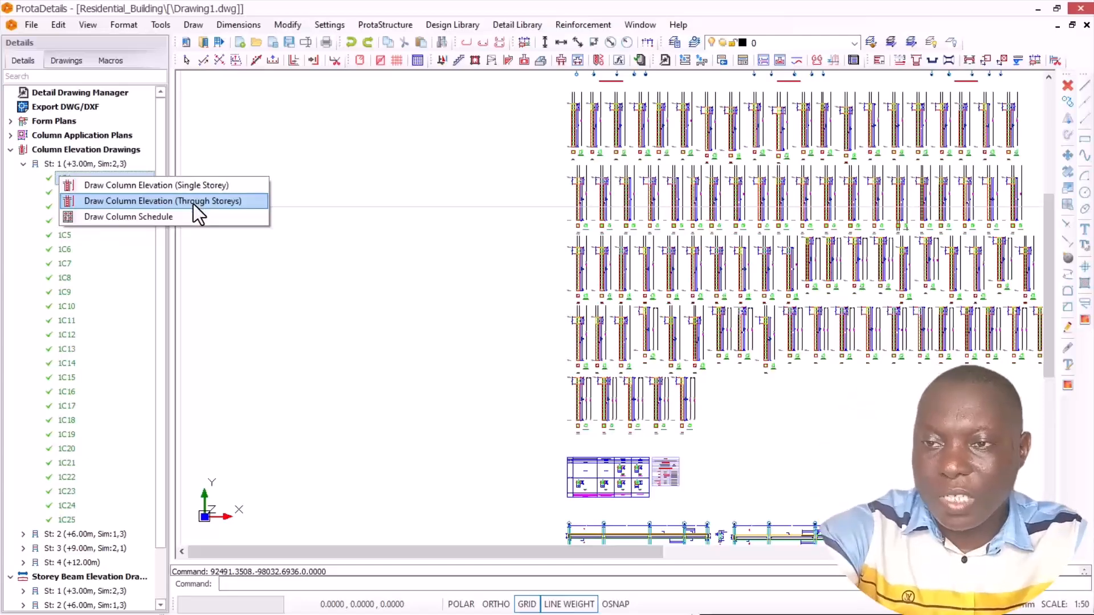
{"action": "left_click", "coordinate": [114, 202]}
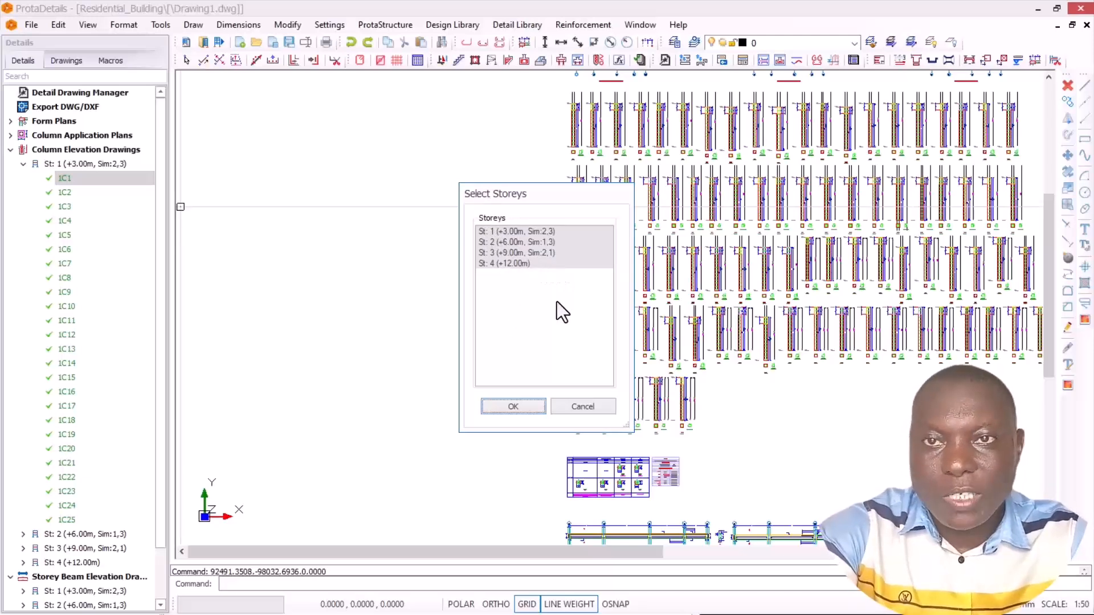
{"action": "left_click", "coordinate": [515, 406]}
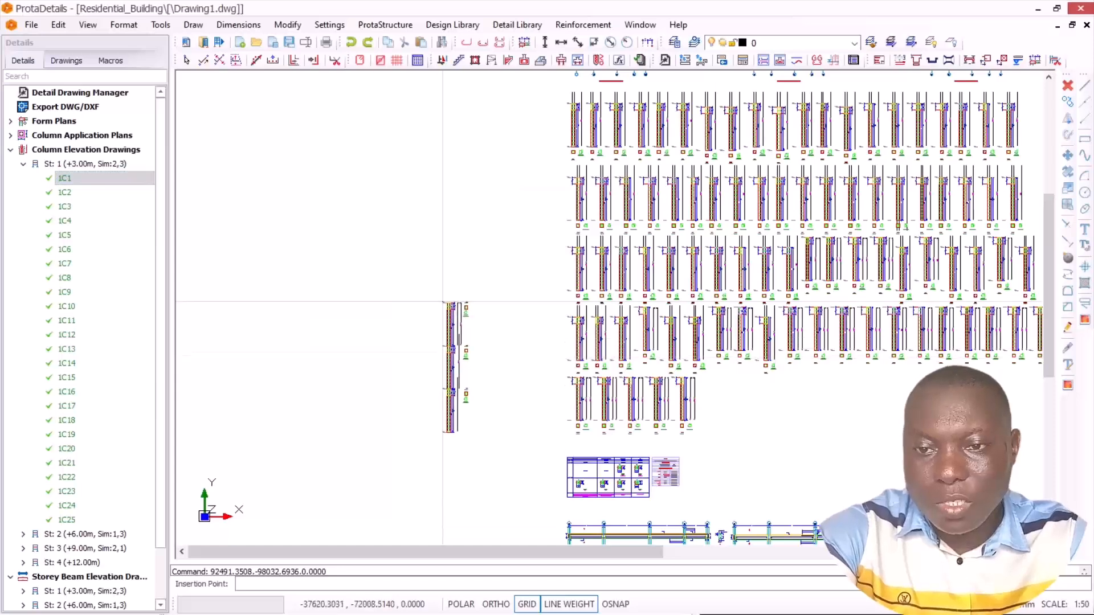
{"action": "left_click", "coordinate": [433, 190]}
Step: Examine the through-storeys elevation of column 1C1, including its bars, links and cross-sections at each storey, against the single-storey elevations
{"action": "scroll", "coordinate": [442, 268], "scroll_direction": "up", "scroll_amount": 5}
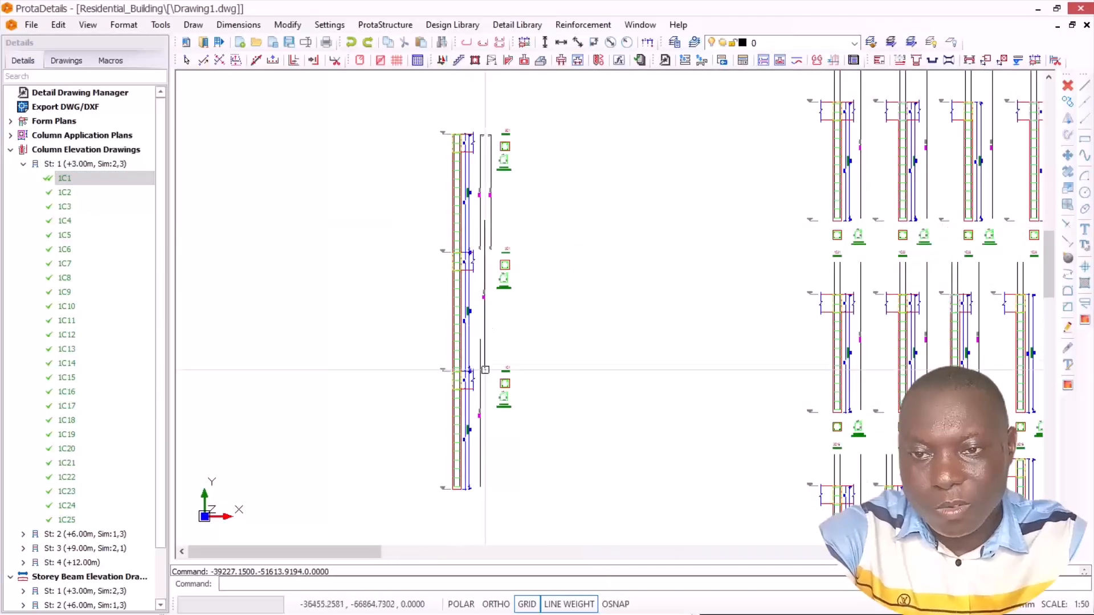
{"action": "scroll", "coordinate": [504, 313], "scroll_direction": "down", "scroll_amount": 3}
{"action": "scroll", "coordinate": [487, 371], "scroll_direction": "up", "scroll_amount": 3}
{"action": "scroll", "coordinate": [501, 483], "scroll_direction": "down", "scroll_amount": 1}
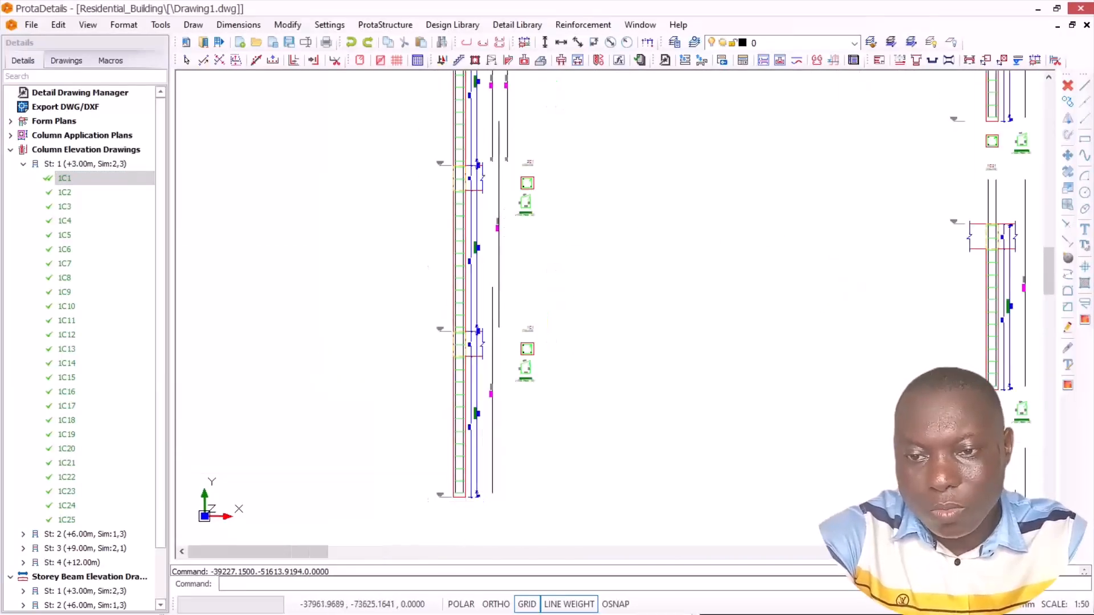
{"action": "scroll", "coordinate": [479, 499], "scroll_direction": "up", "scroll_amount": 2}
{"action": "scroll", "coordinate": [454, 495], "scroll_direction": "up", "scroll_amount": 2}
{"action": "scroll", "coordinate": [506, 491], "scroll_direction": "down", "scroll_amount": 3}
{"action": "scroll", "coordinate": [505, 317], "scroll_direction": "up", "scroll_amount": 3}
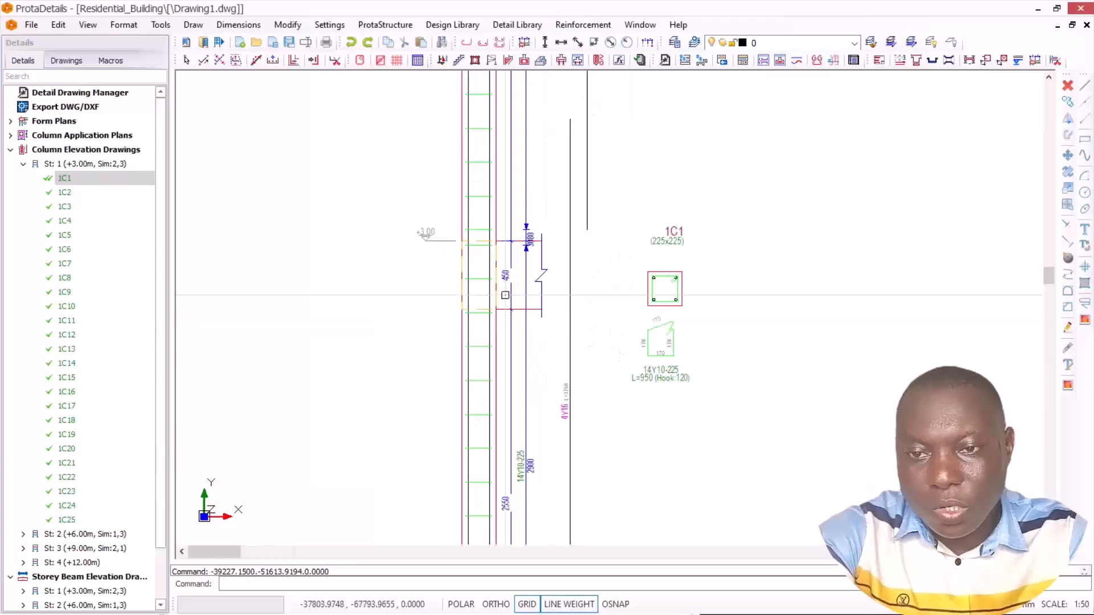
{"action": "scroll", "coordinate": [512, 302], "scroll_direction": "down", "scroll_amount": 4}
{"action": "scroll", "coordinate": [515, 257], "scroll_direction": "up", "scroll_amount": 2}
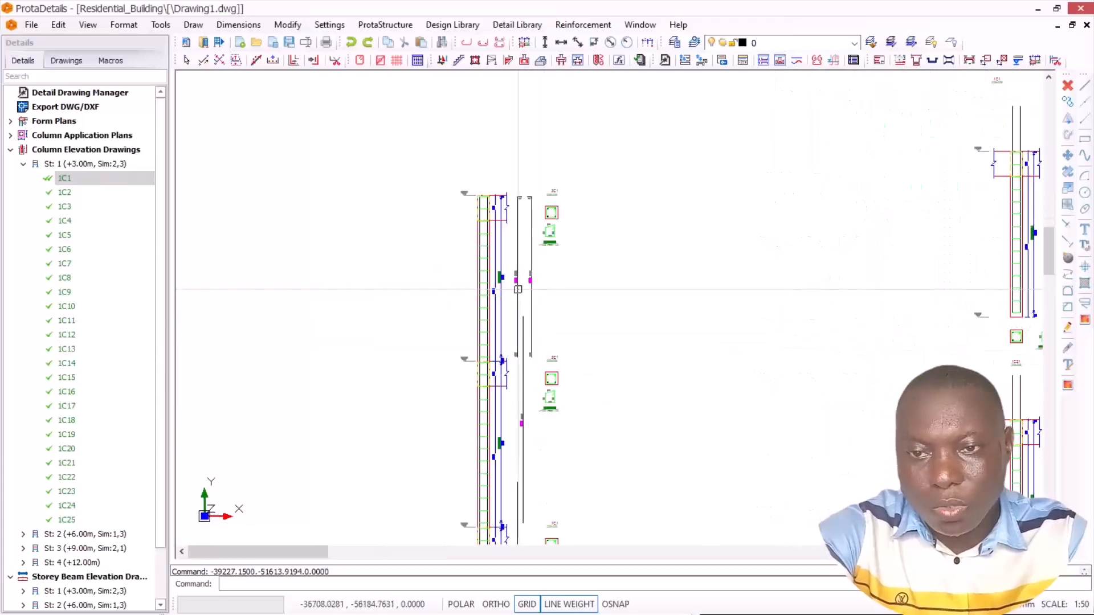
{"action": "scroll", "coordinate": [516, 217], "scroll_direction": "down", "scroll_amount": 3}
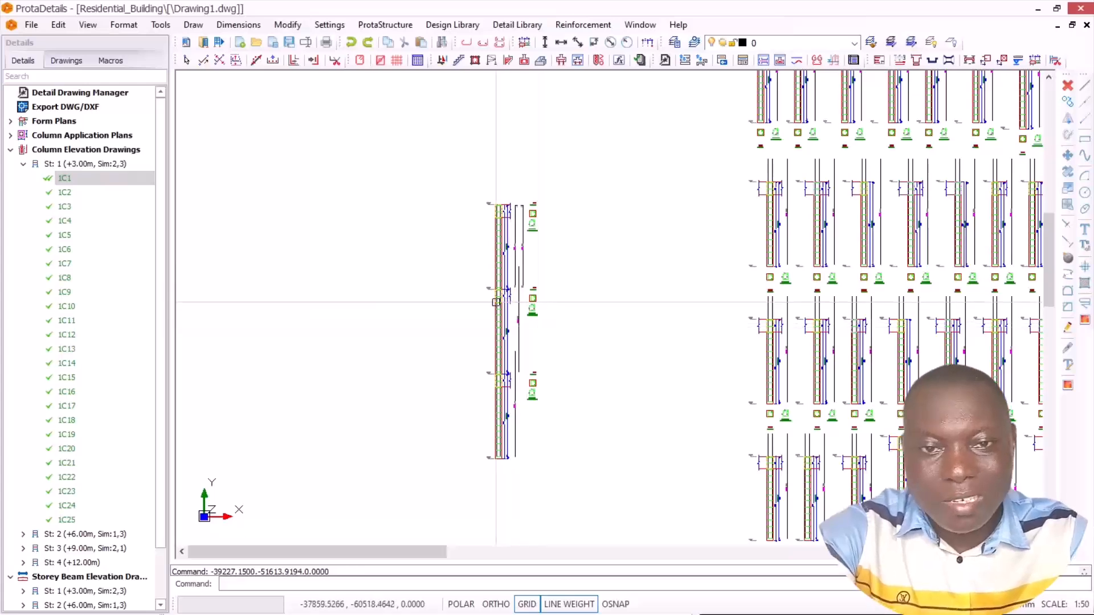
{"action": "scroll", "coordinate": [496, 302], "scroll_direction": "down", "scroll_amount": 3}
{"action": "scroll", "coordinate": [537, 204], "scroll_direction": "up", "scroll_amount": 5}
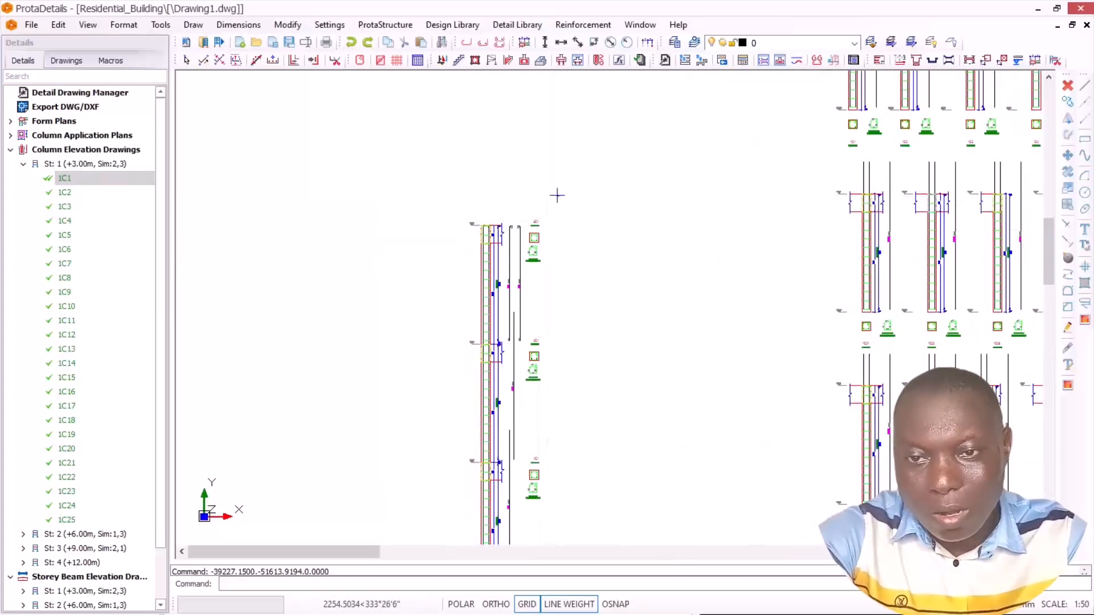
Step: Frame the through-storeys elevation of column 1C1 with a selection window to point out its extent
{"action": "scroll", "coordinate": [557, 195], "scroll_direction": "down", "scroll_amount": 2}
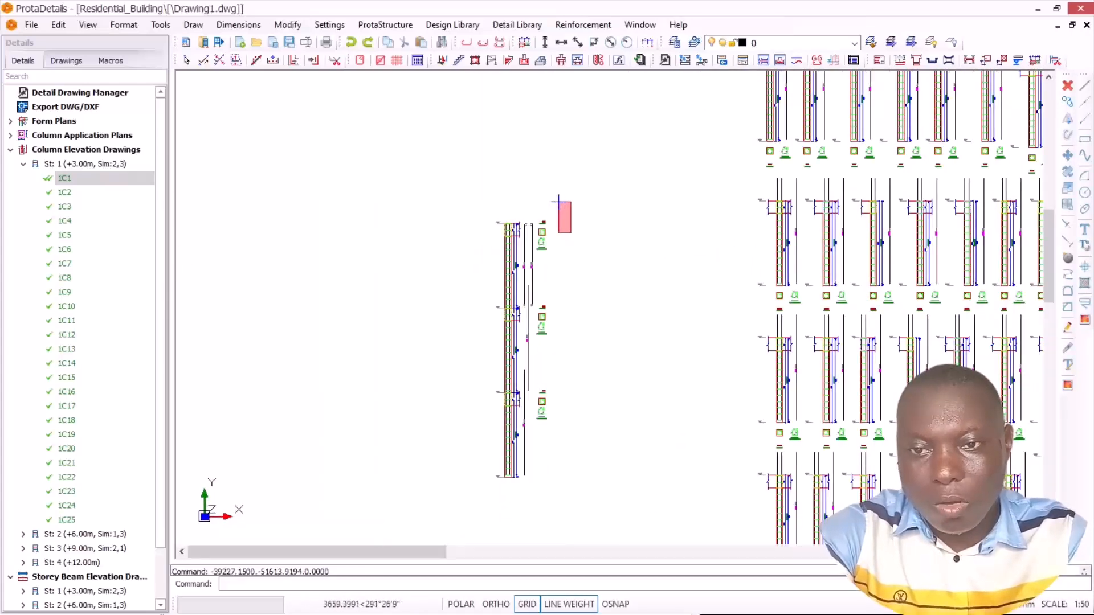
{"action": "scroll", "coordinate": [511, 335], "scroll_direction": "up", "scroll_amount": 2}
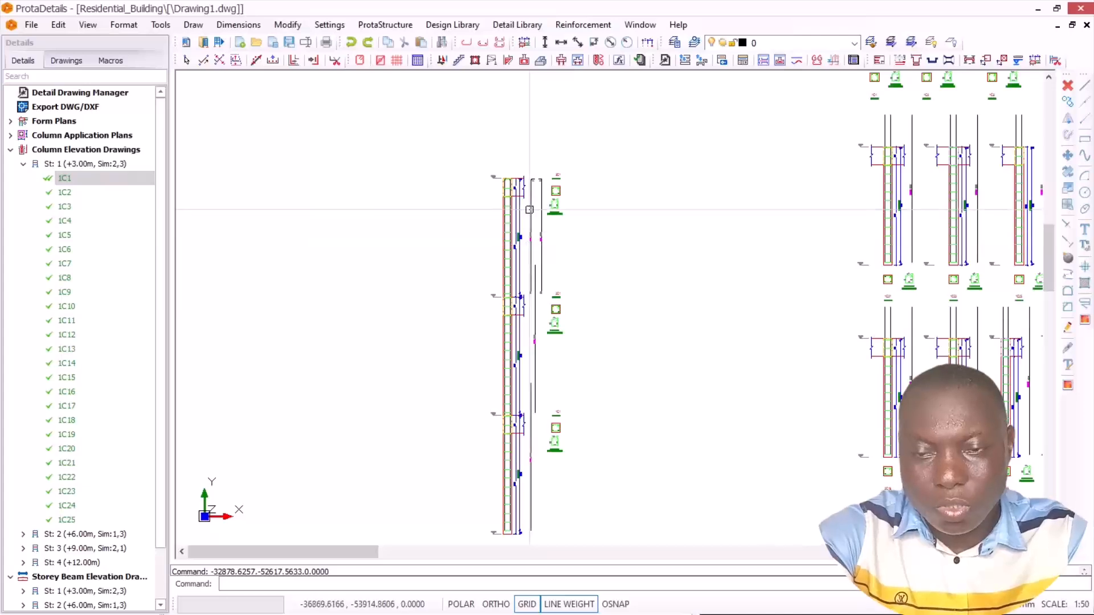
{"action": "scroll", "coordinate": [529, 254], "scroll_direction": "down", "scroll_amount": 2}
{"action": "scroll", "coordinate": [564, 210], "scroll_direction": "up", "scroll_amount": 2}
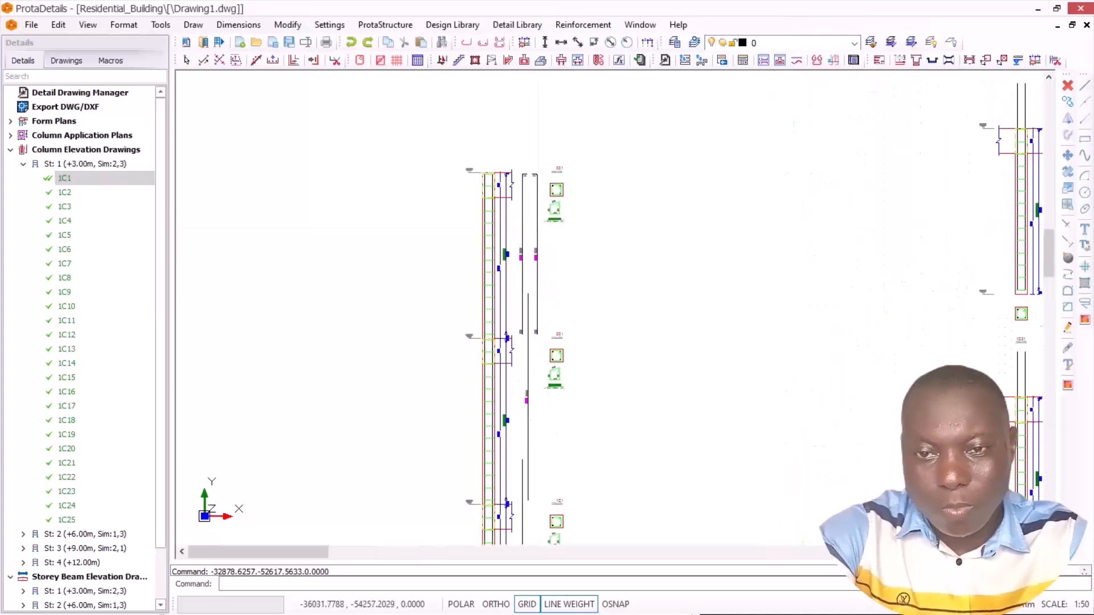
{"action": "scroll", "coordinate": [569, 200], "scroll_direction": "down", "scroll_amount": 3}
{"action": "scroll", "coordinate": [556, 215], "scroll_direction": "up", "scroll_amount": 1}
{"action": "left_click", "coordinate": [570, 161]}
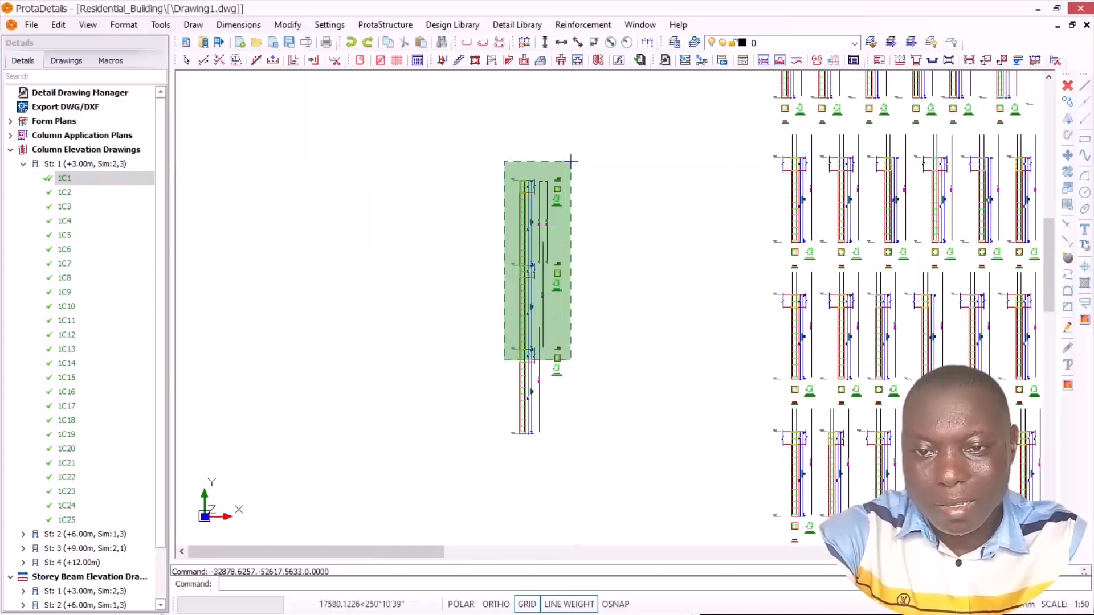
{"action": "left_click", "coordinate": [558, 148]}
Step: Examine the bars, links and cross-sections of 2C1 and 3C1 in the through-storeys column elevation
{"action": "scroll", "coordinate": [564, 297], "scroll_direction": "up", "scroll_amount": 1}
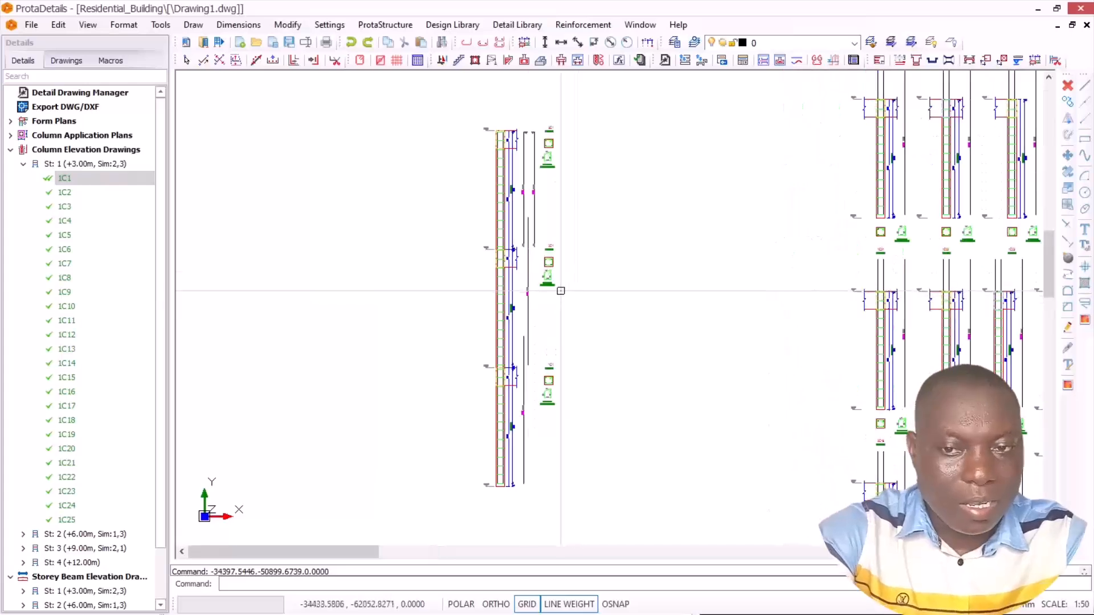
{"action": "scroll", "coordinate": [482, 229], "scroll_direction": "down", "scroll_amount": 2}
{"action": "scroll", "coordinate": [483, 229], "scroll_direction": "down", "scroll_amount": 1}
{"action": "scroll", "coordinate": [501, 217], "scroll_direction": "up", "scroll_amount": 4}
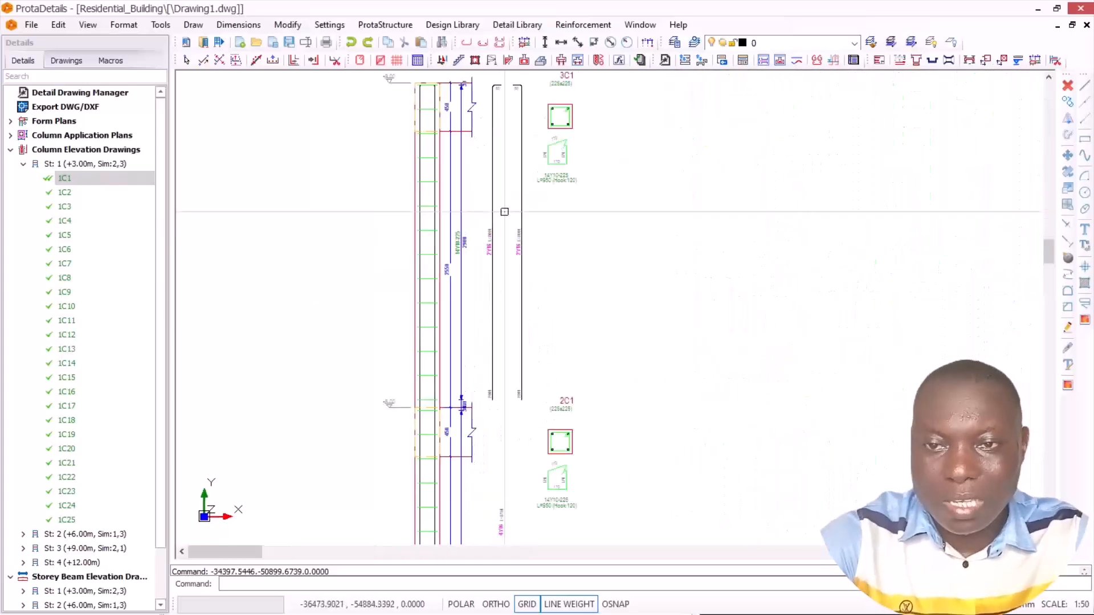
{"action": "scroll", "coordinate": [524, 184], "scroll_direction": "down", "scroll_amount": 2}
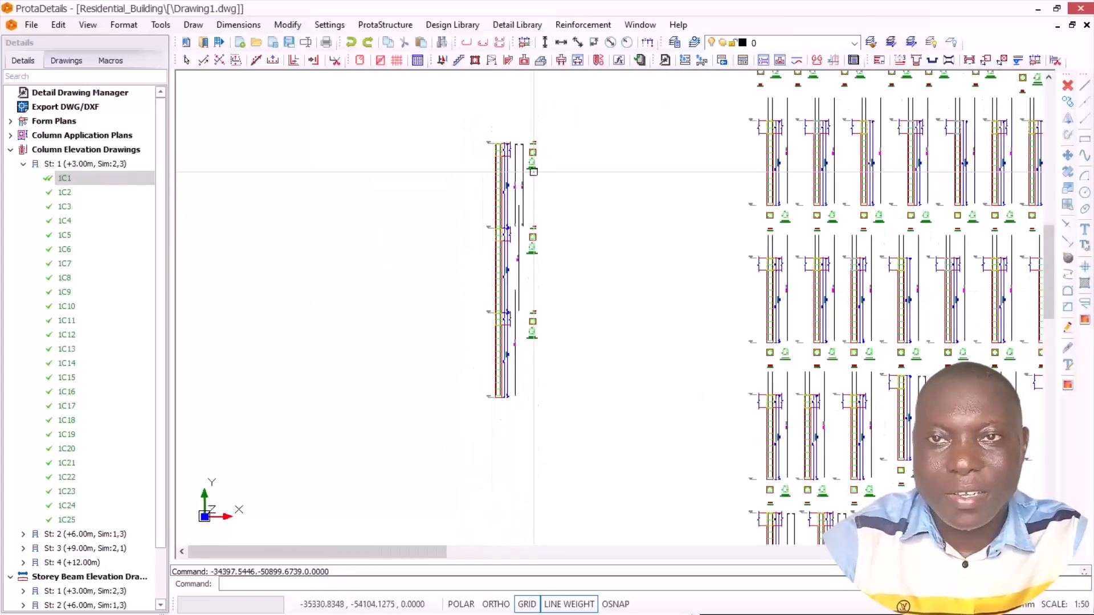
Step: Compare the layout of the through-storeys elevation of column 1C1 with the rows of single-storey column elevations
{"action": "scroll", "coordinate": [538, 188], "scroll_direction": "down", "scroll_amount": 3}
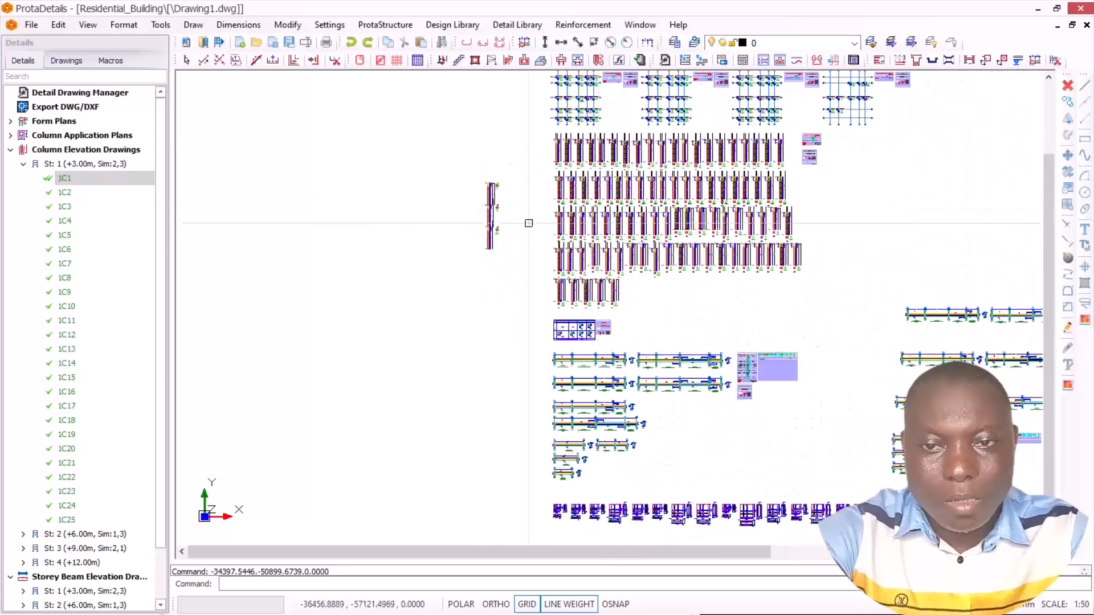
{"action": "scroll", "coordinate": [493, 201], "scroll_direction": "up", "scroll_amount": 3}
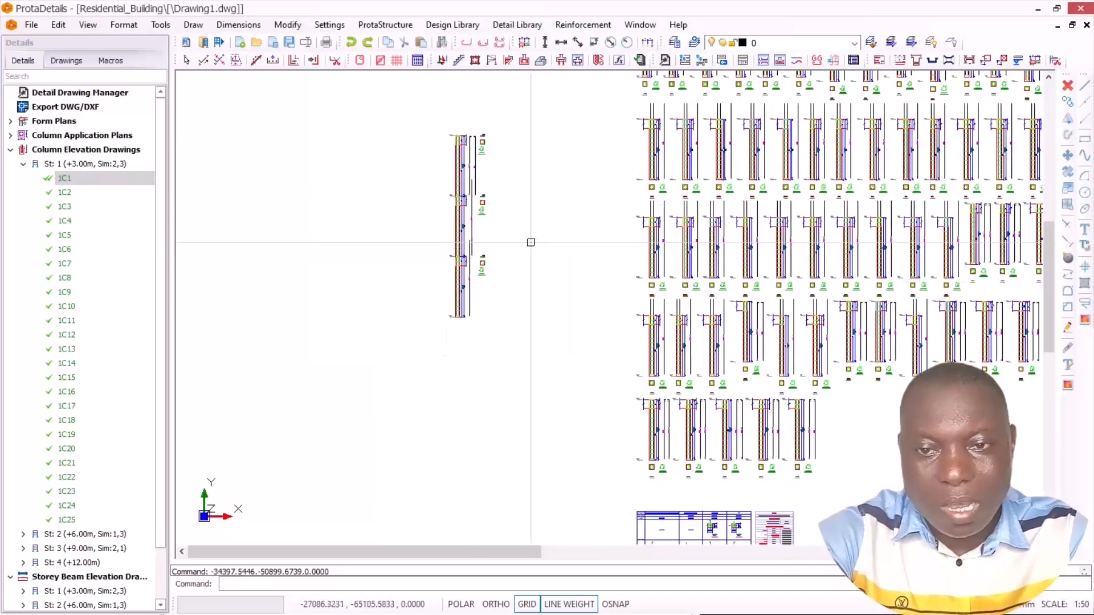
{"action": "scroll", "coordinate": [457, 341], "scroll_direction": "down", "scroll_amount": 1}
{"action": "scroll", "coordinate": [627, 162], "scroll_direction": "up", "scroll_amount": 2}
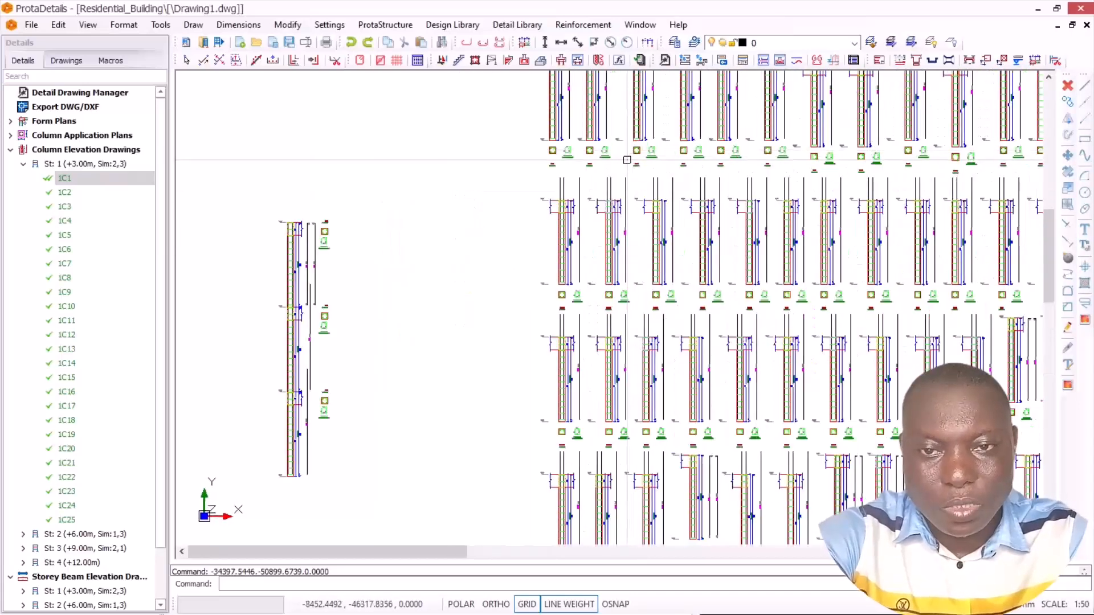
{"action": "scroll", "coordinate": [587, 161], "scroll_direction": "down", "scroll_amount": 3}
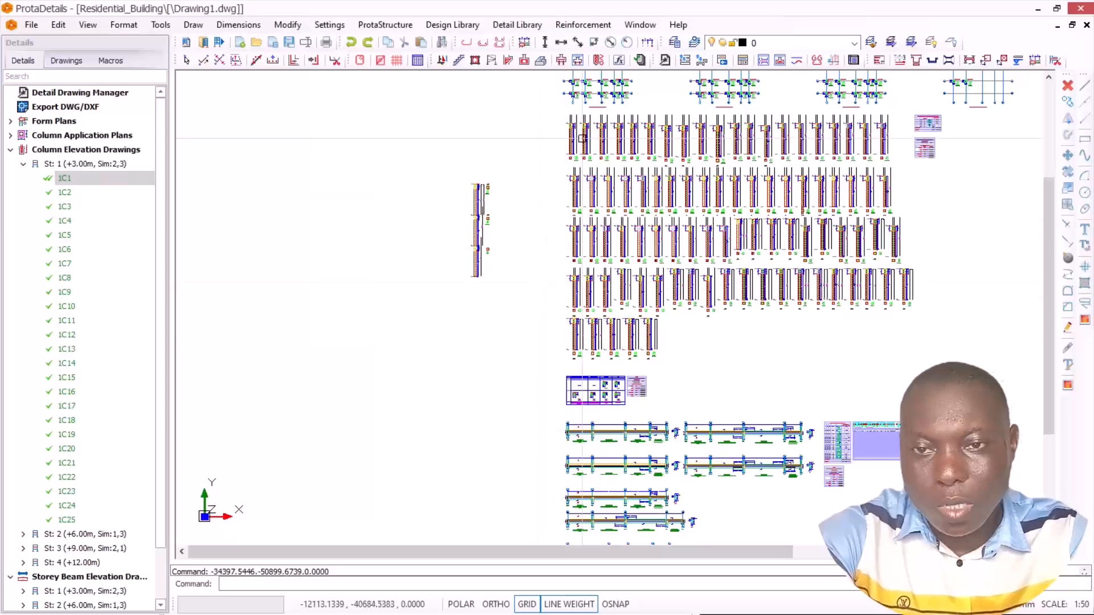
{"action": "scroll", "coordinate": [520, 188], "scroll_direction": "up", "scroll_amount": 2}
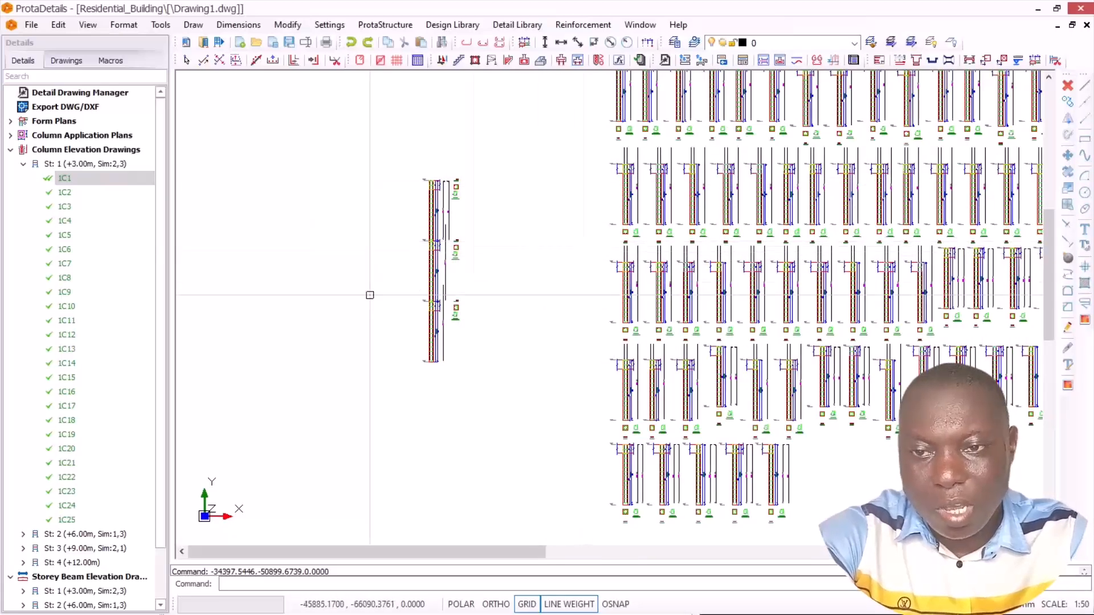
{"action": "scroll", "coordinate": [424, 230], "scroll_direction": "up", "scroll_amount": 3}
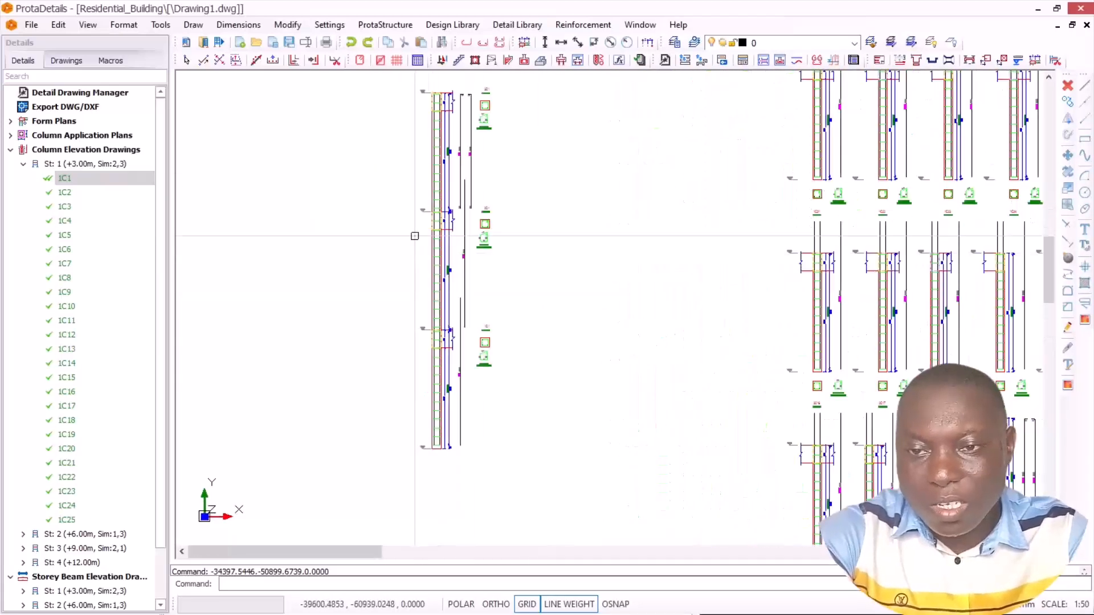
{"action": "scroll", "coordinate": [478, 217], "scroll_direction": "down", "scroll_amount": 5}
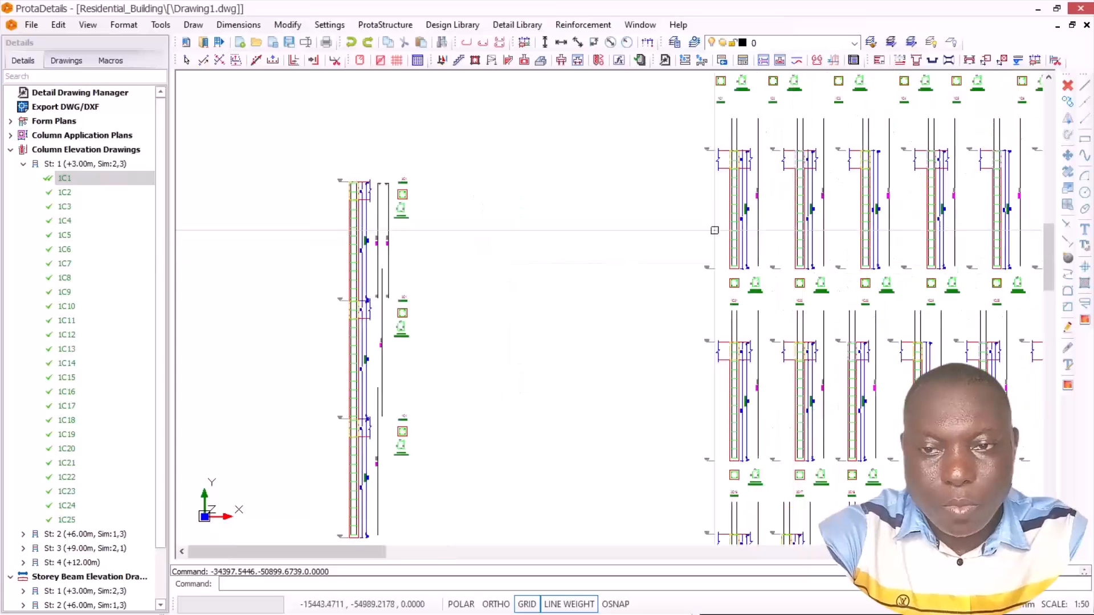
{"action": "scroll", "coordinate": [563, 193], "scroll_direction": "up", "scroll_amount": 2}
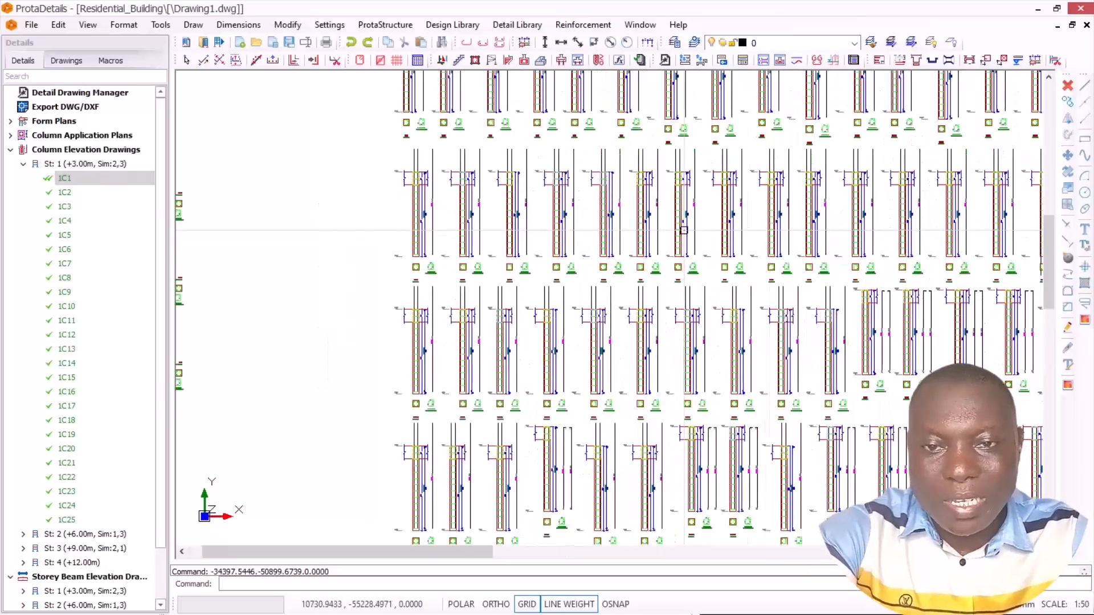
{"action": "scroll", "coordinate": [490, 196], "scroll_direction": "down", "scroll_amount": 2}
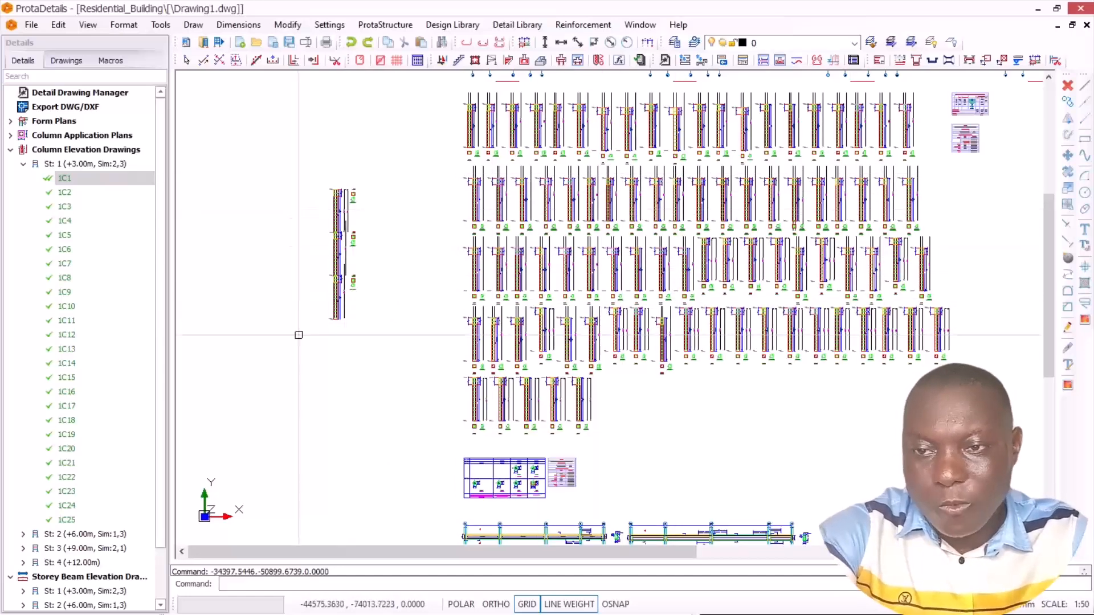
{"action": "scroll", "coordinate": [456, 311], "scroll_direction": "down", "scroll_amount": 2}
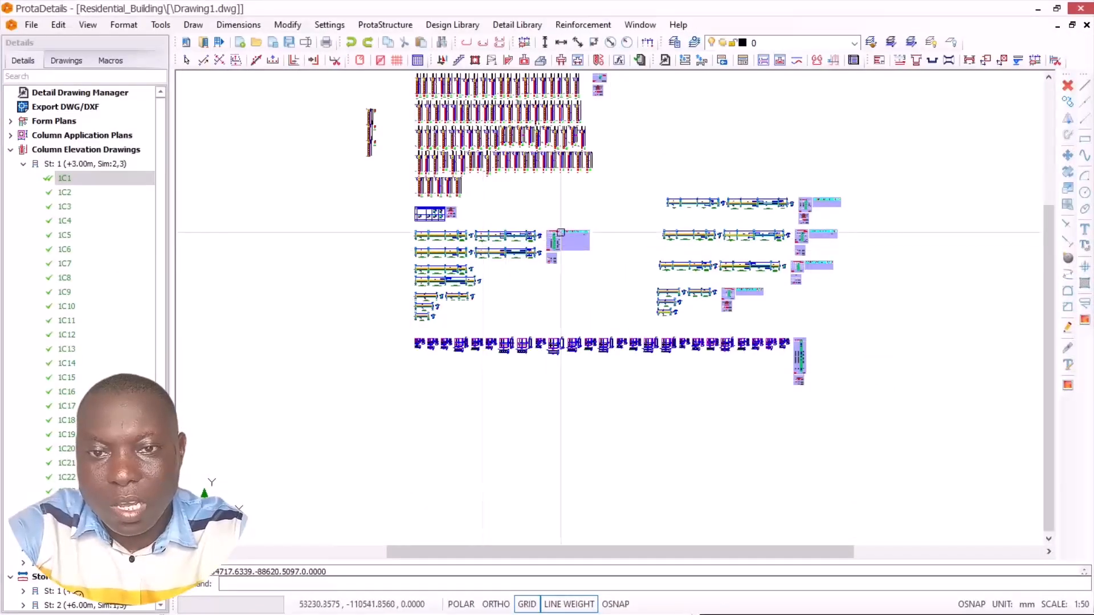
Step: Review the separately drawn beam elevation sets and their schedules alongside the combined beam and column drawings
{"action": "scroll", "coordinate": [593, 208], "scroll_direction": "up", "scroll_amount": 2}
{"action": "scroll", "coordinate": [786, 201], "scroll_direction": "up", "scroll_amount": 3}
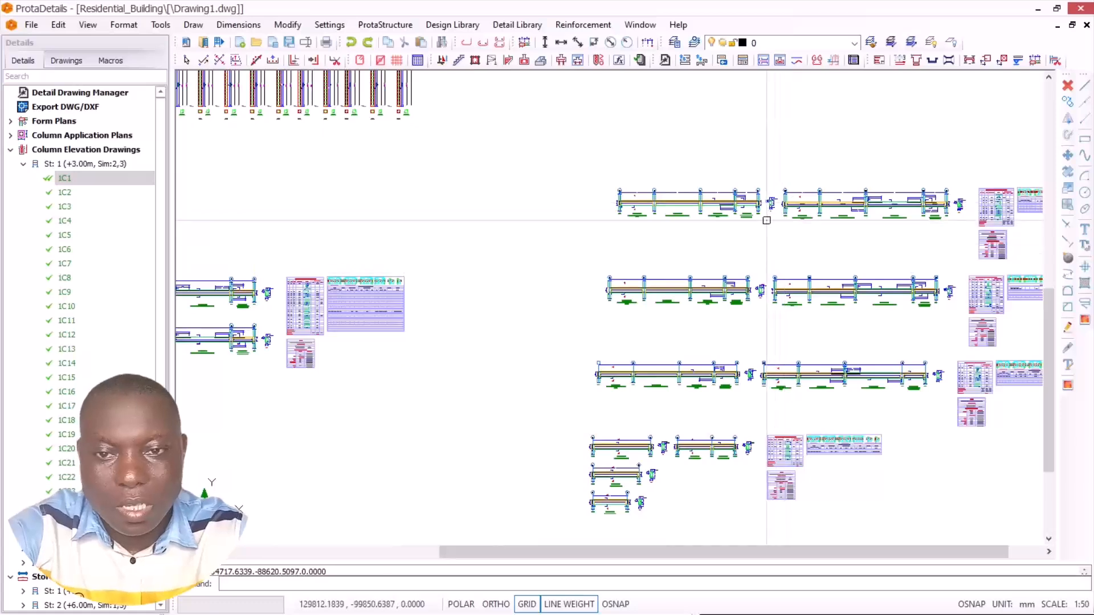
{"action": "scroll", "coordinate": [766, 220], "scroll_direction": "up", "scroll_amount": 2}
{"action": "scroll", "coordinate": [758, 251], "scroll_direction": "down", "scroll_amount": 5}
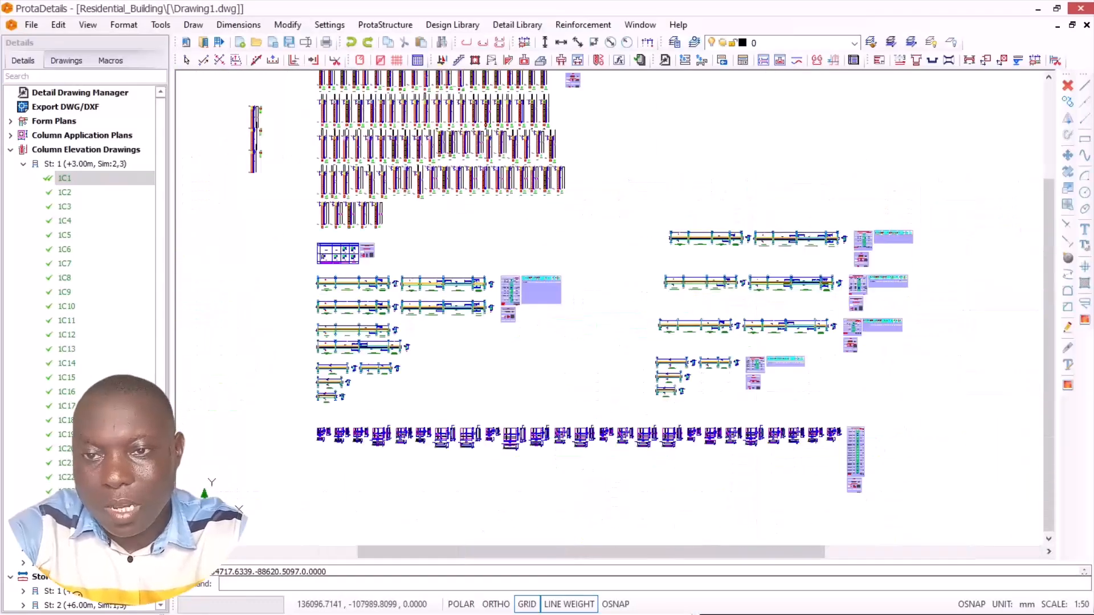
{"action": "scroll", "coordinate": [745, 271], "scroll_direction": "down", "scroll_amount": 1}
{"action": "scroll", "coordinate": [459, 183], "scroll_direction": "up", "scroll_amount": 4}
{"action": "scroll", "coordinate": [458, 243], "scroll_direction": "down", "scroll_amount": 2}
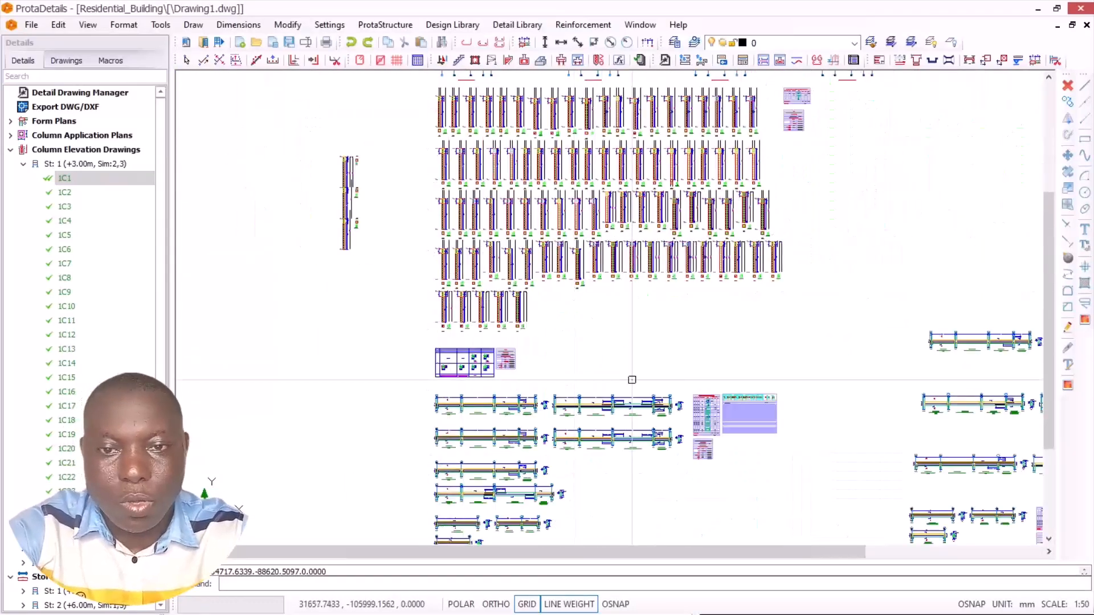
{"action": "scroll", "coordinate": [690, 315], "scroll_direction": "up", "scroll_amount": 2}
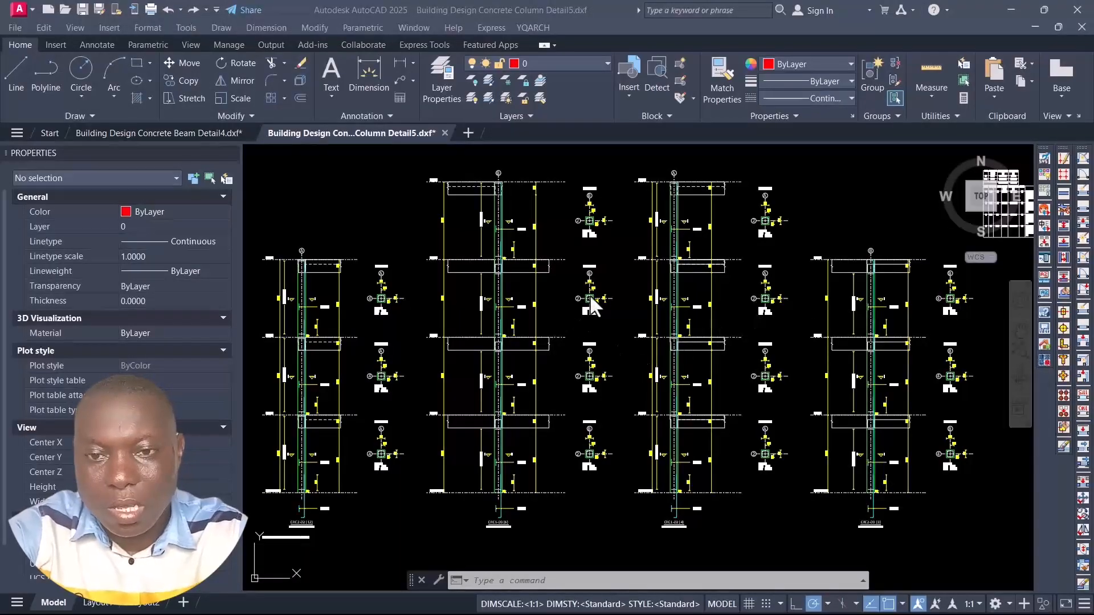
Step: Examine the four full-height column elevations and their sections in AutoCAD's Building Design Concrete Column Detail5.dxf drawing
{"action": "scroll", "coordinate": [590, 302], "scroll_direction": "down", "scroll_amount": 4}
{"action": "scroll", "coordinate": [470, 320], "scroll_direction": "up", "scroll_amount": 4}
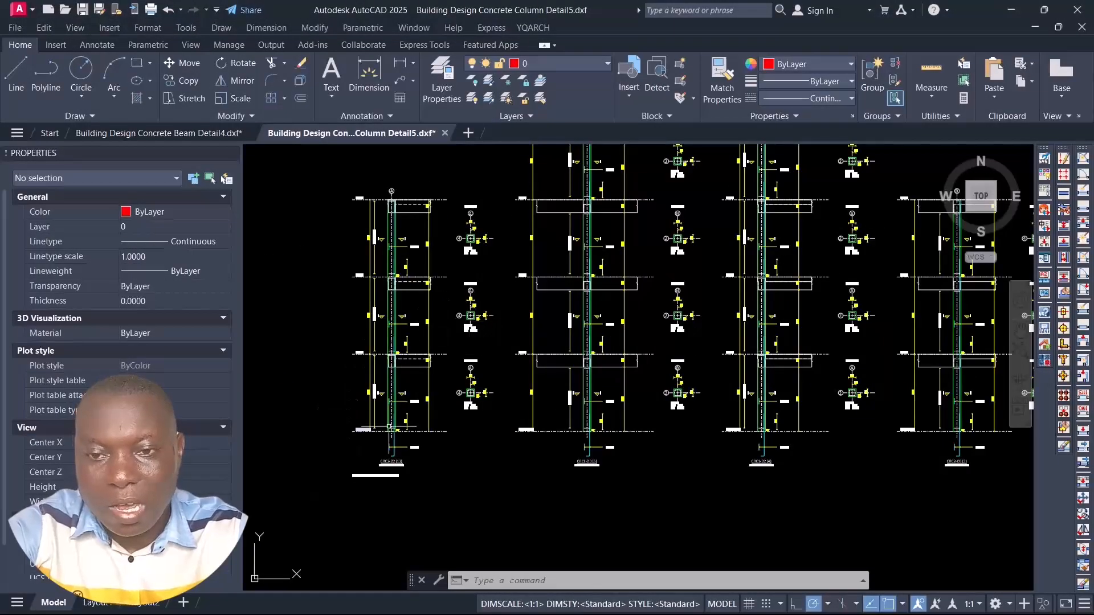
{"action": "scroll", "coordinate": [830, 300], "scroll_direction": "down", "scroll_amount": 3}
{"action": "scroll", "coordinate": [495, 235], "scroll_direction": "up", "scroll_amount": 8}
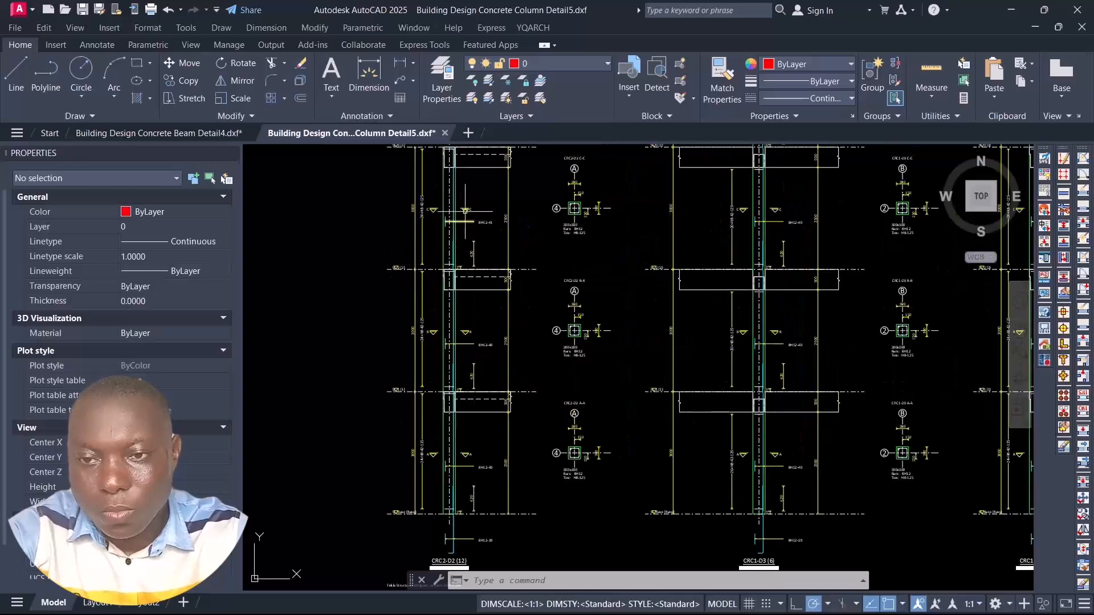
{"action": "scroll", "coordinate": [494, 236], "scroll_direction": "down", "scroll_amount": 5}
{"action": "scroll", "coordinate": [574, 285], "scroll_direction": "up", "scroll_amount": 4}
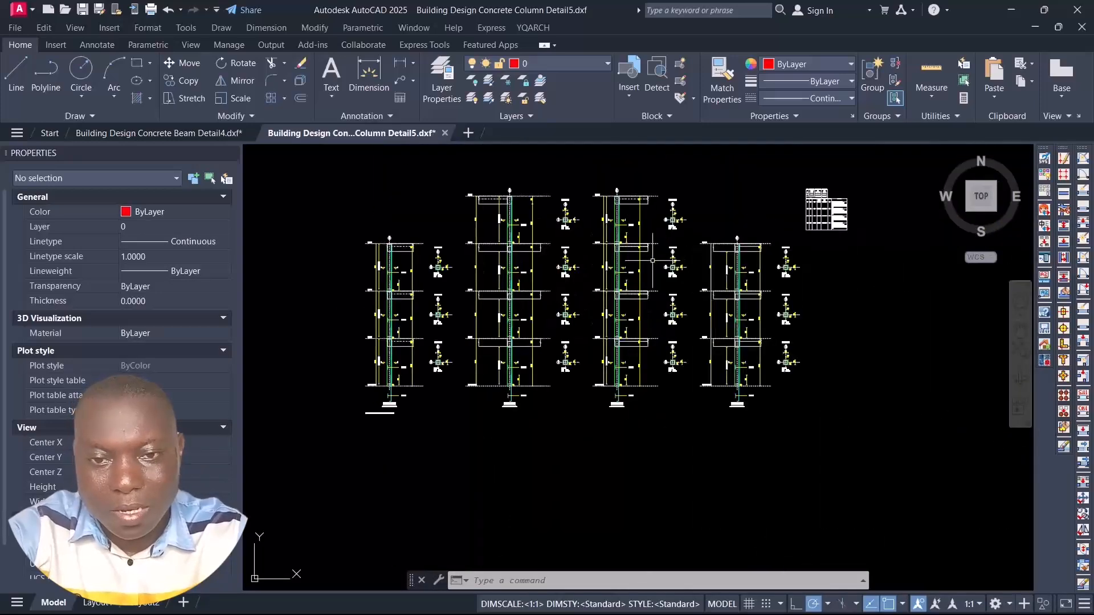
{"action": "scroll", "coordinate": [378, 409], "scroll_direction": "down", "scroll_amount": 4}
{"action": "scroll", "coordinate": [377, 409], "scroll_direction": "up", "scroll_amount": 6}
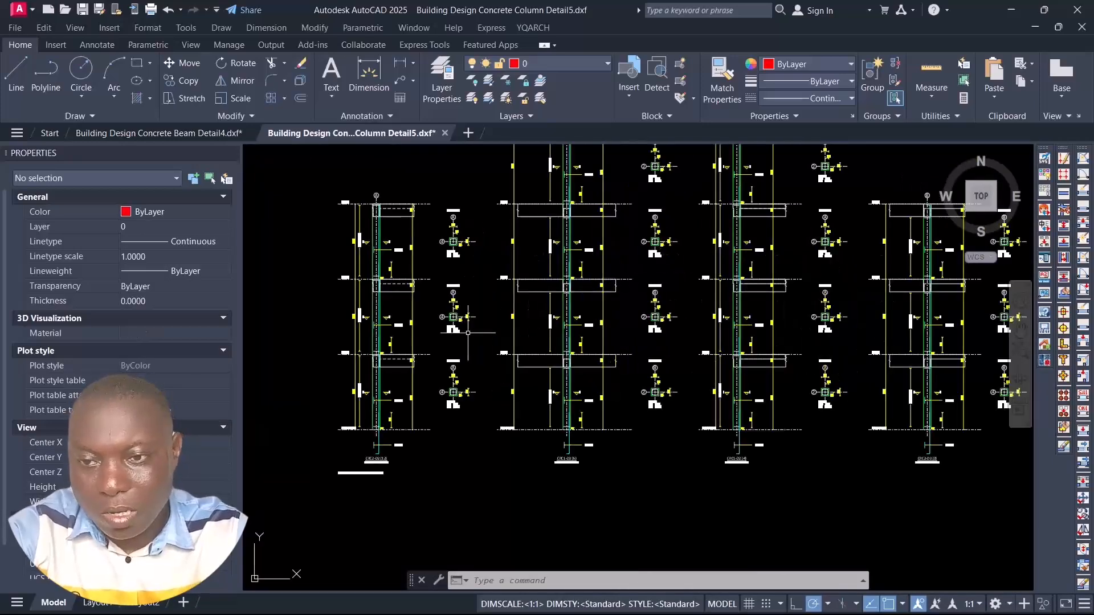
Step: Inspect the bars, ties, lap lengths and sections B-B and C-C of column CRC2-D2
{"action": "scroll", "coordinate": [377, 409], "scroll_direction": "up", "scroll_amount": 5}
{"action": "scroll", "coordinate": [435, 358], "scroll_direction": "down", "scroll_amount": 3}
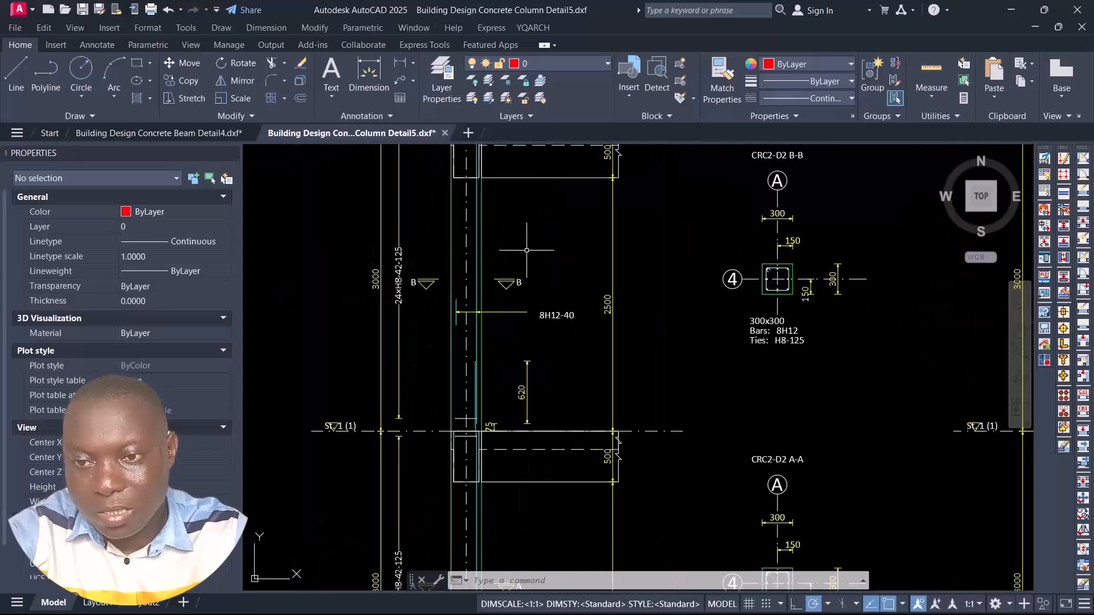
{"action": "scroll", "coordinate": [435, 358], "scroll_direction": "up", "scroll_amount": 2}
{"action": "scroll", "coordinate": [435, 357], "scroll_direction": "down", "scroll_amount": 5}
{"action": "scroll", "coordinate": [746, 232], "scroll_direction": "up", "scroll_amount": 4}
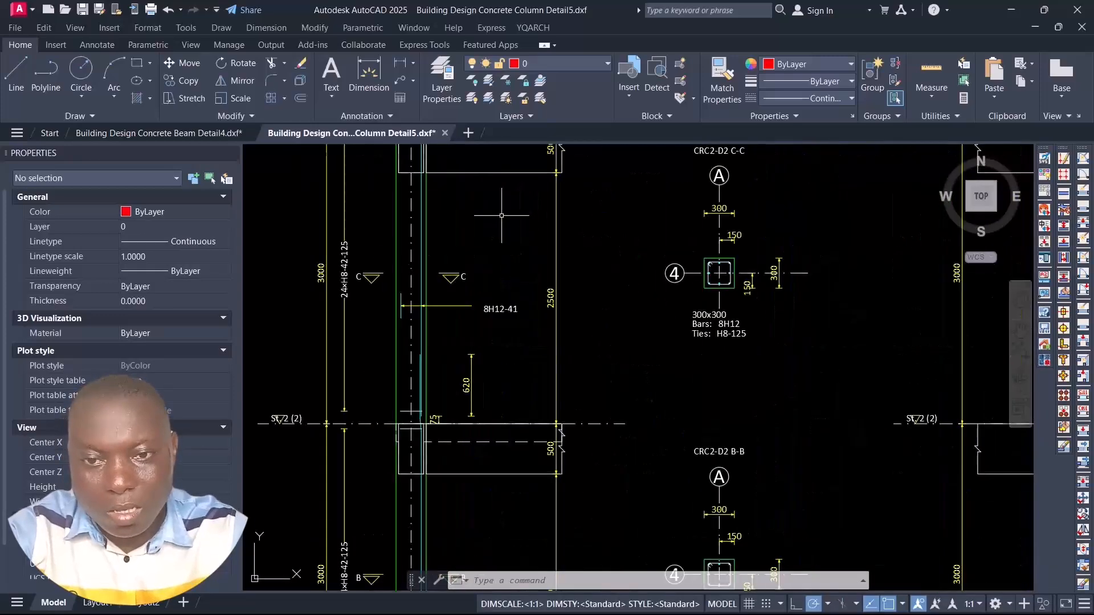
{"action": "scroll", "coordinate": [746, 233], "scroll_direction": "down", "scroll_amount": 2}
{"action": "scroll", "coordinate": [746, 233], "scroll_direction": "down", "scroll_amount": 3}
{"action": "scroll", "coordinate": [714, 243], "scroll_direction": "up", "scroll_amount": 3}
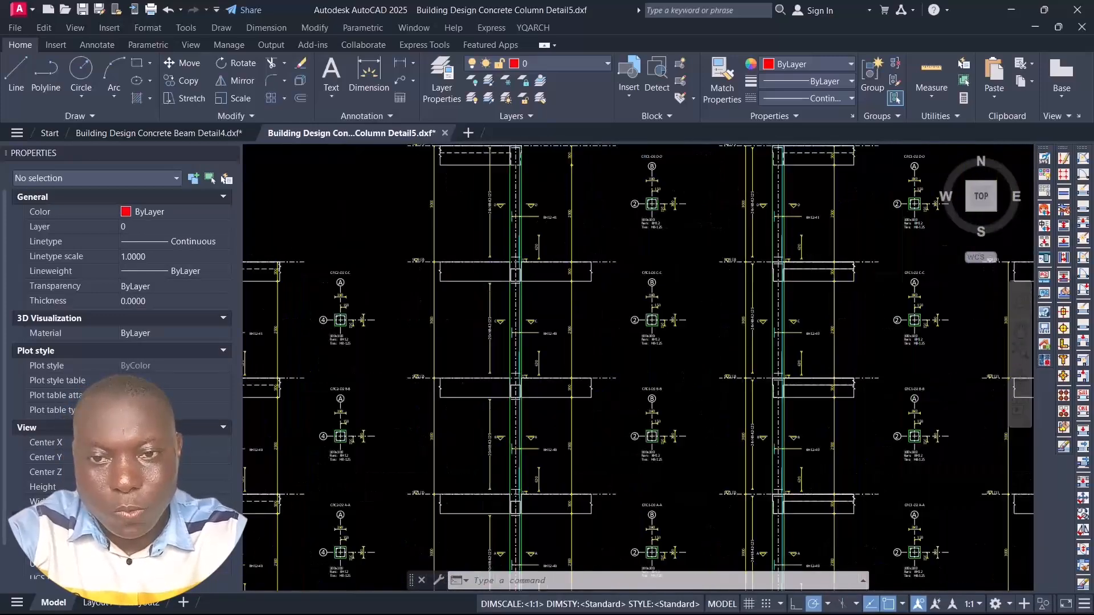
Step: Inspect the base-level detail of column CRC2-D2, including its starter bars and section A-A, beside column CRC1-D3
{"action": "scroll", "coordinate": [714, 243], "scroll_direction": "down", "scroll_amount": 4}
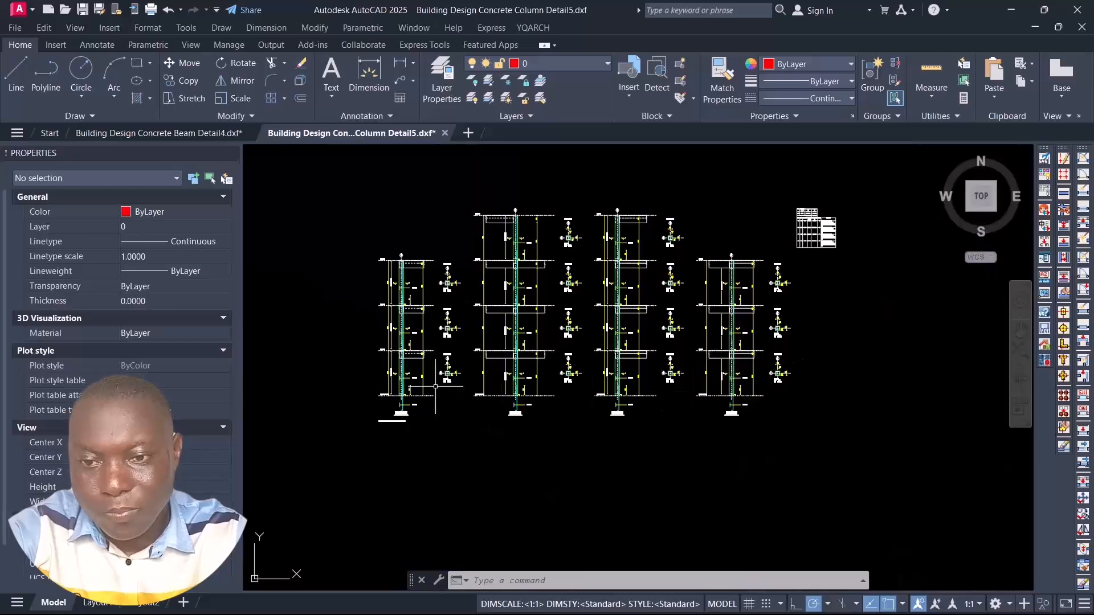
{"action": "scroll", "coordinate": [436, 386], "scroll_direction": "up", "scroll_amount": 4}
{"action": "scroll", "coordinate": [545, 352], "scroll_direction": "up", "scroll_amount": 3}
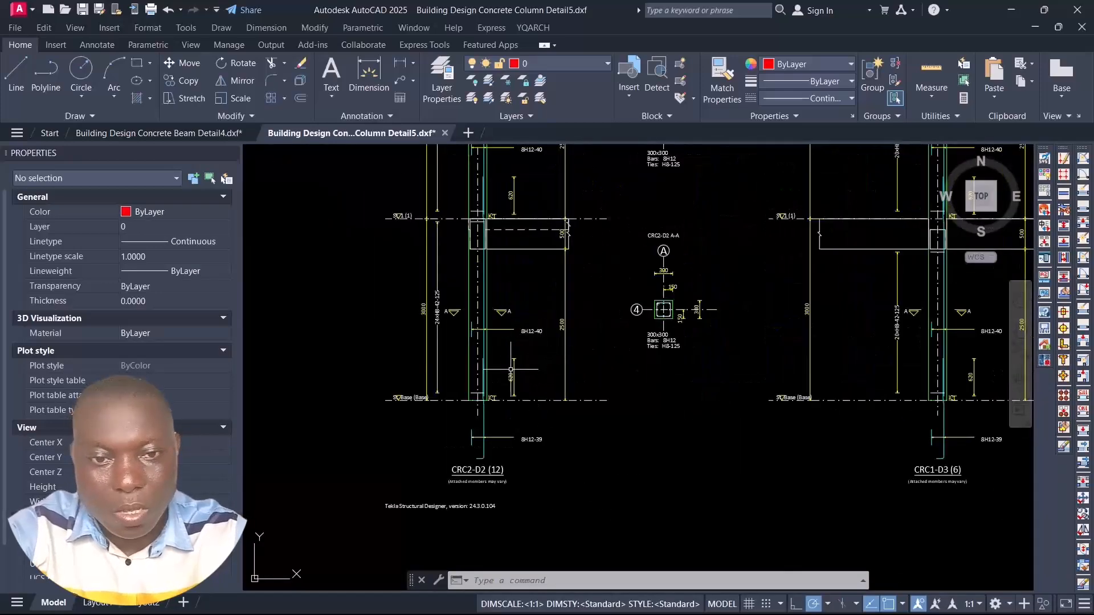
{"action": "scroll", "coordinate": [545, 352], "scroll_direction": "down", "scroll_amount": 6}
{"action": "scroll", "coordinate": [818, 314], "scroll_direction": "up", "scroll_amount": 3}
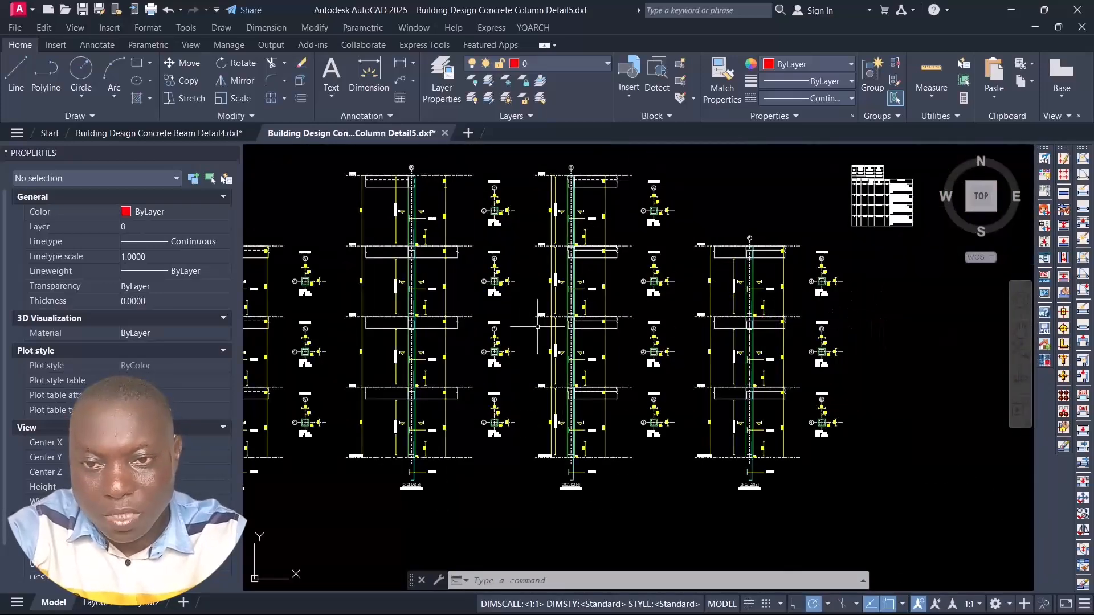
Step: Compare the full-height elevations and storey cross-sections of the four grouped columns, from CRC2-D2 across the drawing
{"action": "scroll", "coordinate": [537, 326], "scroll_direction": "up", "scroll_amount": 4}
{"action": "scroll", "coordinate": [740, 313], "scroll_direction": "down", "scroll_amount": 4}
{"action": "scroll", "coordinate": [672, 319], "scroll_direction": "down", "scroll_amount": 6}
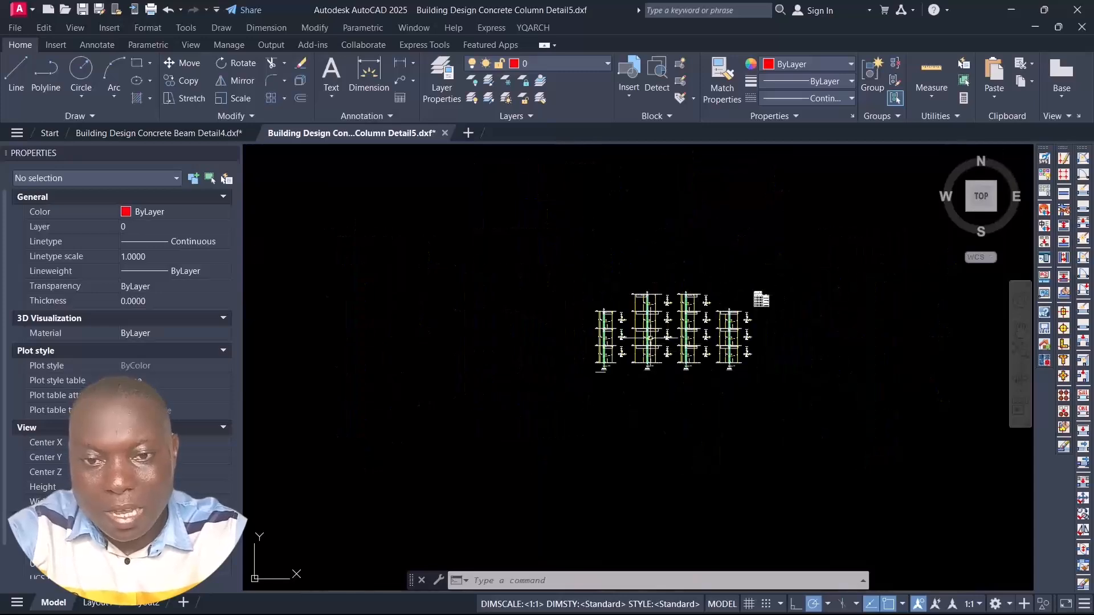
{"action": "scroll", "coordinate": [657, 334], "scroll_direction": "up", "scroll_amount": 4}
{"action": "scroll", "coordinate": [747, 348], "scroll_direction": "up", "scroll_amount": 4}
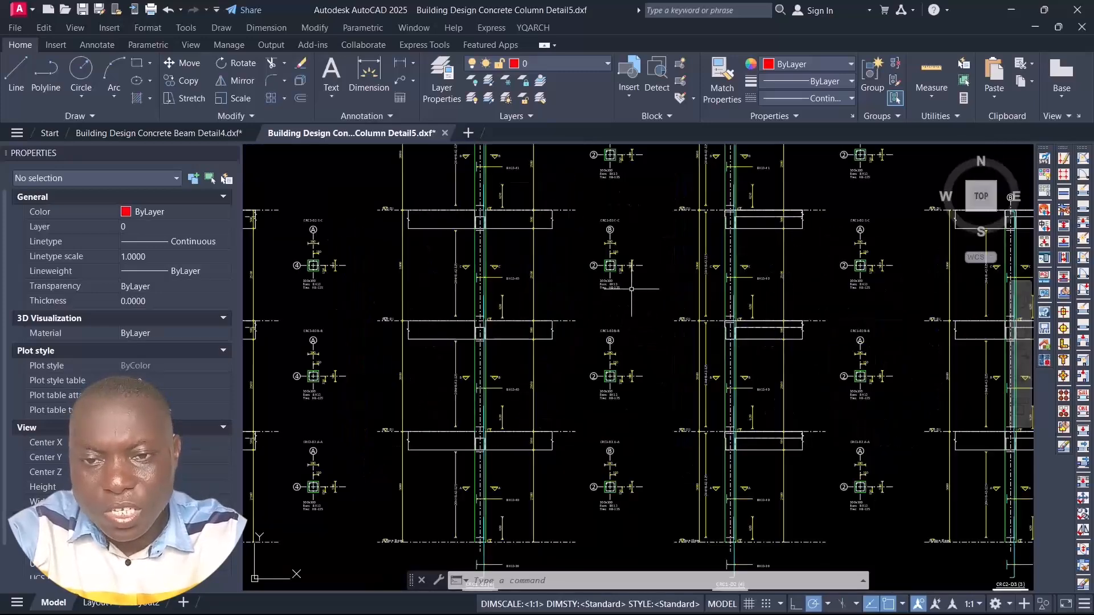
{"action": "scroll", "coordinate": [626, 319], "scroll_direction": "down", "scroll_amount": 5}
{"action": "scroll", "coordinate": [612, 328], "scroll_direction": "up", "scroll_amount": 3}
{"action": "scroll", "coordinate": [475, 352], "scroll_direction": "up", "scroll_amount": 2}
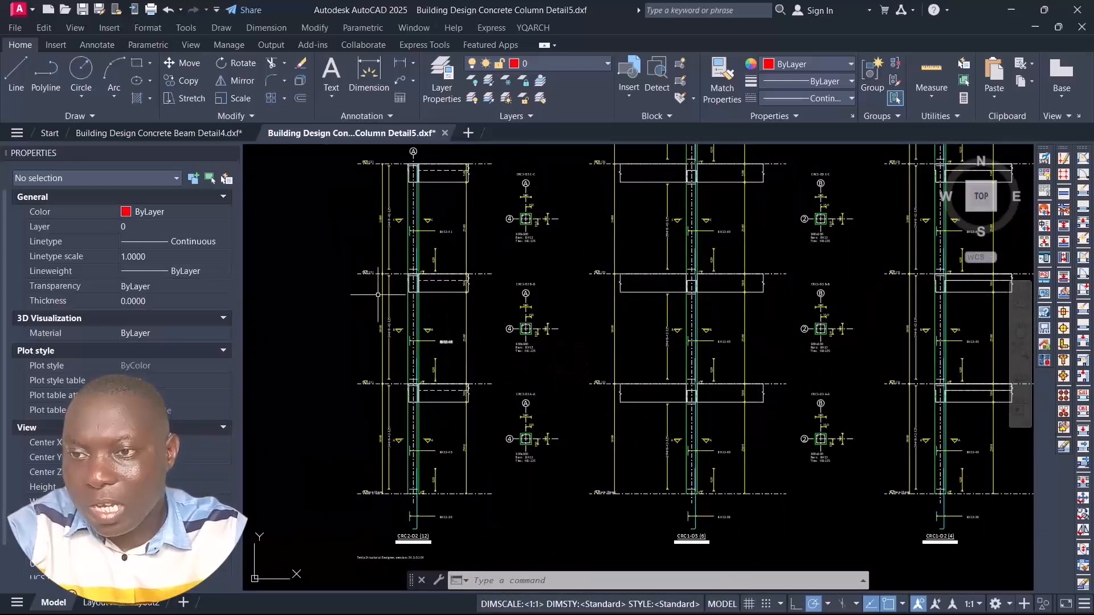
Step: Review the stacked beam elevations and their cross-sections in Building Design Concrete Beam Detail4.dxf, from the long beams down to the short ones
{"action": "left_click", "coordinate": [139, 133]}
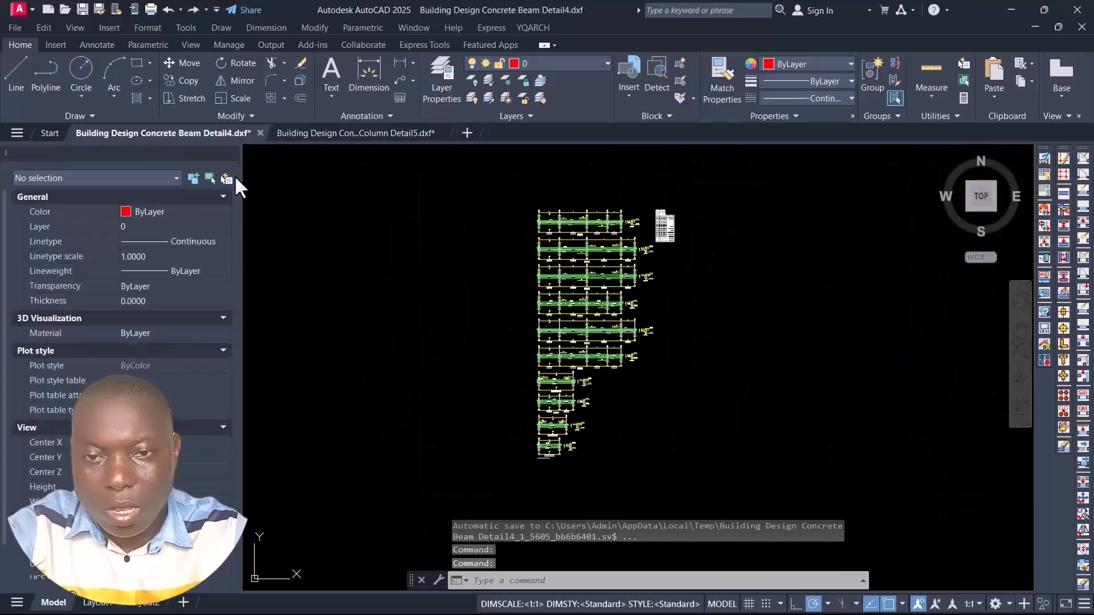
{"action": "scroll", "coordinate": [564, 252], "scroll_direction": "up", "scroll_amount": 3}
{"action": "scroll", "coordinate": [529, 254], "scroll_direction": "down", "scroll_amount": 5}
{"action": "scroll", "coordinate": [491, 255], "scroll_direction": "up", "scroll_amount": 4}
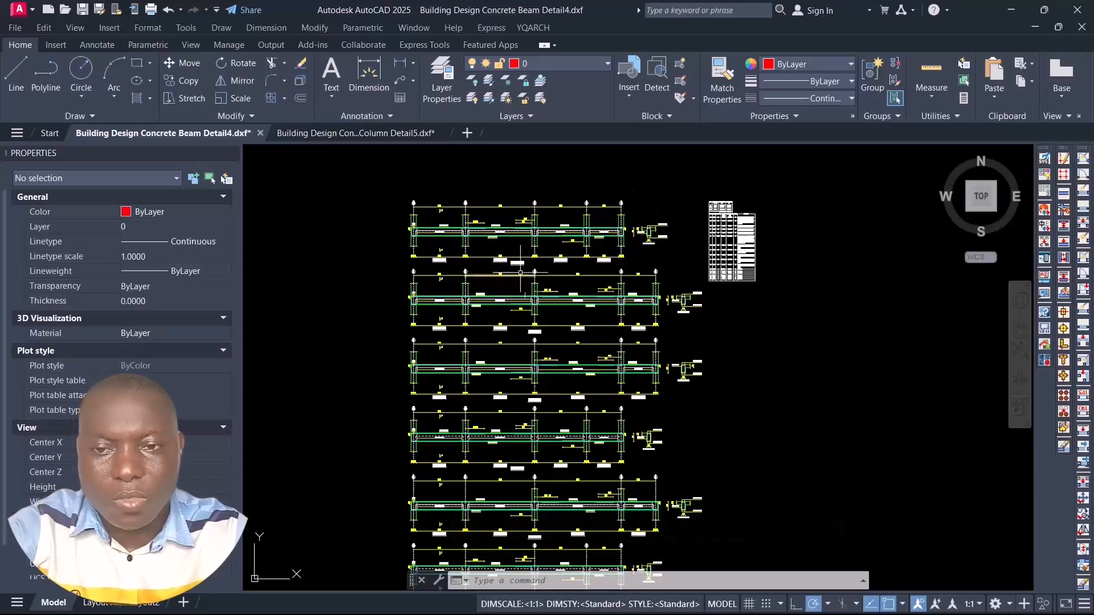
{"action": "scroll", "coordinate": [551, 251], "scroll_direction": "down", "scroll_amount": 3}
{"action": "scroll", "coordinate": [550, 266], "scroll_direction": "up", "scroll_amount": 4}
{"action": "scroll", "coordinate": [555, 285], "scroll_direction": "down", "scroll_amount": 4}
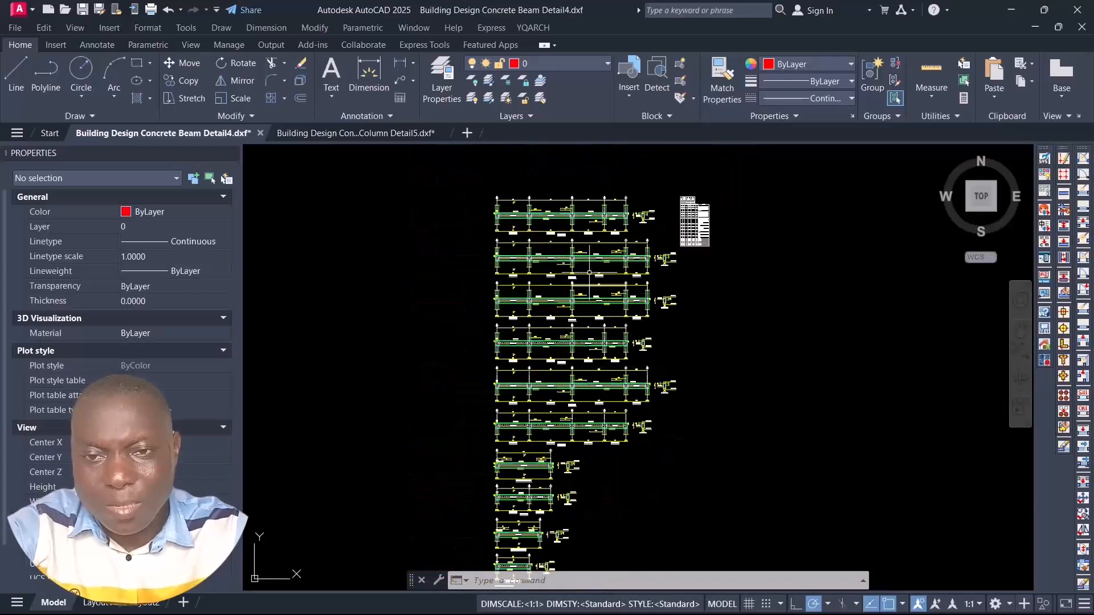
{"action": "scroll", "coordinate": [519, 247], "scroll_direction": "up", "scroll_amount": 4}
{"action": "scroll", "coordinate": [671, 199], "scroll_direction": "down", "scroll_amount": 3}
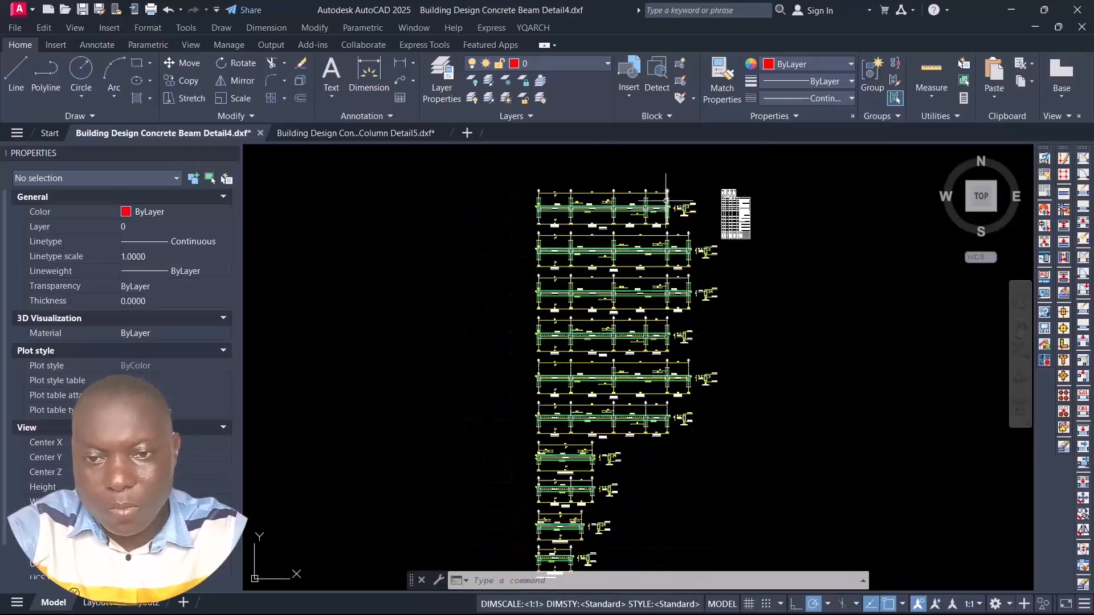
{"action": "scroll", "coordinate": [677, 246], "scroll_direction": "up", "scroll_amount": 4}
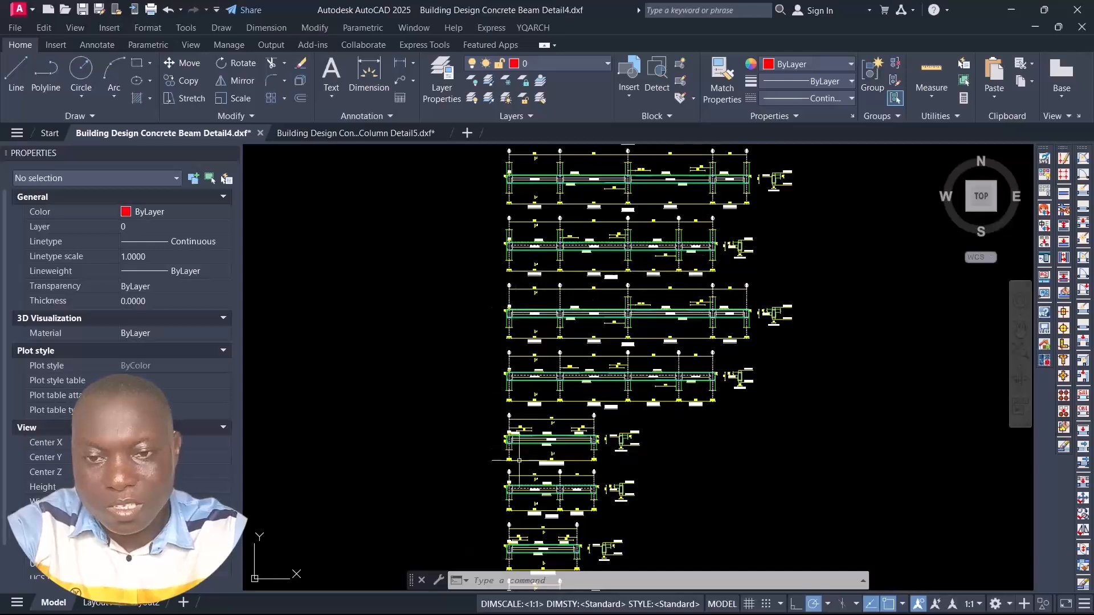
{"action": "scroll", "coordinate": [598, 200], "scroll_direction": "down", "scroll_amount": 3}
{"action": "scroll", "coordinate": [678, 273], "scroll_direction": "up", "scroll_amount": 3}
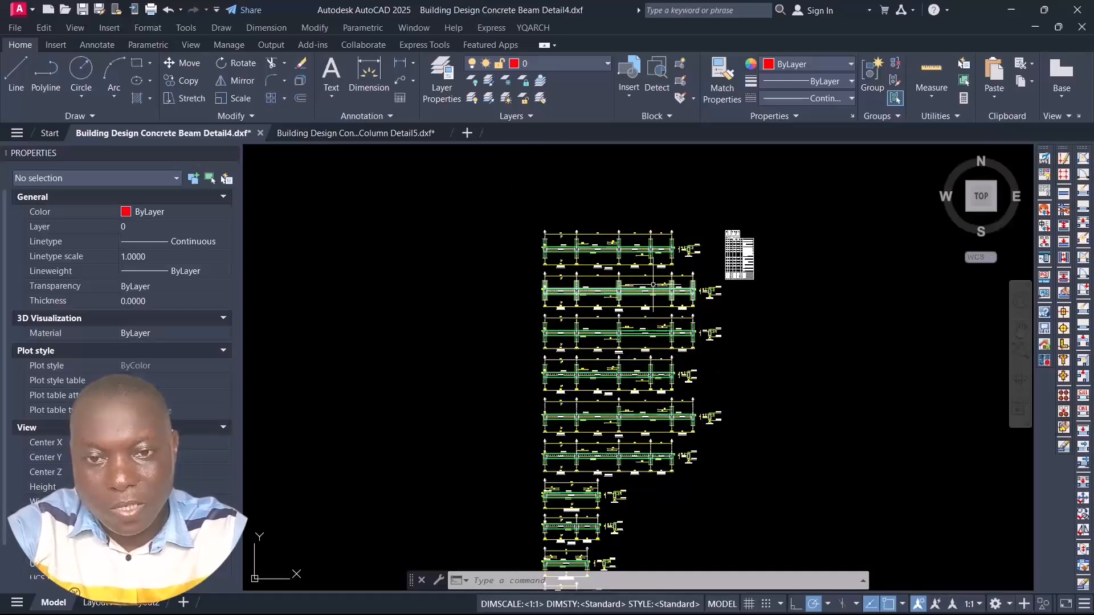
Step: Highlight the two uppermost beam elevations together with their cross-sections
{"action": "scroll", "coordinate": [672, 233], "scroll_direction": "up", "scroll_amount": 2}
{"action": "left_click", "coordinate": [751, 215]}
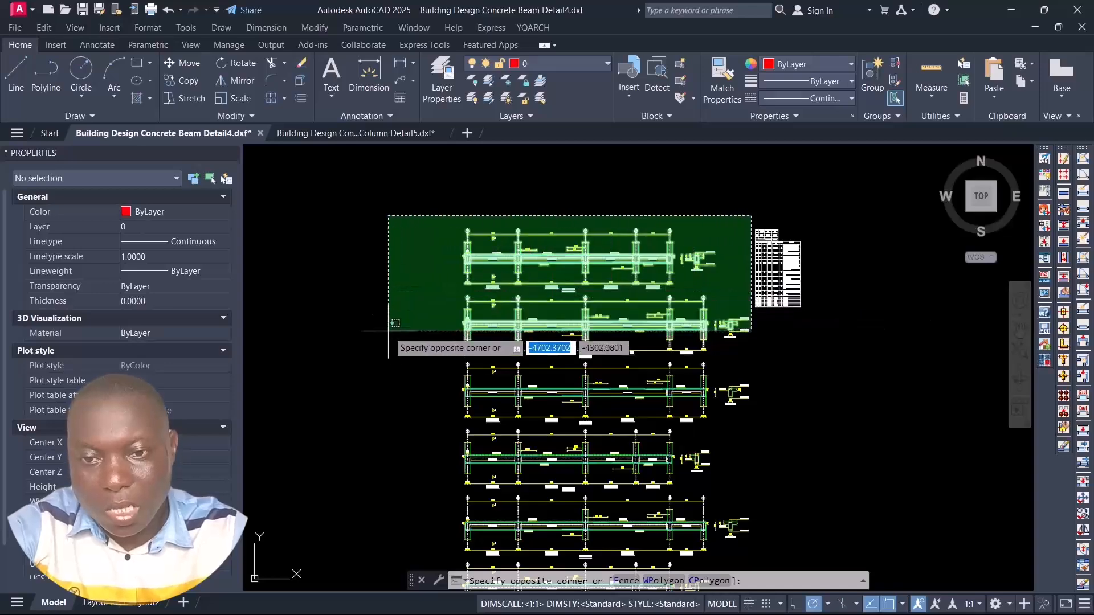
{"action": "left_click", "coordinate": [402, 362]}
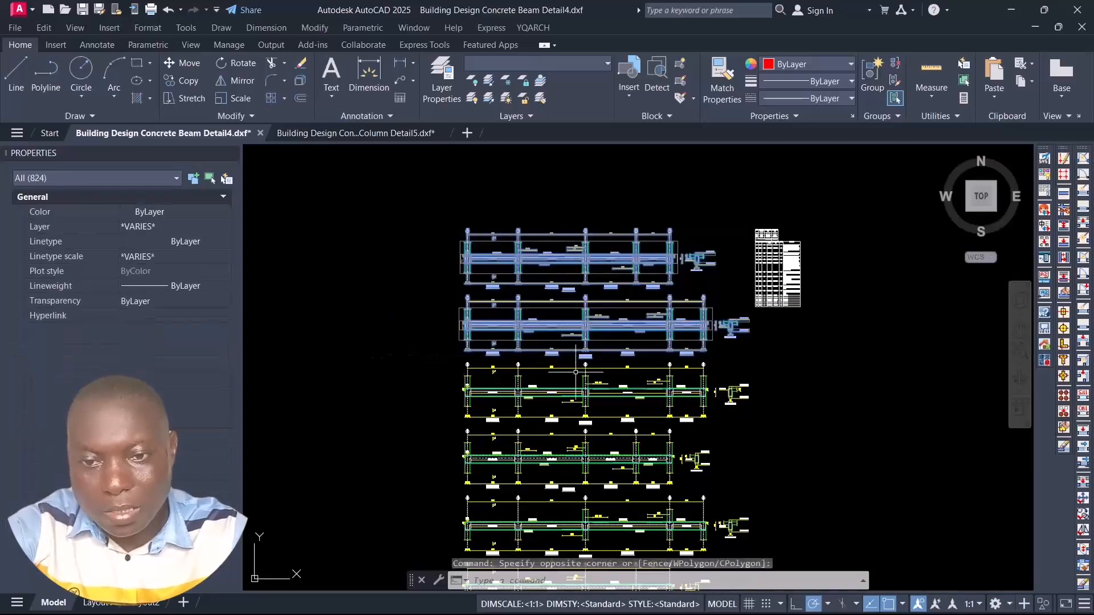
{"action": "middle_click_drag", "start_coordinate": [752, 342], "coordinate": [707, 316]}
{"action": "left_click", "coordinate": [712, 337]}
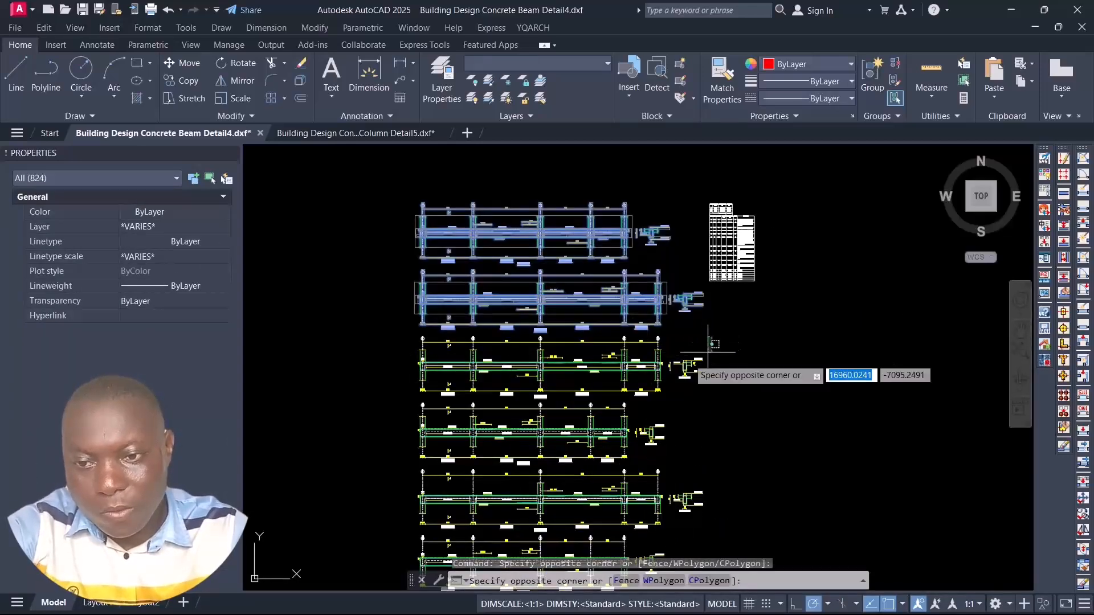
{"action": "left_click", "coordinate": [809, 371]}
Step: Outline the remaining long beam elevations below the two highlighted ones to compare the beam groups
{"action": "scroll", "coordinate": [710, 321], "scroll_direction": "down", "scroll_amount": 2}
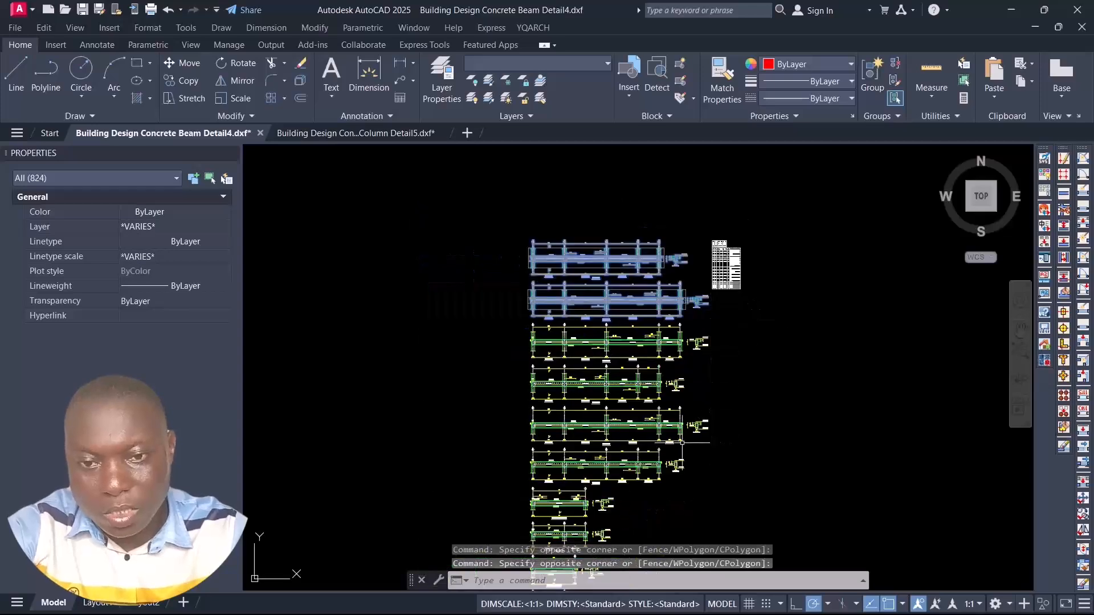
{"action": "scroll", "coordinate": [665, 457], "scroll_direction": "up", "scroll_amount": 4}
{"action": "left_click", "coordinate": [789, 320]}
{"action": "left_click", "coordinate": [799, 334]}
{"action": "left_click", "coordinate": [800, 335]}
{"action": "scroll", "coordinate": [722, 337], "scroll_direction": "down", "scroll_amount": 5}
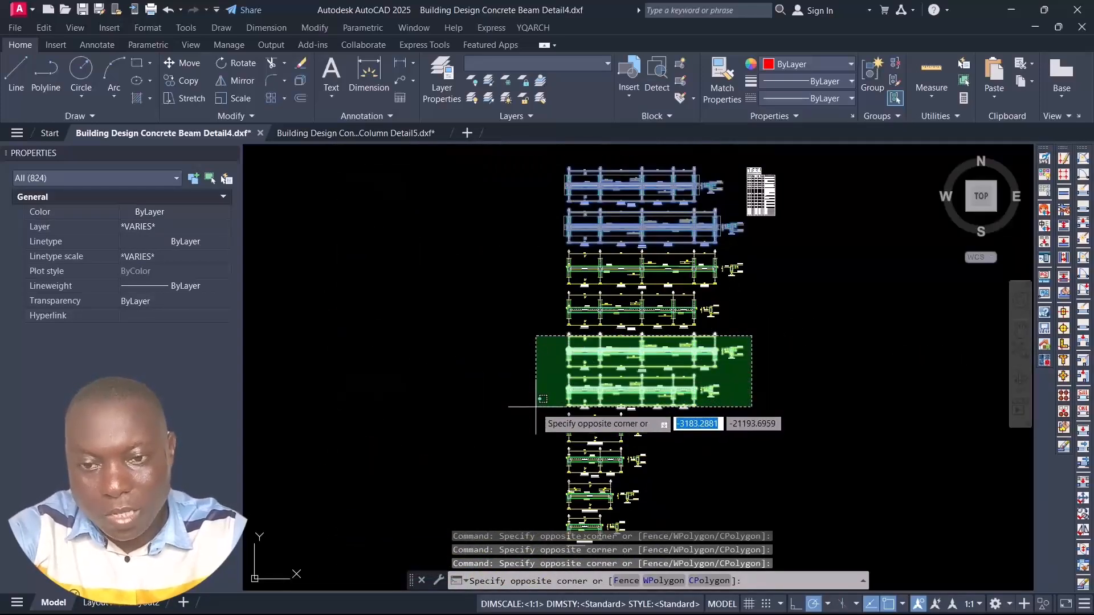
{"action": "left_click", "coordinate": [783, 335]}
Step: Outline the group of short beam elevations at the end of the stack, then clear the selection
{"action": "scroll", "coordinate": [617, 395], "scroll_direction": "down", "scroll_amount": 2}
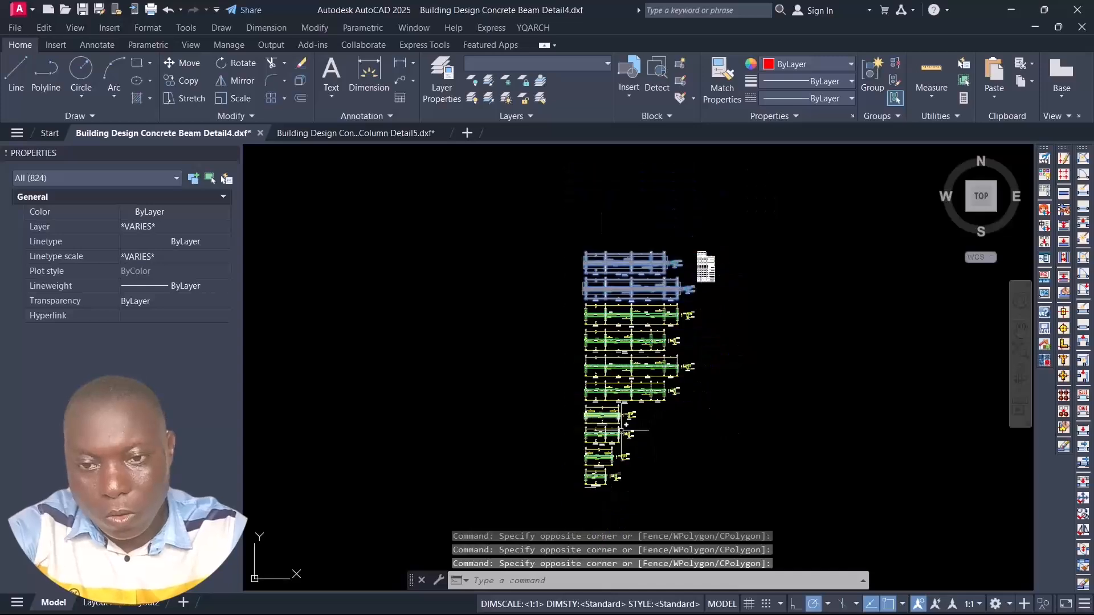
{"action": "scroll", "coordinate": [624, 427], "scroll_direction": "up", "scroll_amount": 4}
{"action": "scroll", "coordinate": [616, 380], "scroll_direction": "down", "scroll_amount": 3}
{"action": "left_click", "coordinate": [626, 380]}
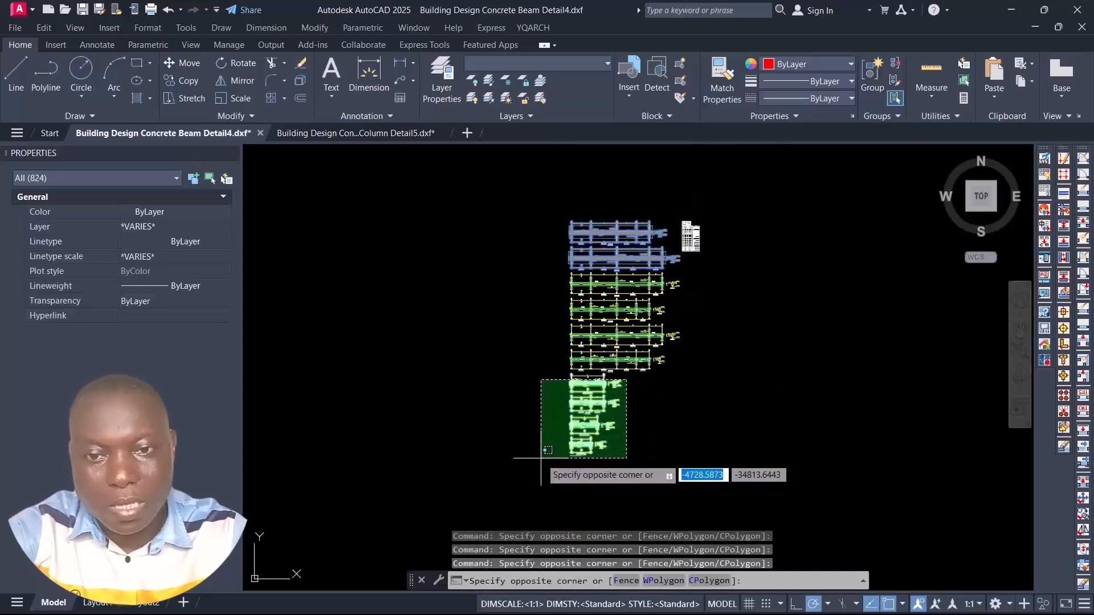
{"action": "key", "text": "Escape"}
Step: Inspect the span labels, bar marks and cross-sections of the uppermost long beam elevations
{"action": "scroll", "coordinate": [665, 362], "scroll_direction": "up", "scroll_amount": 4}
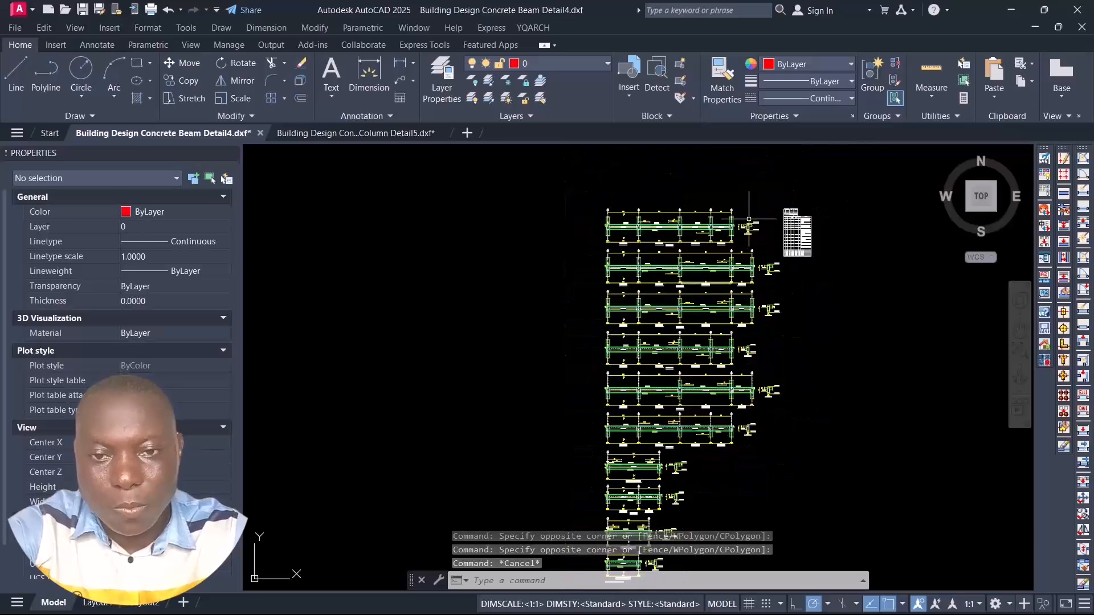
{"action": "scroll", "coordinate": [666, 383], "scroll_direction": "up", "scroll_amount": 5}
{"action": "scroll", "coordinate": [774, 268], "scroll_direction": "down", "scroll_amount": 2}
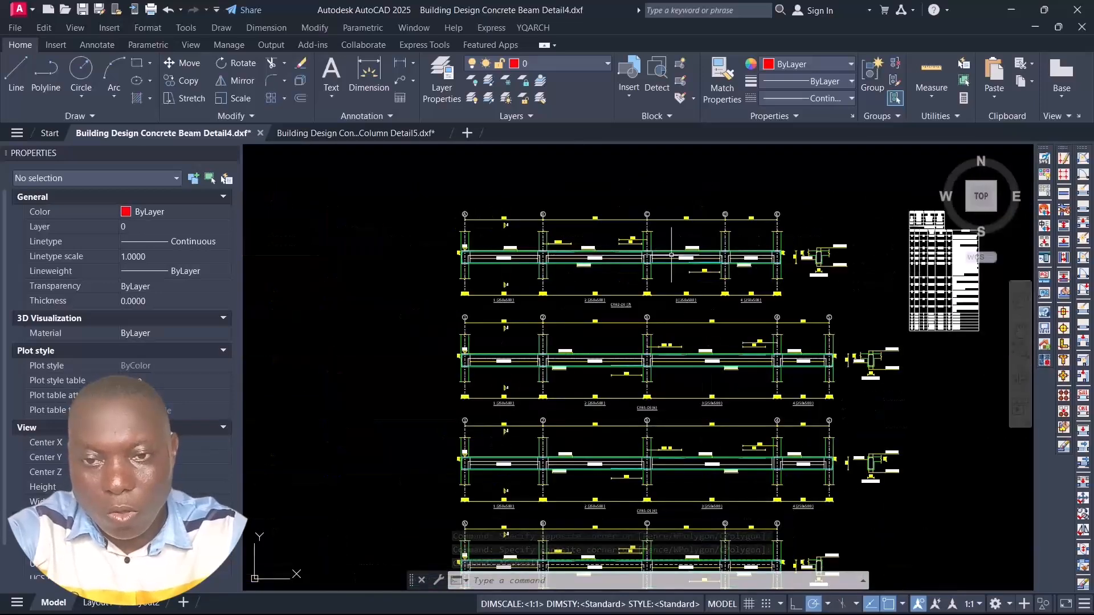
{"action": "scroll", "coordinate": [672, 256], "scroll_direction": "up", "scroll_amount": 4}
{"action": "left_click", "coordinate": [706, 213]}
{"action": "left_click", "coordinate": [667, 201]}
{"action": "scroll", "coordinate": [682, 236], "scroll_direction": "down", "scroll_amount": 4}
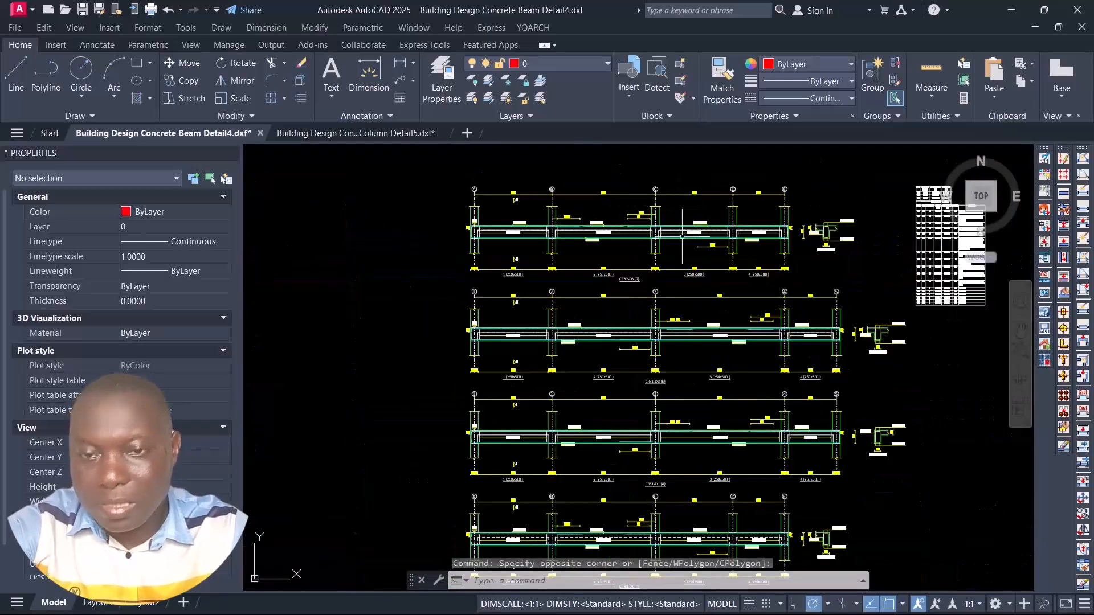
Step: Check the 250x500 span label of the uppermost beam elevation and compare that elevation with the long beams below it
{"action": "scroll", "coordinate": [679, 258], "scroll_direction": "down", "scroll_amount": 3}
{"action": "scroll", "coordinate": [675, 279], "scroll_direction": "up", "scroll_amount": 2}
{"action": "scroll", "coordinate": [668, 302], "scroll_direction": "down", "scroll_amount": 3}
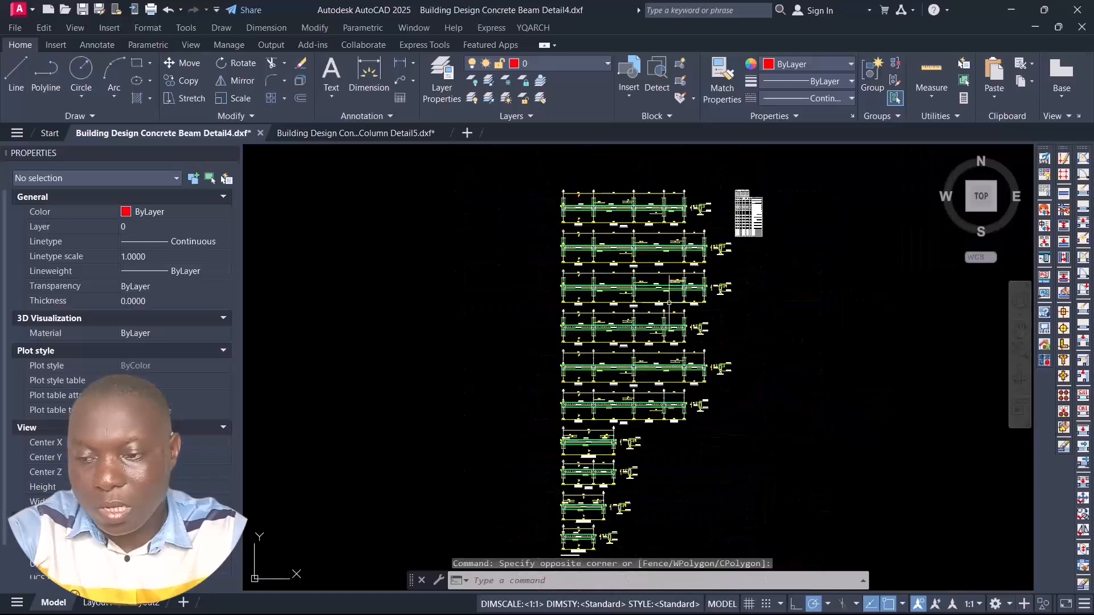
{"action": "scroll", "coordinate": [651, 244], "scroll_direction": "up", "scroll_amount": 5}
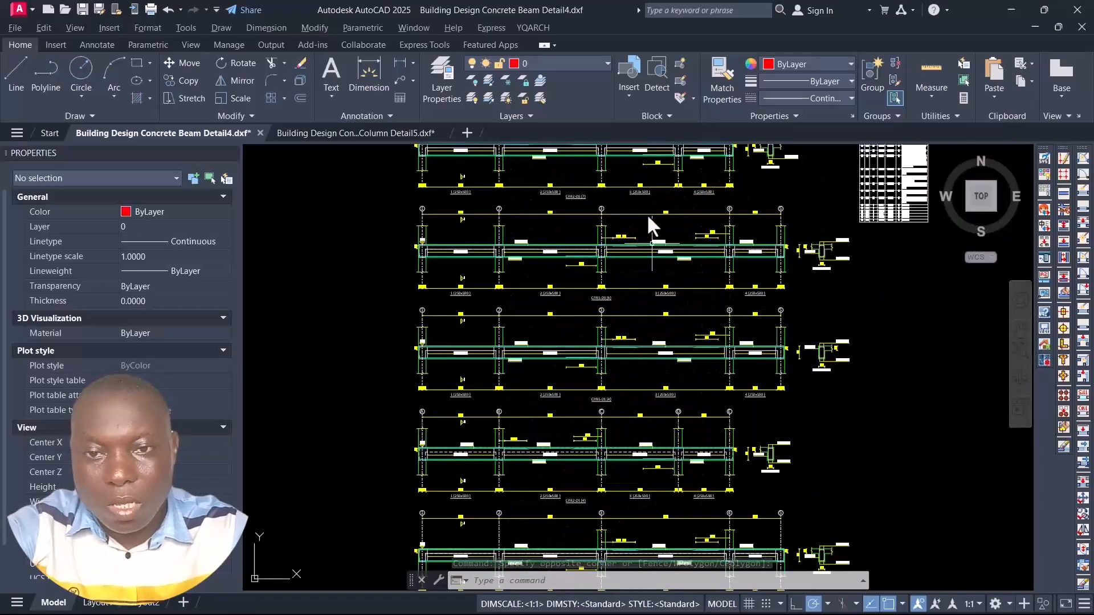
{"action": "scroll", "coordinate": [596, 249], "scroll_direction": "down", "scroll_amount": 3}
{"action": "left_click", "coordinate": [615, 210]}
{"action": "scroll", "coordinate": [583, 183], "scroll_direction": "up", "scroll_amount": 3}
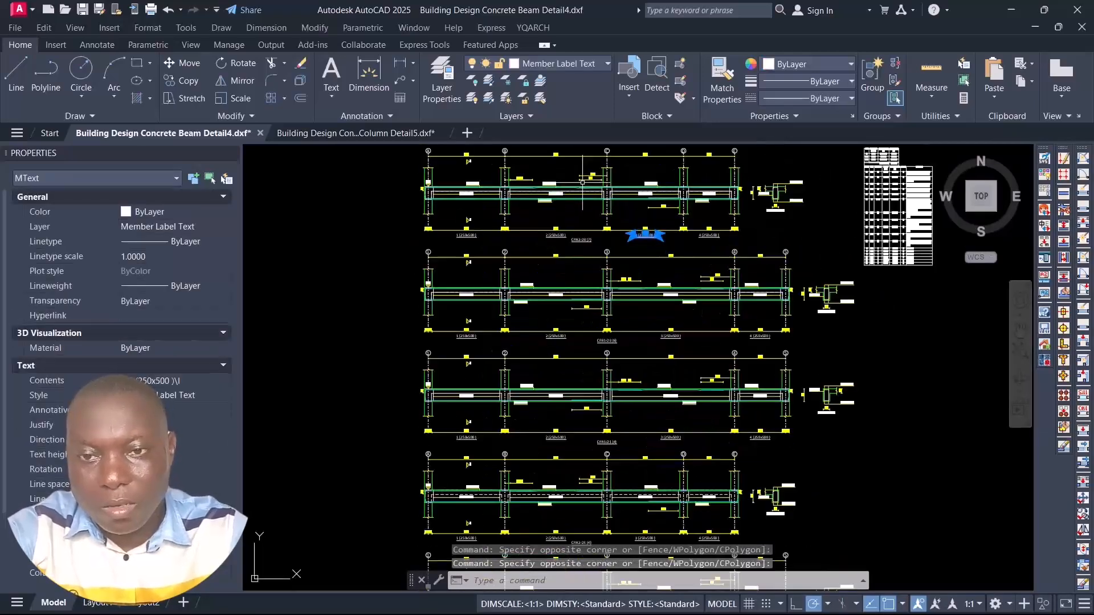
{"action": "key", "text": "Escape"}
{"action": "scroll", "coordinate": [645, 189], "scroll_direction": "down", "scroll_amount": 3}
{"action": "scroll", "coordinate": [623, 217], "scroll_direction": "up", "scroll_amount": 3}
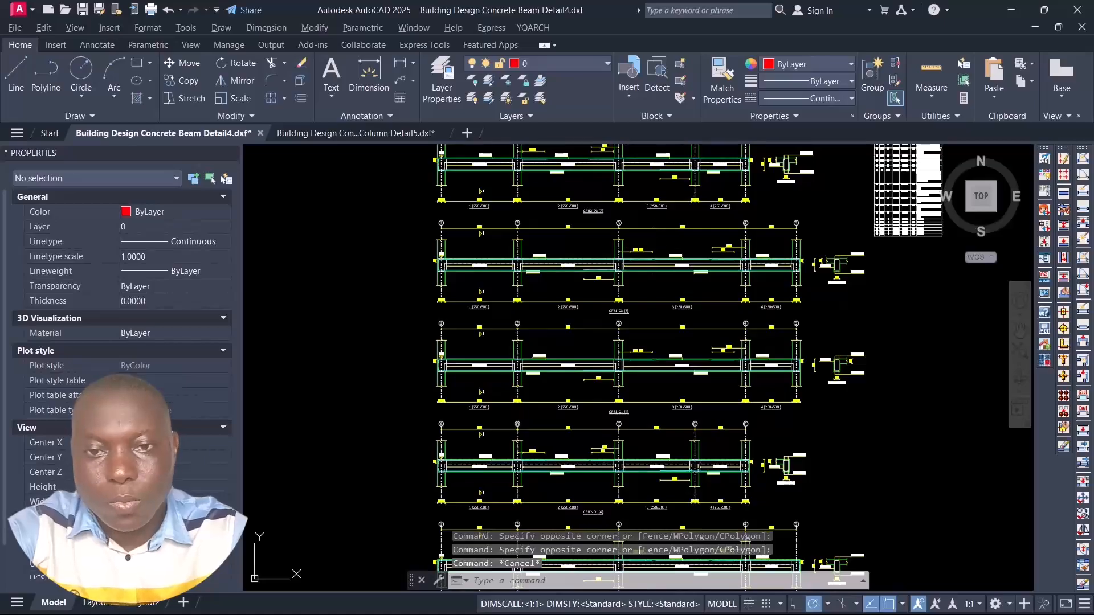
{"action": "left_click_drag", "start_coordinate": [859, 220], "coordinate": [512, 336]}
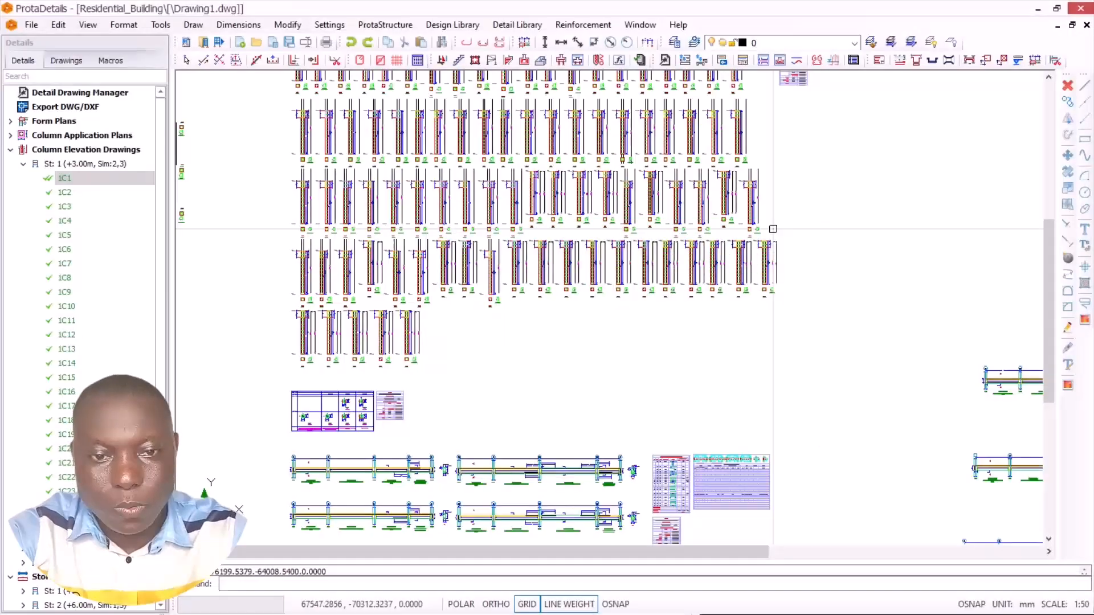
Step: Switch to ProtaDetails and compare its storey-by-storey beam elevations with the rows of individual column elevations
{"action": "scroll", "coordinate": [806, 398], "scroll_direction": "down", "scroll_amount": 3}
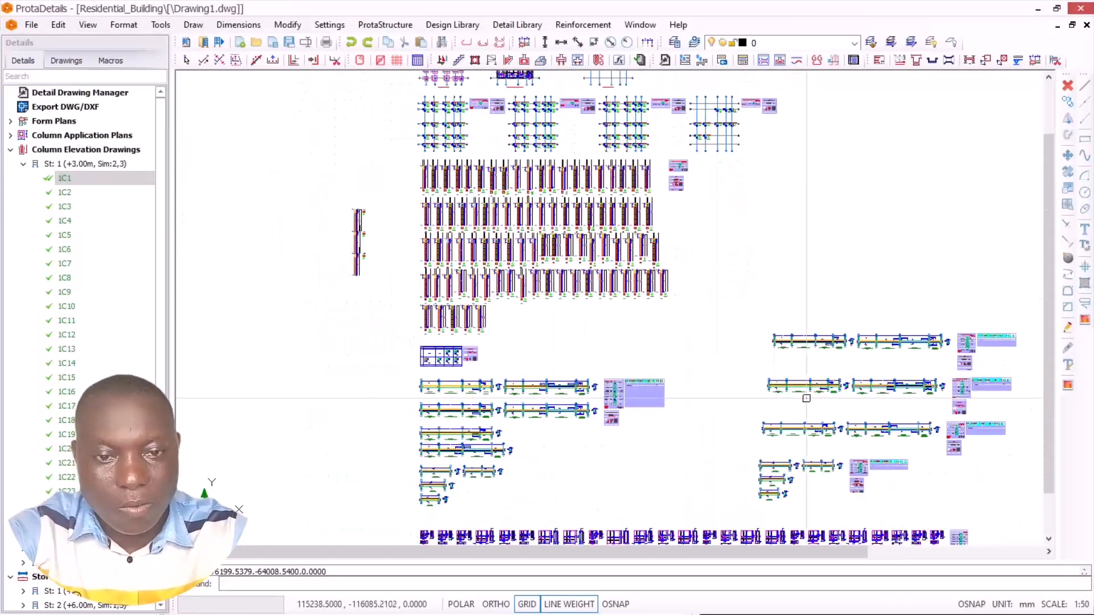
{"action": "scroll", "coordinate": [806, 398], "scroll_direction": "down", "scroll_amount": 2}
{"action": "scroll", "coordinate": [760, 374], "scroll_direction": "up", "scroll_amount": 5}
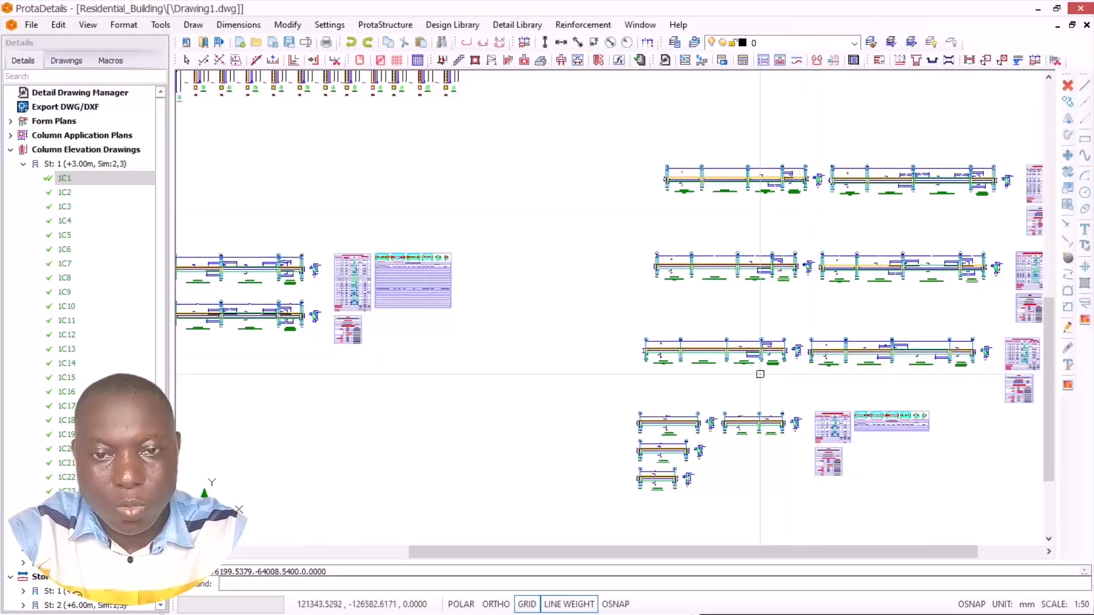
{"action": "scroll", "coordinate": [535, 208], "scroll_direction": "down", "scroll_amount": 5}
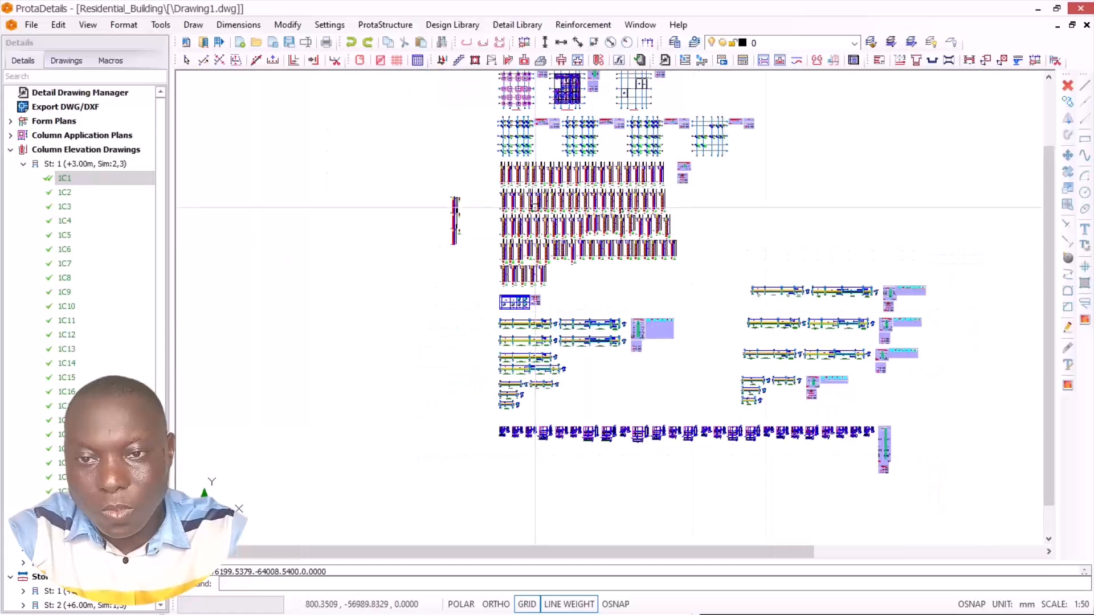
{"action": "scroll", "coordinate": [535, 207], "scroll_direction": "up", "scroll_amount": 4}
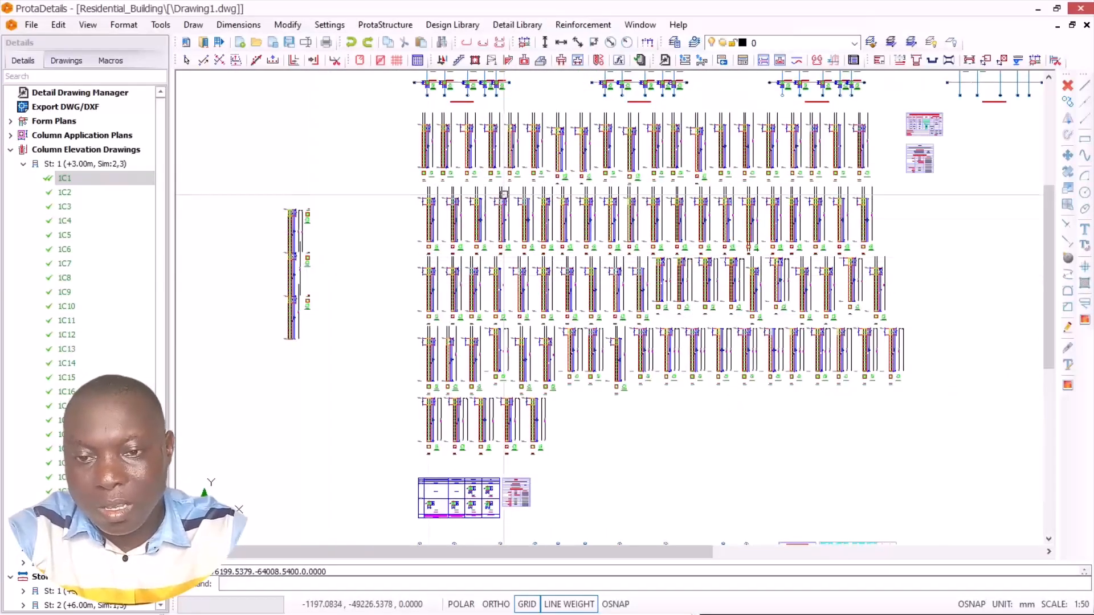
{"action": "scroll", "coordinate": [504, 225], "scroll_direction": "up", "scroll_amount": 2}
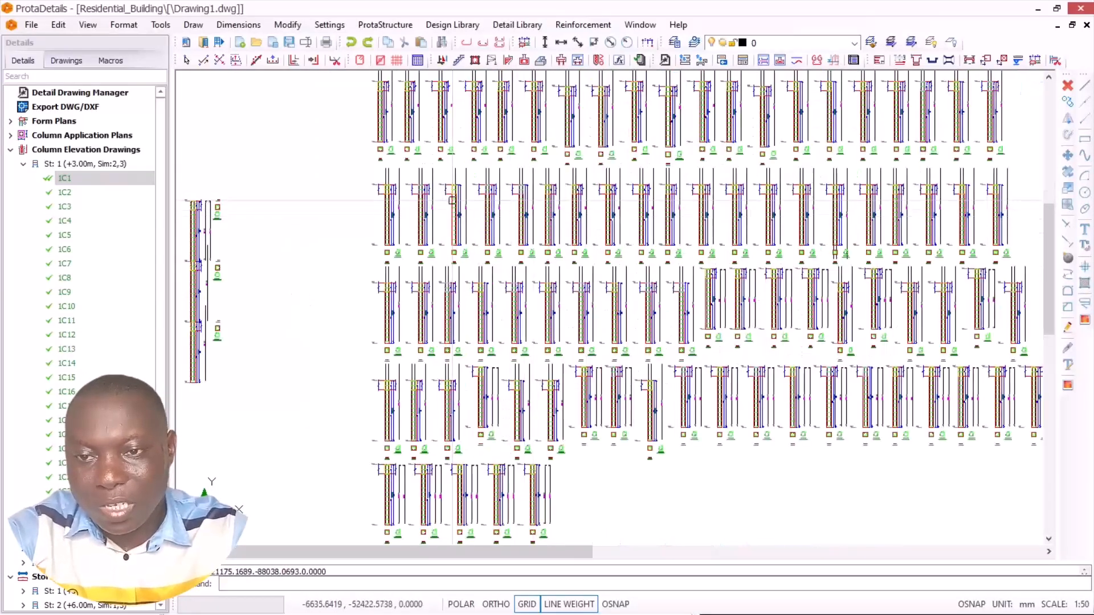
{"action": "scroll", "coordinate": [452, 200], "scroll_direction": "down", "scroll_amount": 3}
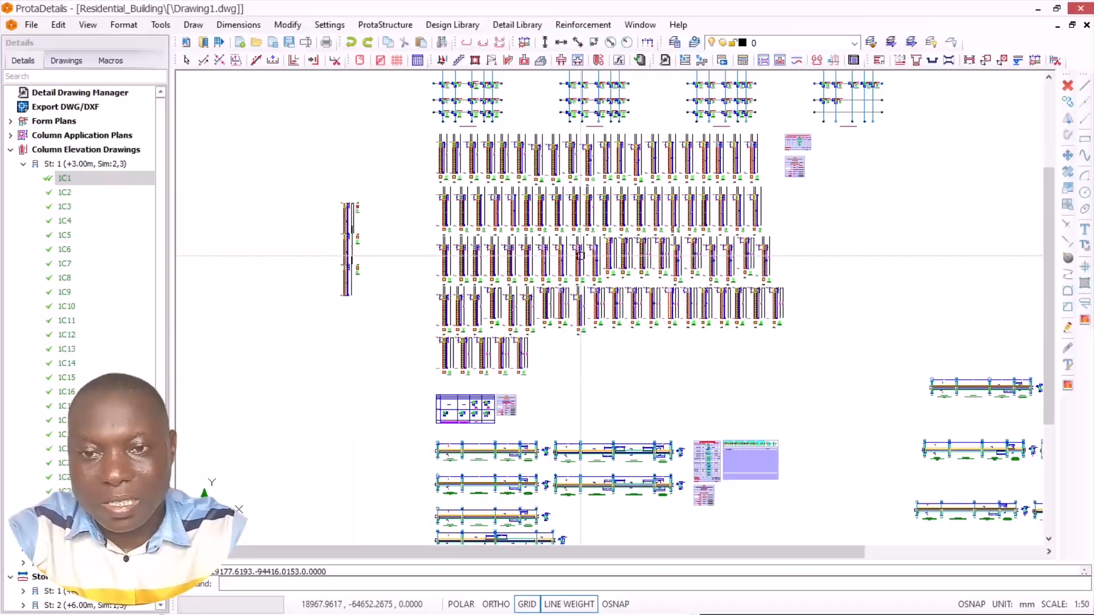
Step: Return to AutoCAD's Building Design Concrete Column Detail5.dxf and inspect the storey levels, bars and sections of column CRC2-D2
{"action": "key", "text": "alt+Tab"}
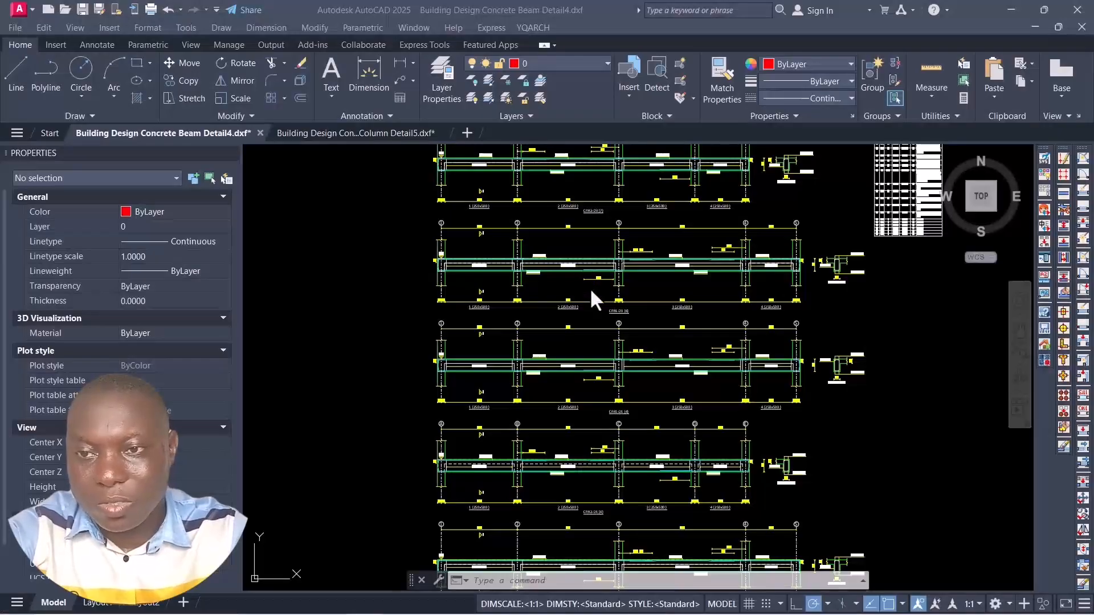
{"action": "left_click", "coordinate": [342, 133]}
{"action": "scroll", "coordinate": [620, 249], "scroll_direction": "down", "scroll_amount": 3}
{"action": "scroll", "coordinate": [620, 250], "scroll_direction": "up", "scroll_amount": 2}
{"action": "scroll", "coordinate": [619, 249], "scroll_direction": "down", "scroll_amount": 2}
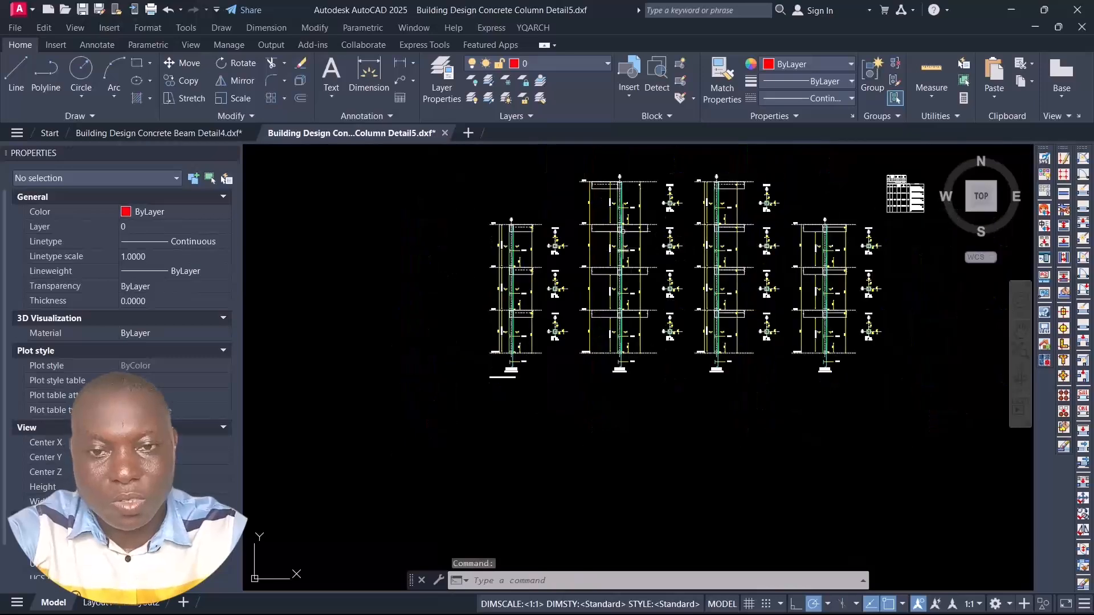
{"action": "scroll", "coordinate": [833, 222], "scroll_direction": "up", "scroll_amount": 2}
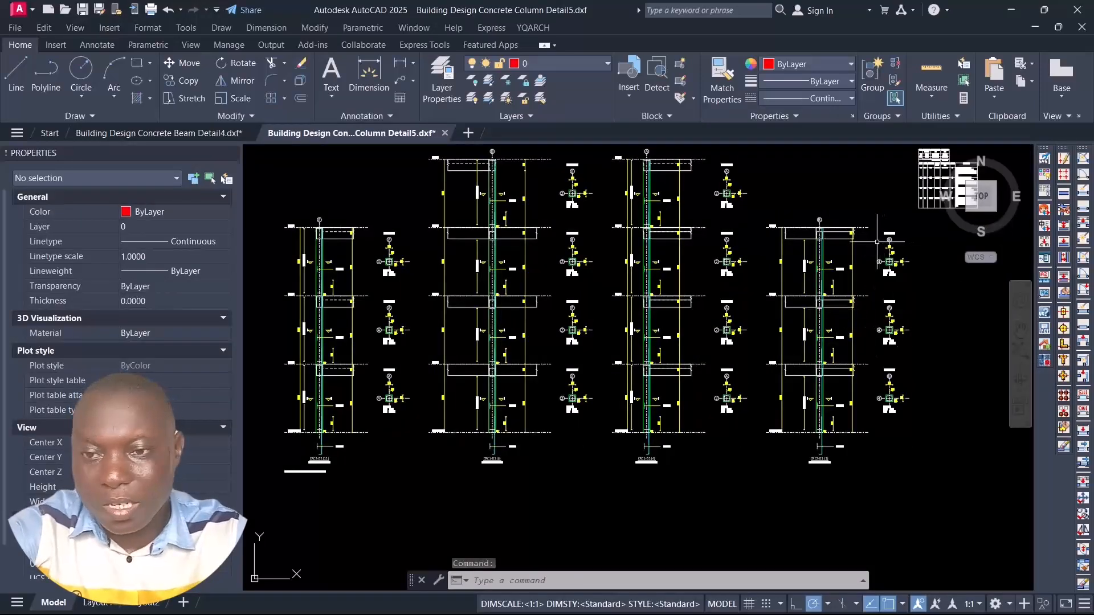
{"action": "scroll", "coordinate": [412, 327], "scroll_direction": "up", "scroll_amount": 5}
{"action": "scroll", "coordinate": [526, 333], "scroll_direction": "down", "scroll_amount": 2}
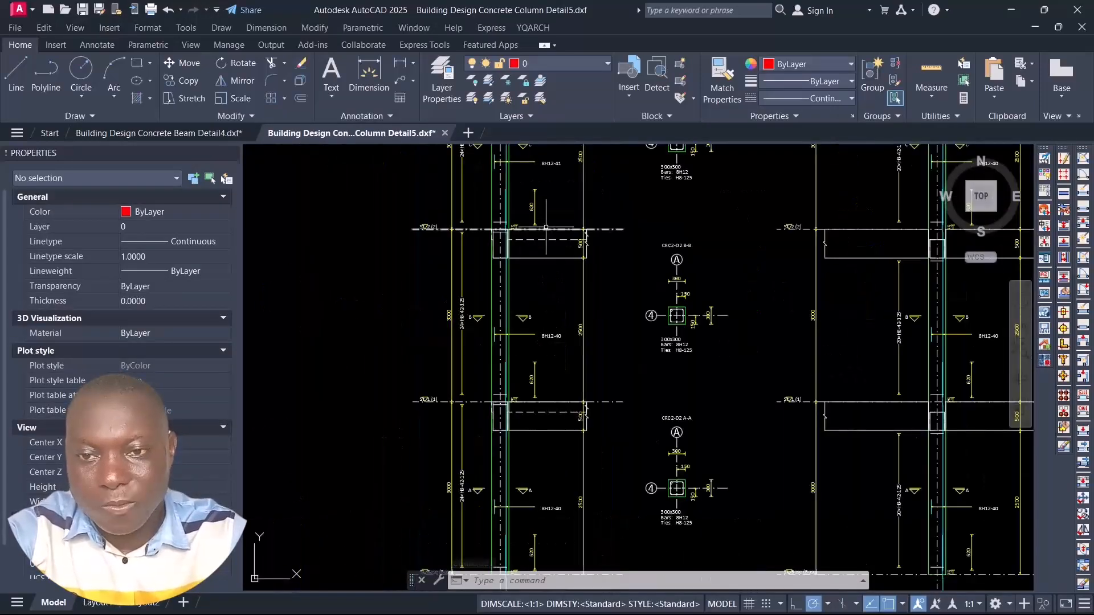
{"action": "scroll", "coordinate": [524, 220], "scroll_direction": "up", "scroll_amount": 1}
{"action": "scroll", "coordinate": [529, 275], "scroll_direction": "down", "scroll_amount": 3}
Step: Compare how the four column elevations continue through the storeys, with a cross-section for each level
{"action": "scroll", "coordinate": [681, 263], "scroll_direction": "down", "scroll_amount": 1}
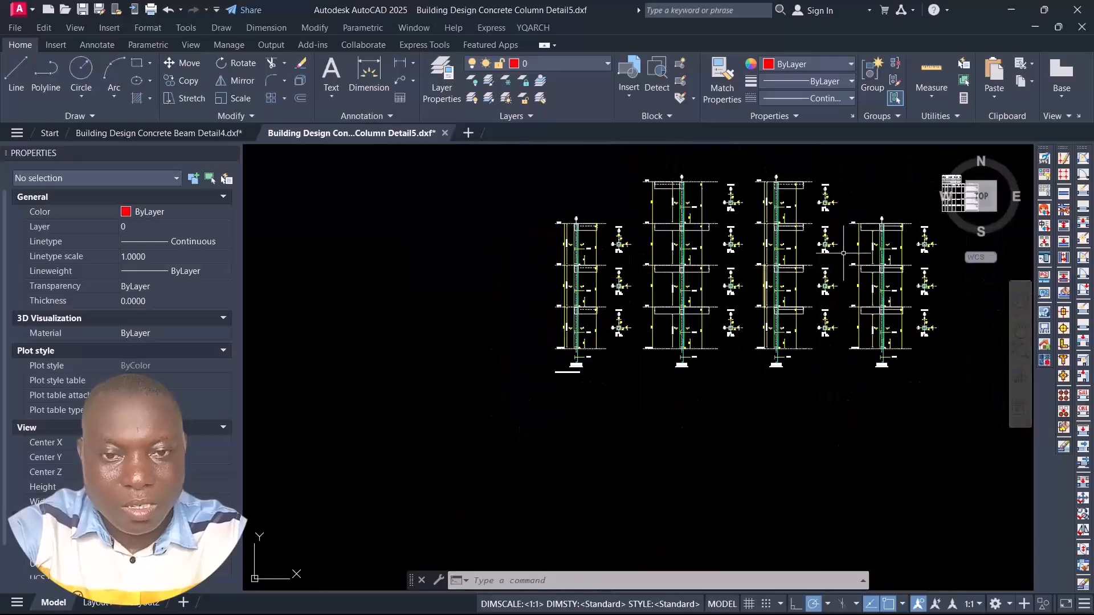
{"action": "scroll", "coordinate": [853, 250], "scroll_direction": "up", "scroll_amount": 1}
{"action": "scroll", "coordinate": [809, 167], "scroll_direction": "up", "scroll_amount": 1}
{"action": "scroll", "coordinate": [769, 257], "scroll_direction": "down", "scroll_amount": 4}
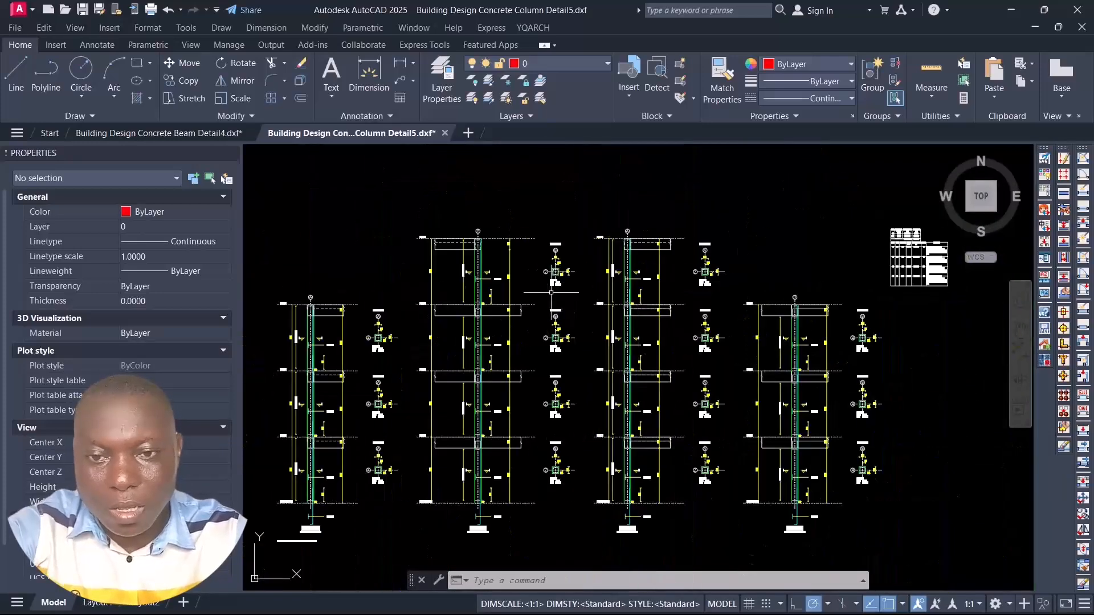
{"action": "scroll", "coordinate": [763, 297], "scroll_direction": "up", "scroll_amount": 3}
{"action": "scroll", "coordinate": [763, 298], "scroll_direction": "down", "scroll_amount": 2}
{"action": "scroll", "coordinate": [755, 312], "scroll_direction": "up", "scroll_amount": 2}
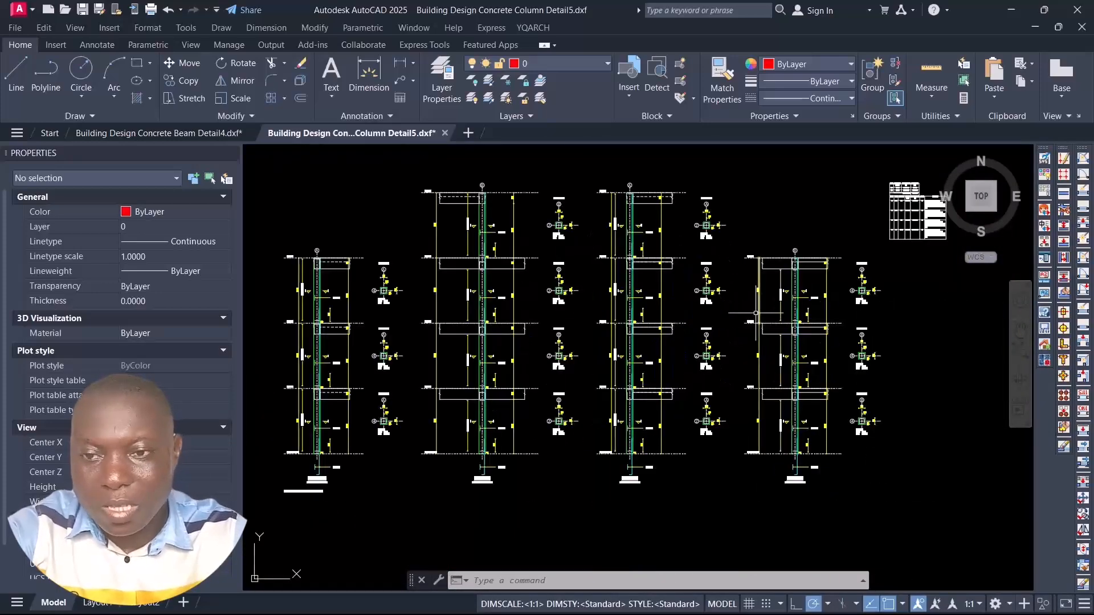
Step: Examine the storey levels and beam junctions of the two taller column elevations in the middle of the drawing
{"action": "scroll", "coordinate": [709, 236], "scroll_direction": "down", "scroll_amount": 2}
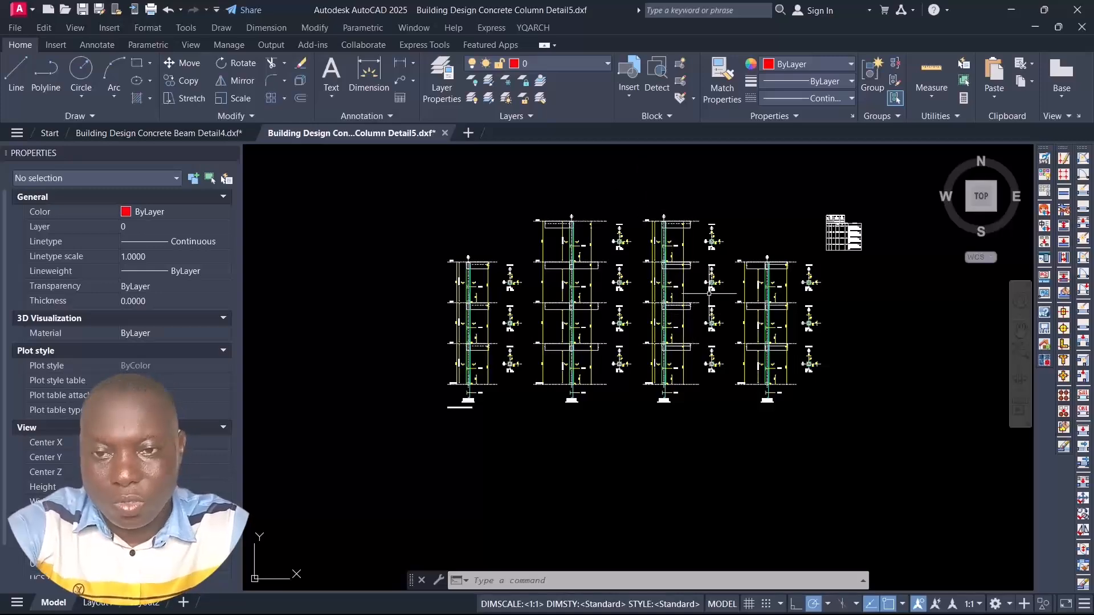
{"action": "scroll", "coordinate": [709, 293], "scroll_direction": "up", "scroll_amount": 3}
{"action": "scroll", "coordinate": [689, 236], "scroll_direction": "down", "scroll_amount": 1}
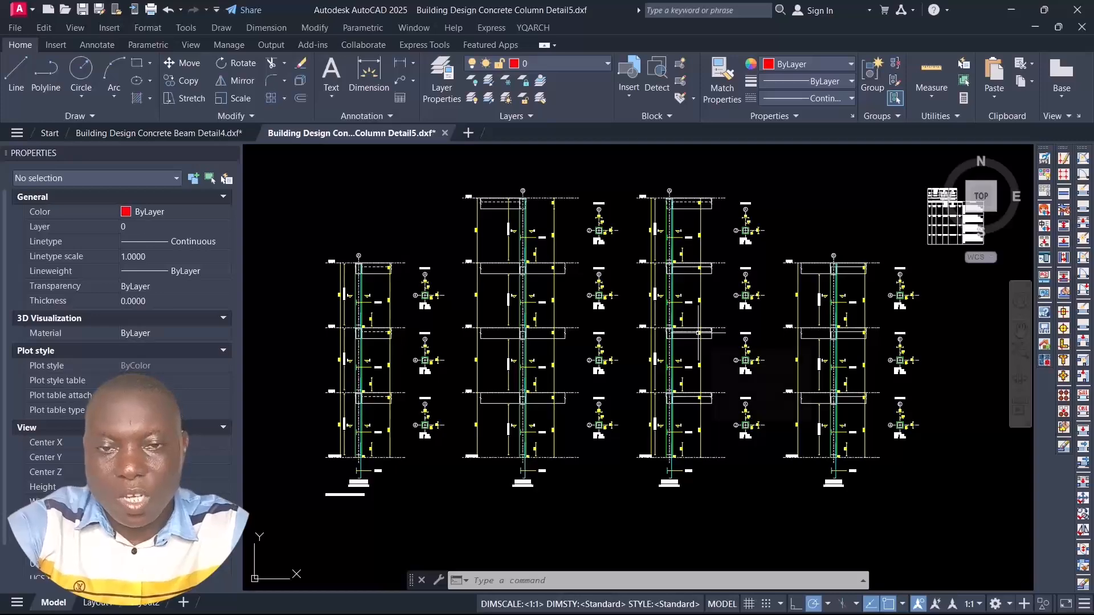
{"action": "scroll", "coordinate": [669, 330], "scroll_direction": "up", "scroll_amount": 2}
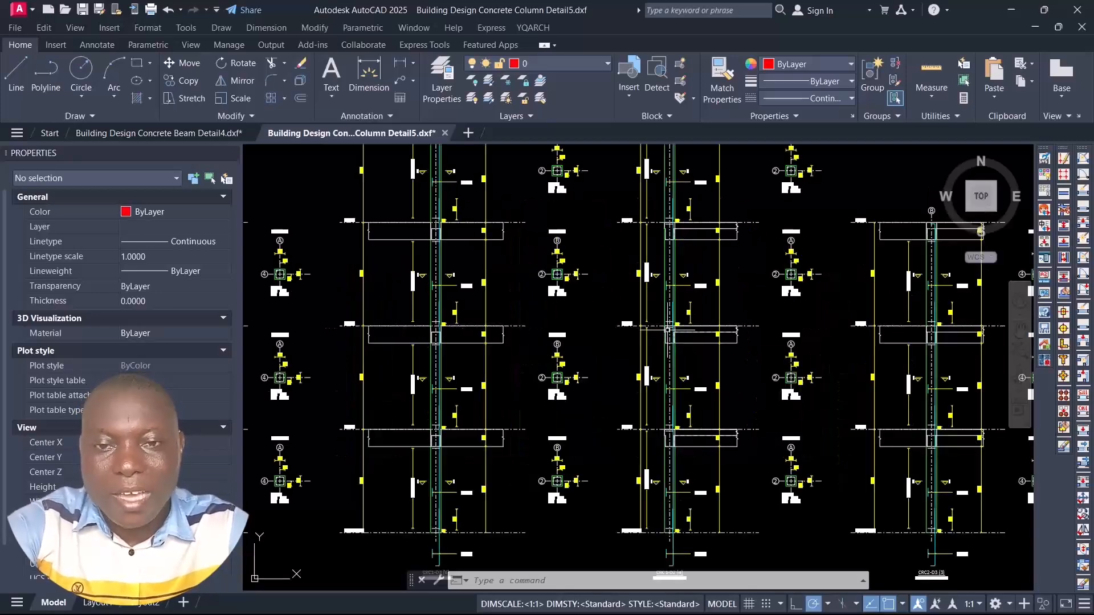
{"action": "scroll", "coordinate": [678, 328], "scroll_direction": "down", "scroll_amount": 2}
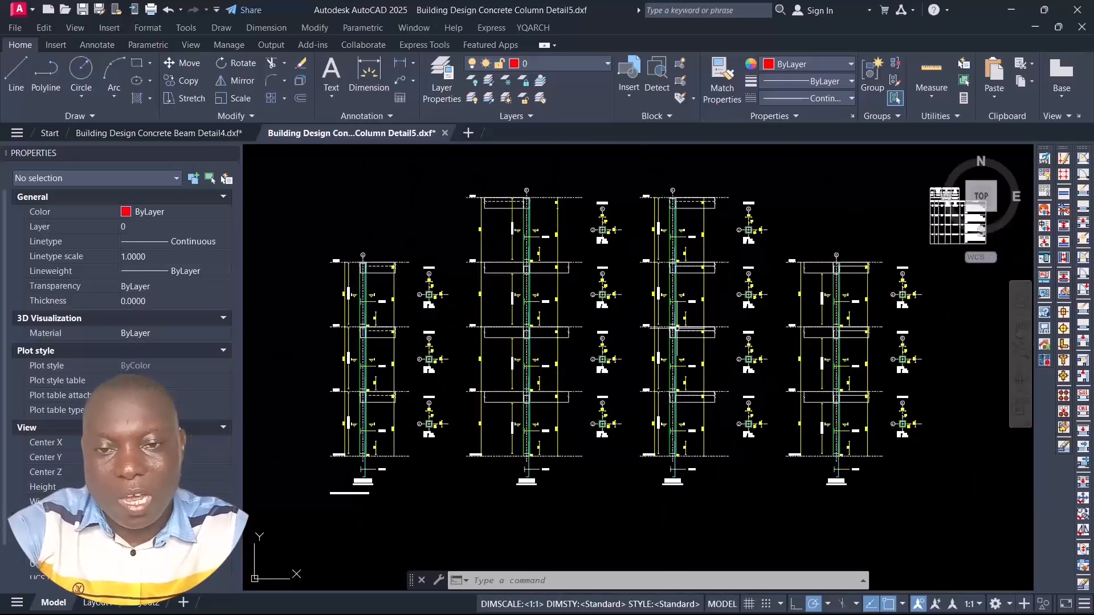
{"action": "right_click", "coordinate": [687, 343]}
{"action": "key", "text": "Escape"}
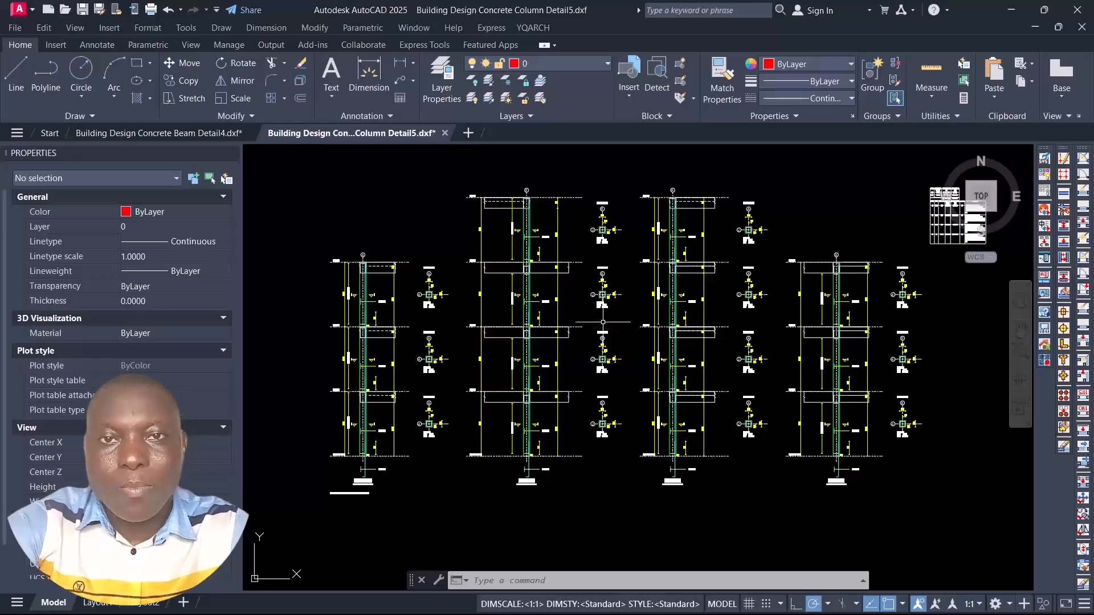